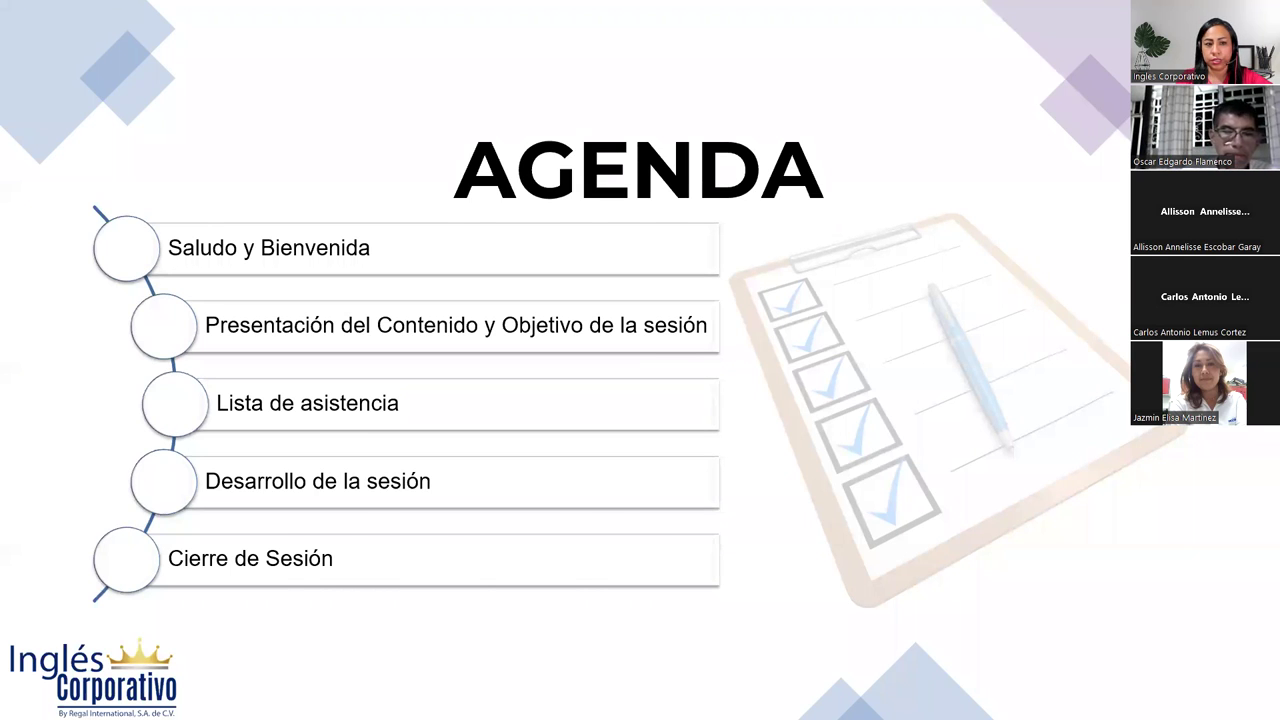
Step: Advance the shared slideshow past the session contents slide to 'Objetivo Sesión 14'
key(Right)
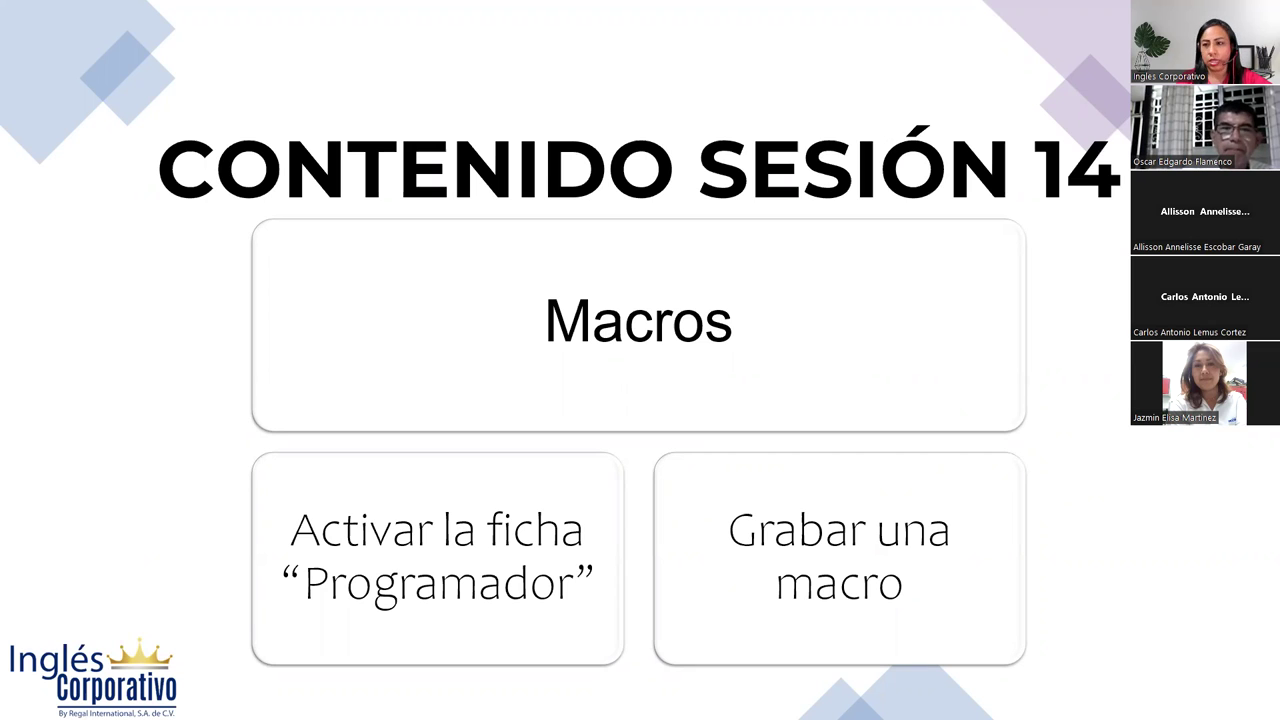
key(Right)
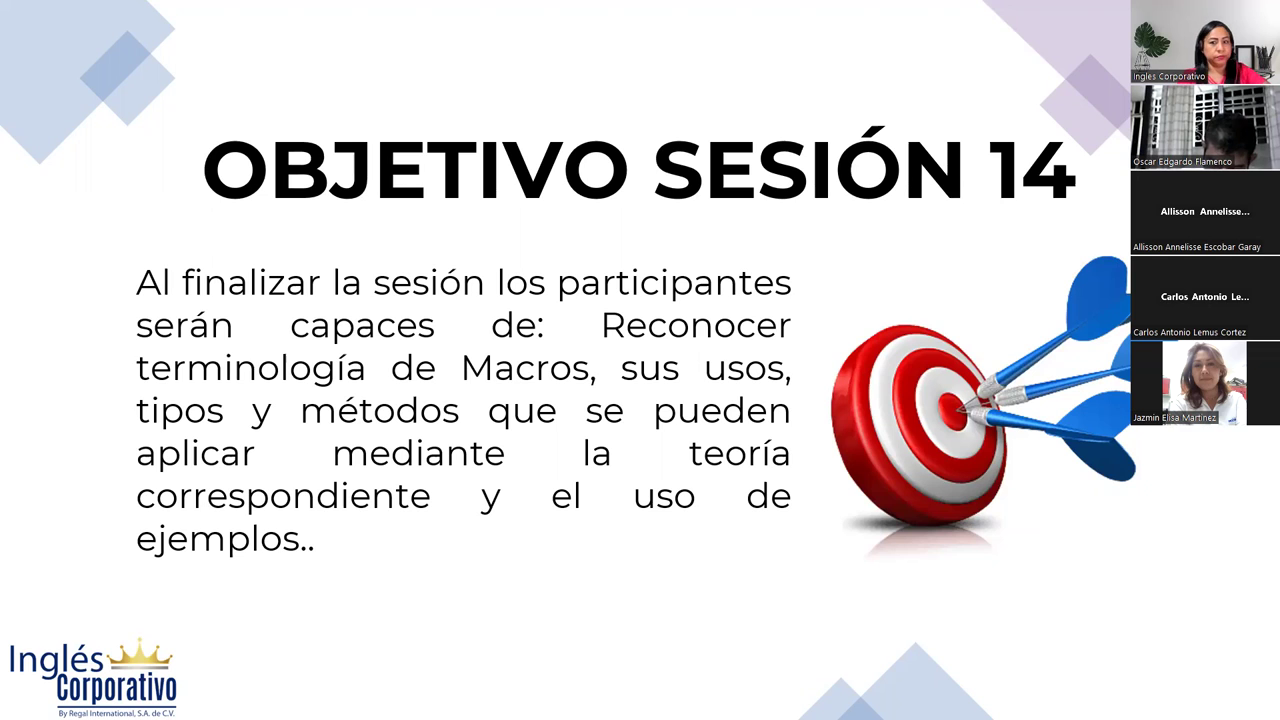
Step: Advance the shared slideshow to the 'Introducción a las Macros' slide
key(Right)
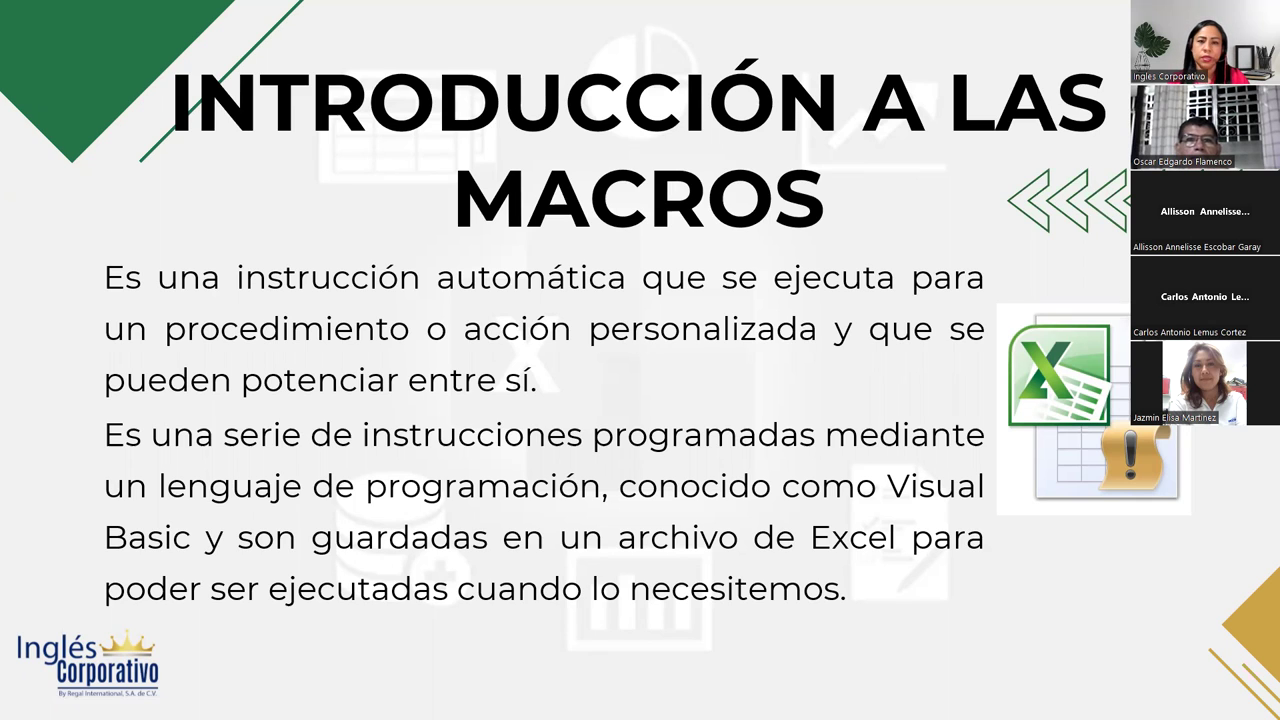
Step: Advance the slideshow to the slide on what macros are used for
key(Right)
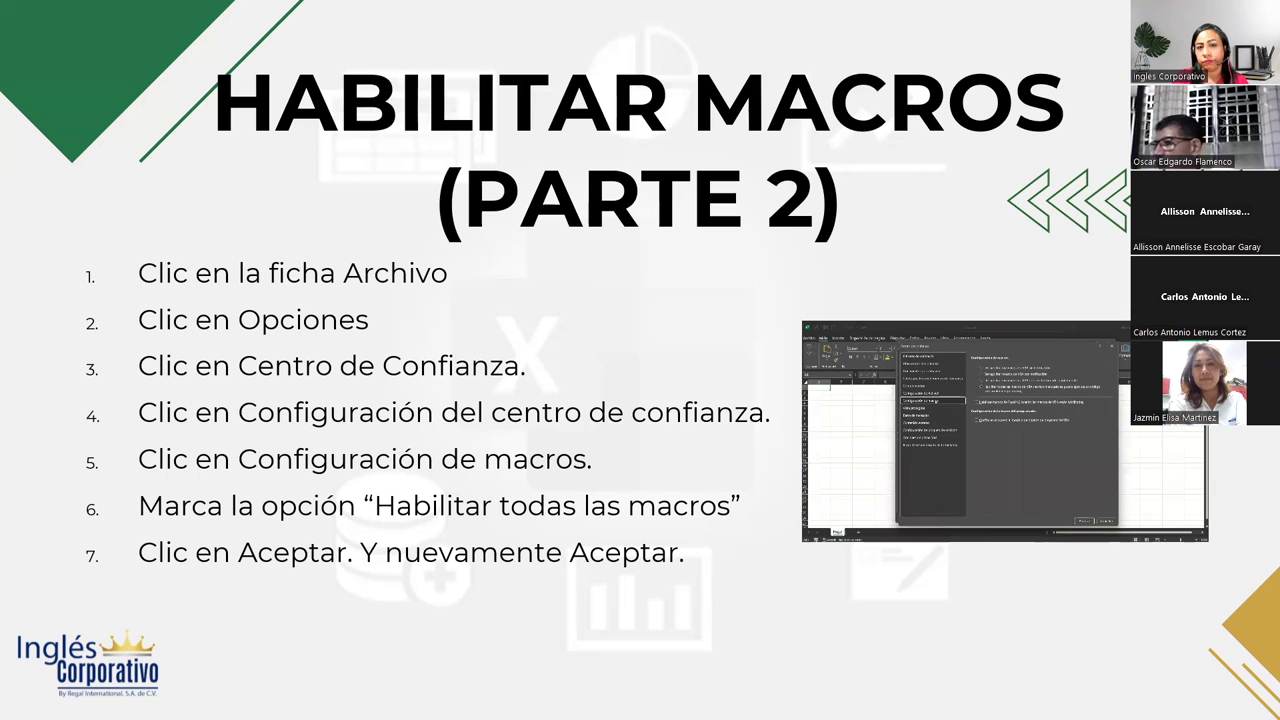
Step: Advance the shared slideshow to the 'Grabador de Macros' slide
key(Right)
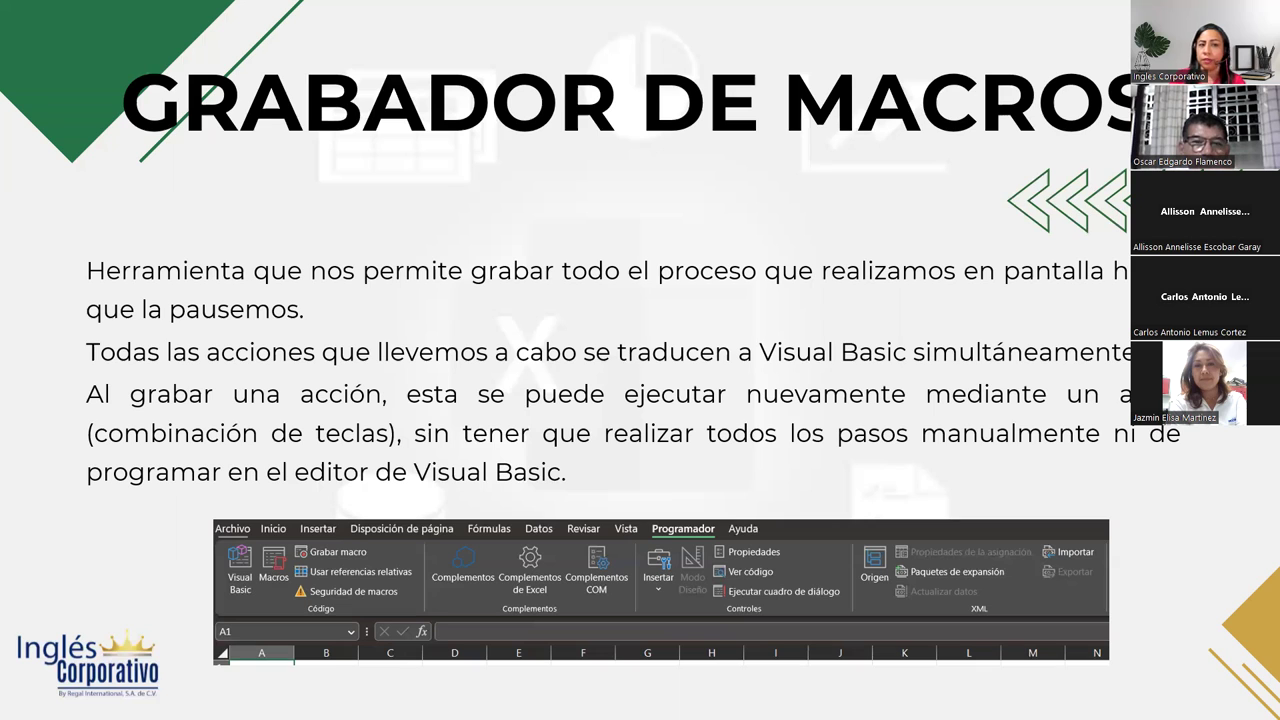
Step: Advance to the 'Grabar Macros' slide listing the ten recording steps
key(Right)
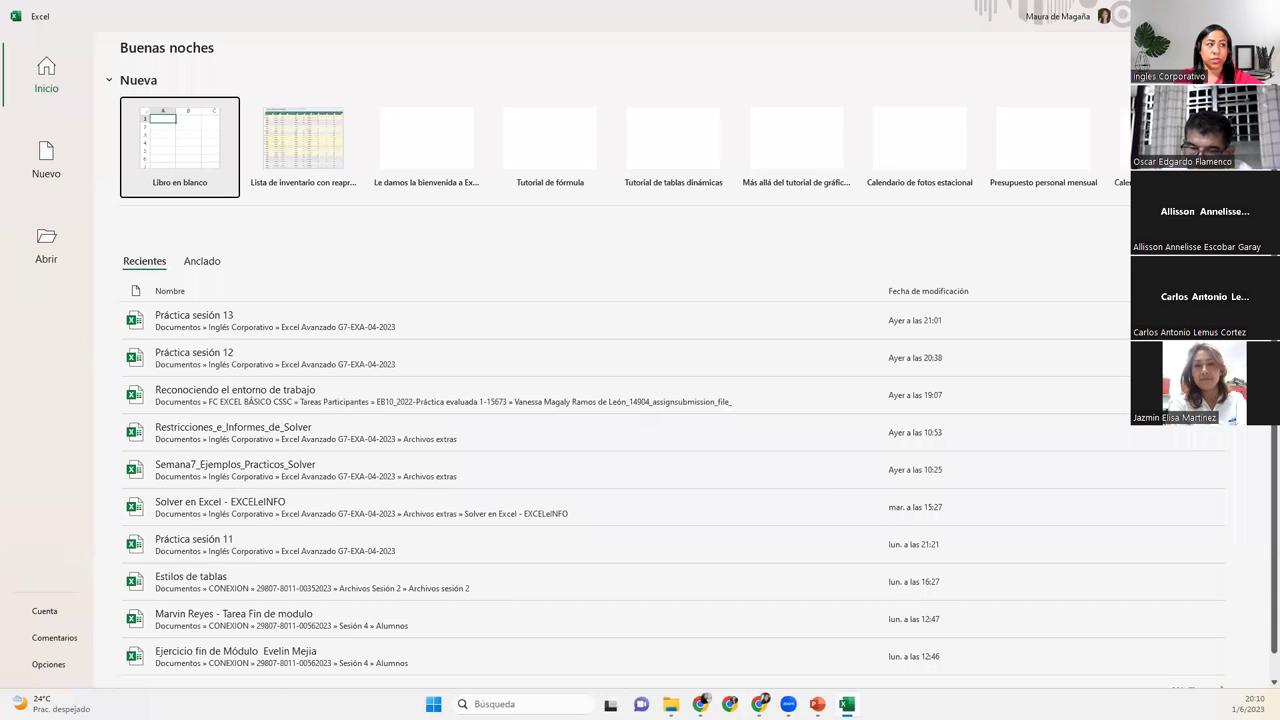
Step: Create a blank workbook from the Excel start page and focus the new Libro1 window
click(182, 146)
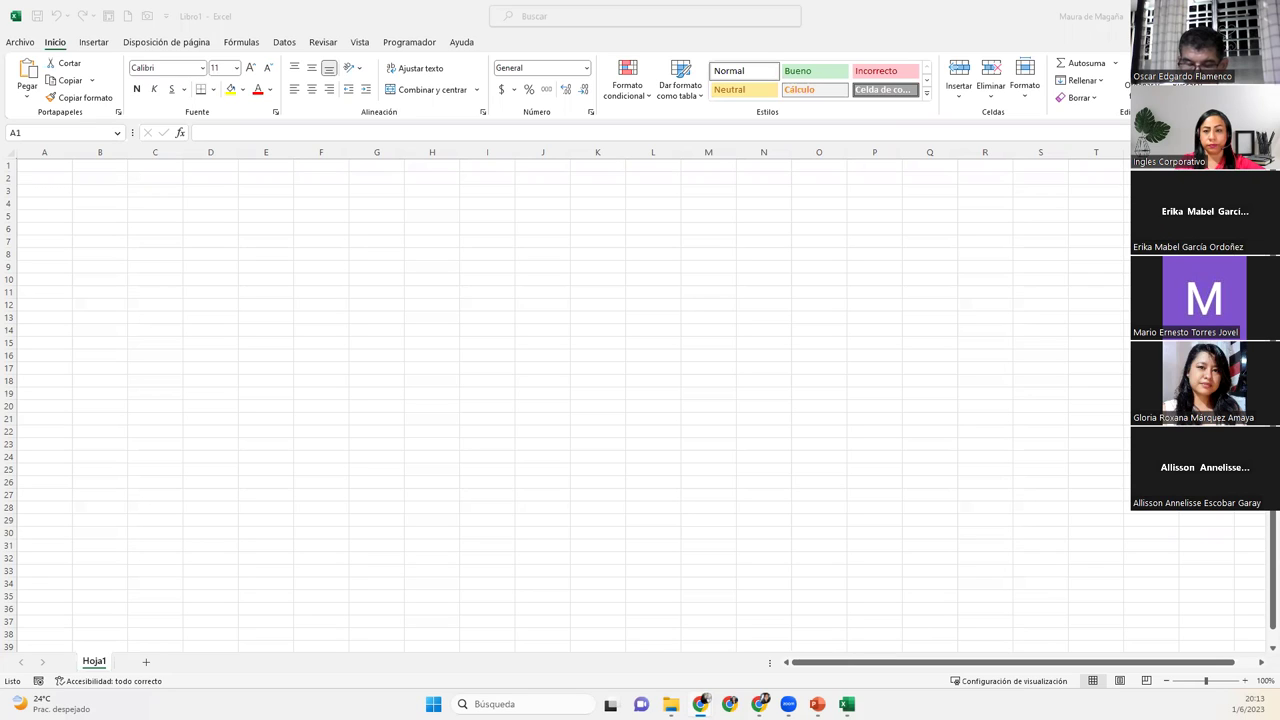
click(44, 165)
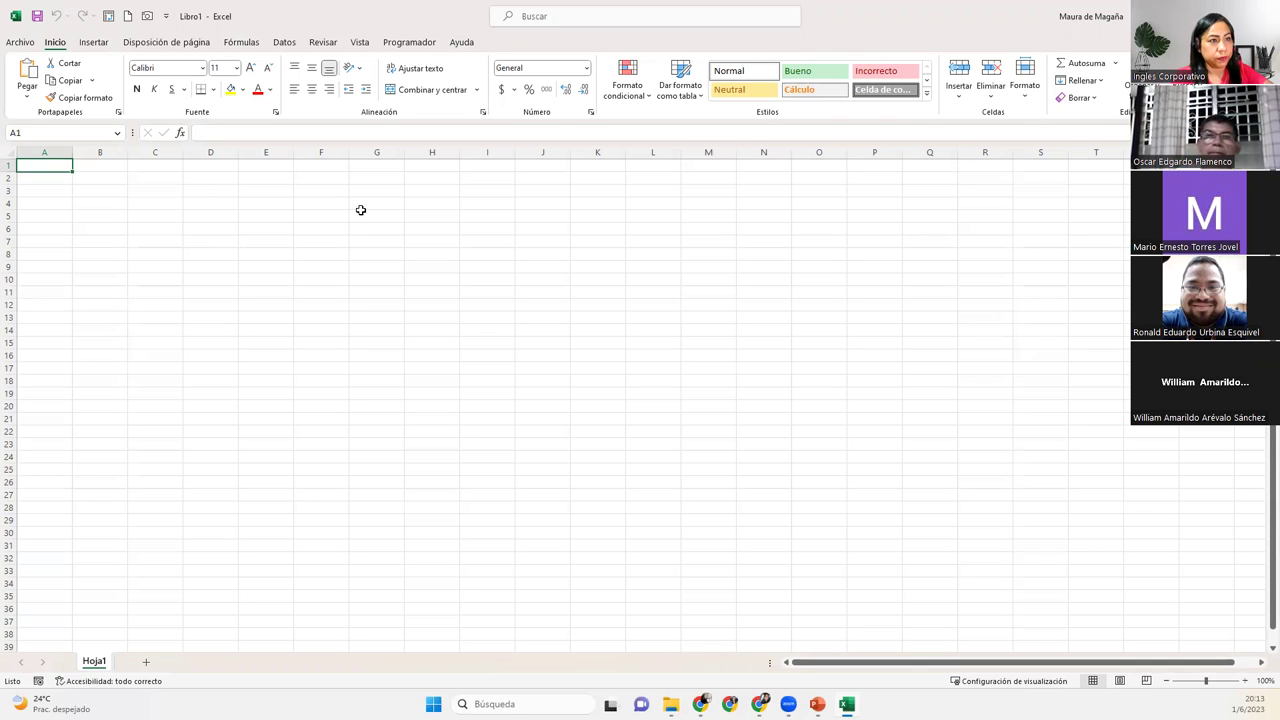
click(22, 43)
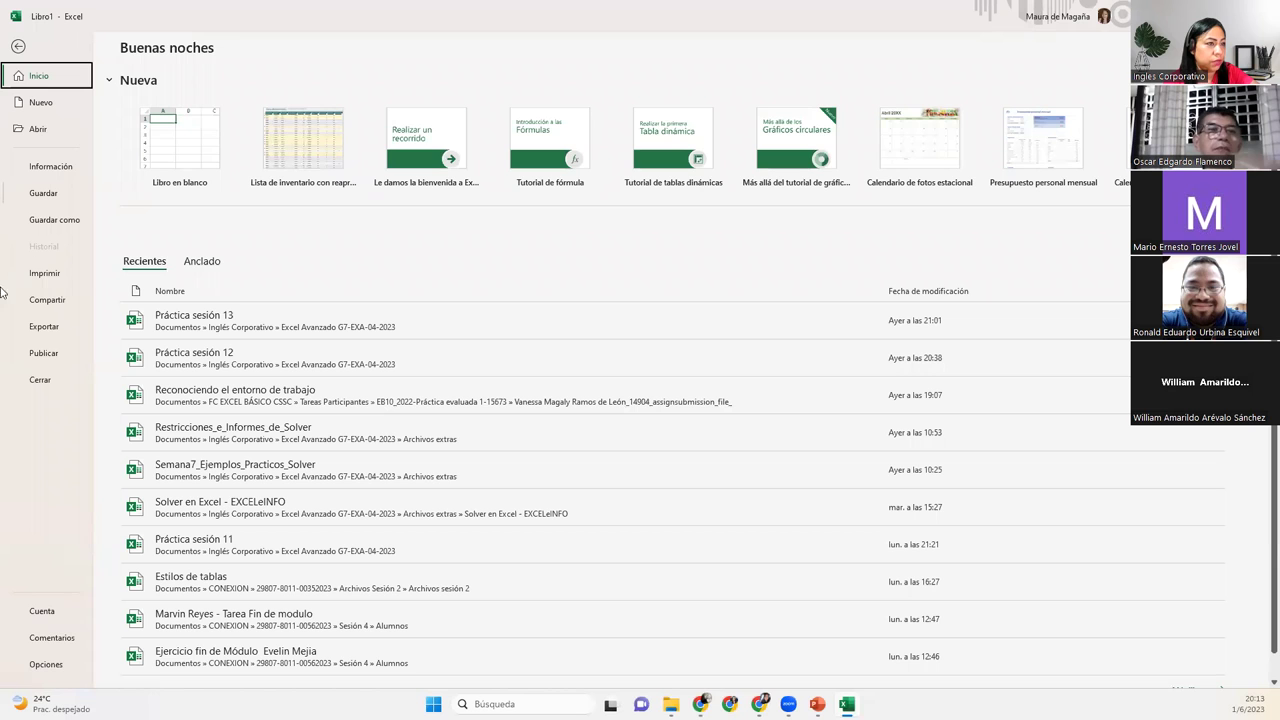
click(45, 664)
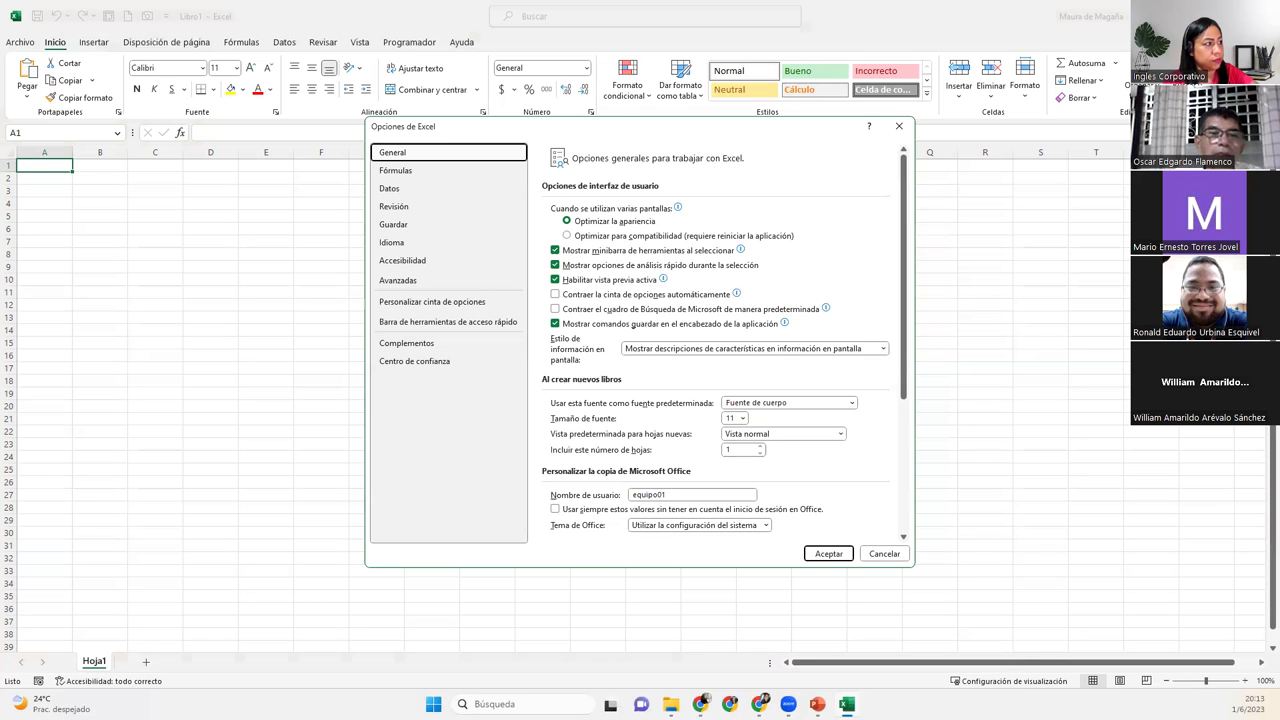
click(466, 305)
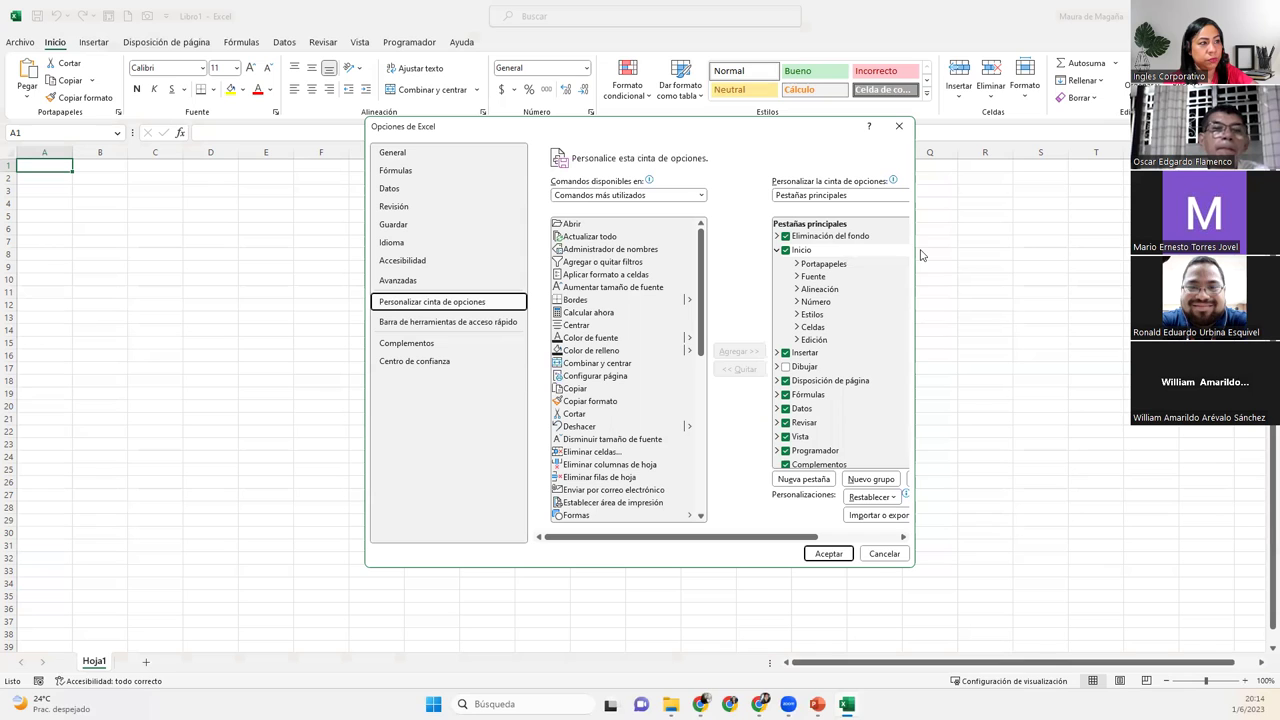
drag(916, 251, 1024, 251)
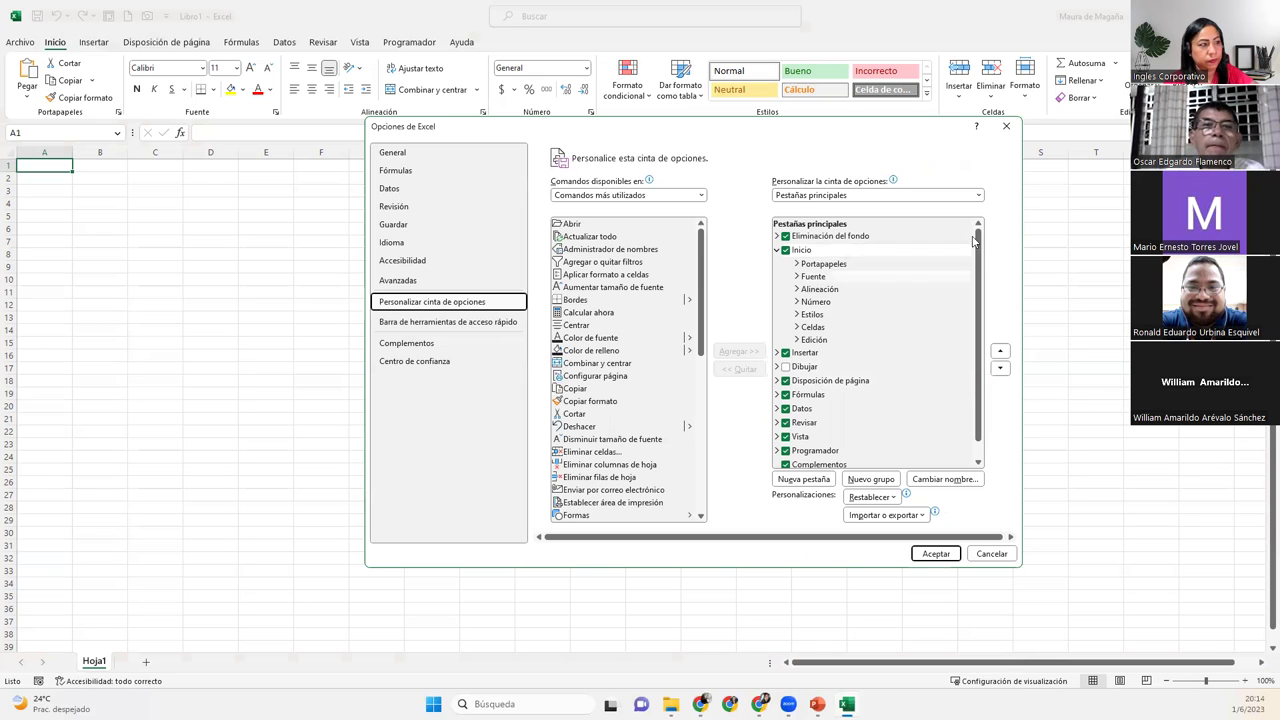
scroll(980, 330, down, 1)
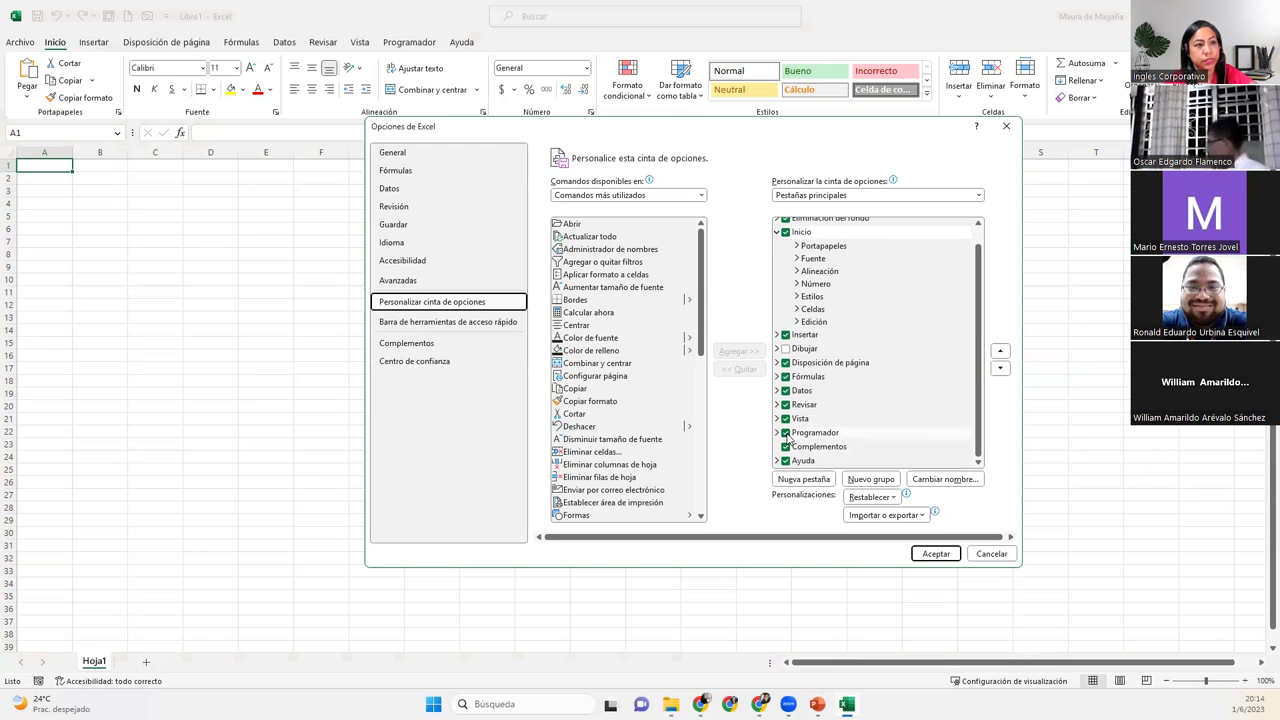
click(933, 554)
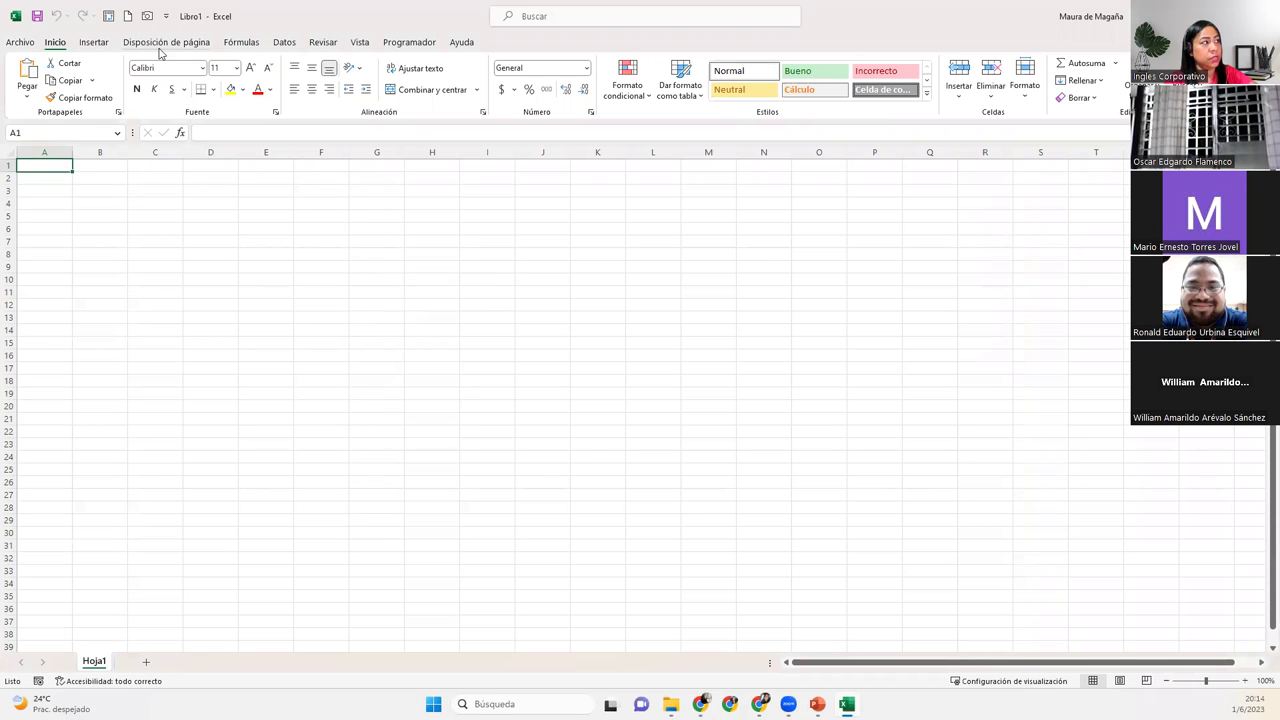
Step: Show the Programador tab, return to cell A1, and zoom the sheet in three increments
click(419, 43)
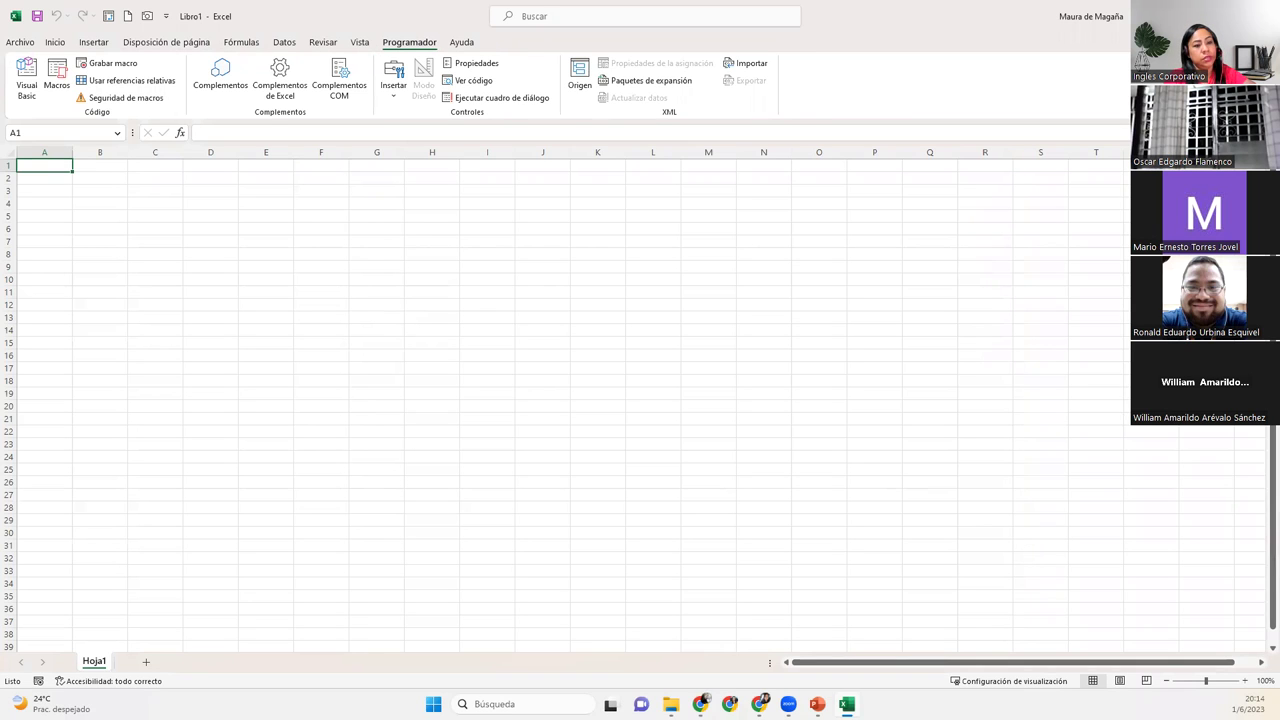
click(1261, 662)
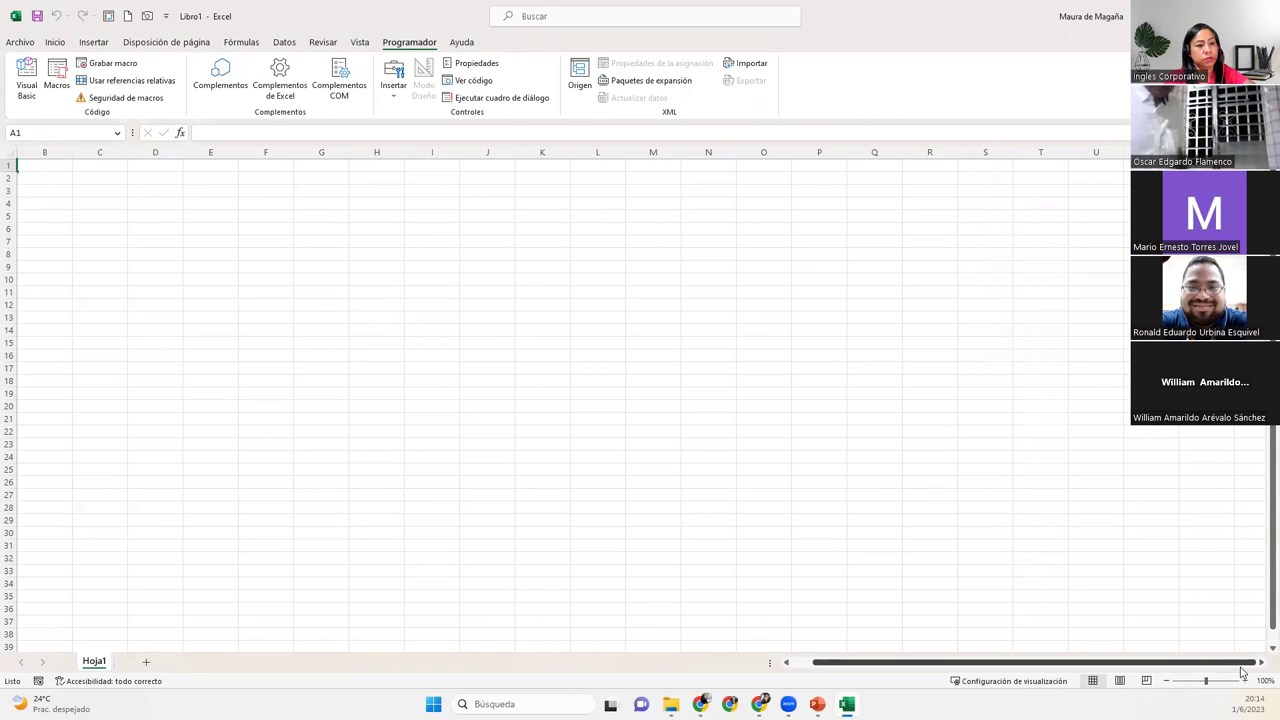
key(ctrl+Home)
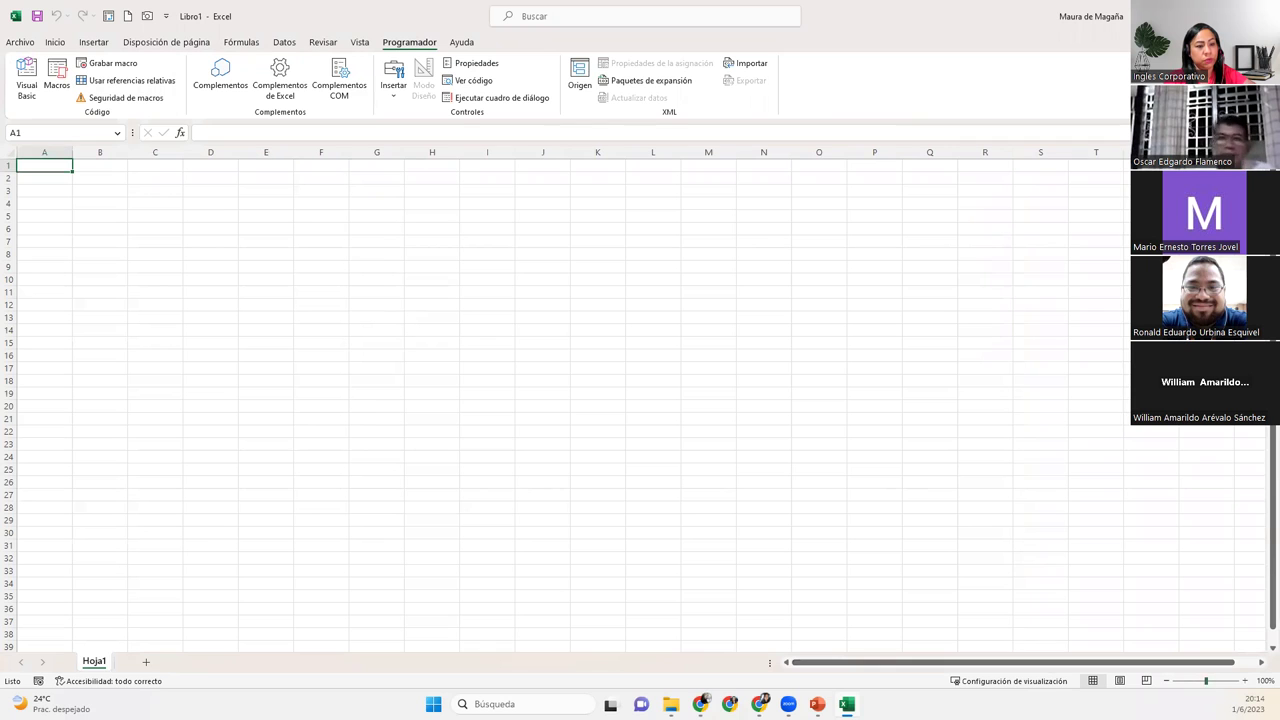
click(1245, 681)
click(1245, 681)
click(1245, 681)
click(1245, 681)
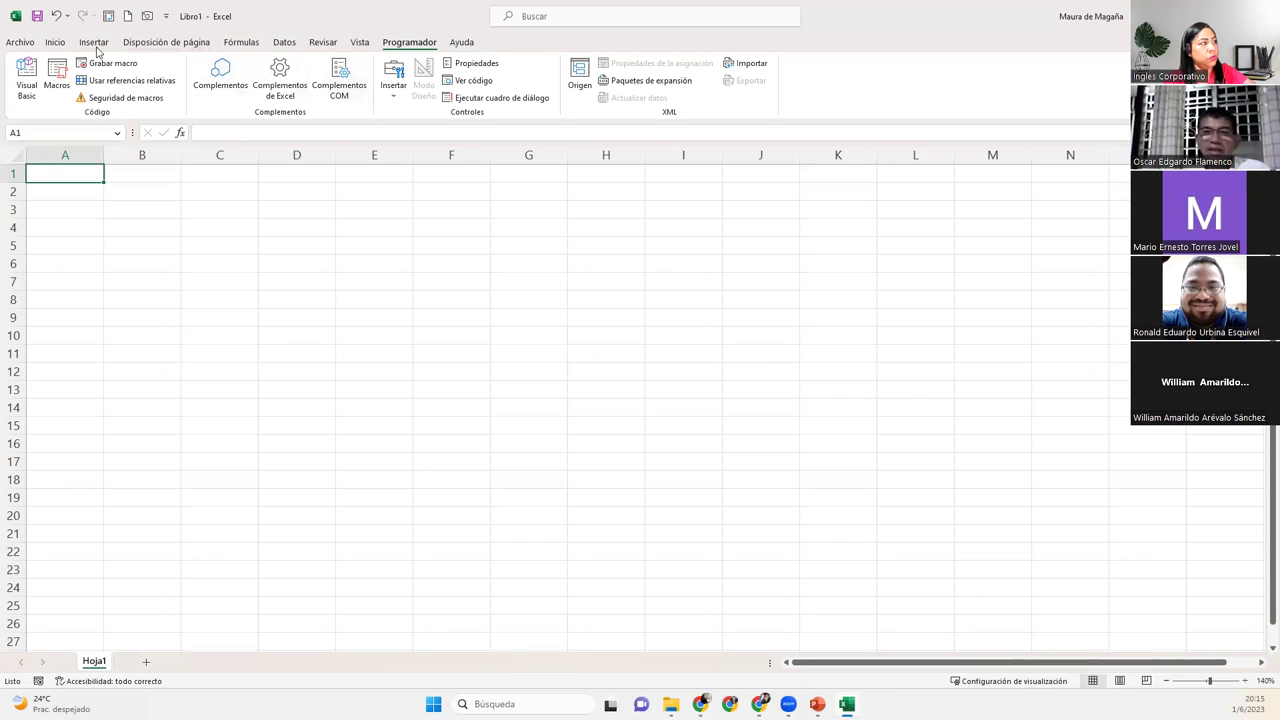
Step: Set Trust Center macro settings to 'Habilitar todas las macros de VBA', confirm both dialogs, and select B2
click(20, 42)
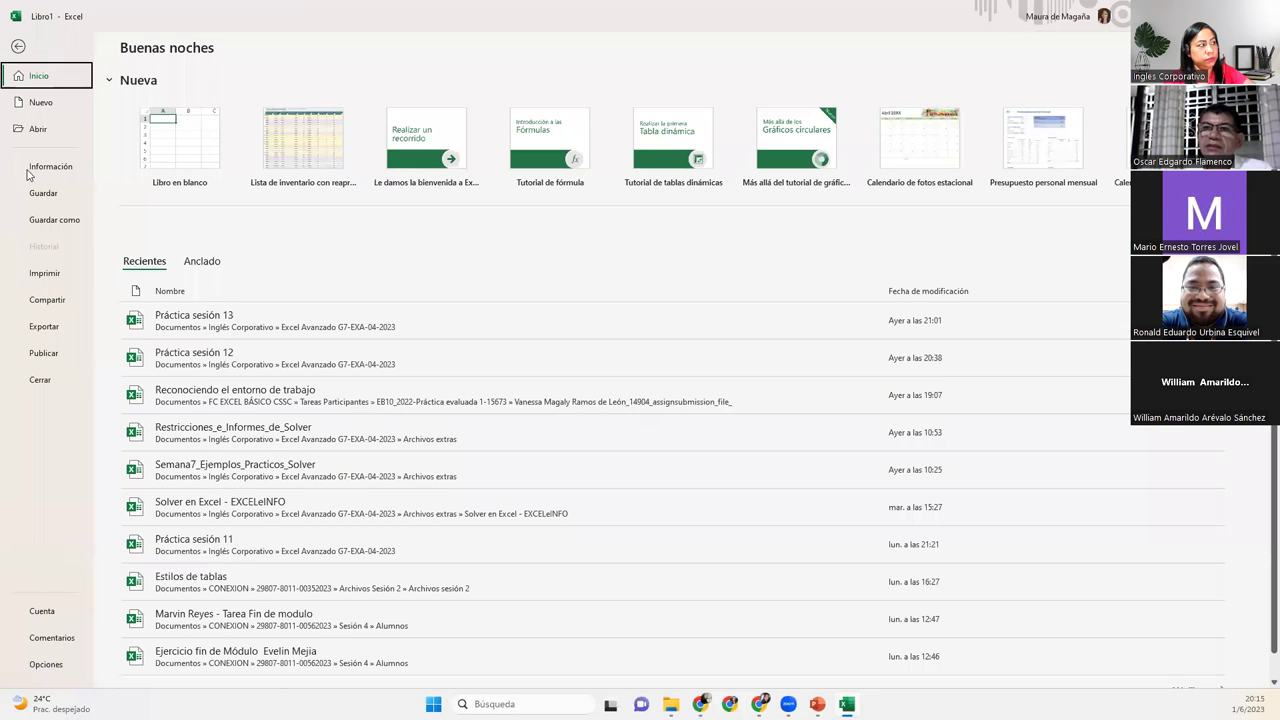
click(46, 665)
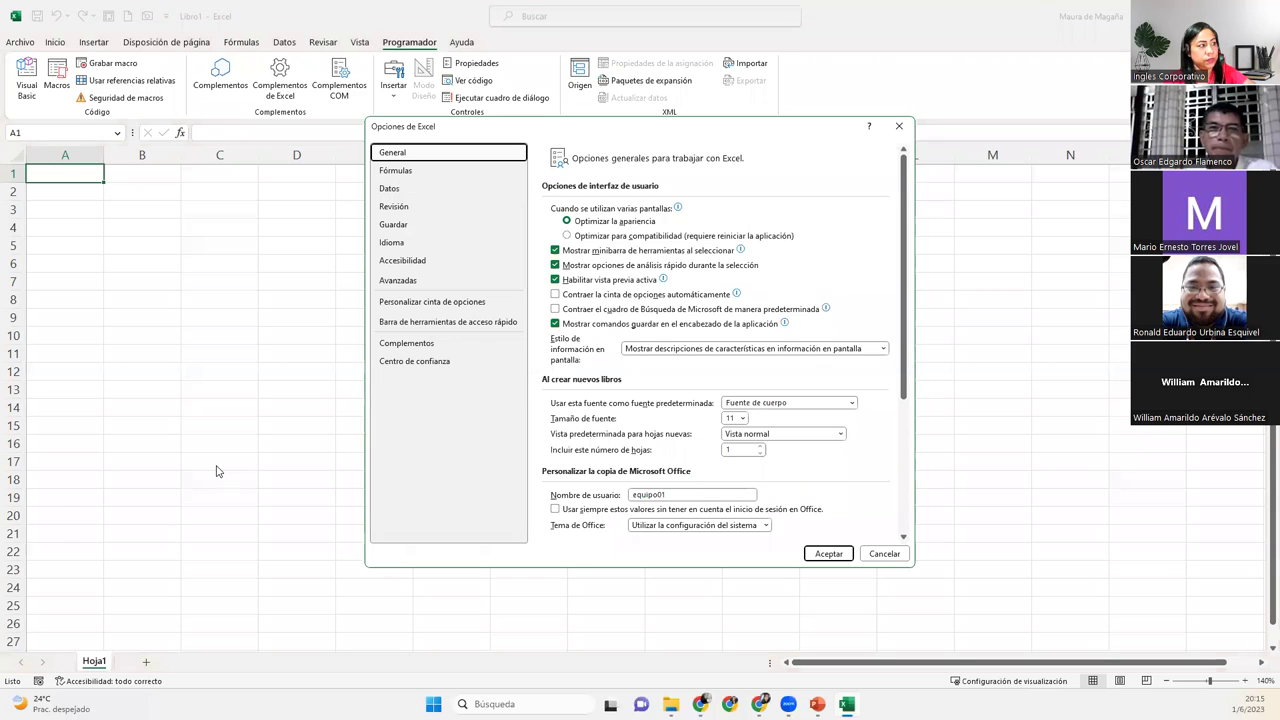
click(440, 362)
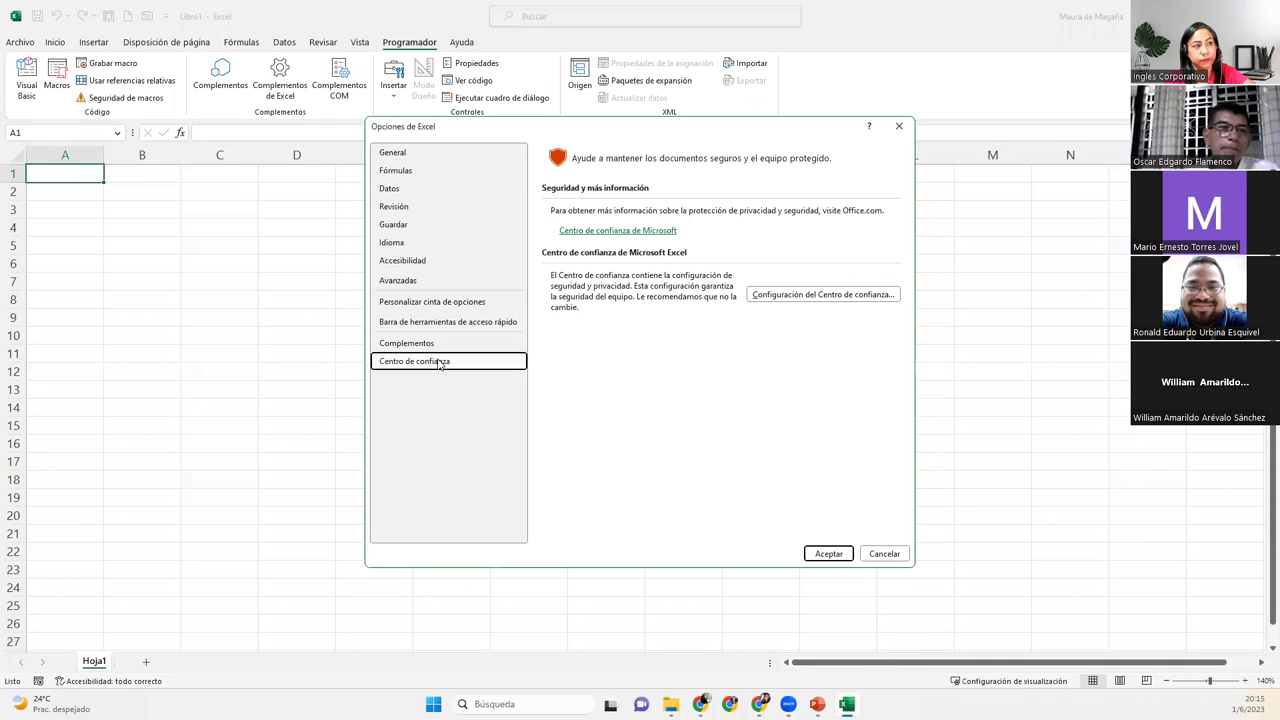
click(765, 298)
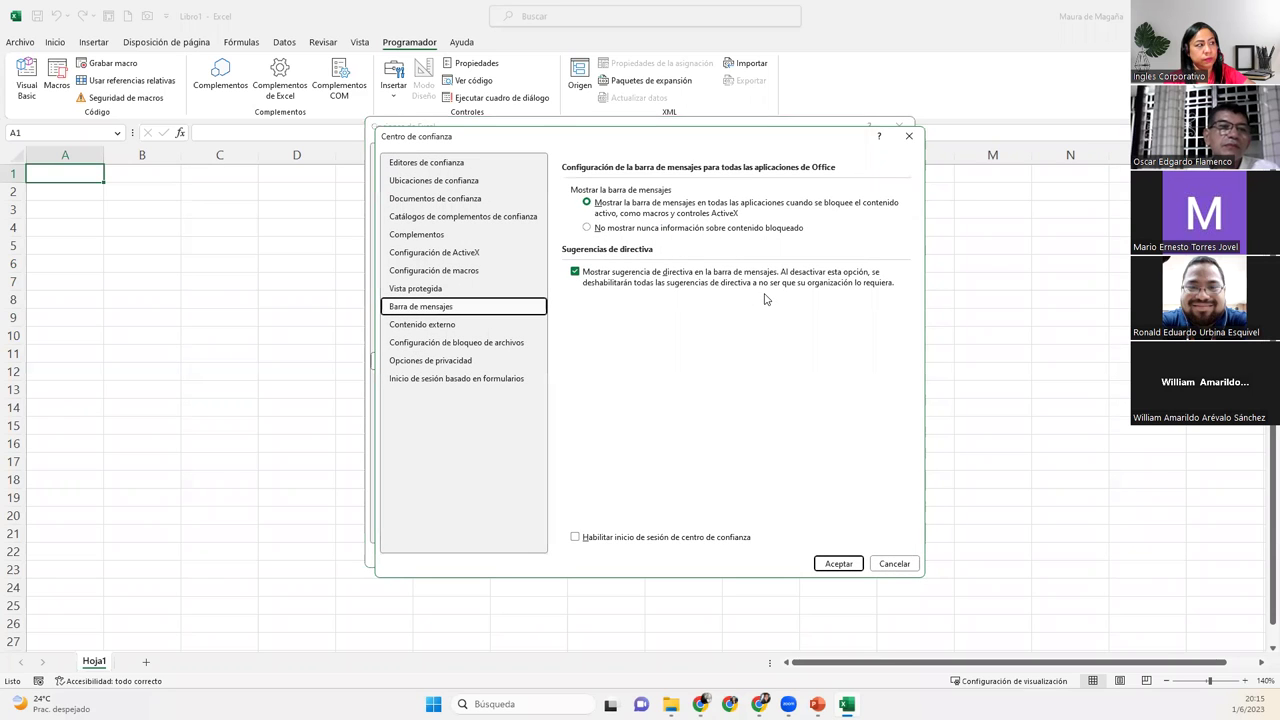
click(481, 270)
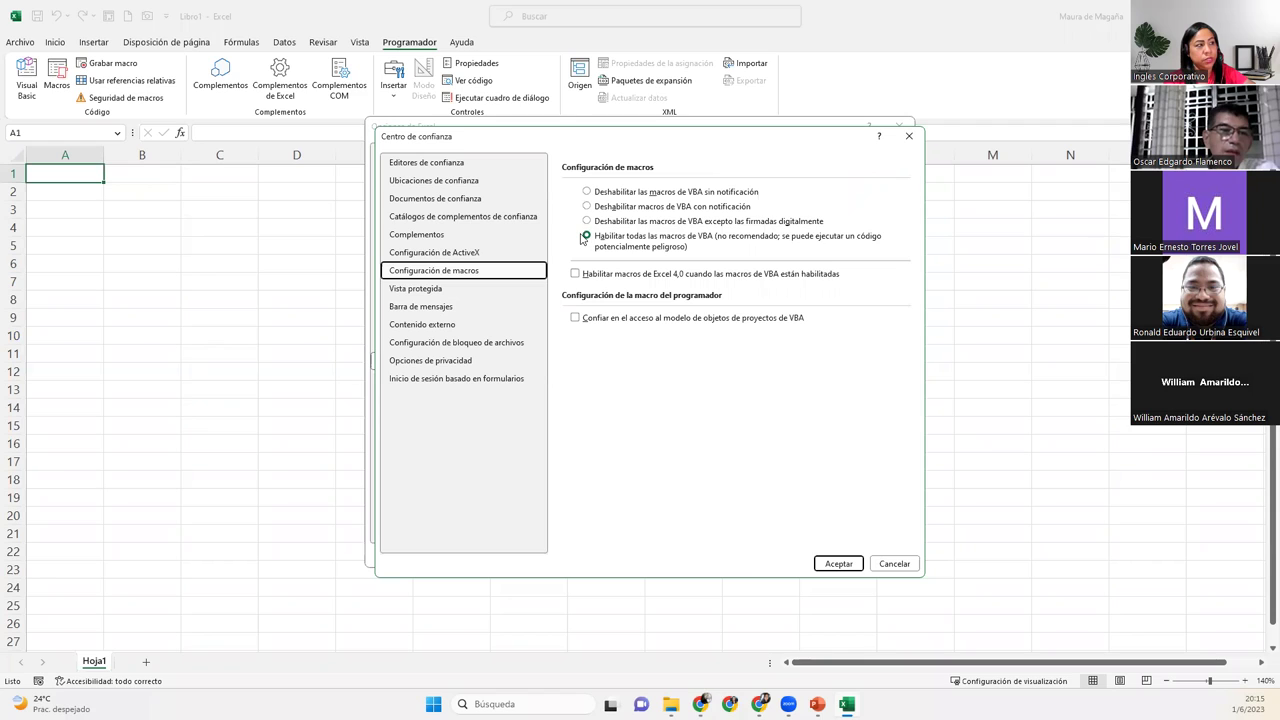
click(586, 237)
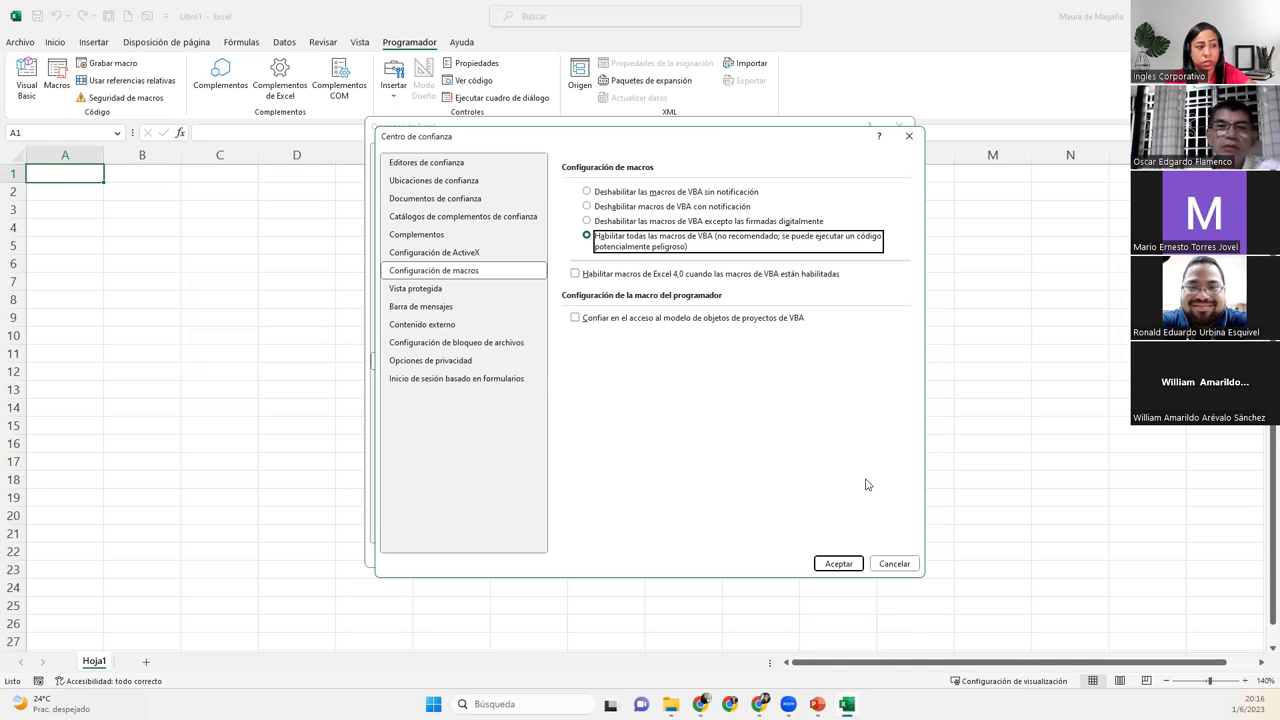
click(840, 564)
click(845, 553)
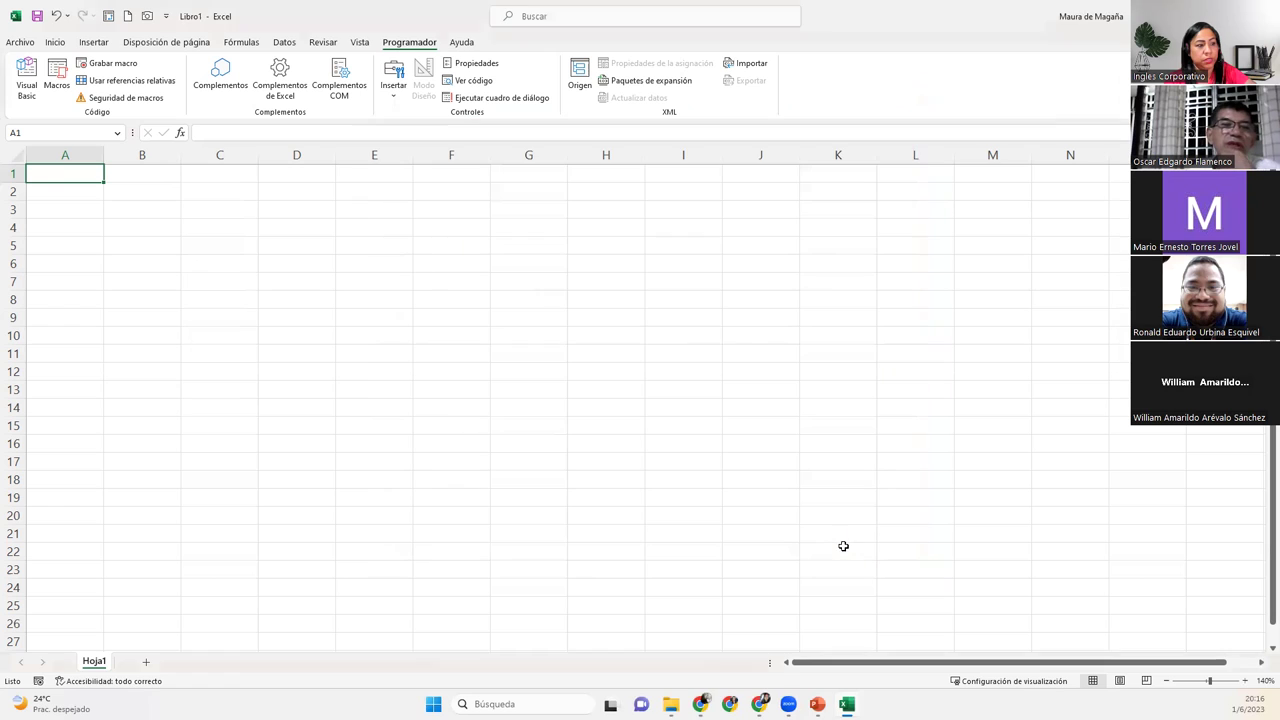
click(172, 196)
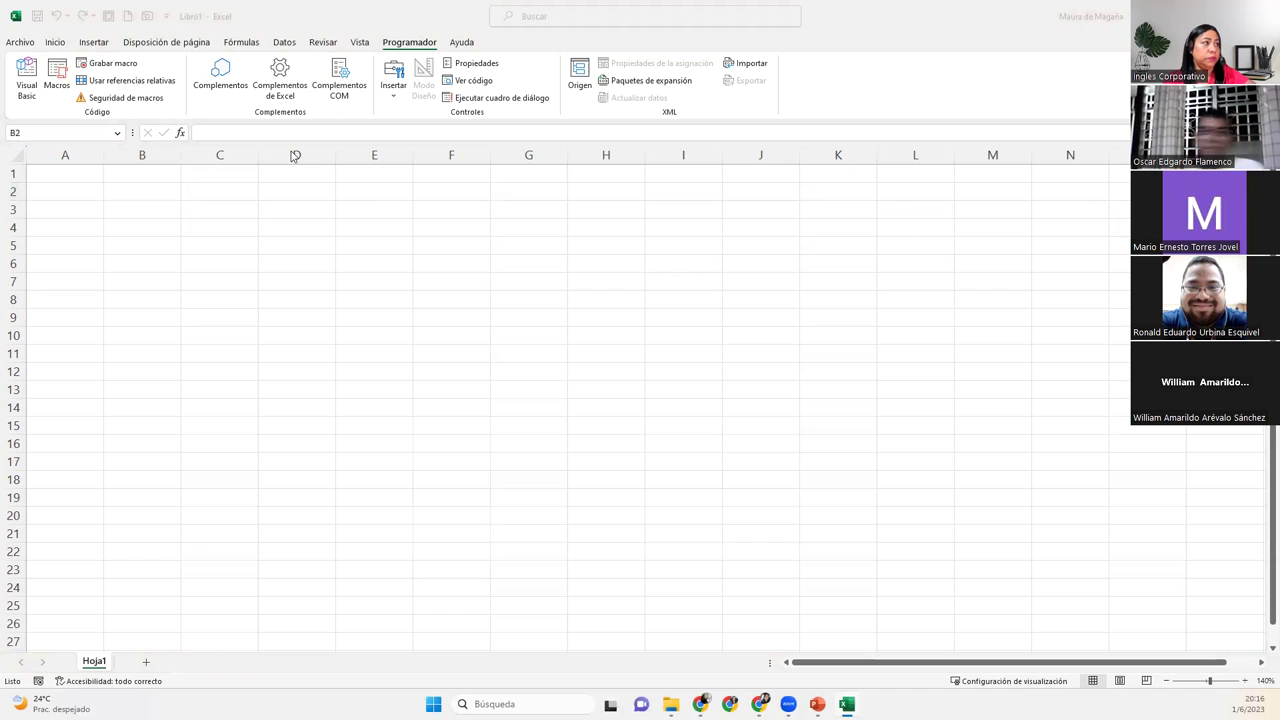
click(22, 42)
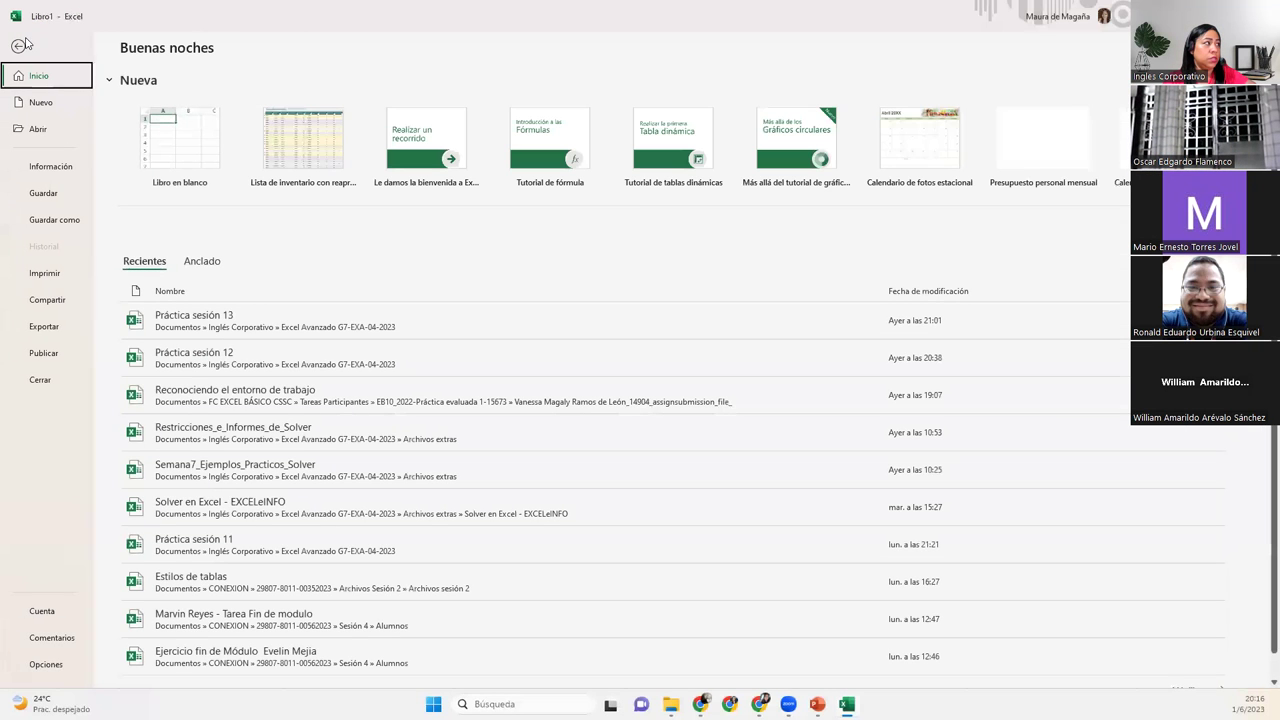
click(47, 665)
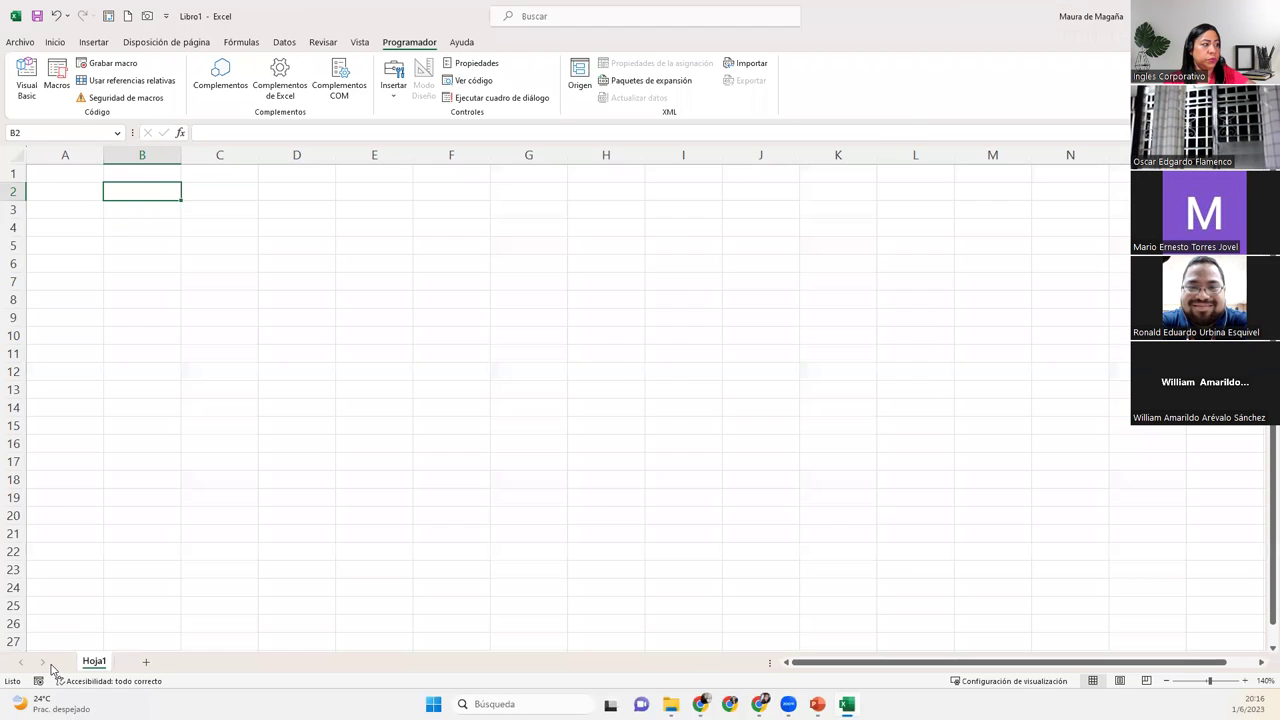
click(468, 321)
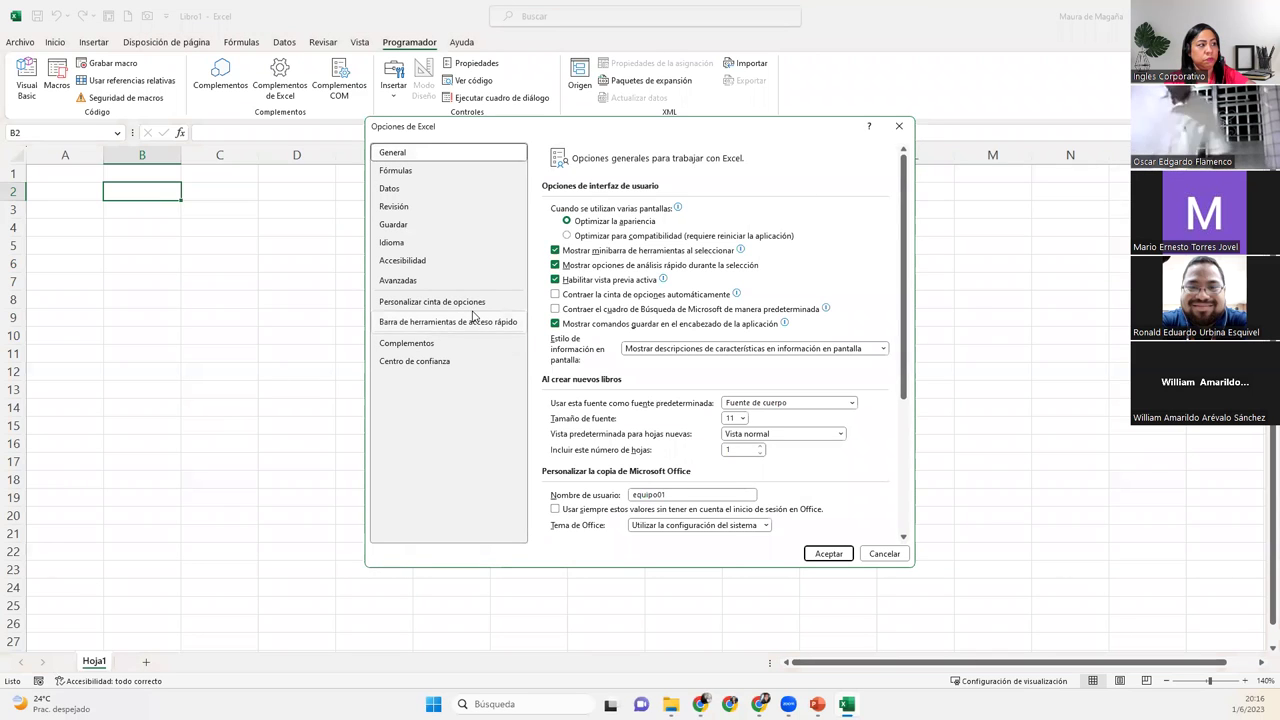
click(475, 305)
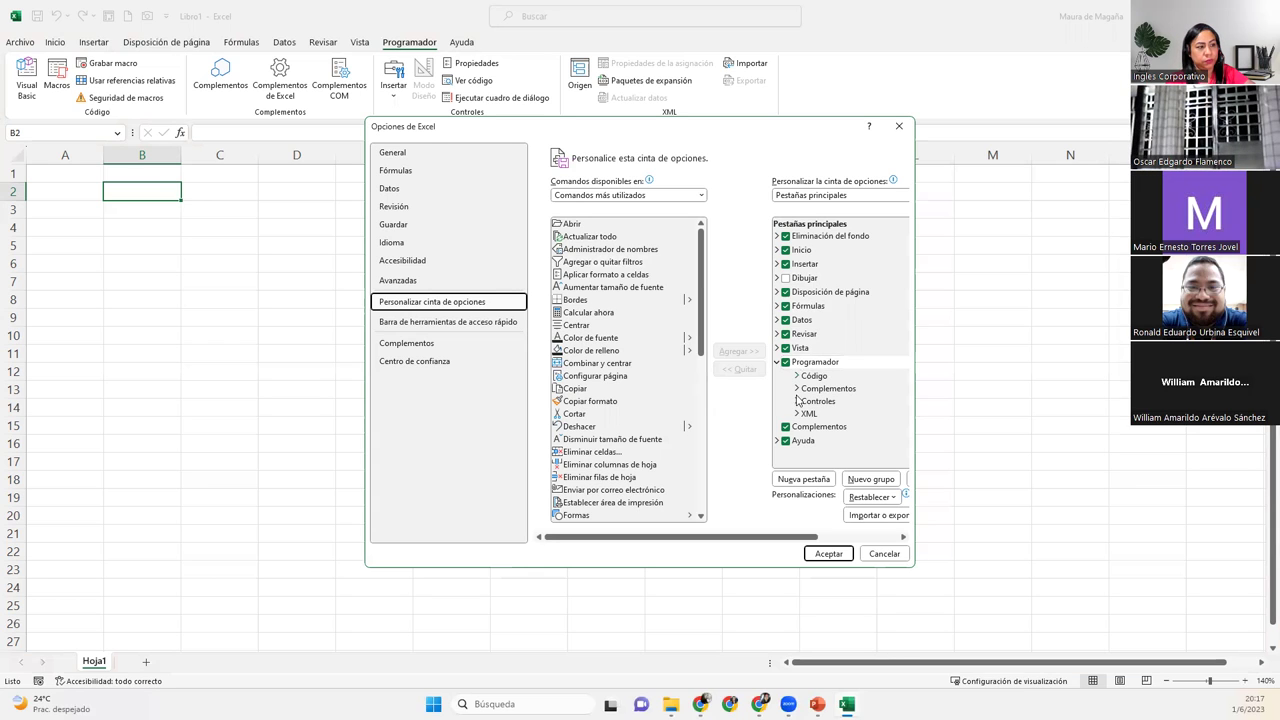
click(829, 555)
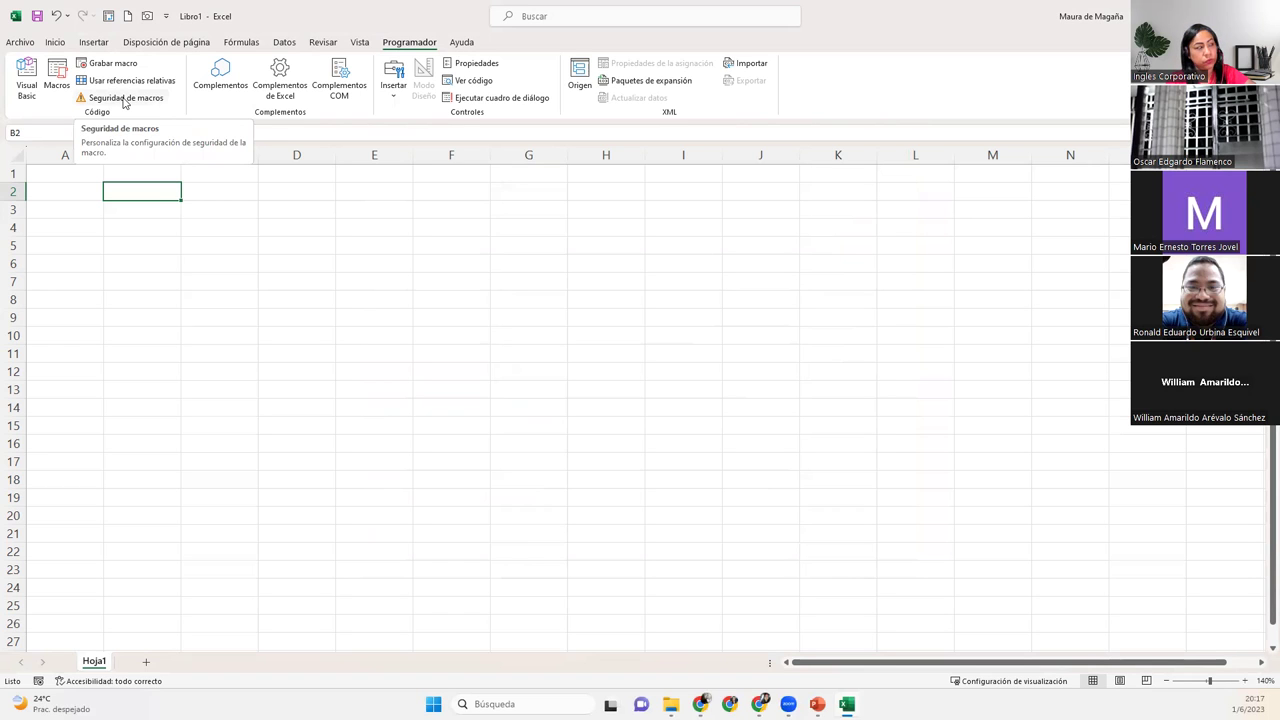
click(125, 99)
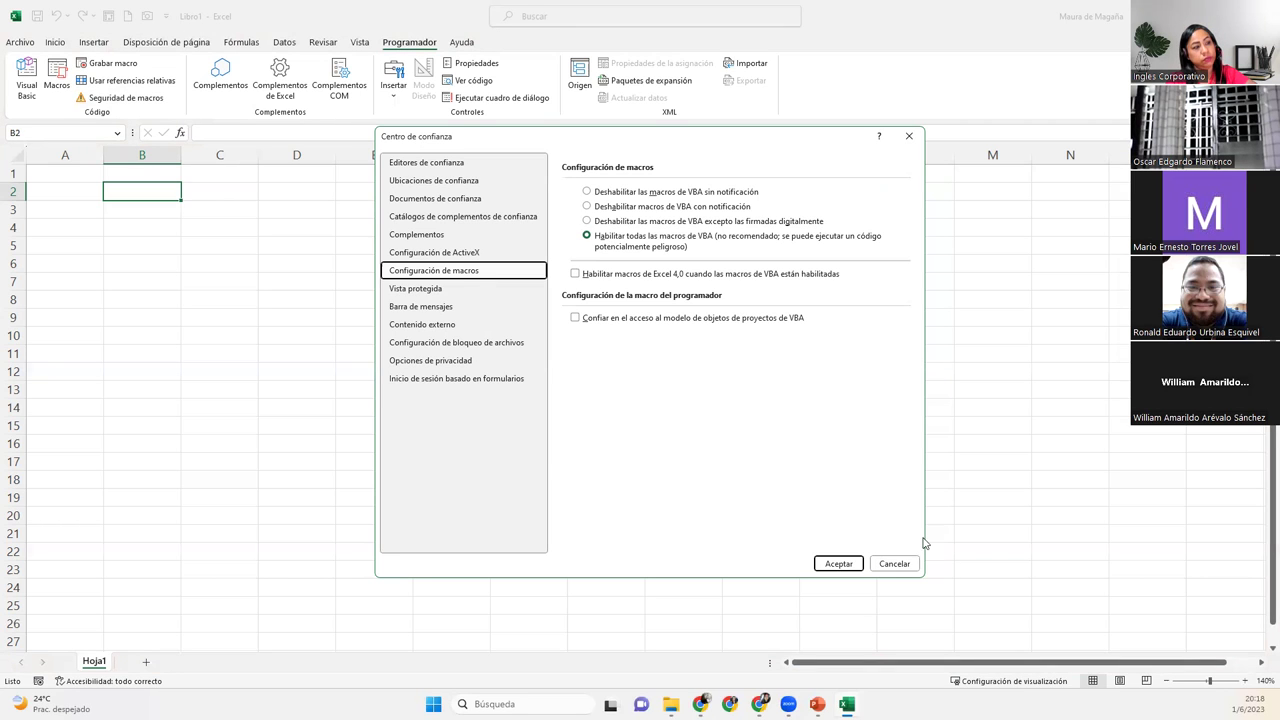
click(840, 564)
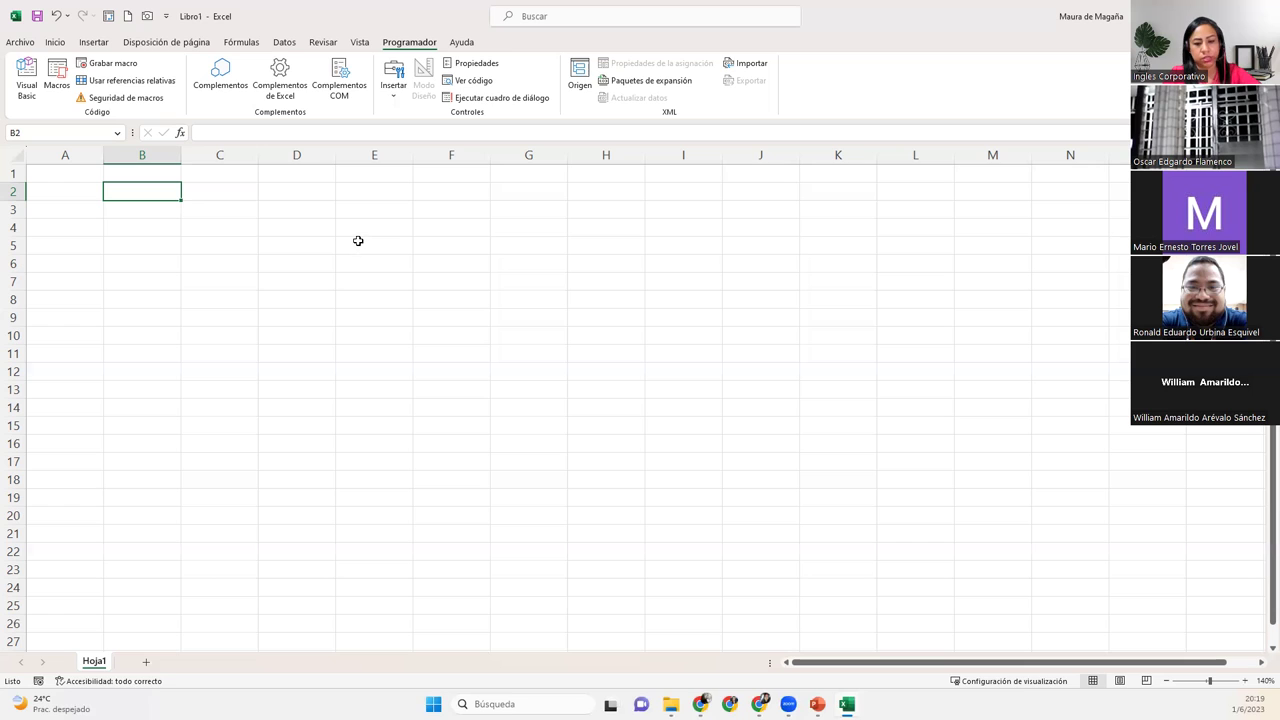
Step: Enter 'Inglés Corporativo' in B2, correcting the unaccented e to é
text(M)
key(BackSpace)
text(Ingles Corporativo)
key(Return)
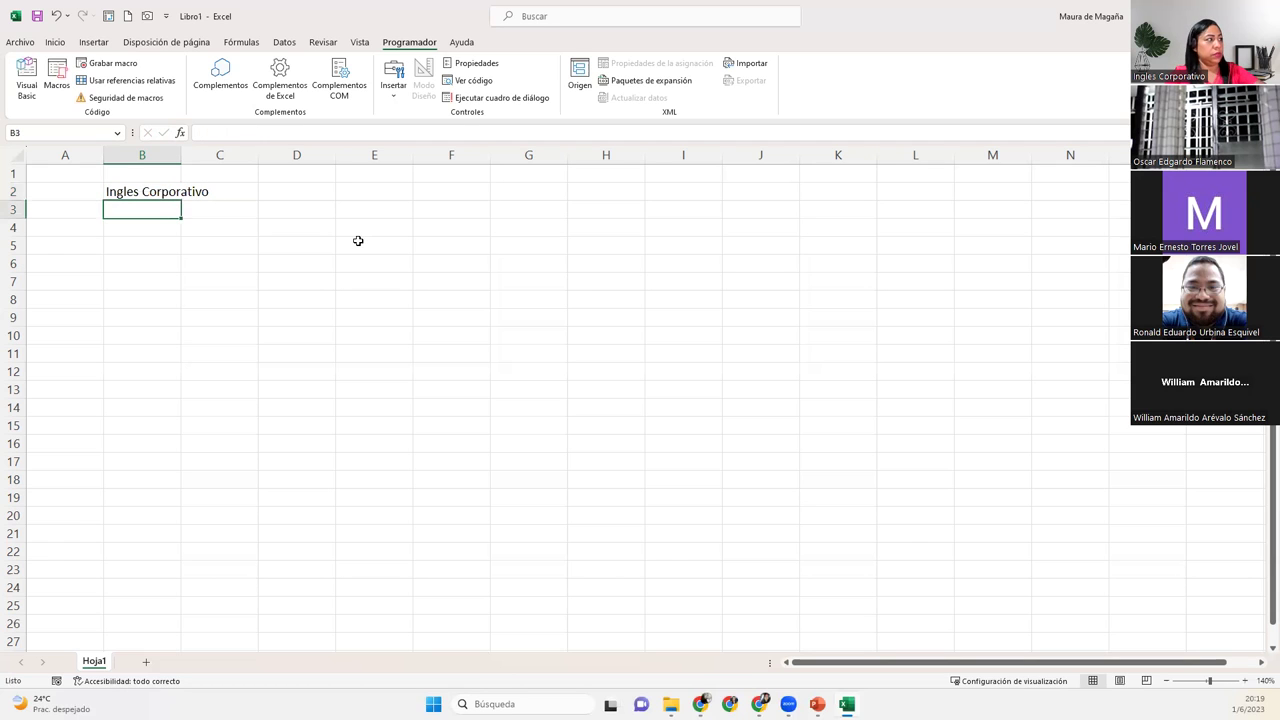
key(Up)
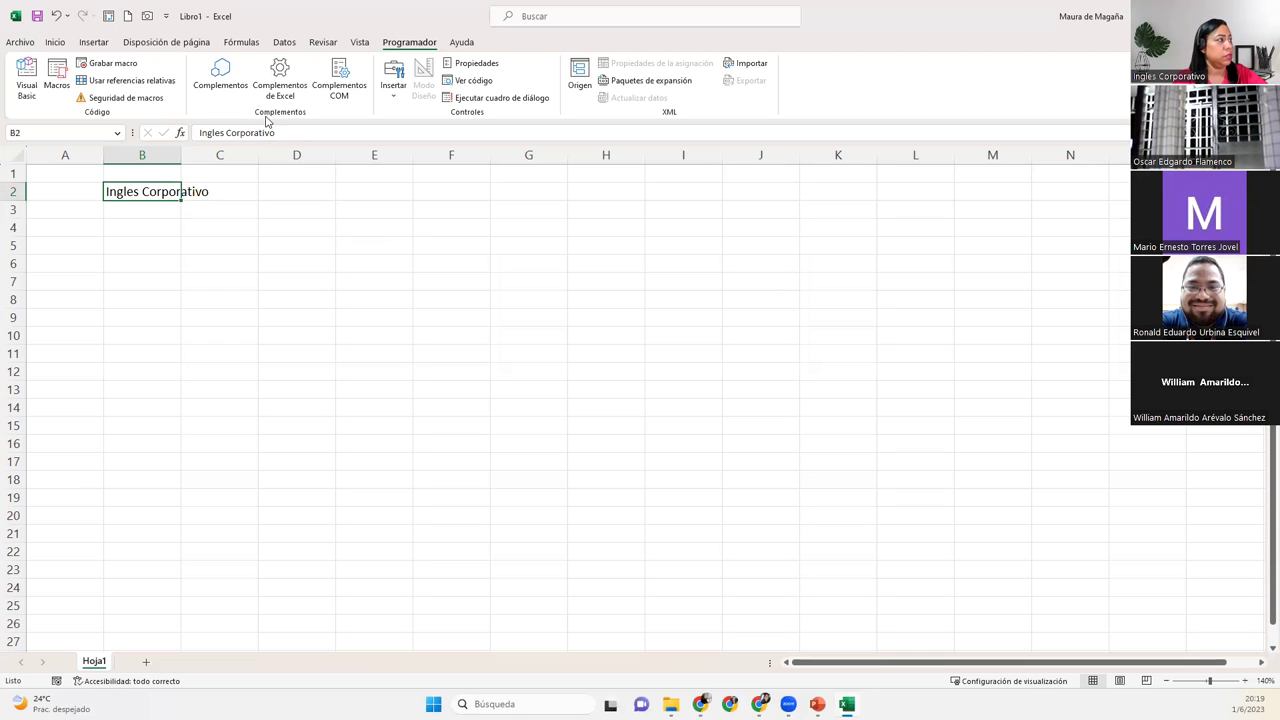
click(222, 132)
key(BackSpace)
text(é)
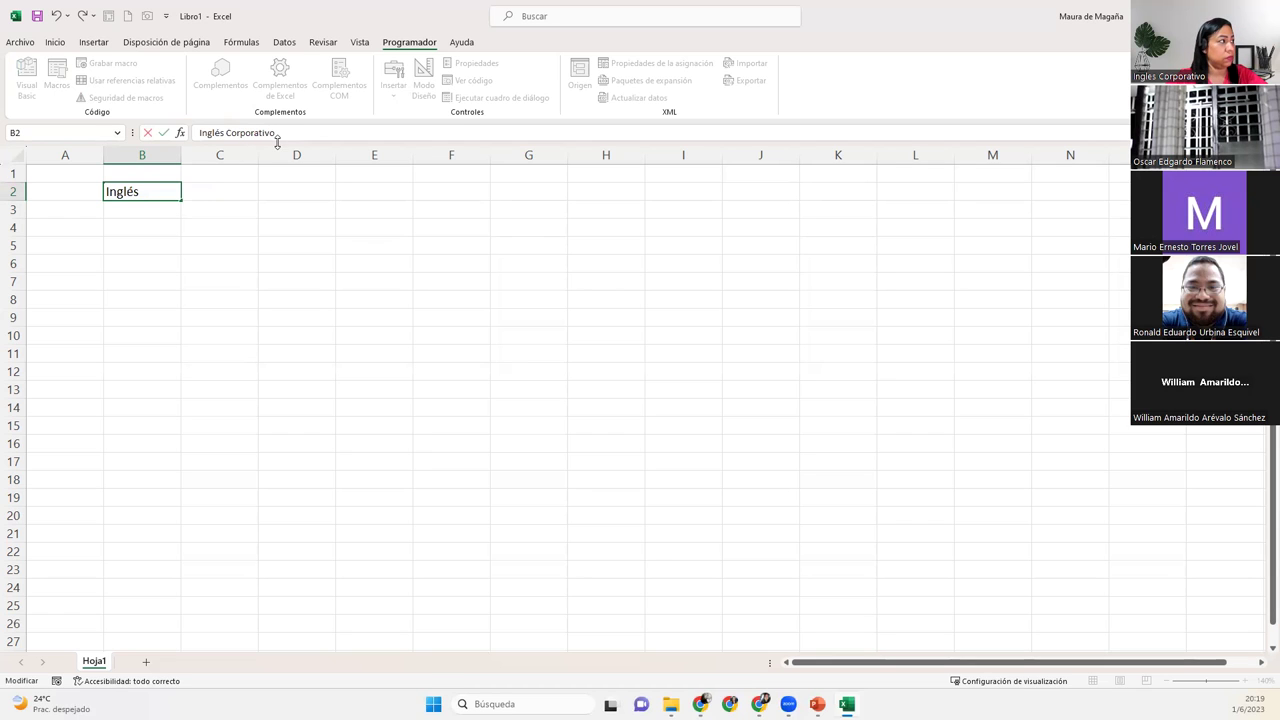
key(Return)
Step: Format the text in B2 as bold and italic
click(157, 188)
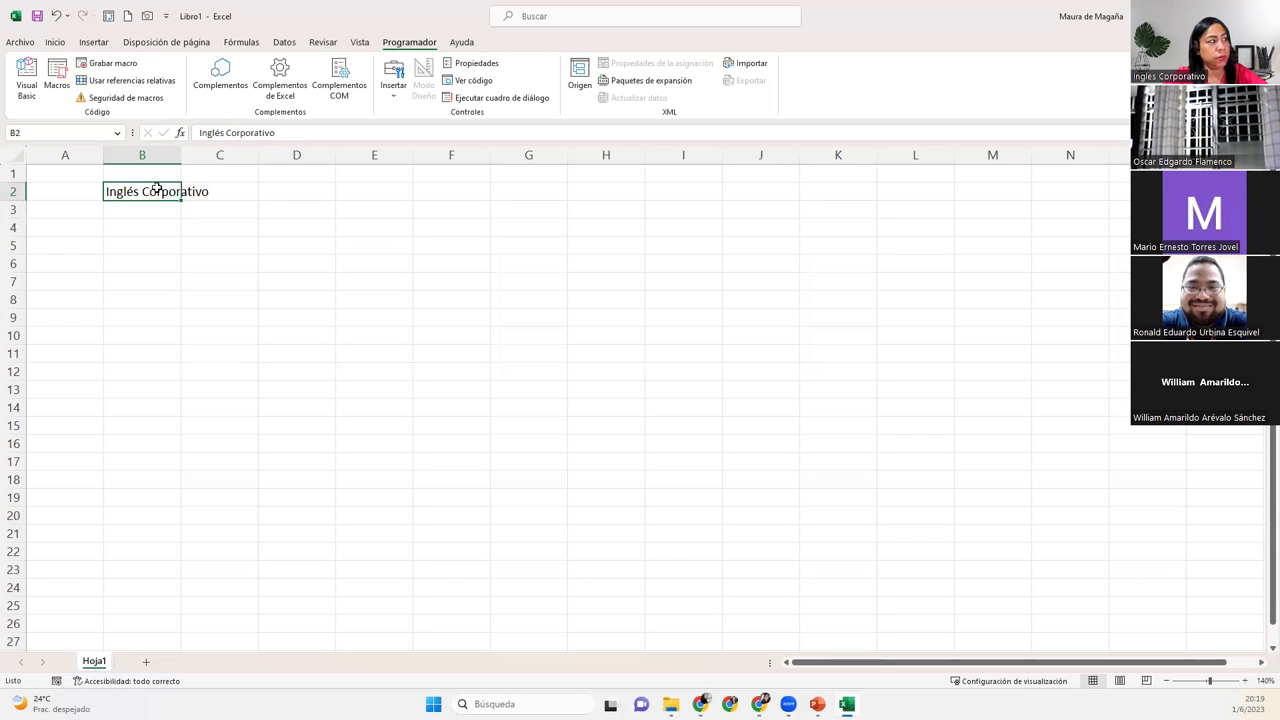
key(ctrl+b)
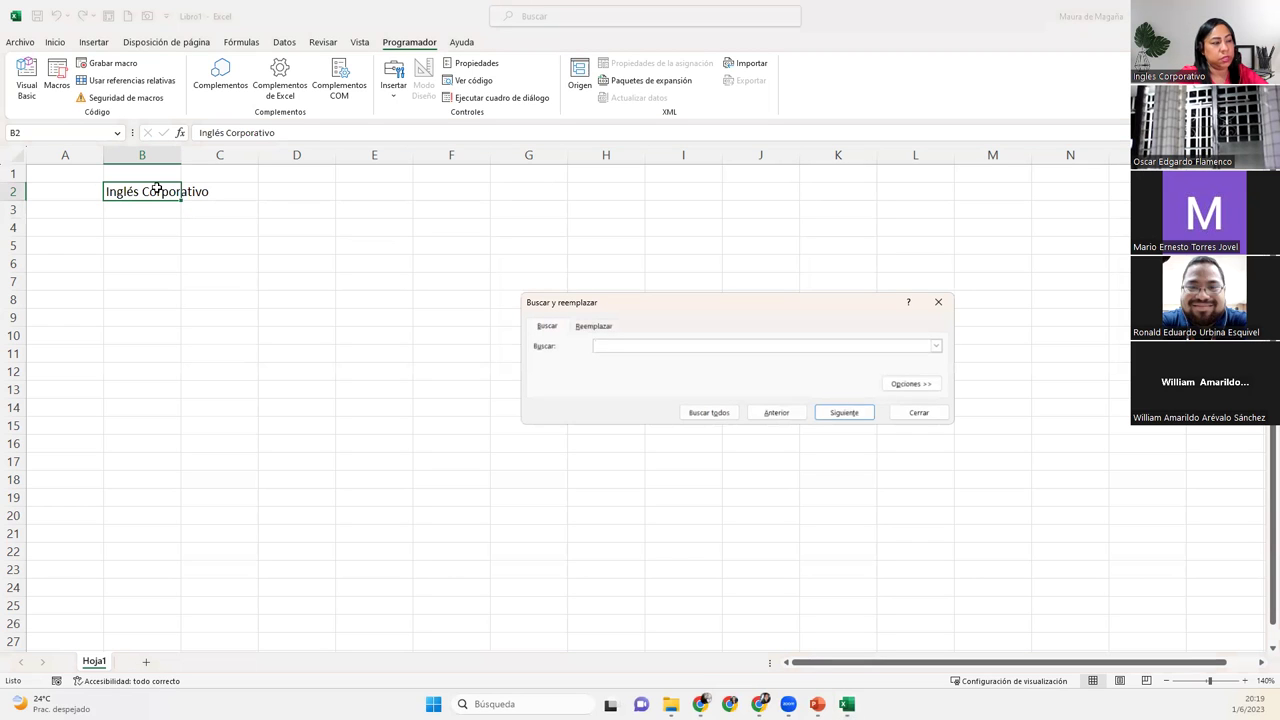
key(Escape)
key(ctrl+n)
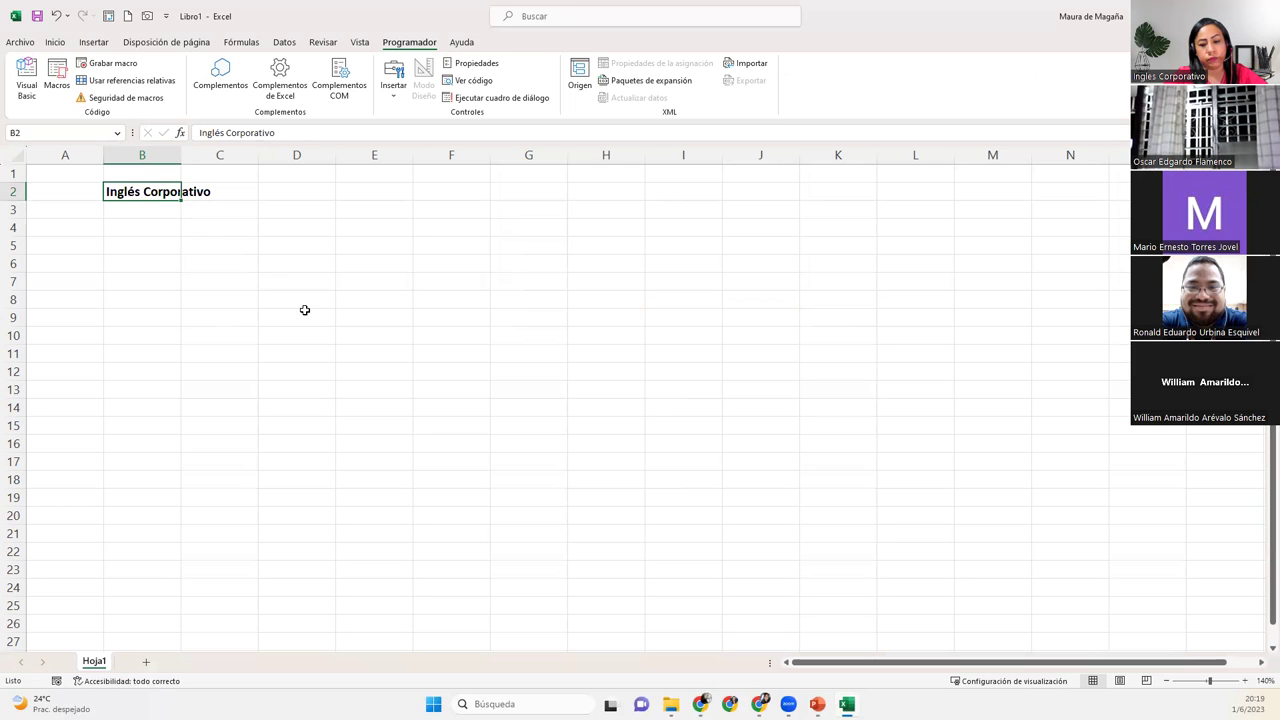
key(ctrl+k)
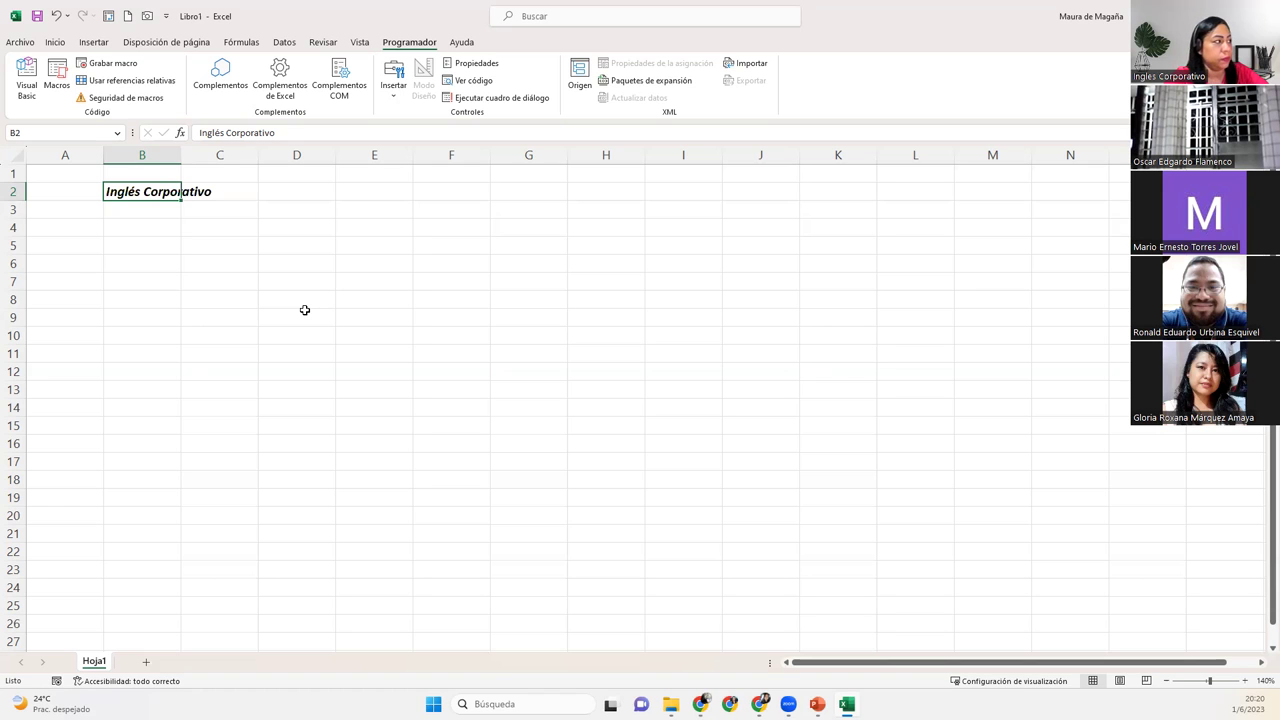
Step: Move the bold italic 'Inglés Corporativo' from B2 to B10
key(ctrl+c)
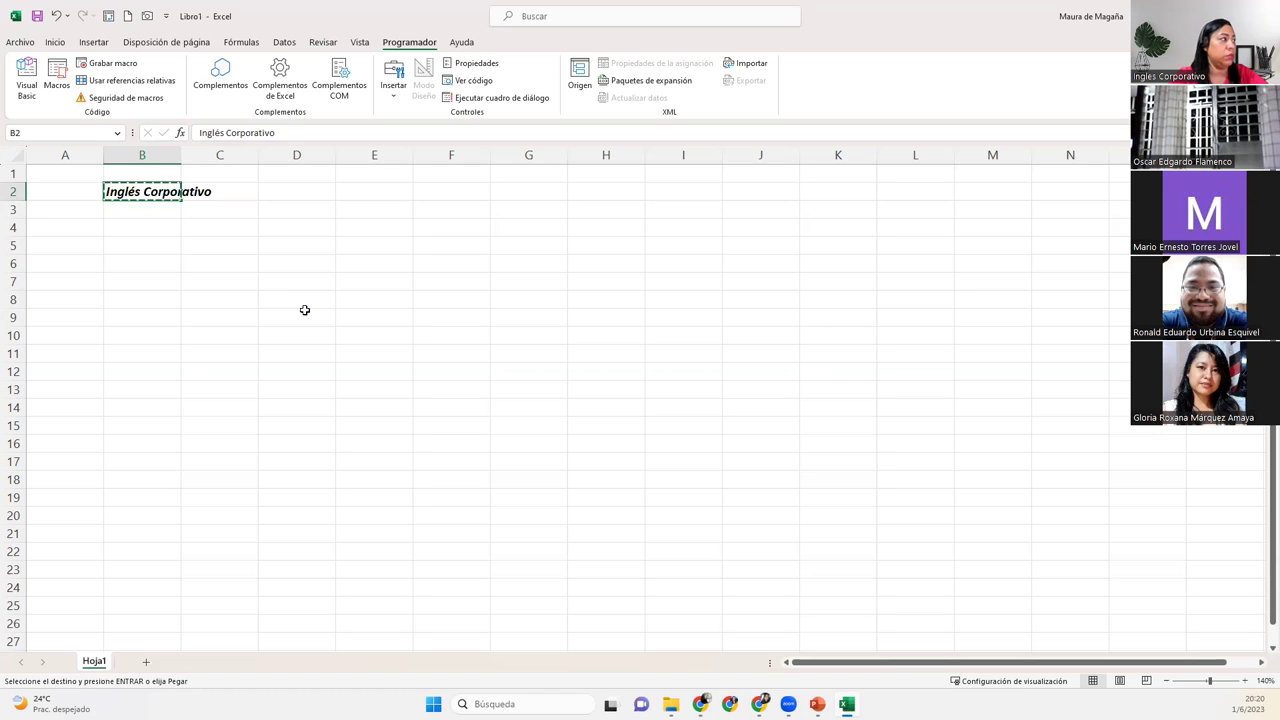
key(Down)
key(Down)
key(Down)
key(Down)
key(Down)
key(Down)
key(Down)
key(Down)
key(Up)
key(Return)
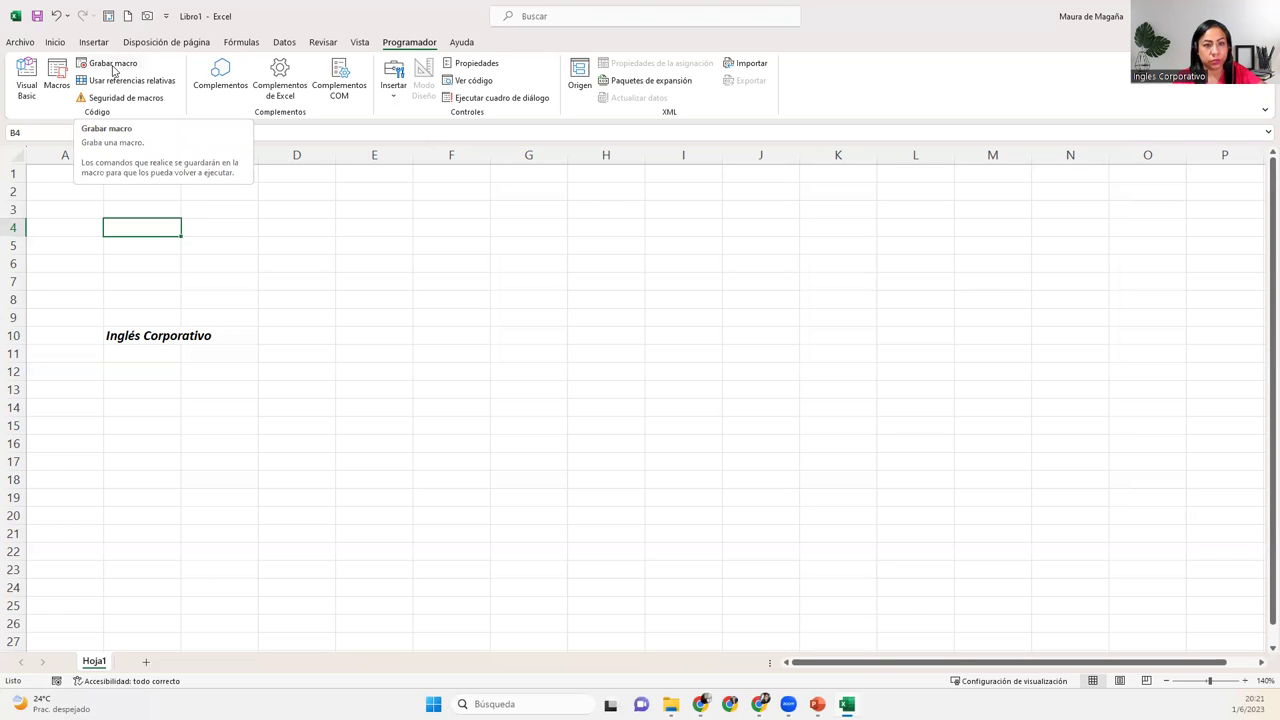
Step: Start a new macro recording named Firma with shortcut Ctrl+Shift+F
click(112, 64)
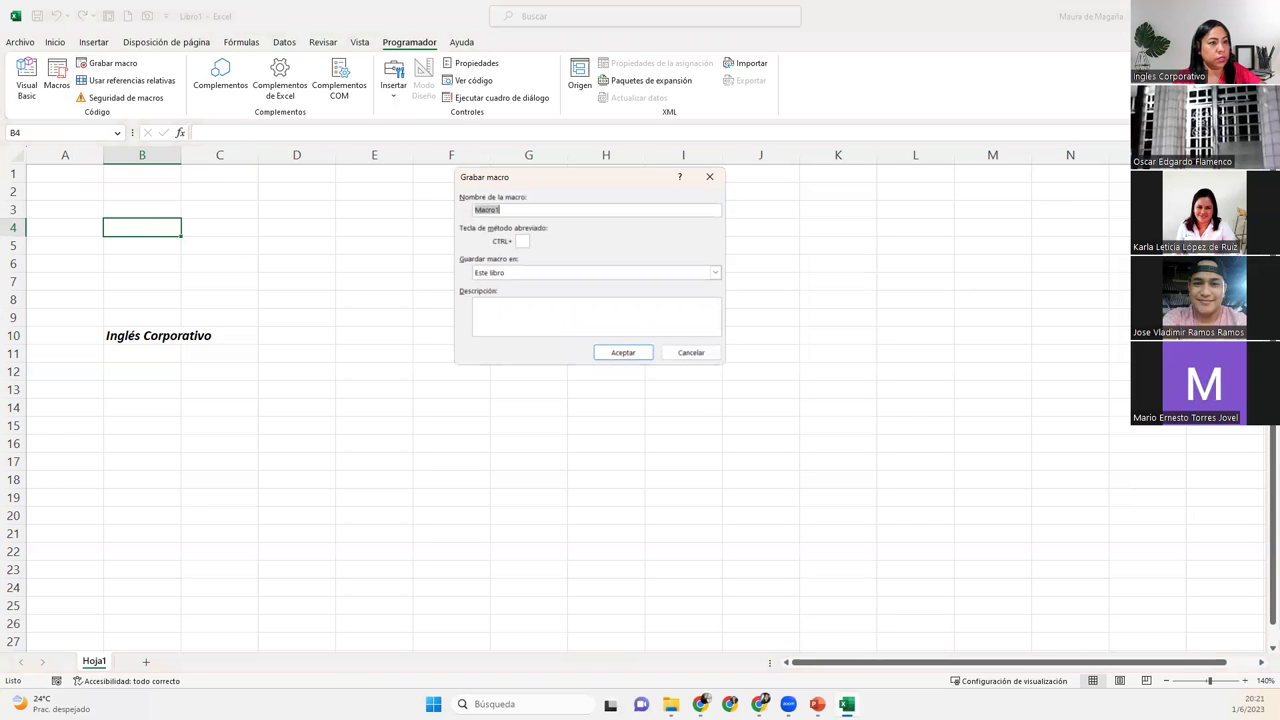
click(523, 209)
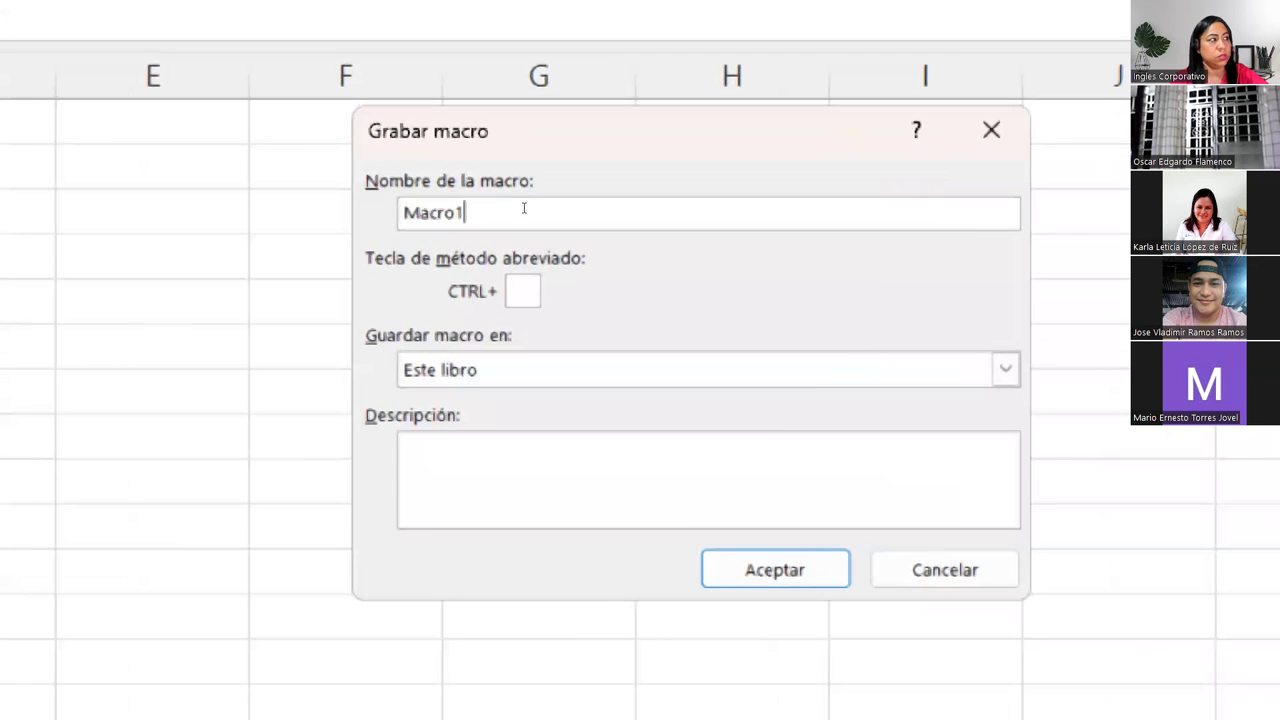
double_click(504, 203)
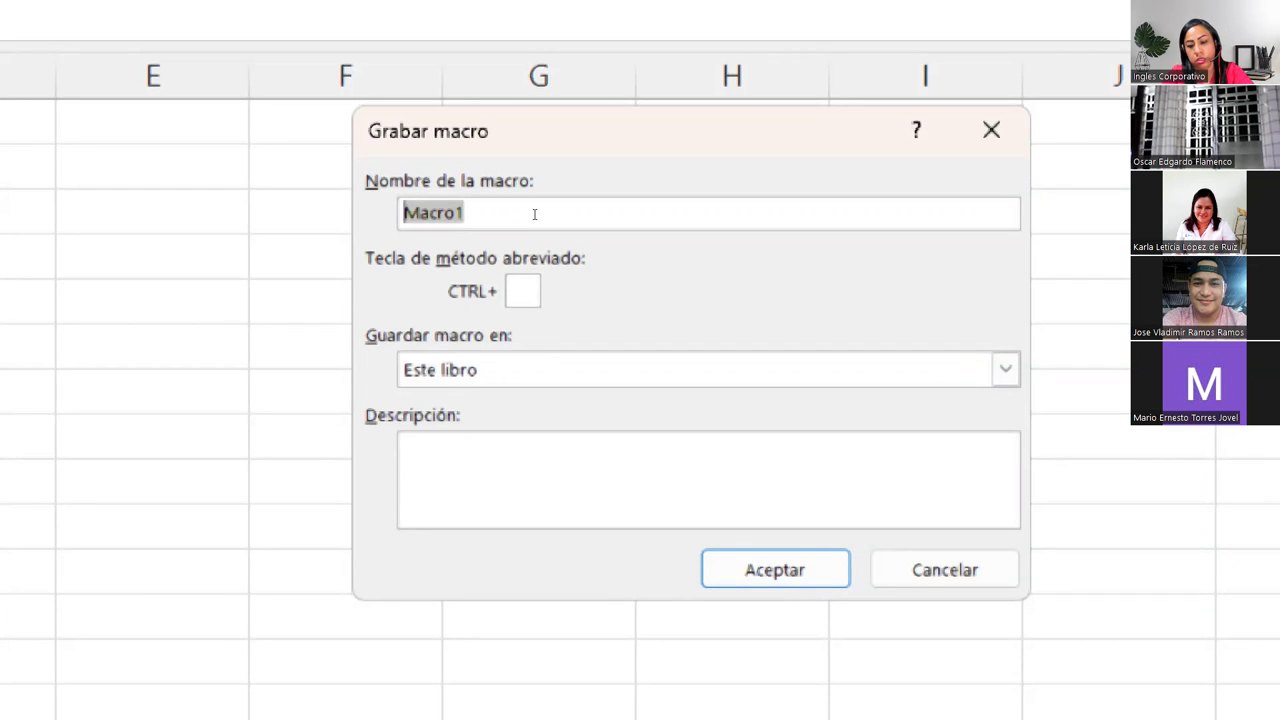
text(Firma)
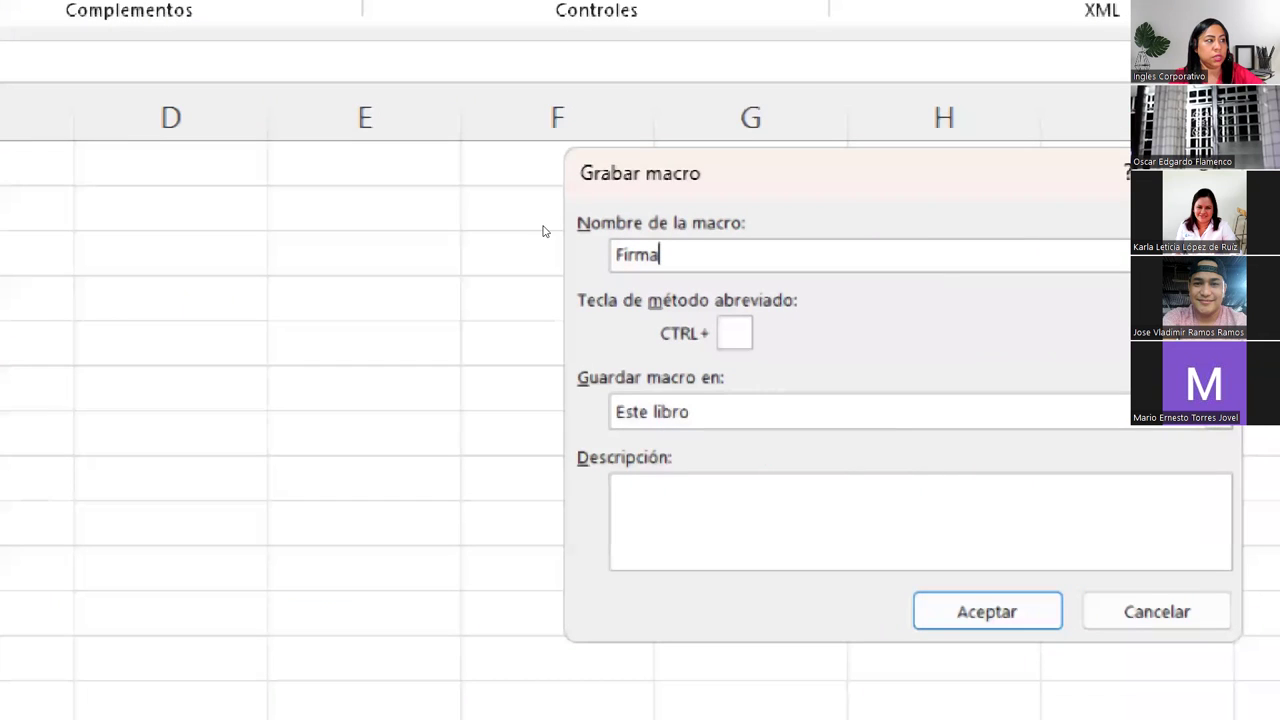
key(Tab)
text(f)
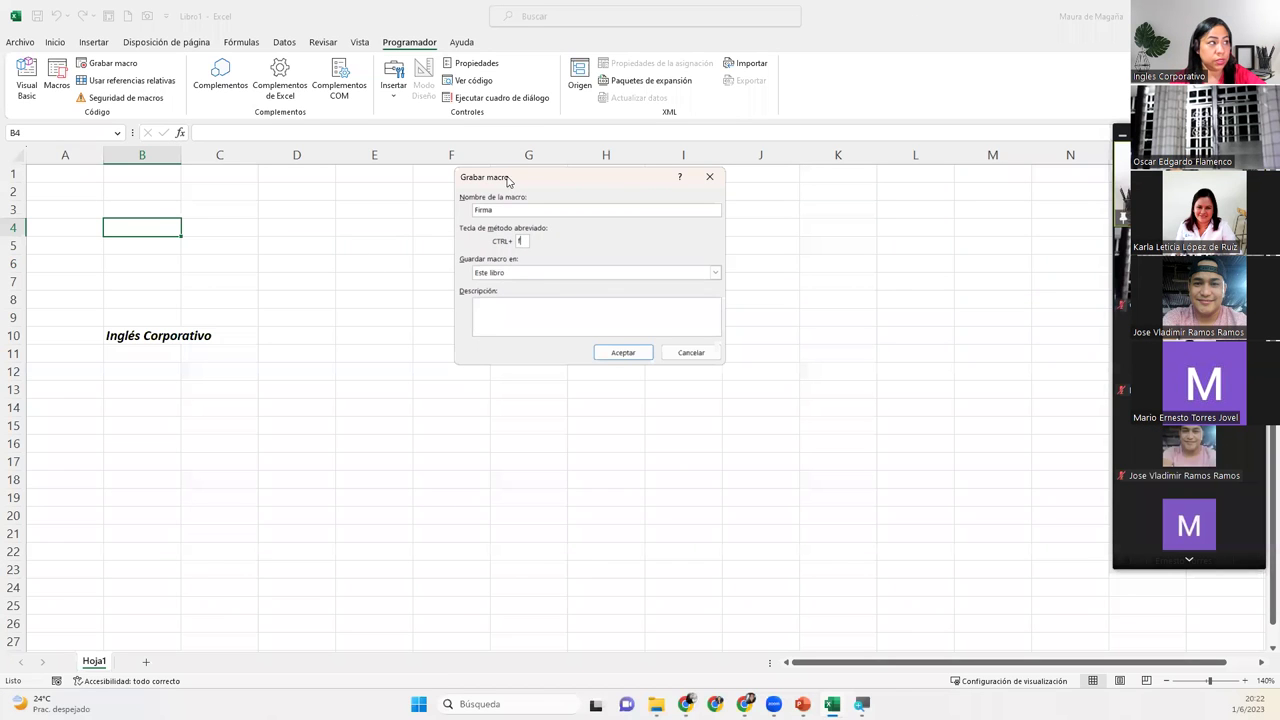
drag(509, 179, 559, 207)
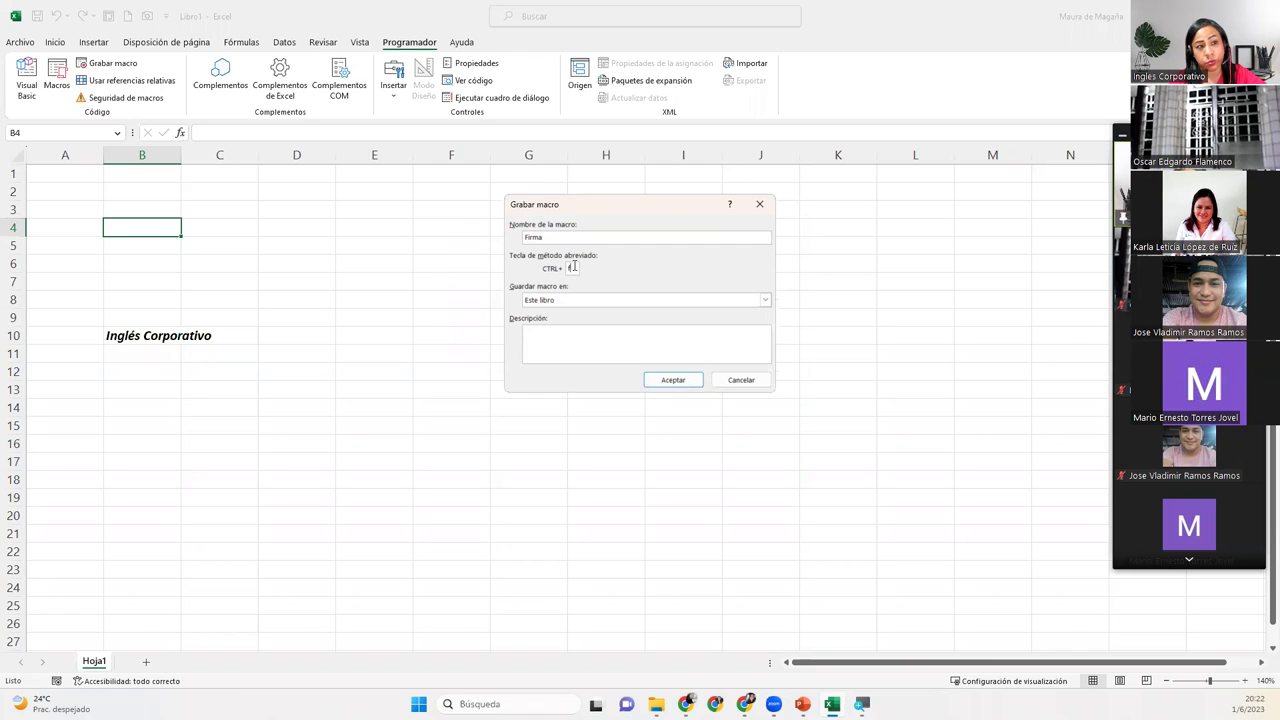
key(BackSpace)
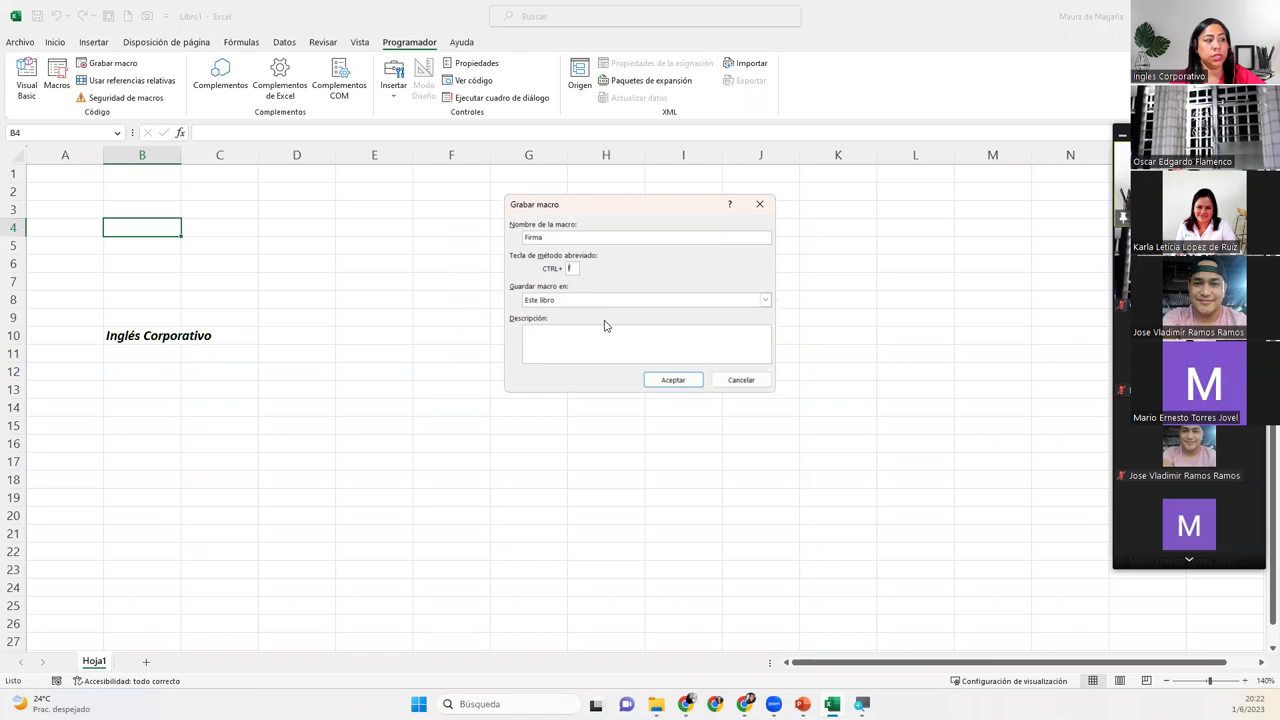
text(F)
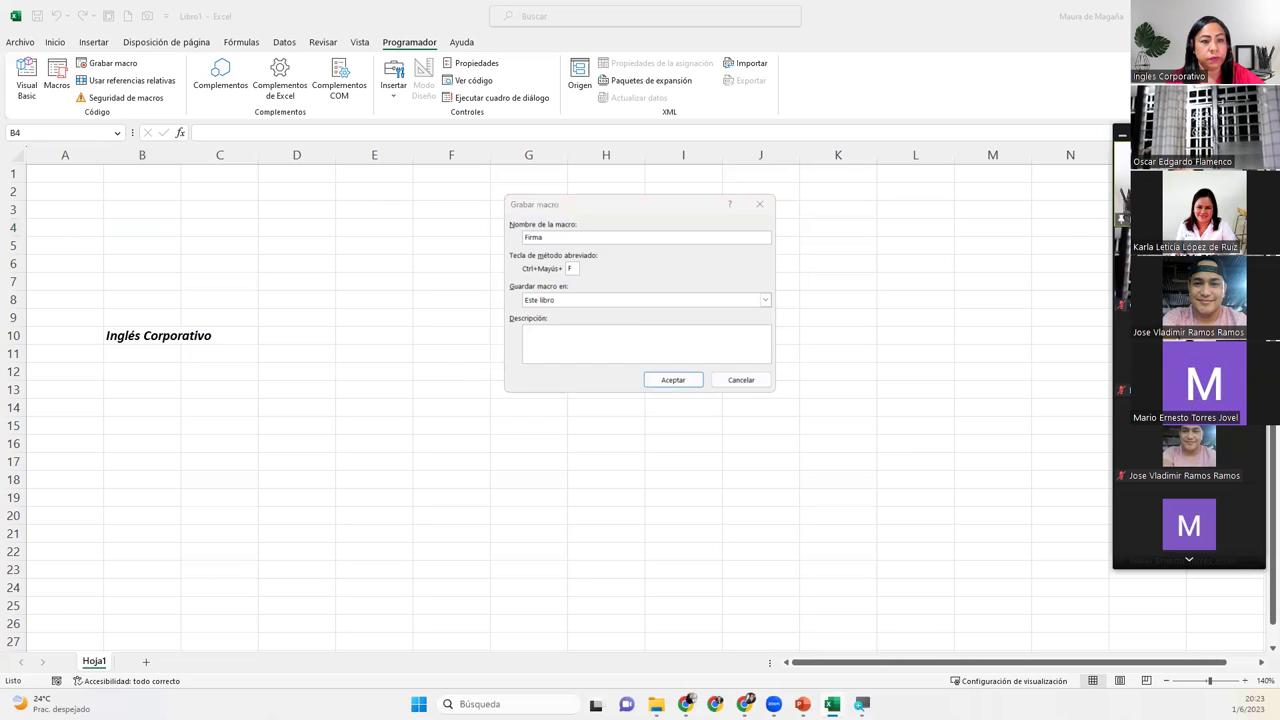
Step: Keep the macro stored in Este libro and describe it as adding a signature to the active cell
click(590, 302)
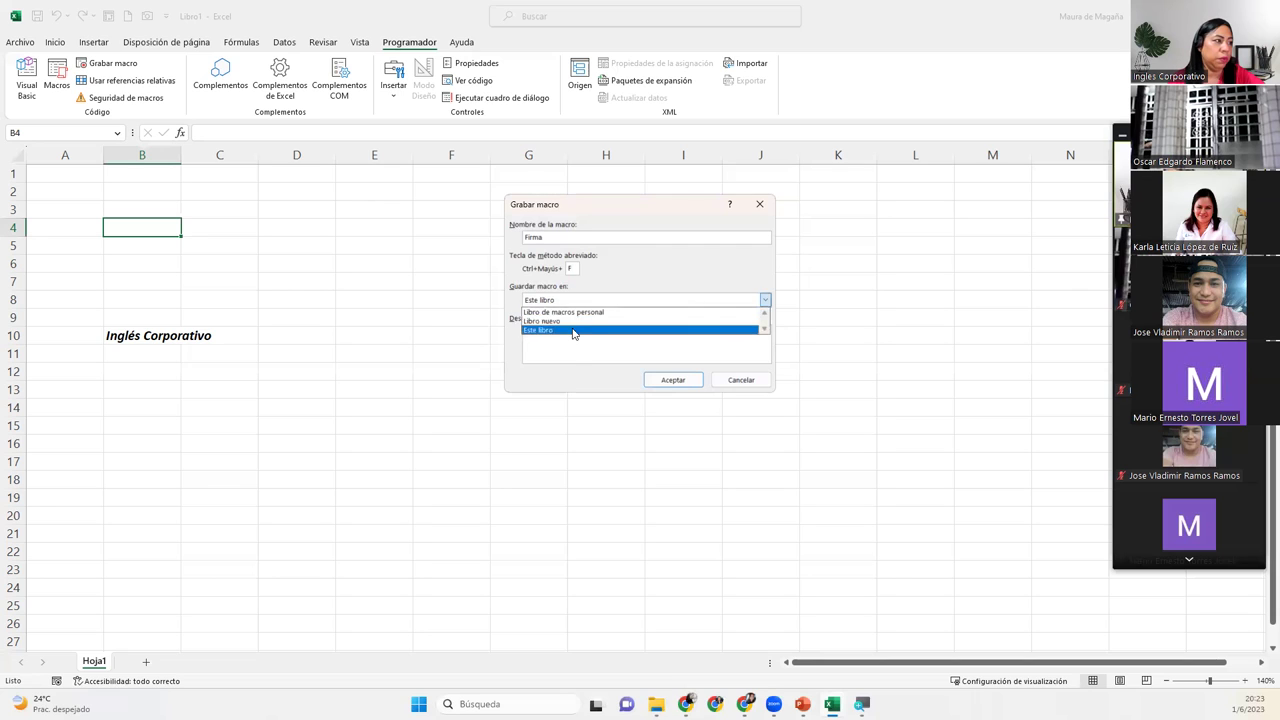
click(573, 329)
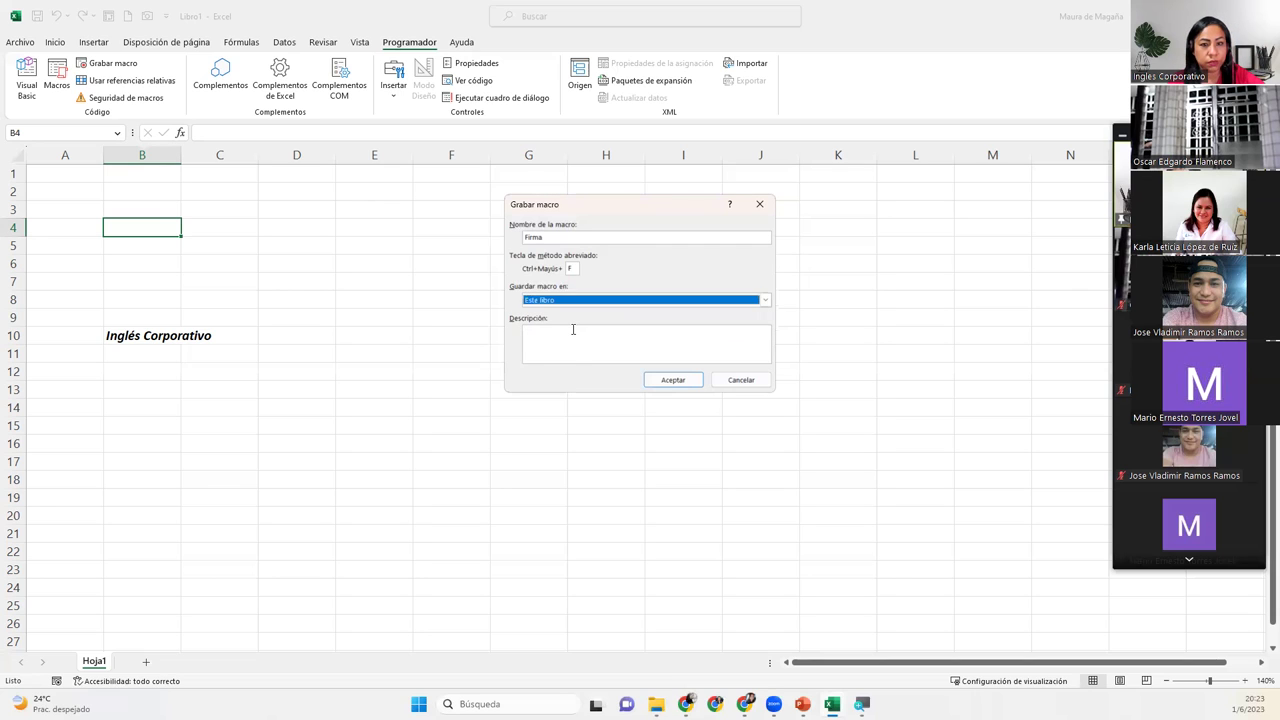
click(573, 329)
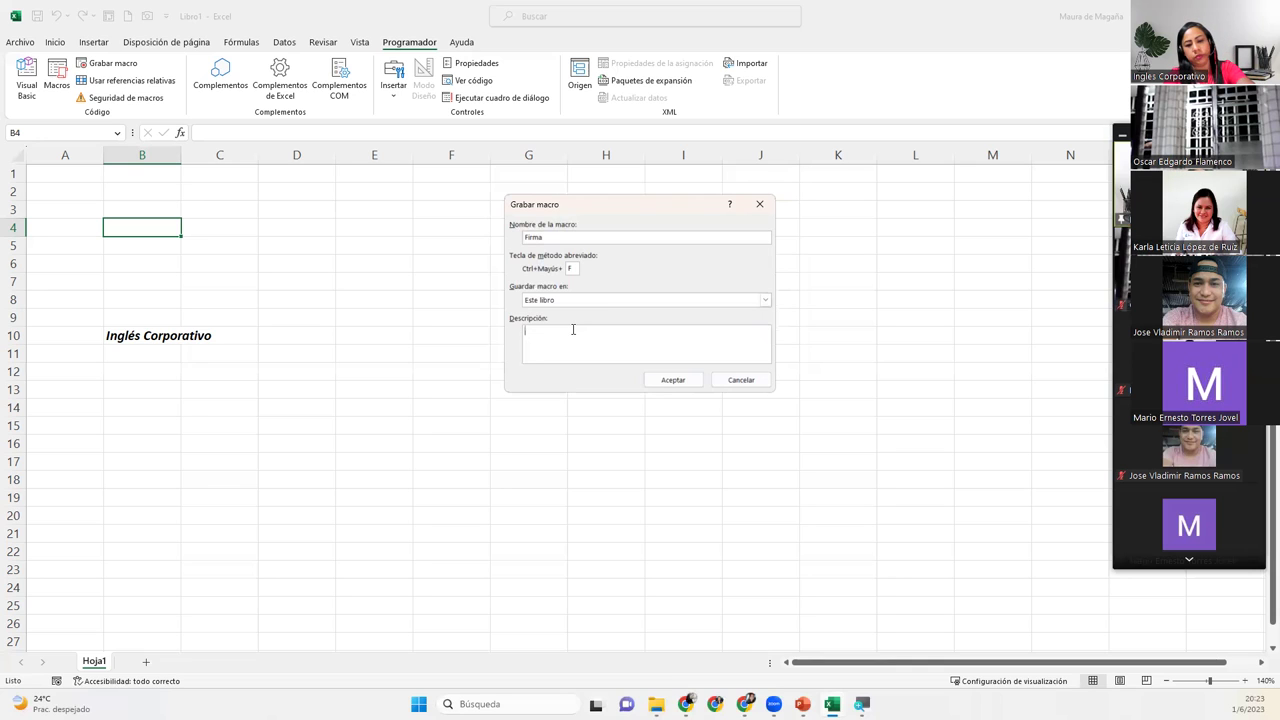
text(Agrega mi)
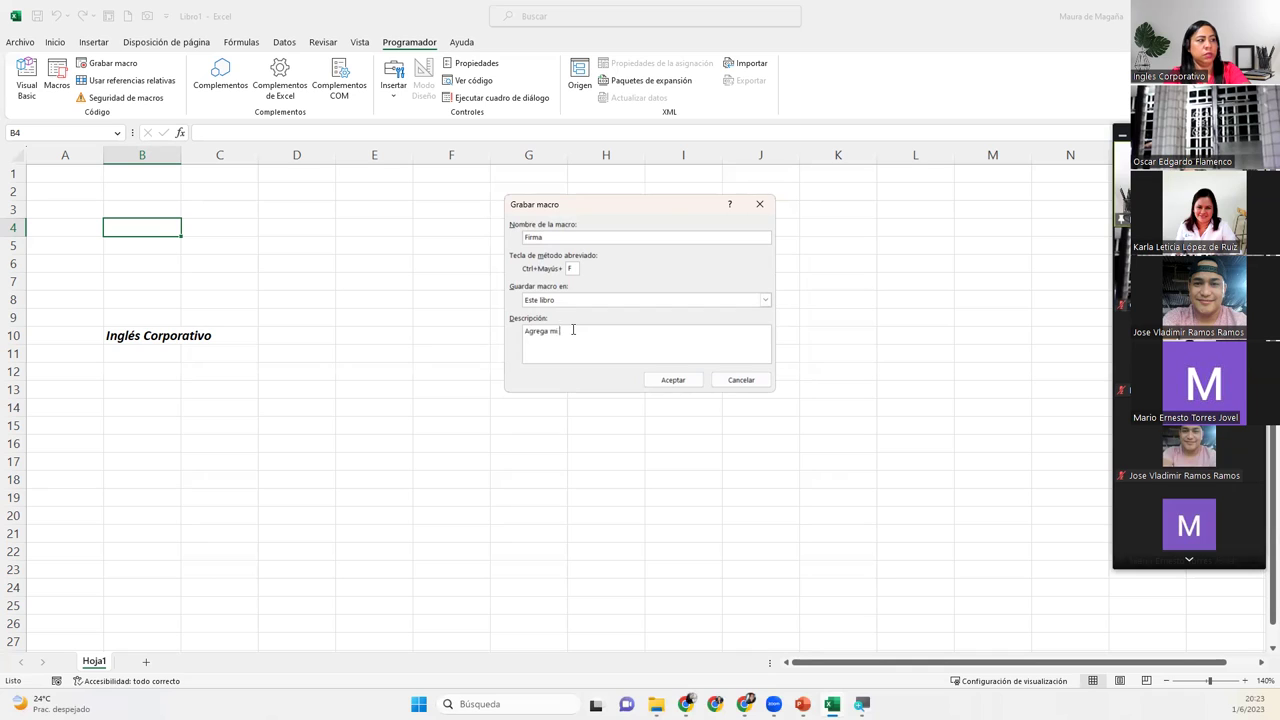
text(firm)
key(BackSpace)
key(BackSpace)
key(BackSpace)
key(BackSpace)
text(firma en la cel)
text(da activa)
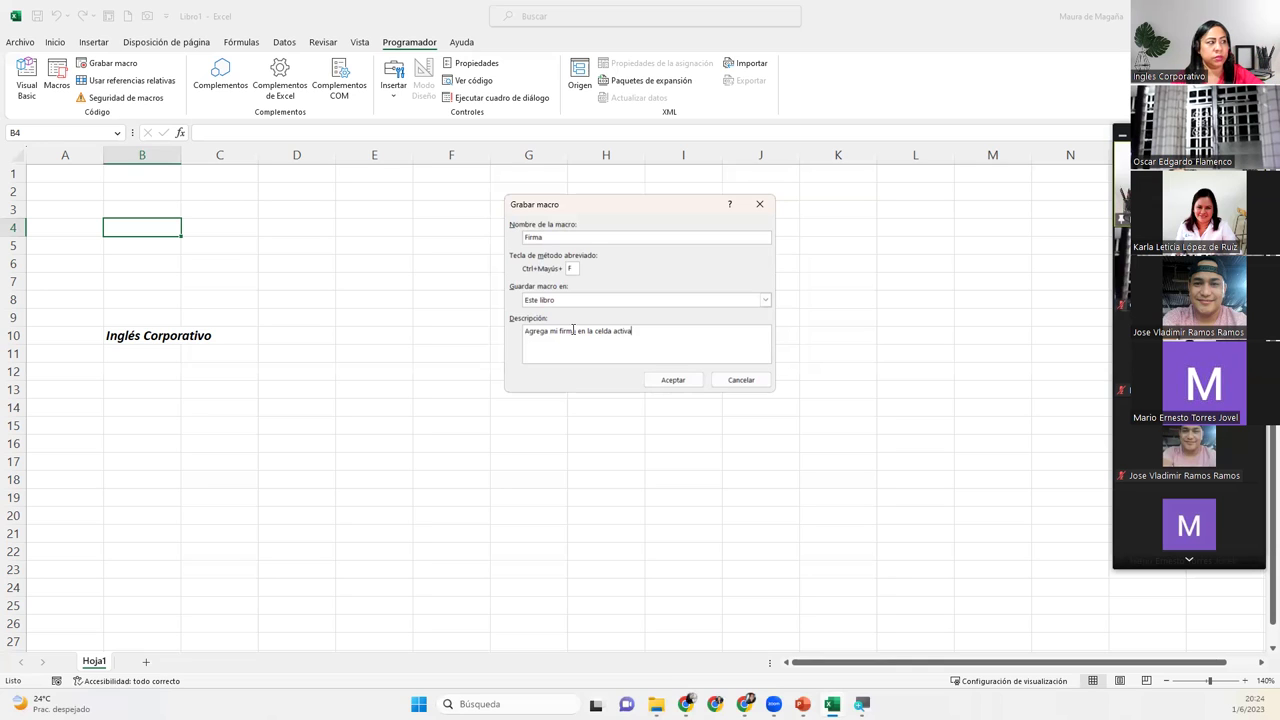
Step: Record the Firma macro typing the signature (professional title and full name) into B4, then stop recording
click(666, 381)
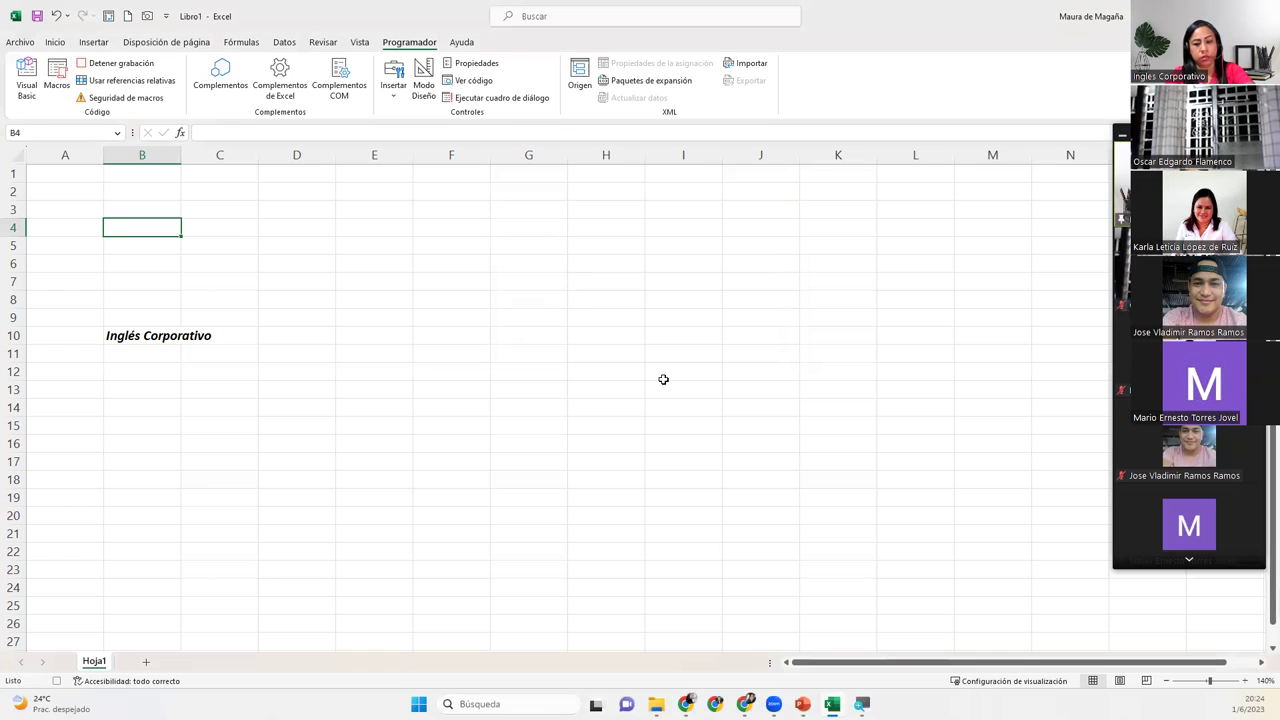
text(Licenciada Maura Del Cli)
key(BackSpace)
key(BackSpace)
text(id)
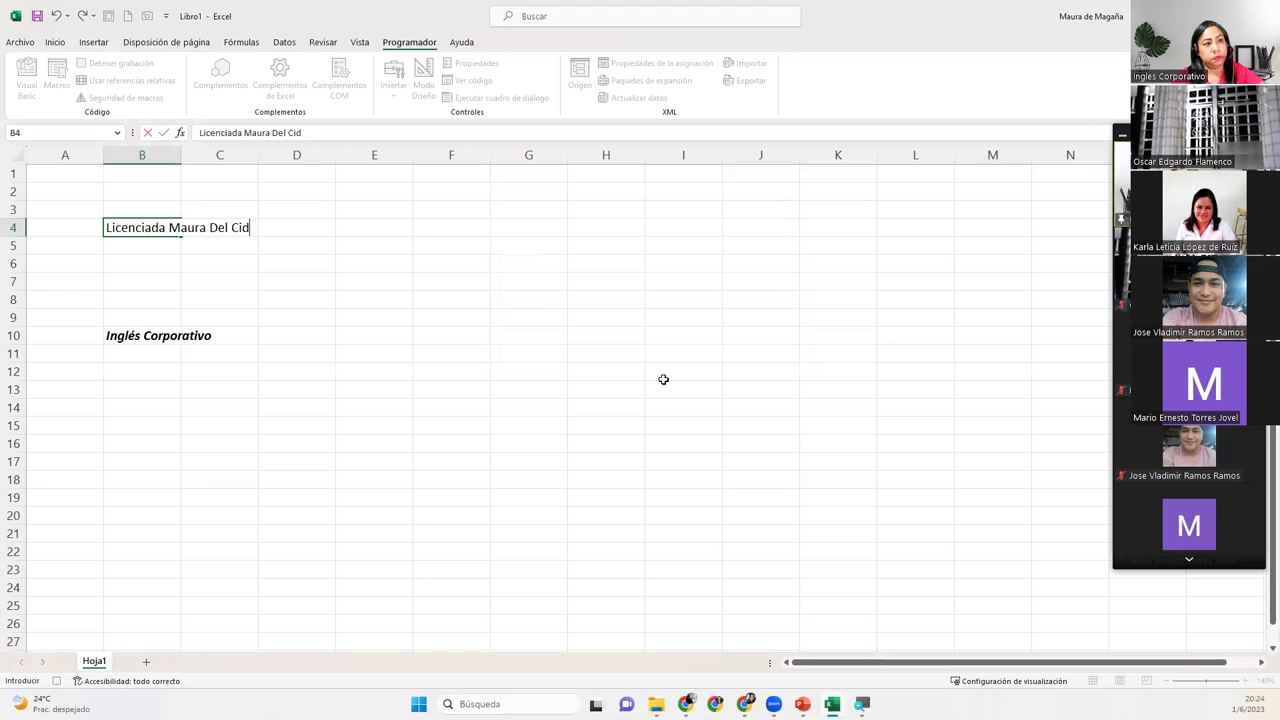
key(Return)
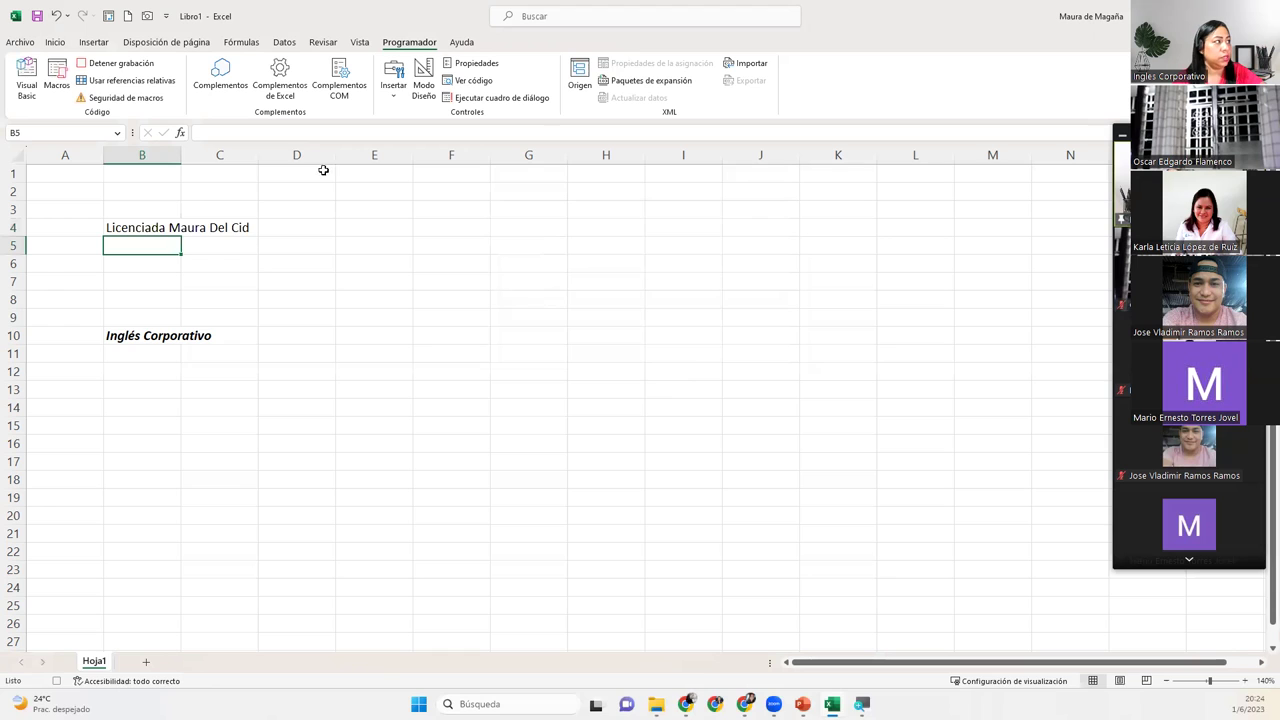
click(128, 66)
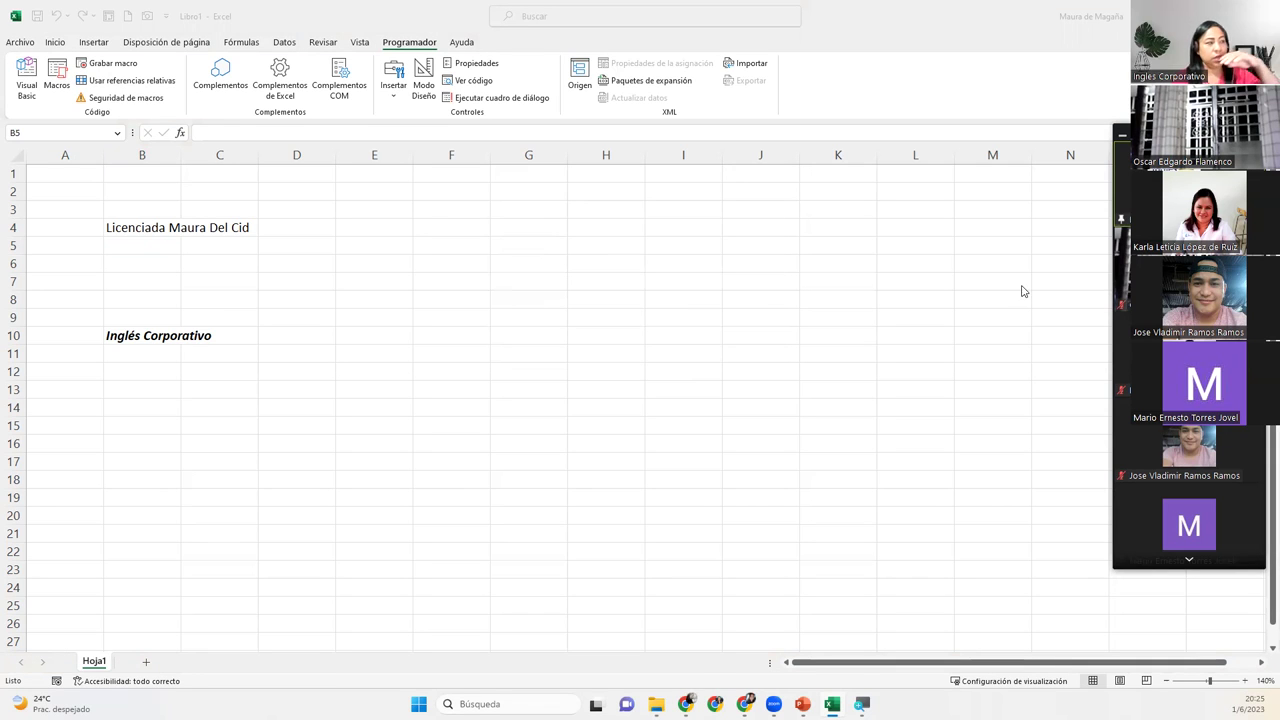
Step: Test the Firma macro with Ctrl+M in cell D6, then select F9
click(284, 277)
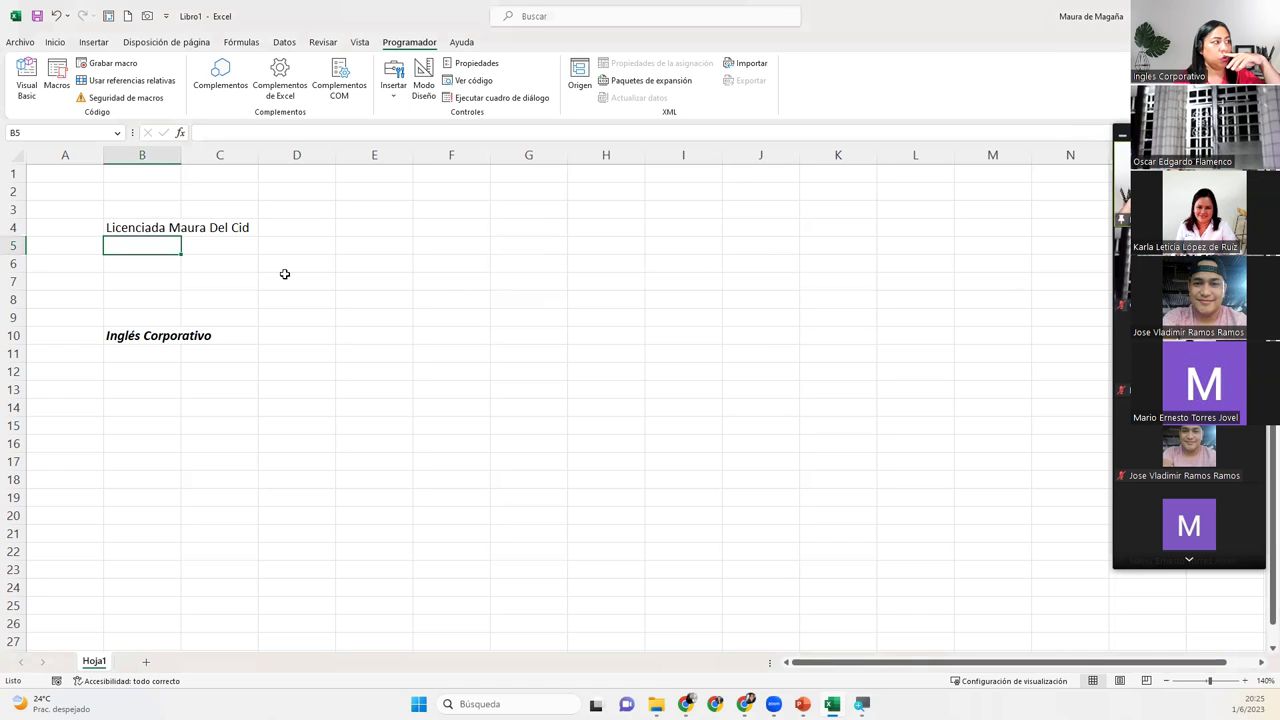
click(294, 270)
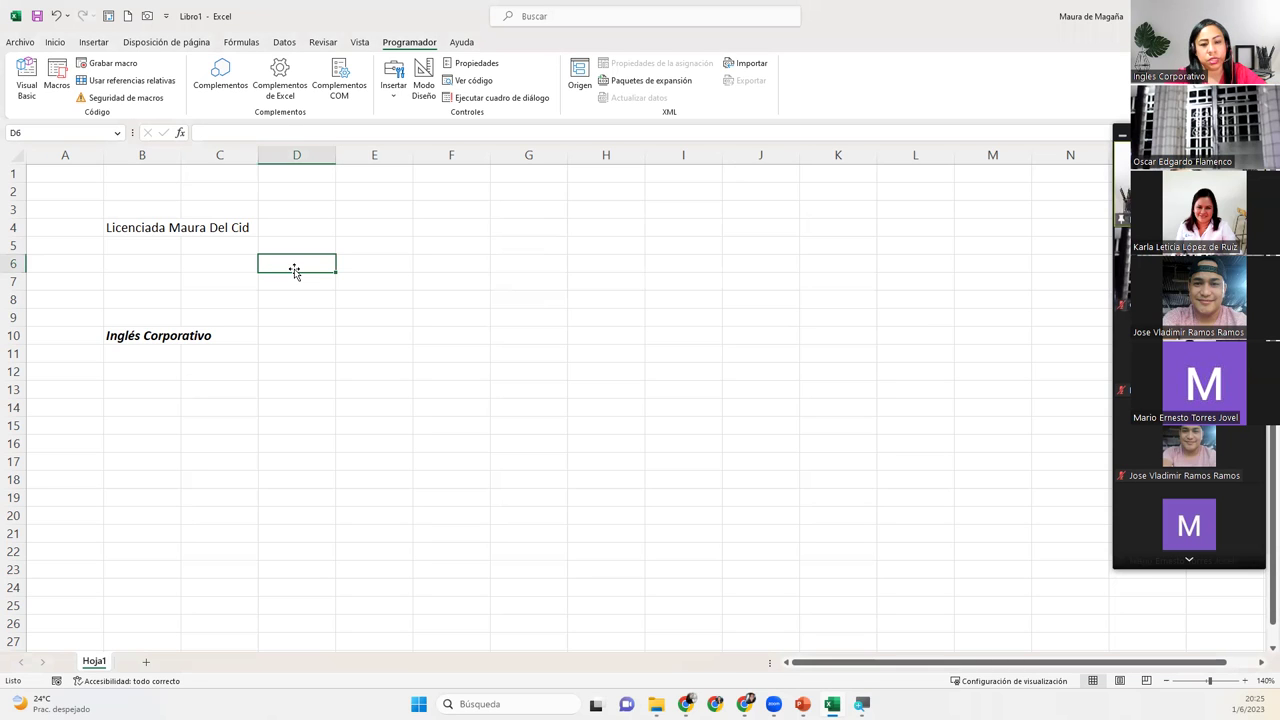
key(ctrl+m)
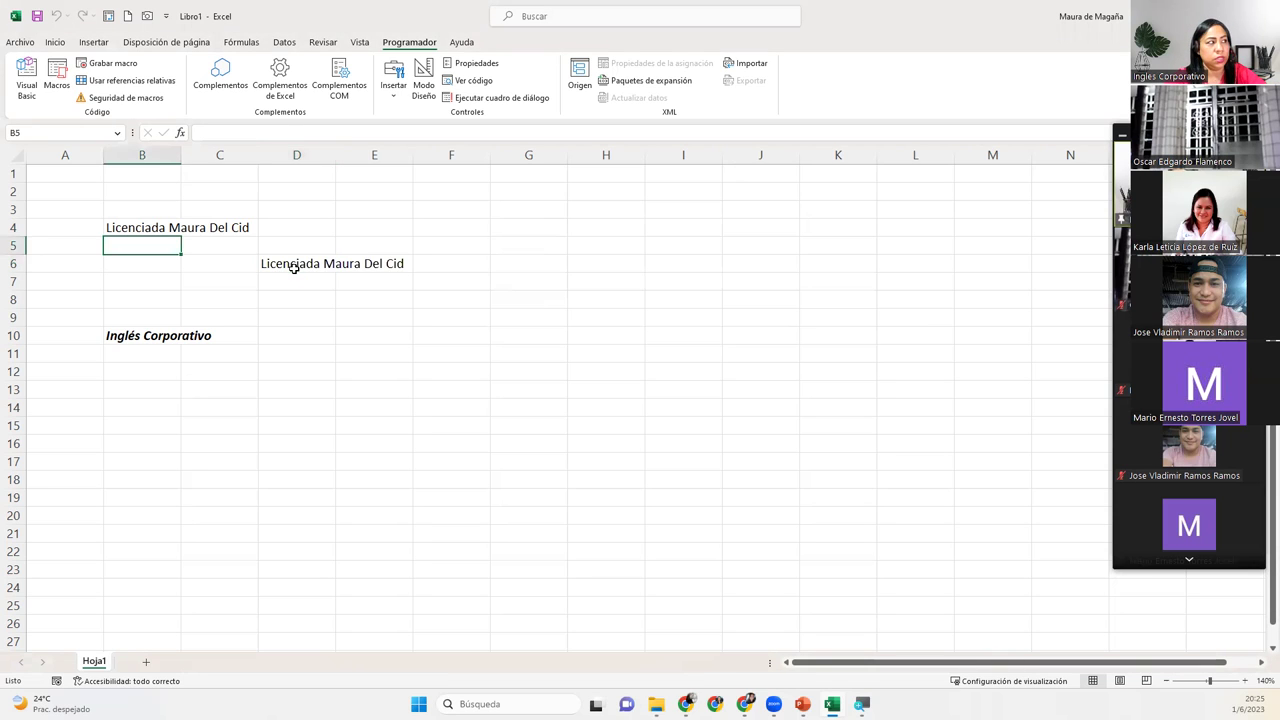
click(459, 313)
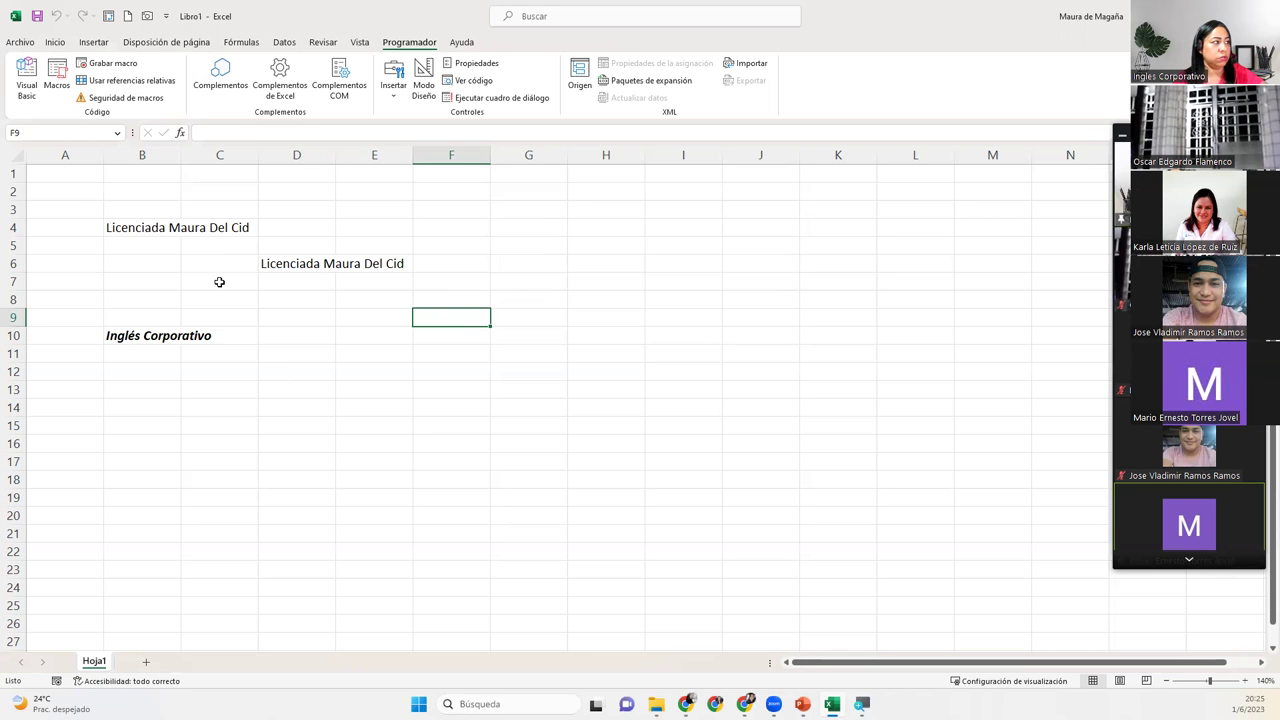
Step: Open Save As and browse to Inglés Corporativo > Excel Avanzado G7-EXA-04-2023
click(157, 185)
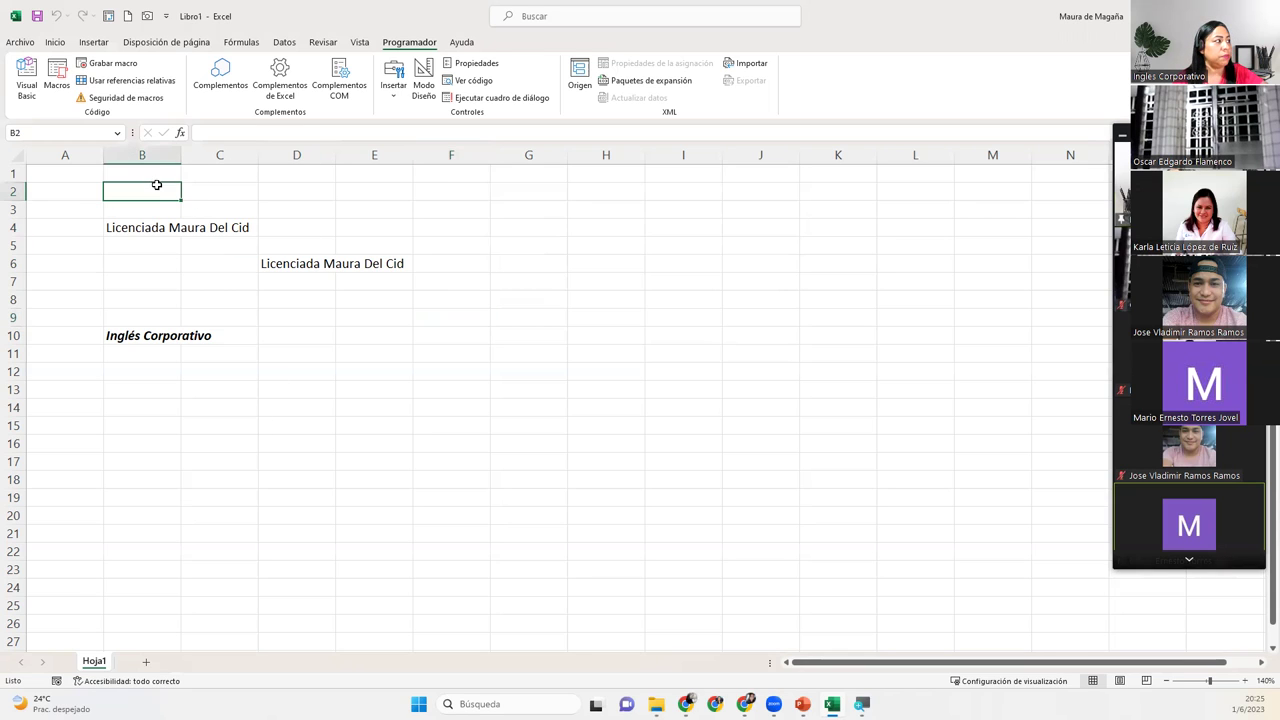
click(22, 42)
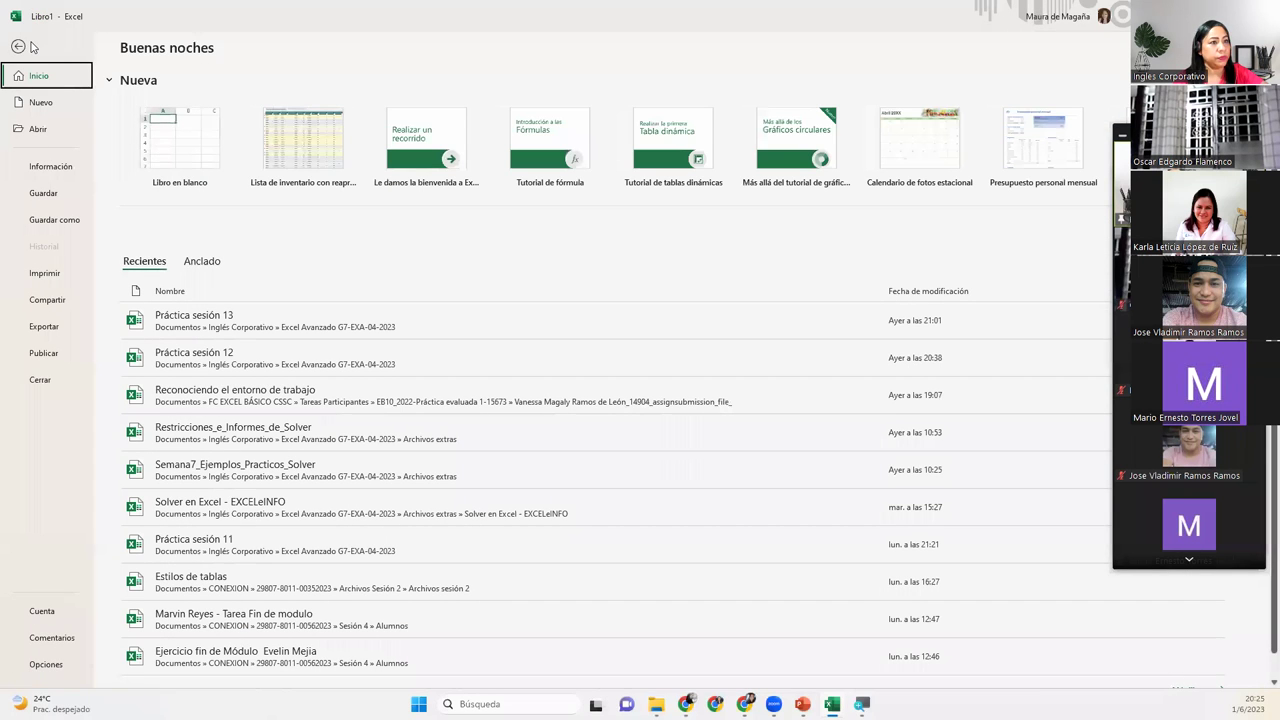
click(74, 228)
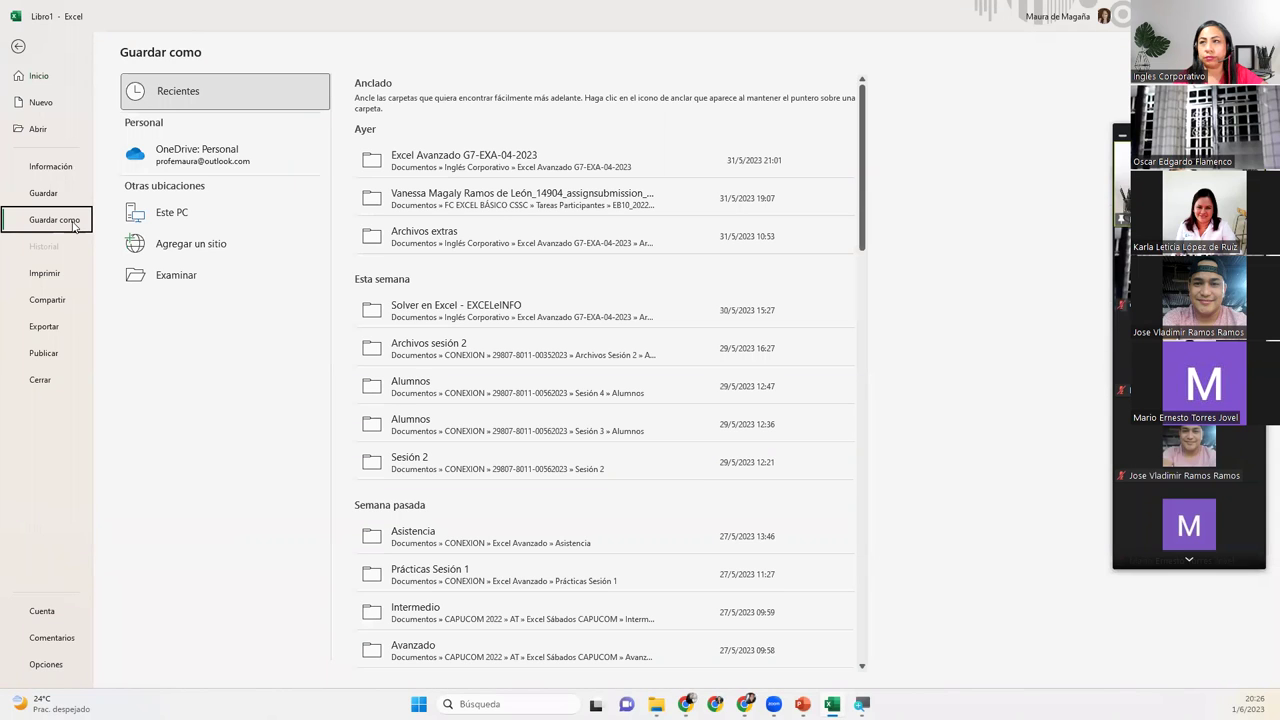
click(170, 272)
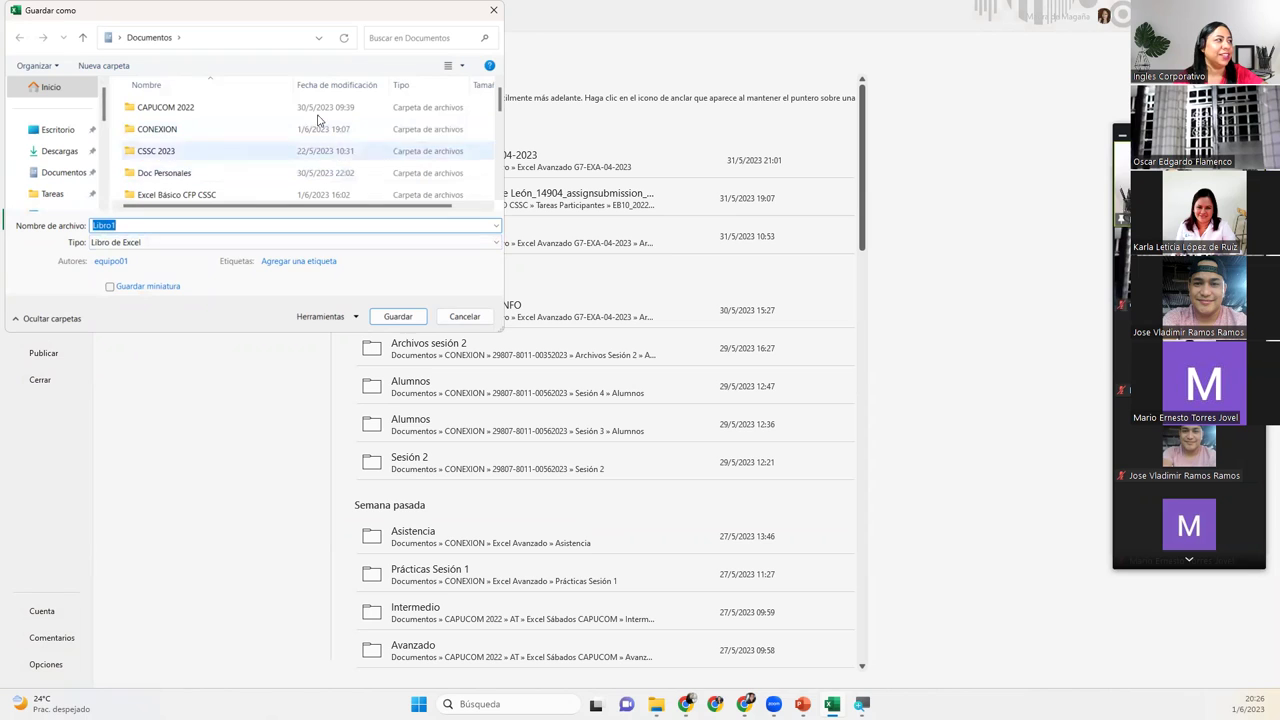
click(500, 198)
click(502, 198)
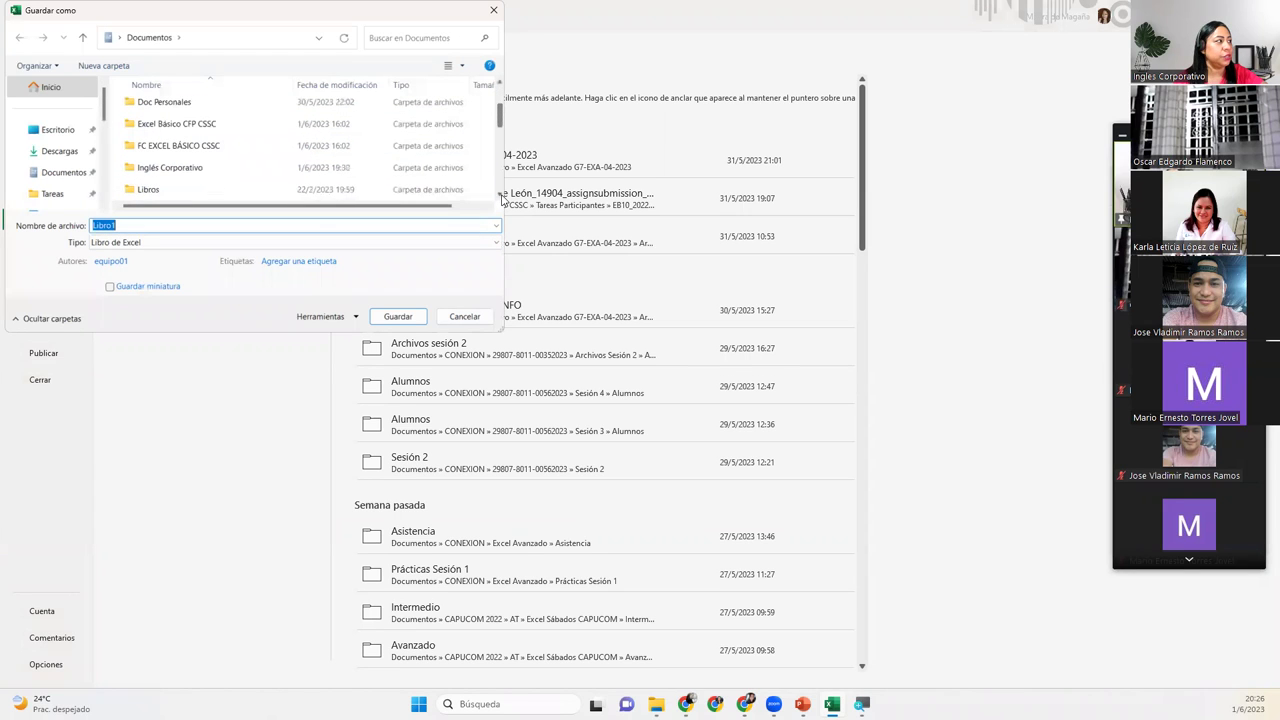
double_click(232, 170)
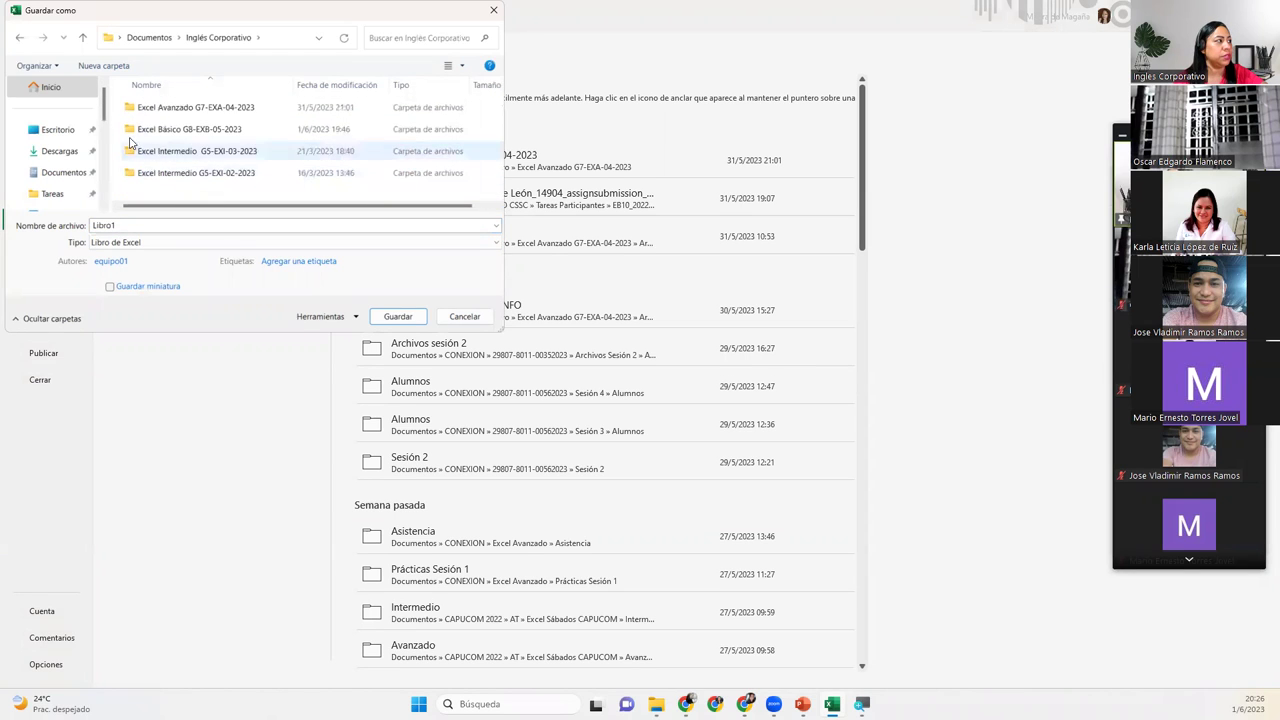
click(238, 112)
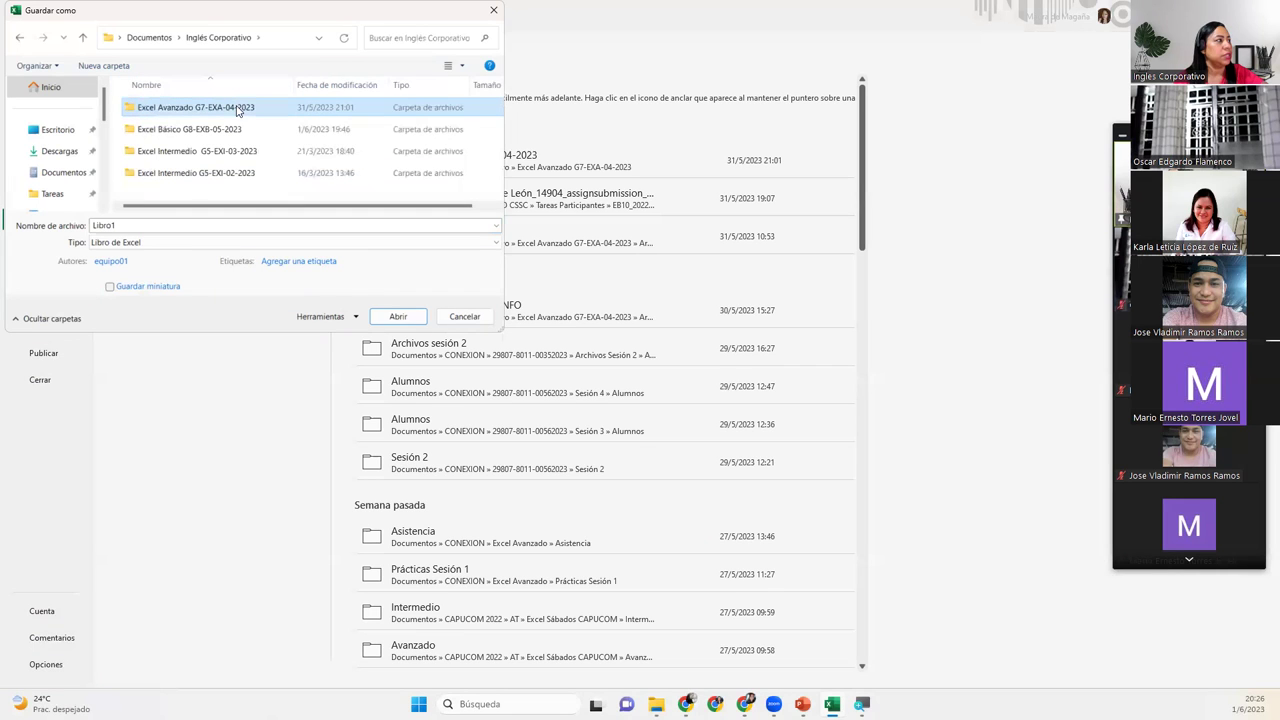
double_click(238, 112)
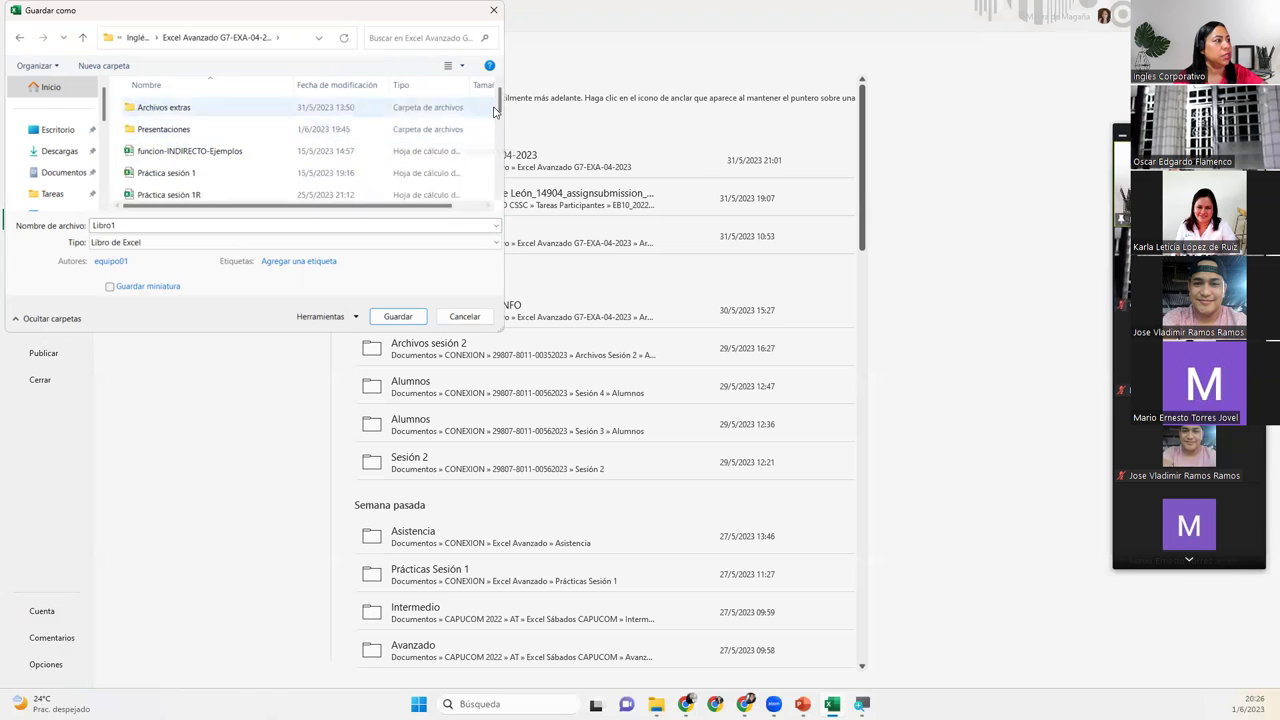
Step: Set the file name to Práctica sesión 14 Macros, based on the session 13 file name
scroll(502, 130, down, 5)
click(190, 169)
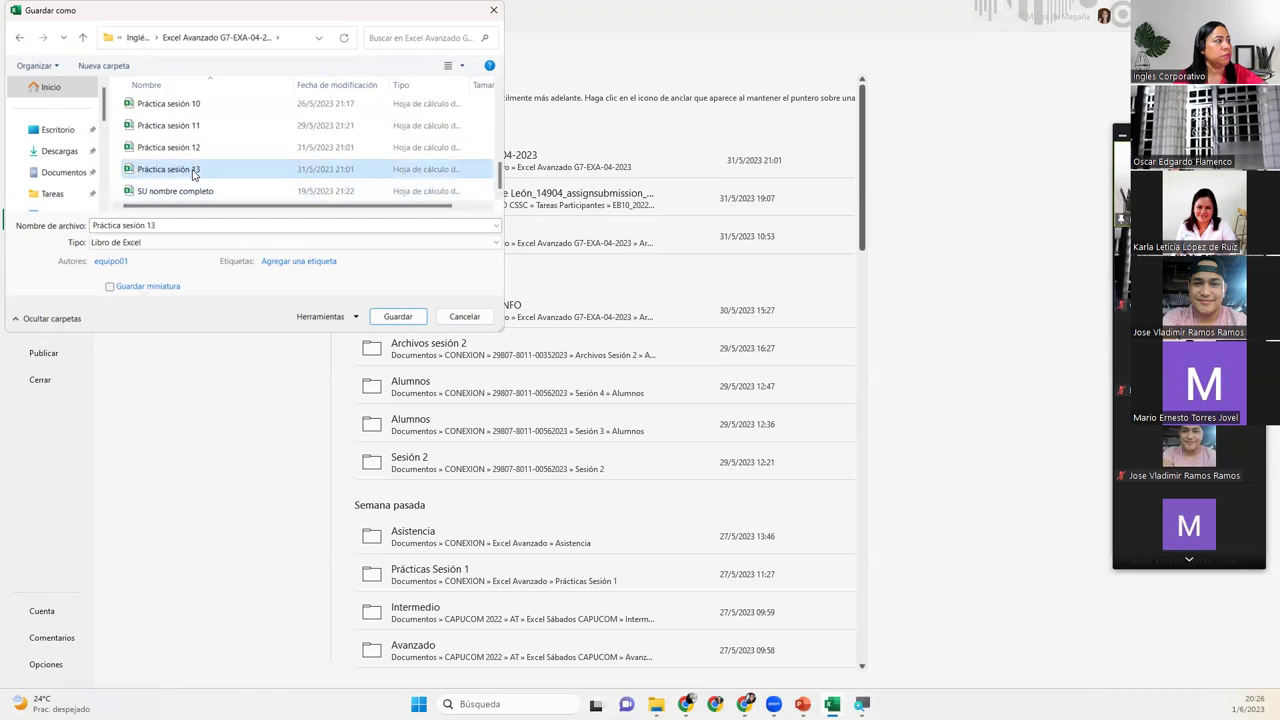
click(178, 224)
click(178, 224)
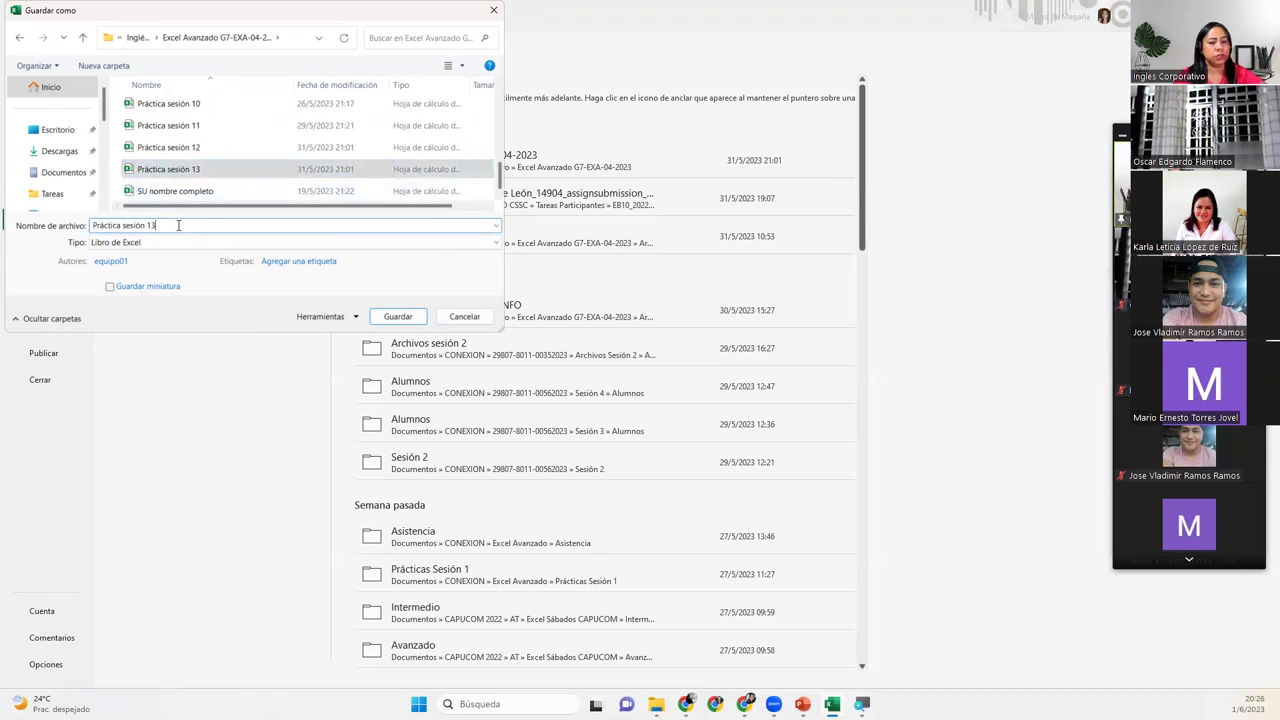
key(BackSpace)
text(4)
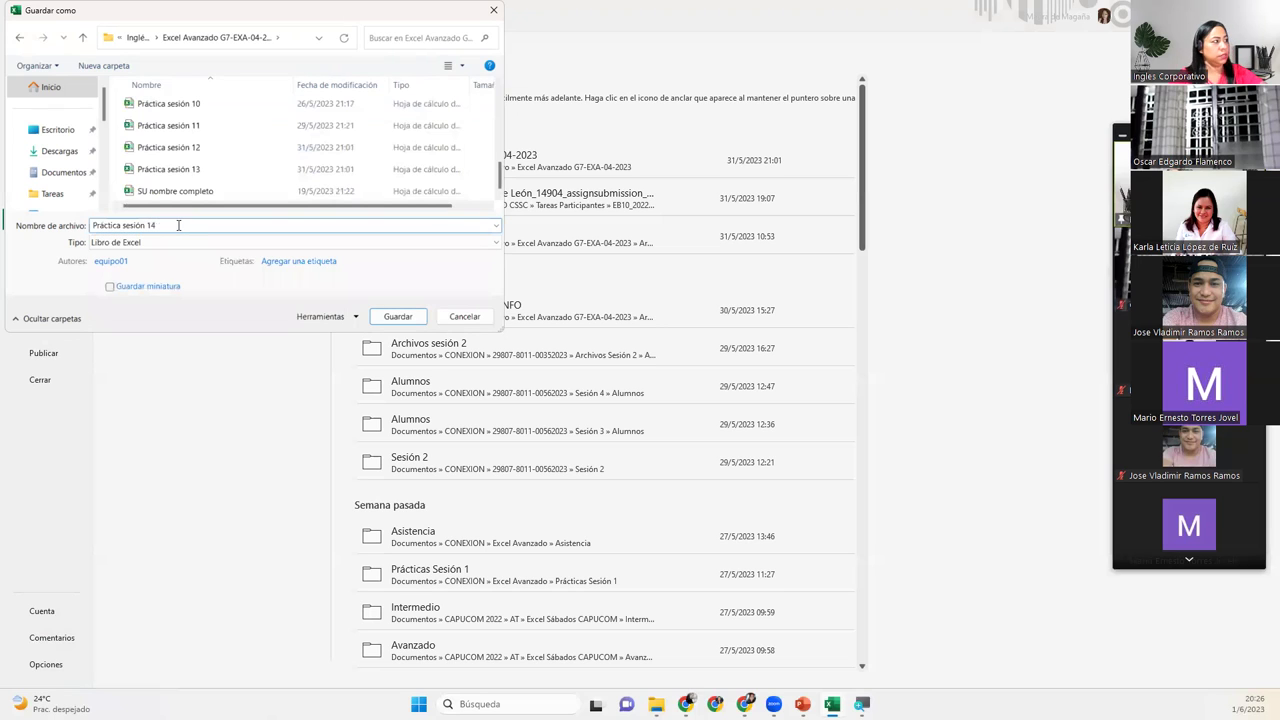
text( Macros)
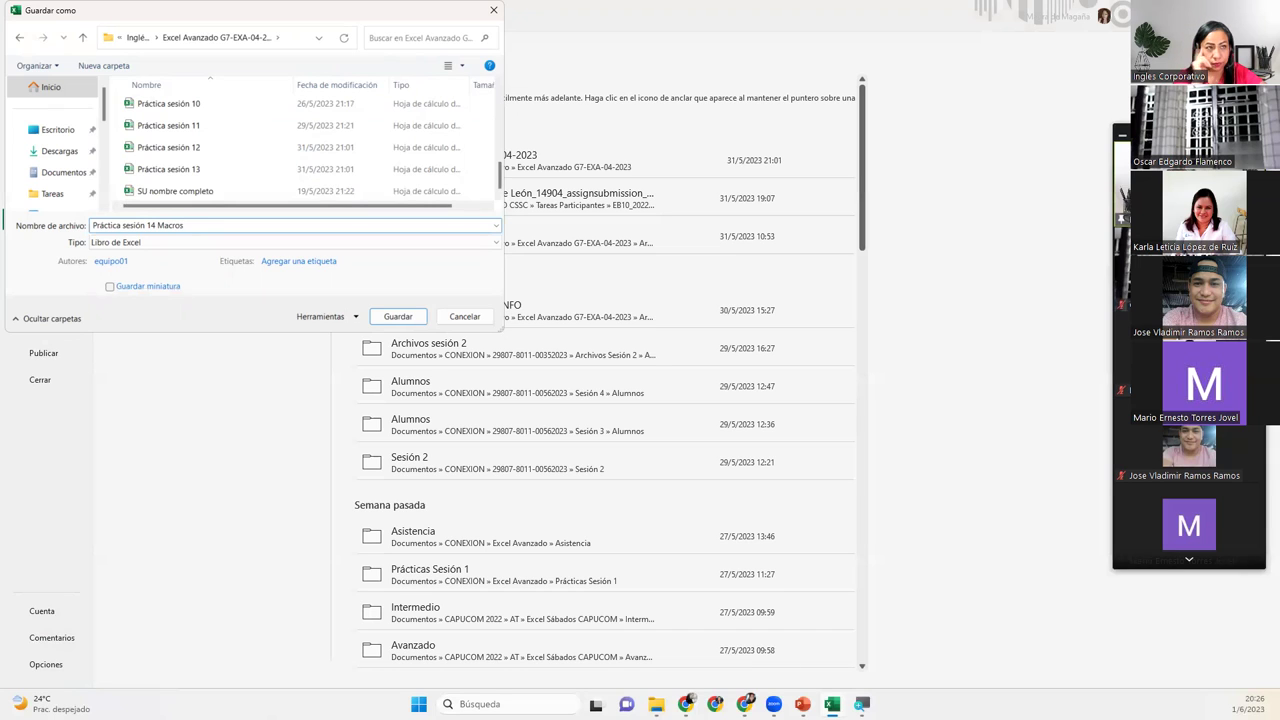
Step: Choose Libro de Excel habilitado para macros as the save type
click(126, 243)
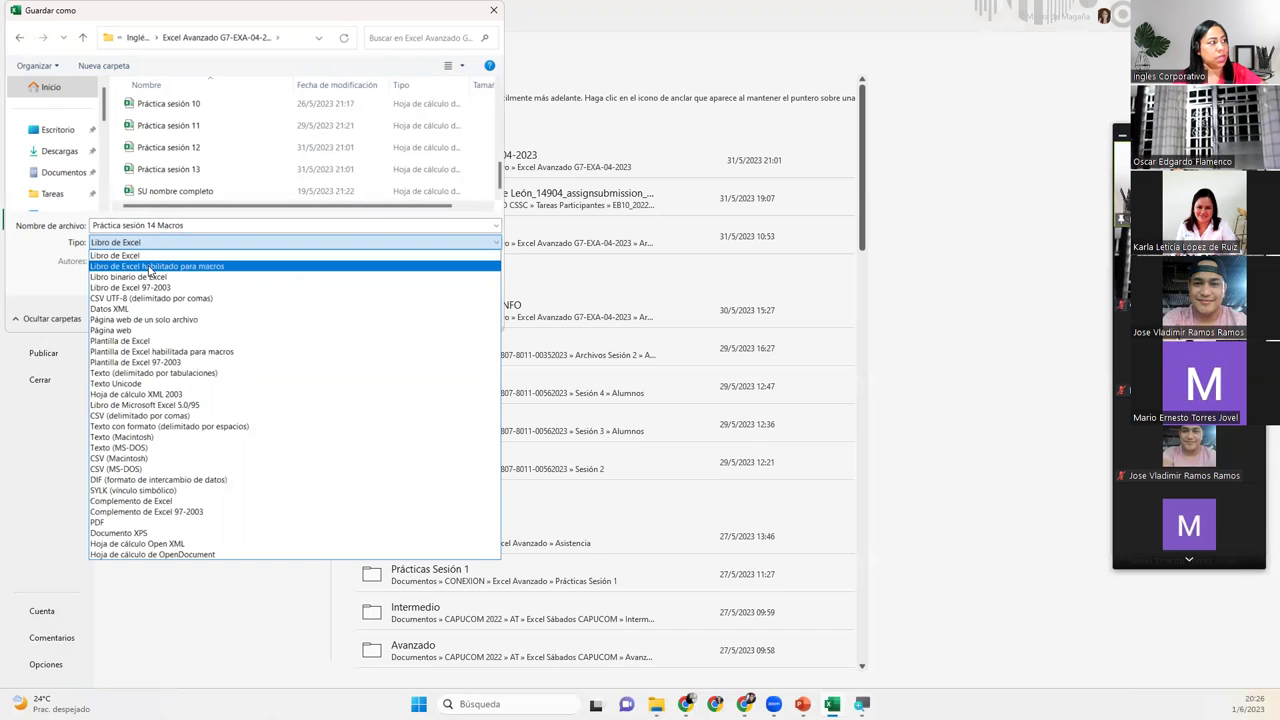
click(150, 266)
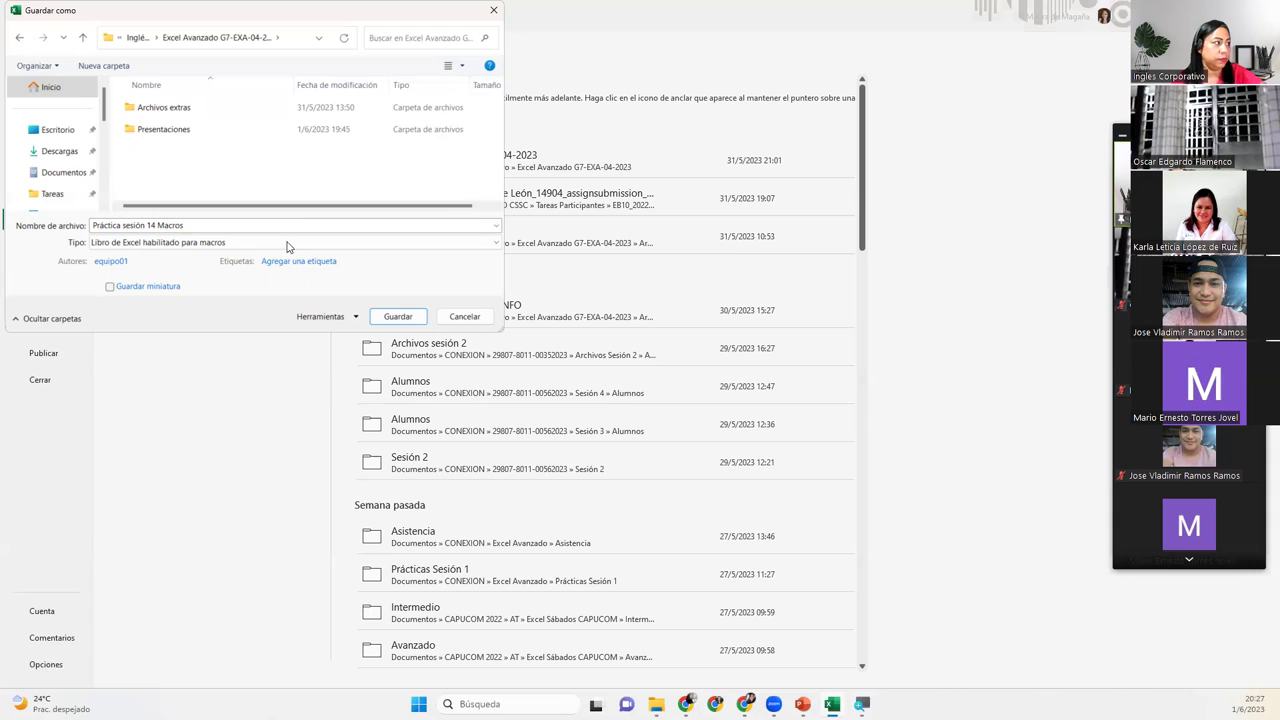
Step: Save the workbook as Práctica sesión 14 Macros and run the signature macro in B6
click(397, 317)
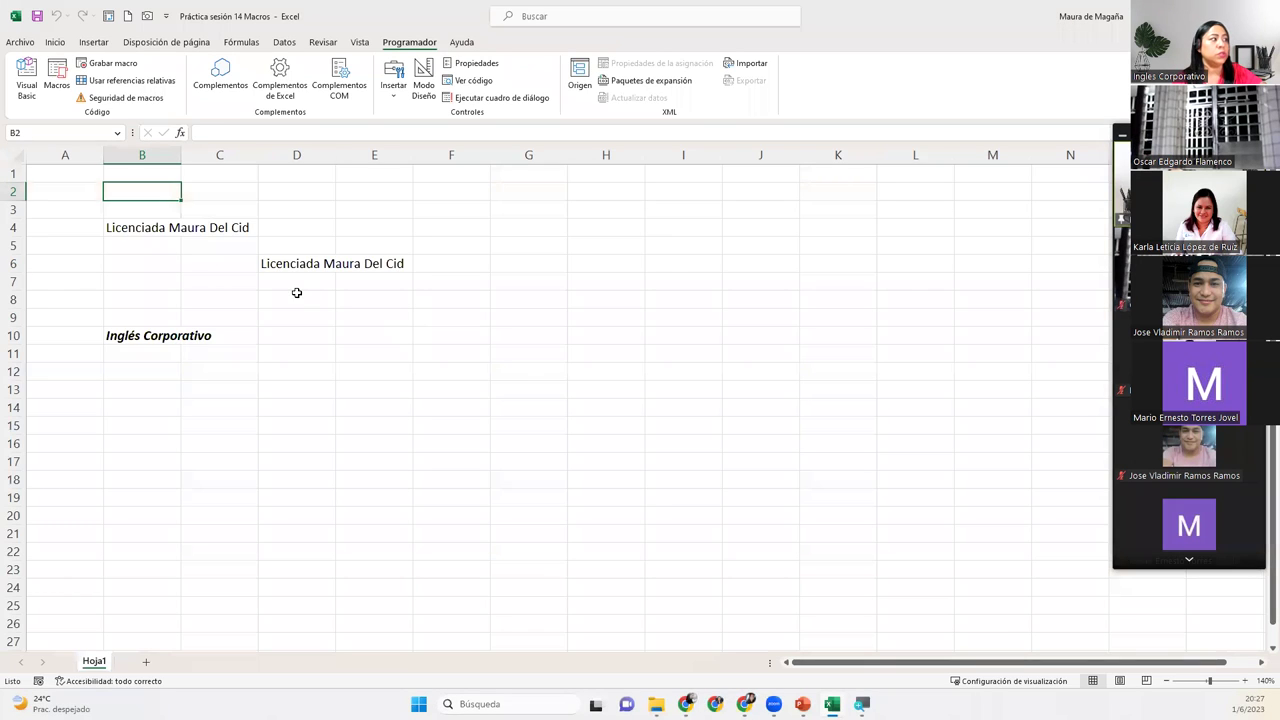
click(296, 294)
click(135, 264)
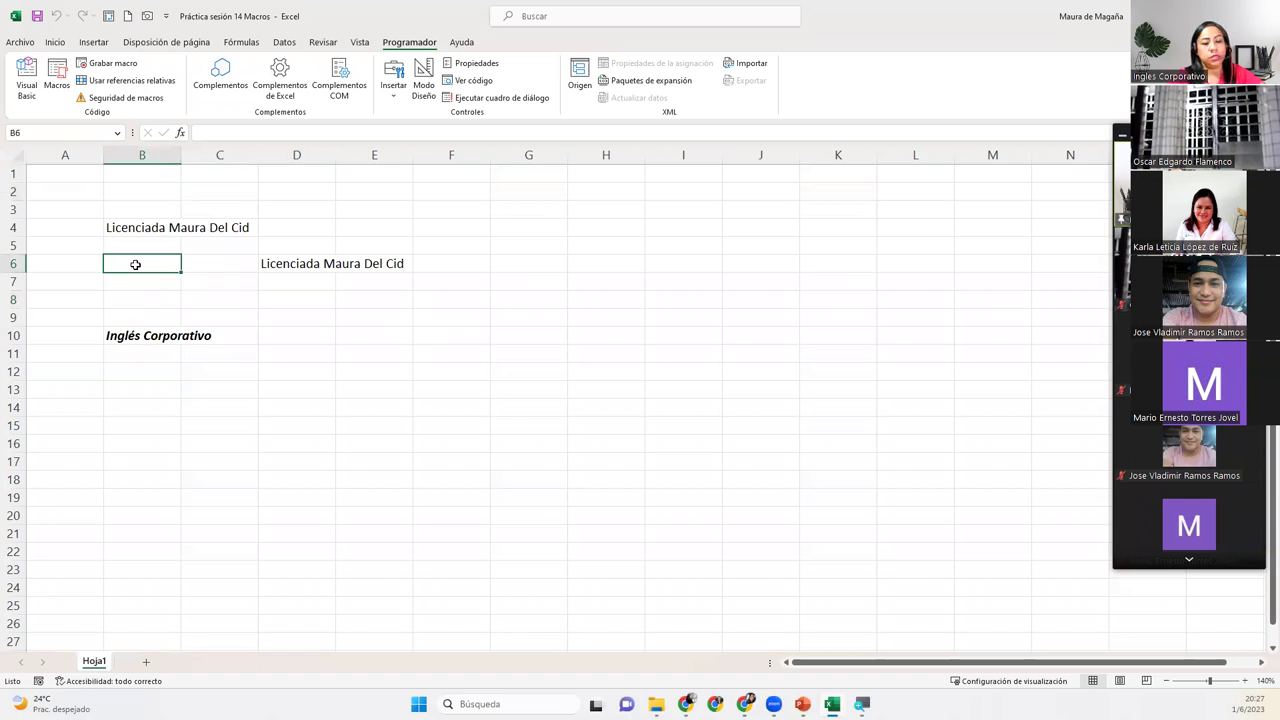
key(ctrl+m)
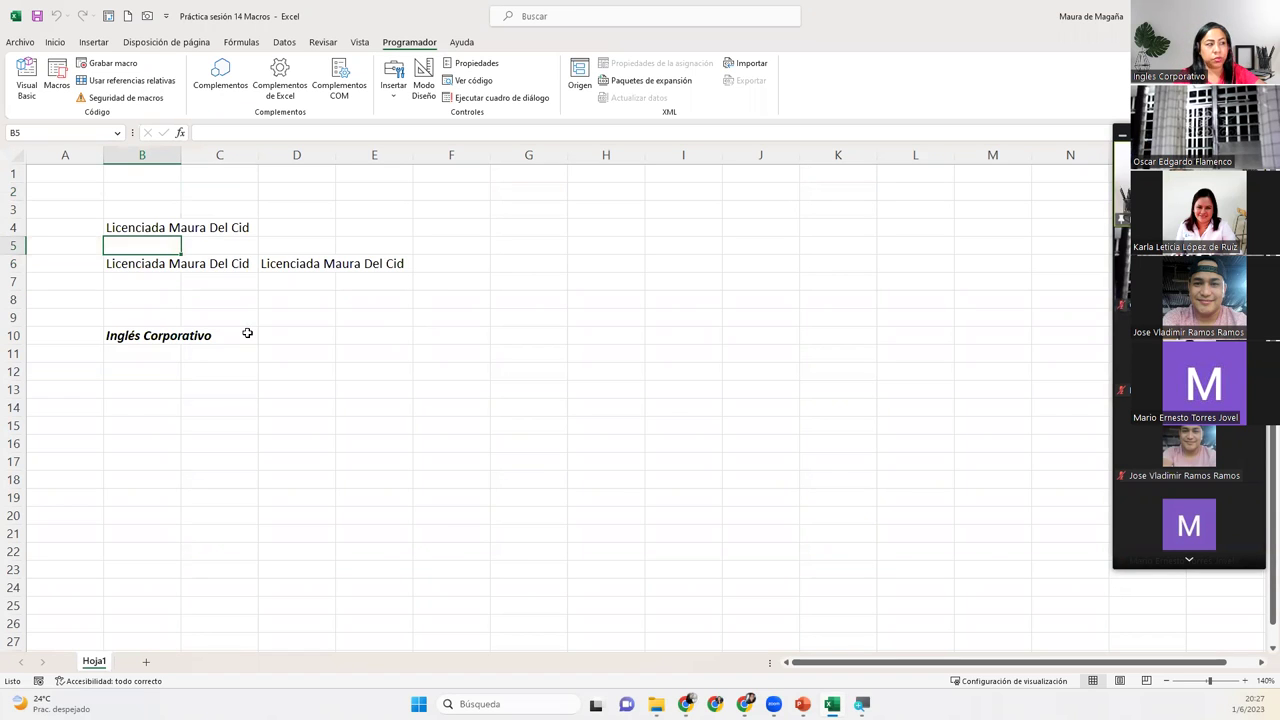
Step: Check the signature in B6 and clear the signature from D6
click(150, 266)
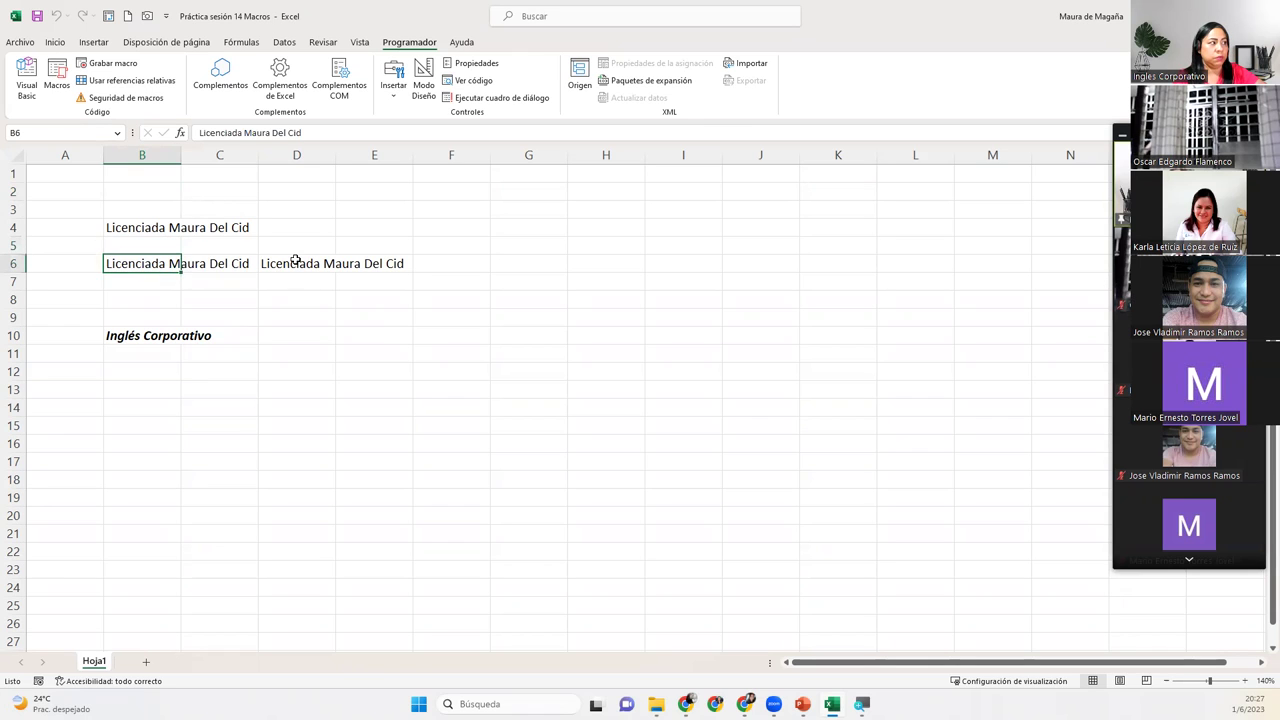
click(296, 261)
click(180, 272)
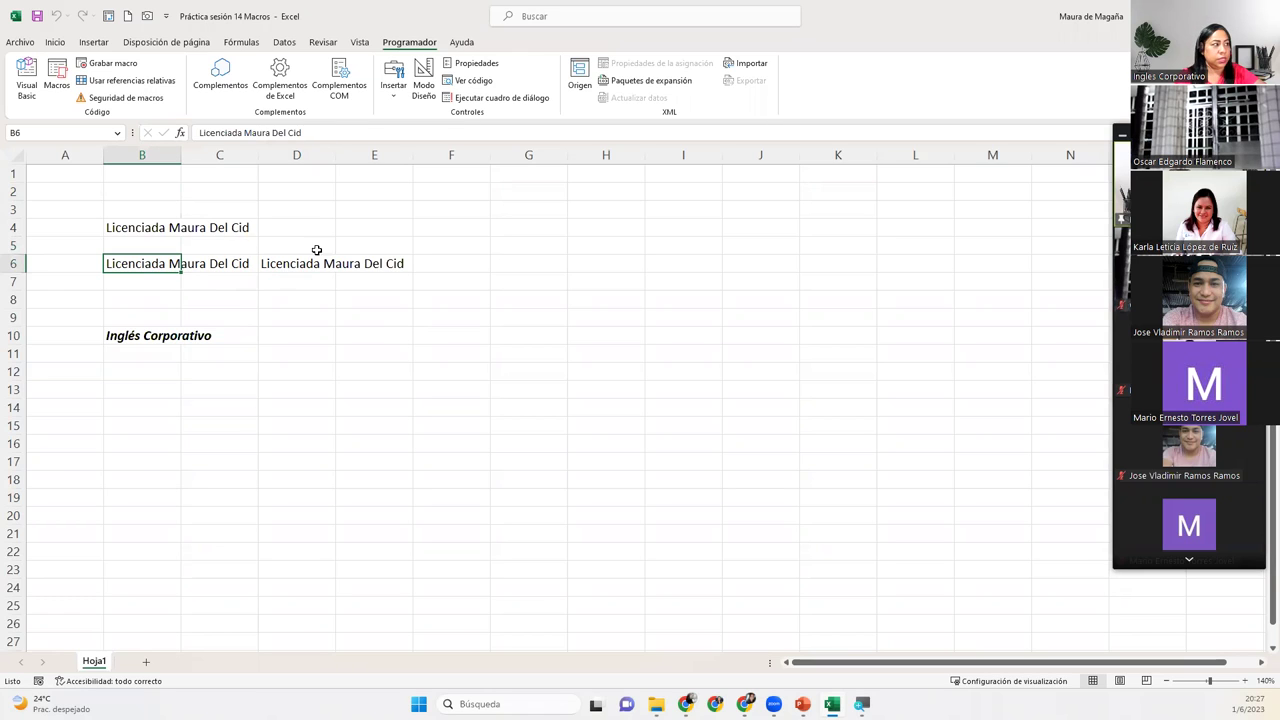
key(Right)
key(Right)
key(Delete)
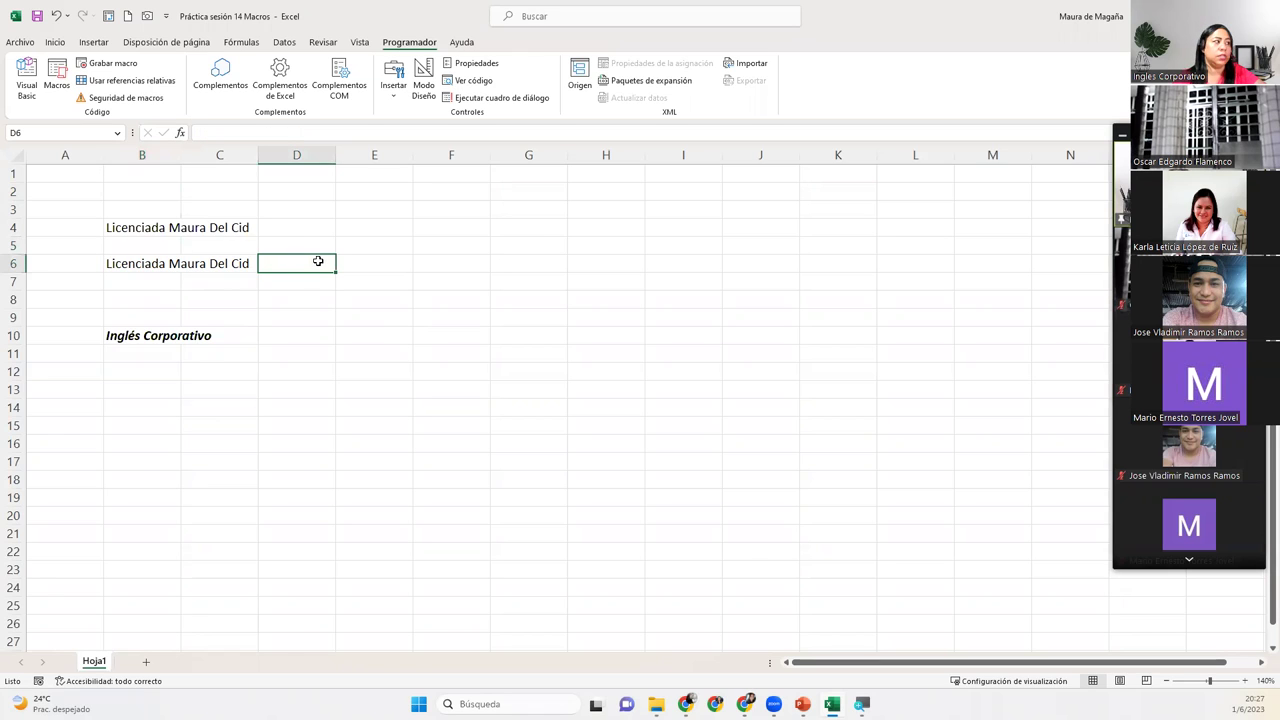
click(157, 296)
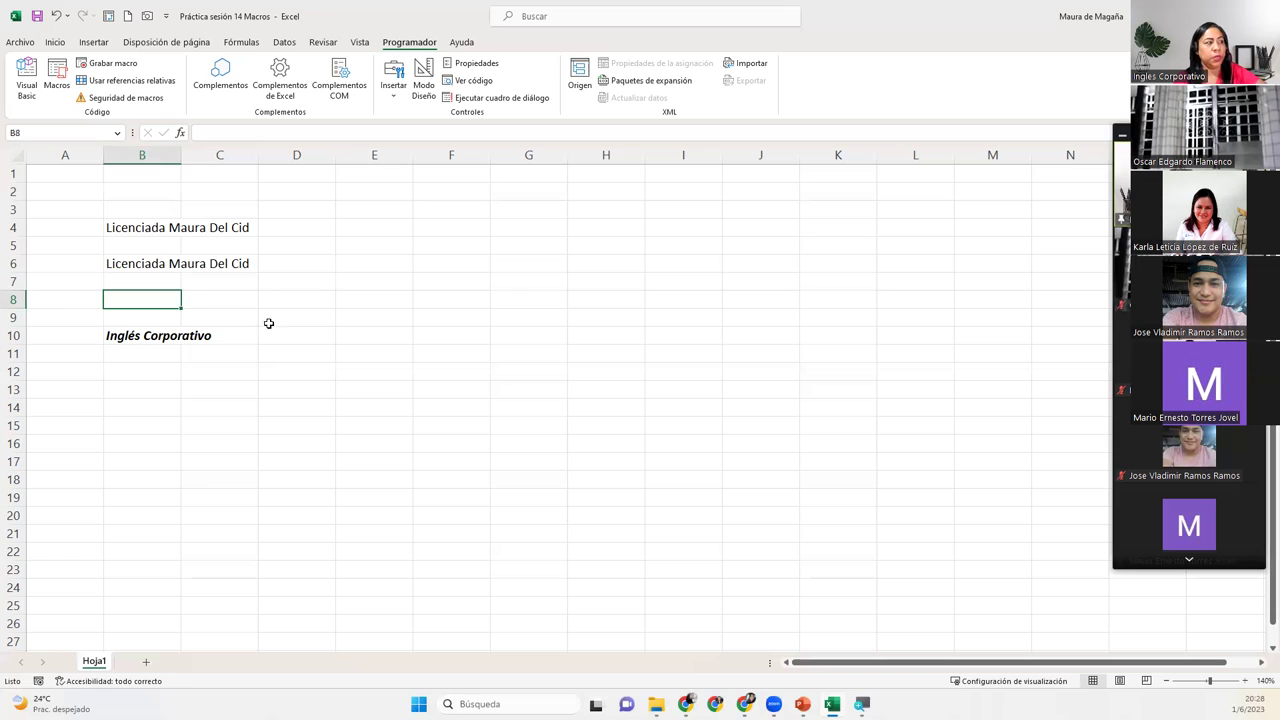
click(172, 262)
click(175, 221)
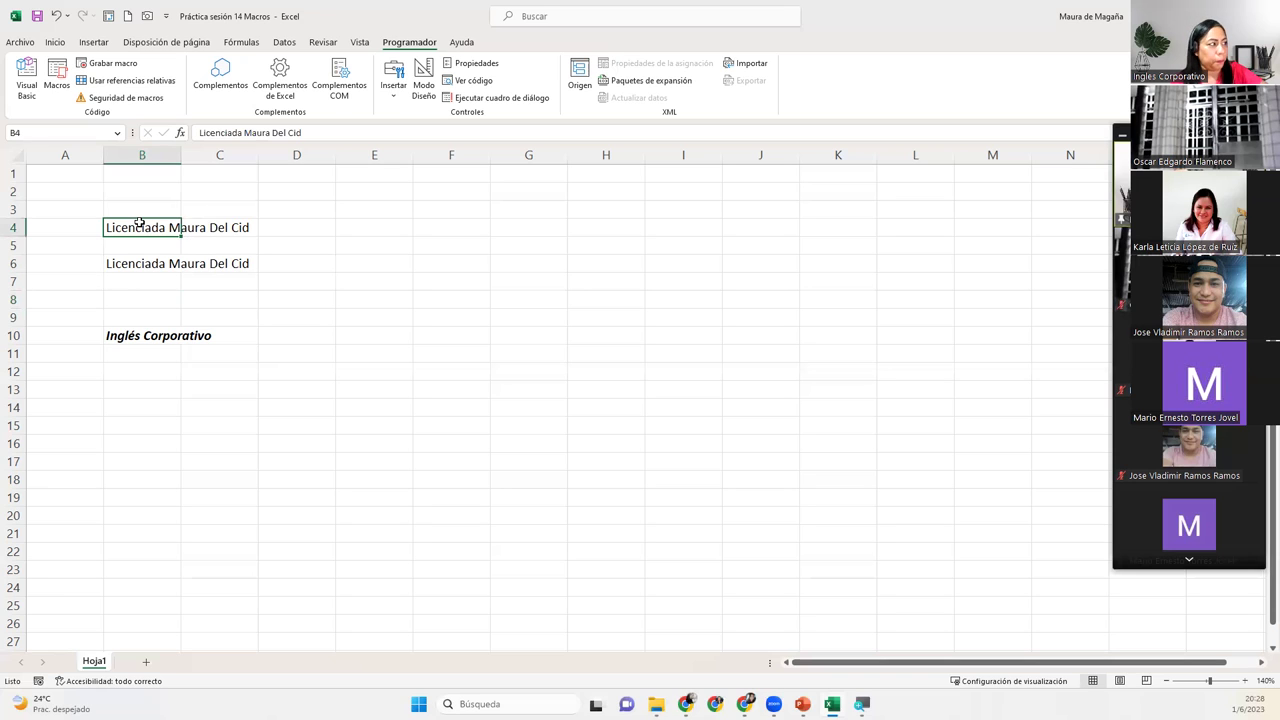
click(128, 258)
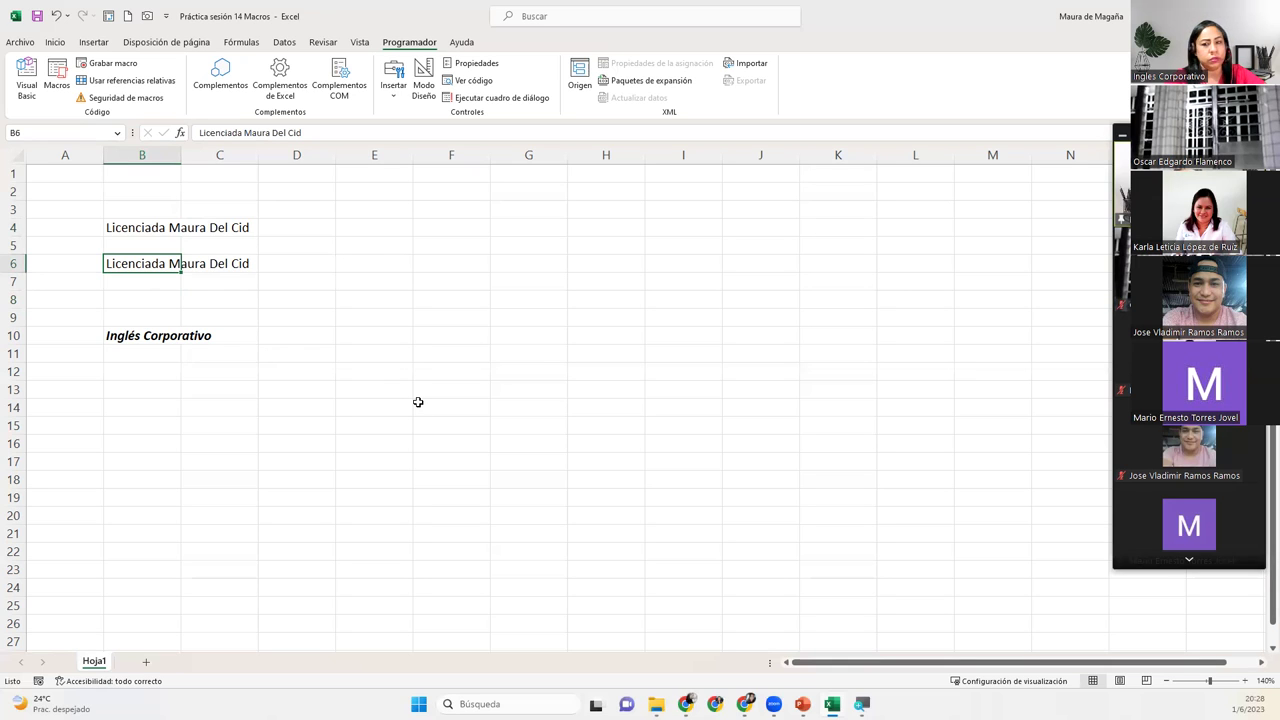
Step: Make the B6 signature bold with Ctrl+N, dismissing the find dialog opened by Ctrl+B
key(ctrl+b)
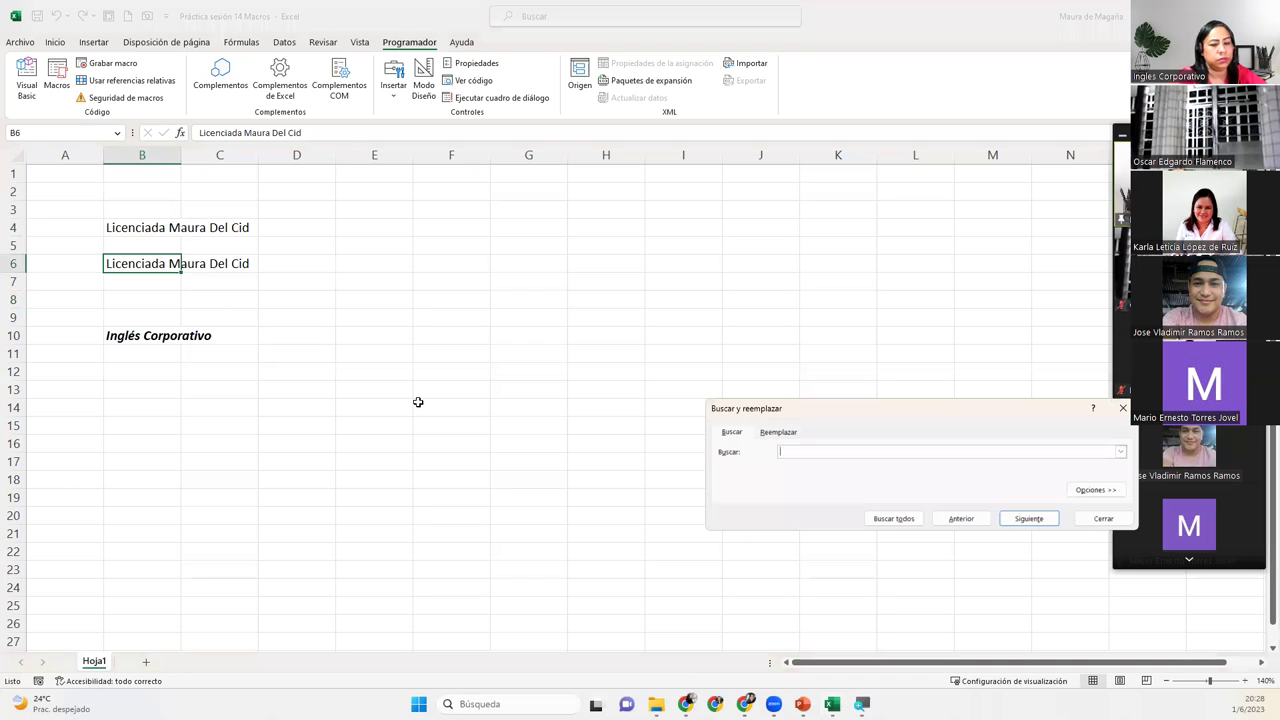
key(Escape)
key(ctrl+n)
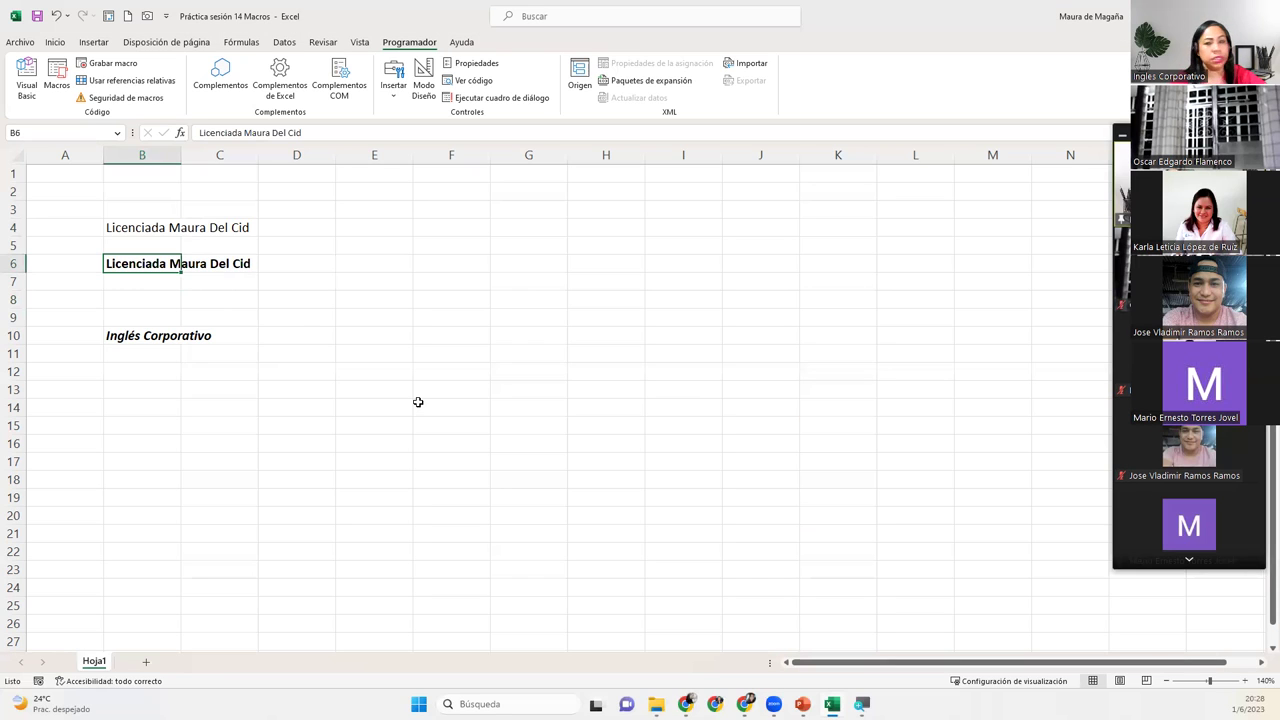
mouse_move(1131, 523)
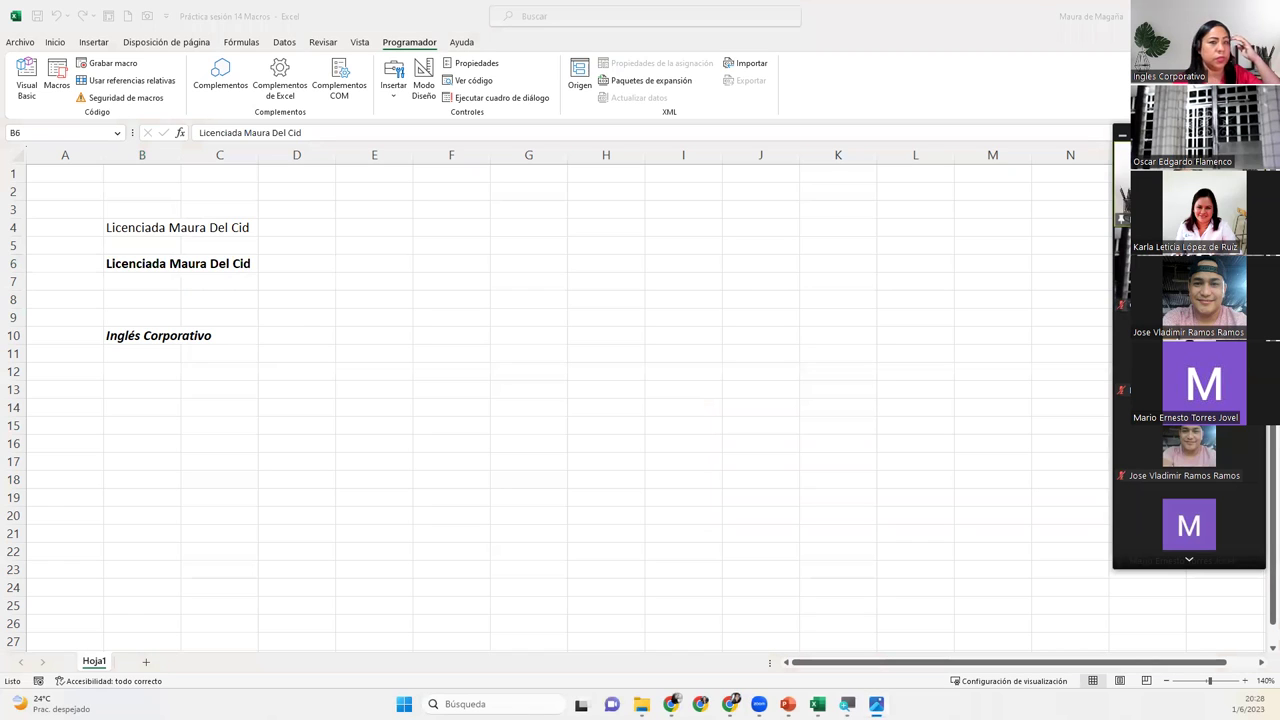
key(alt+Tab)
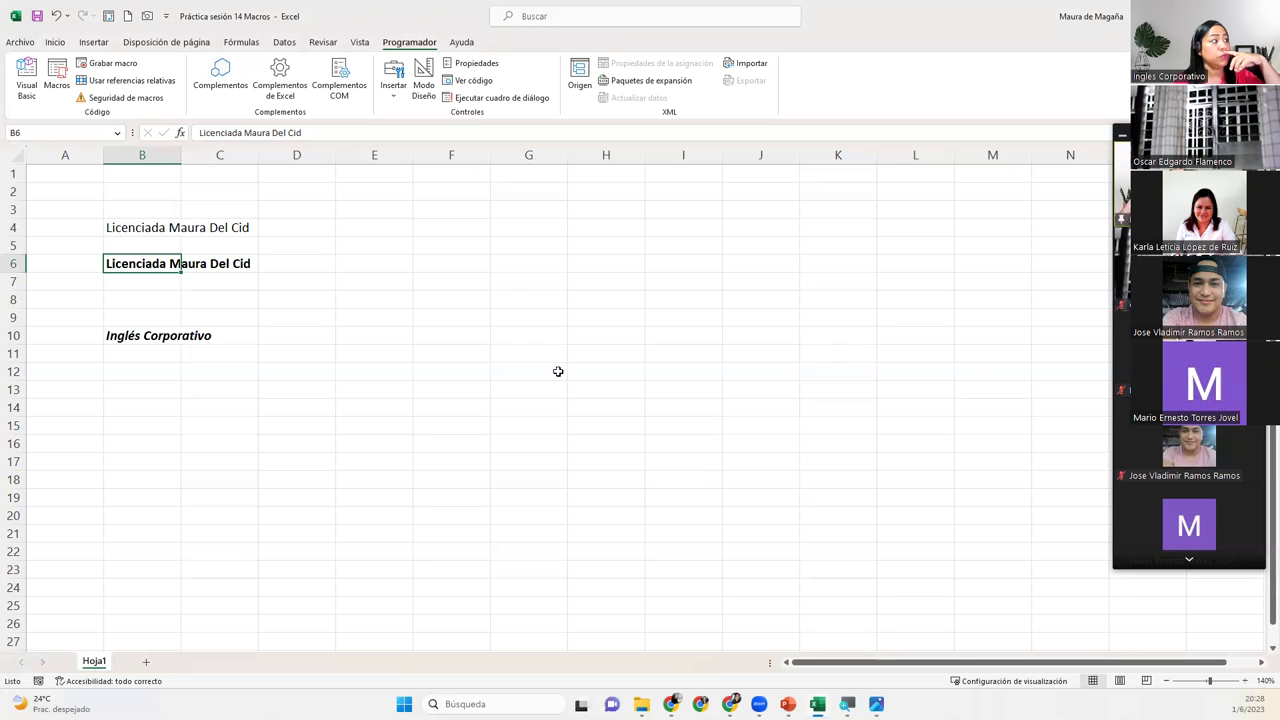
click(160, 294)
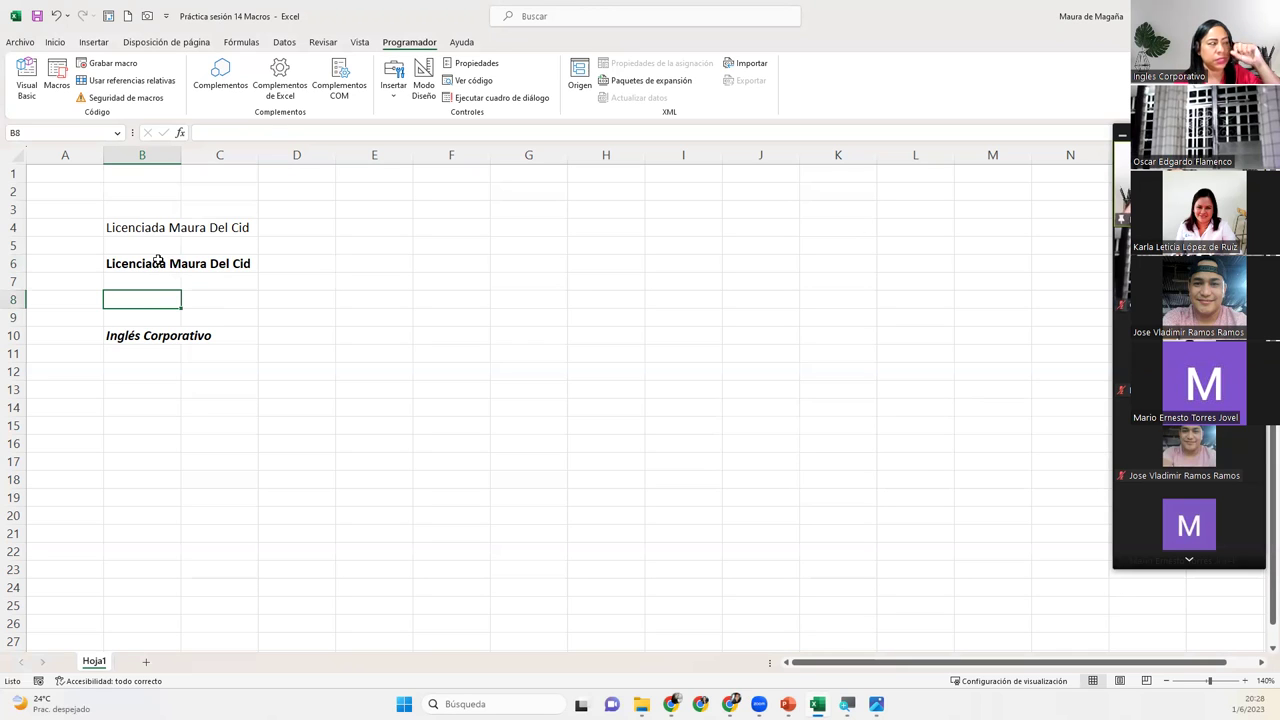
click(501, 243)
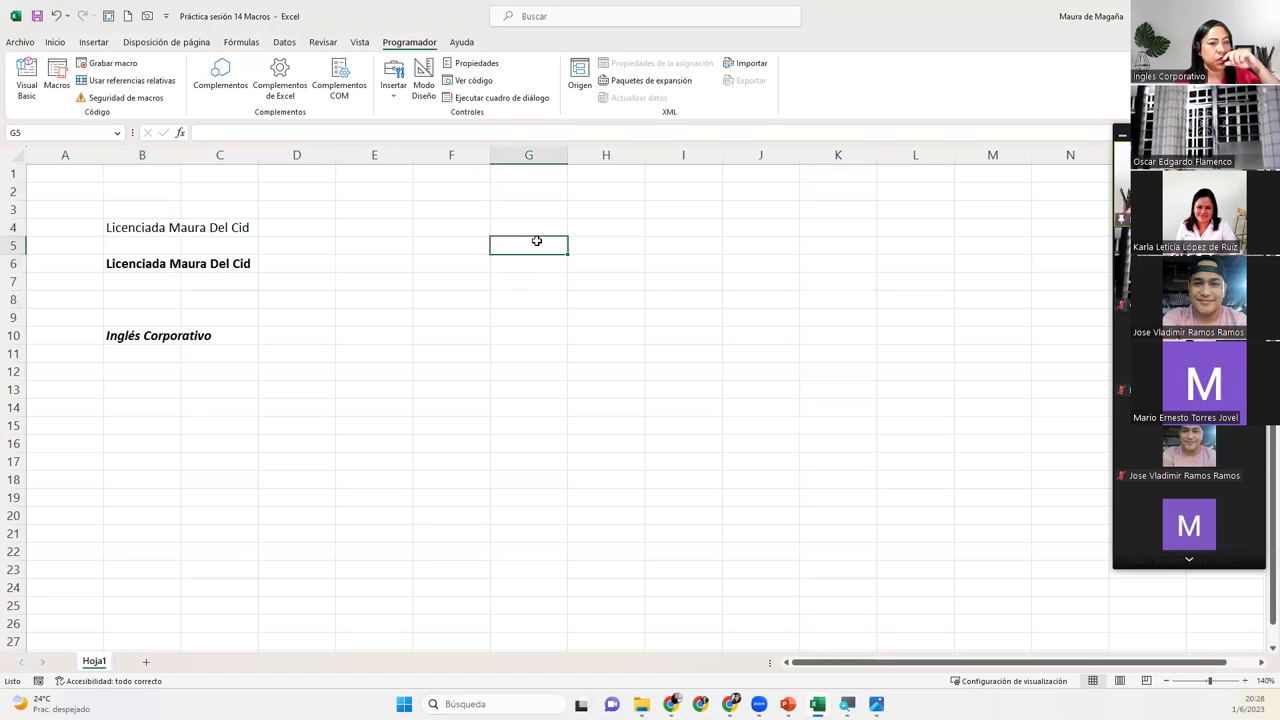
click(116, 228)
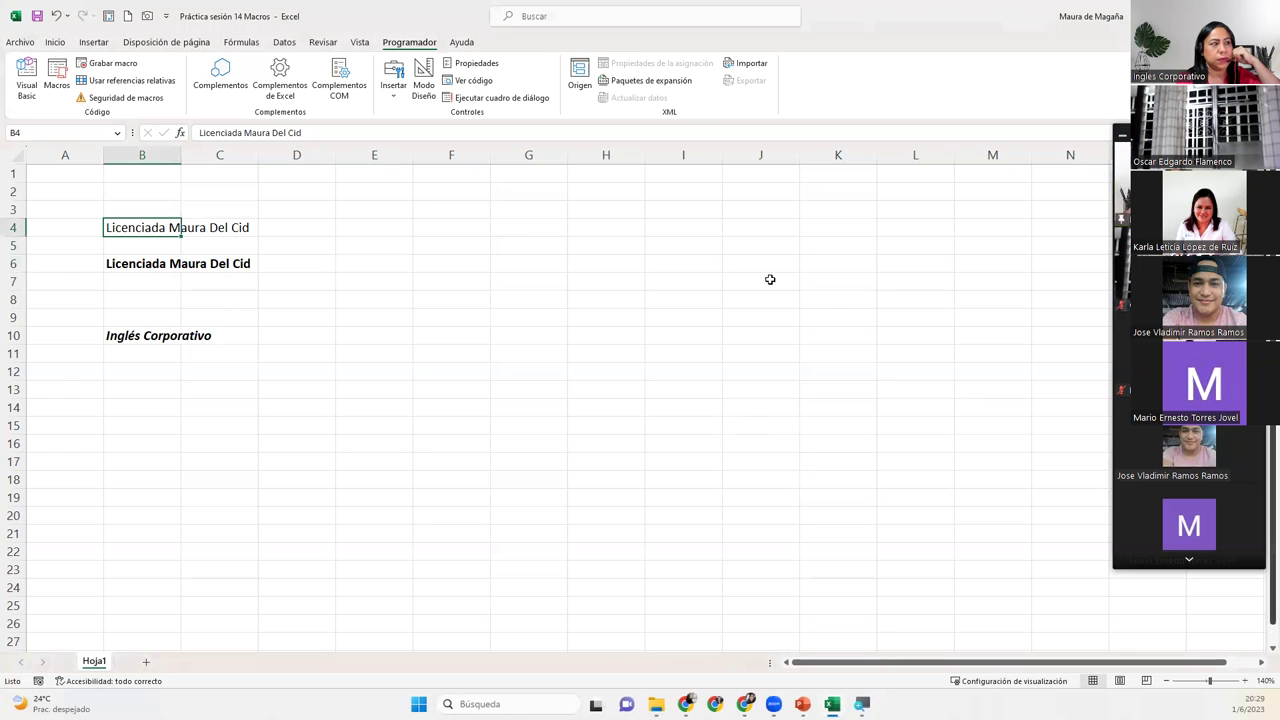
click(348, 262)
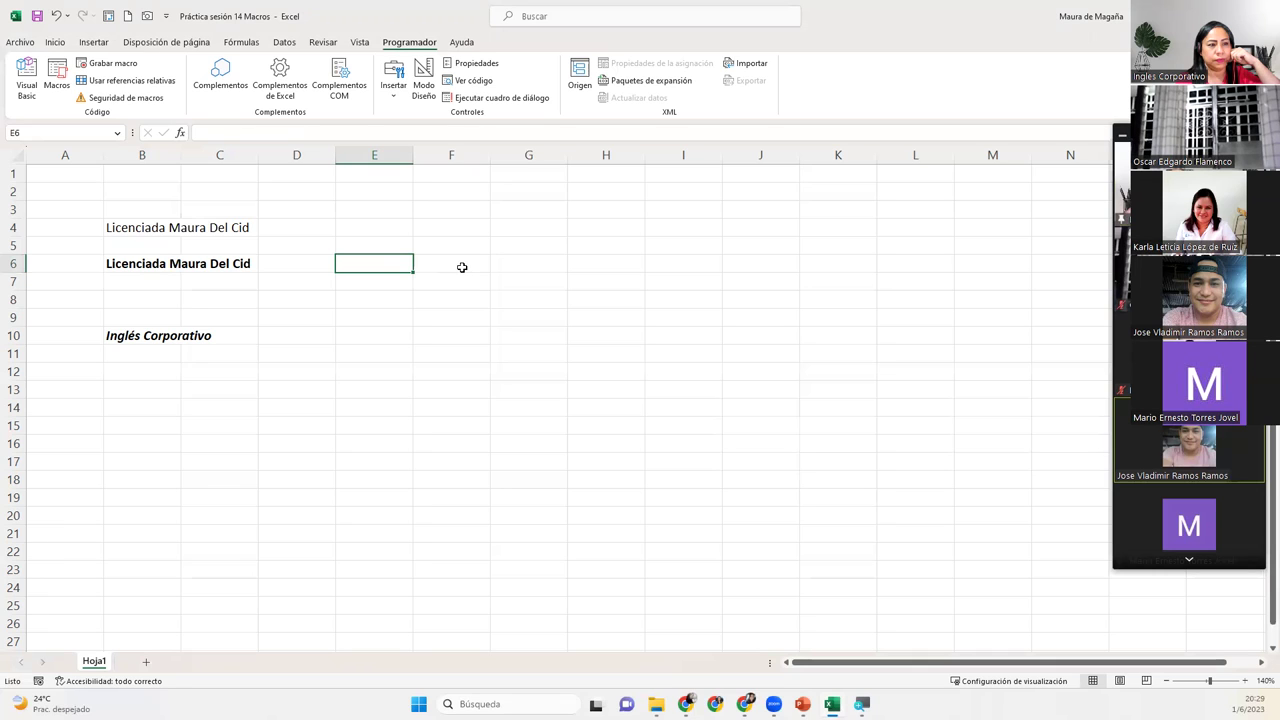
click(157, 245)
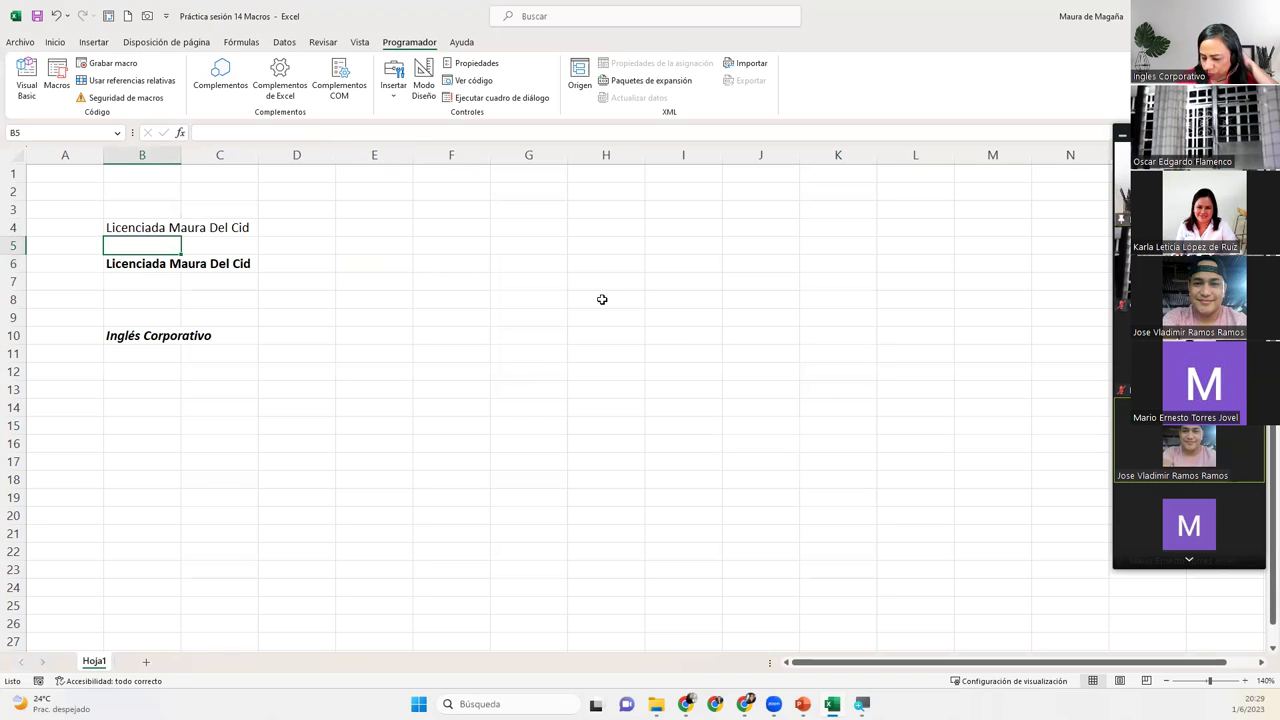
click(392, 238)
click(174, 226)
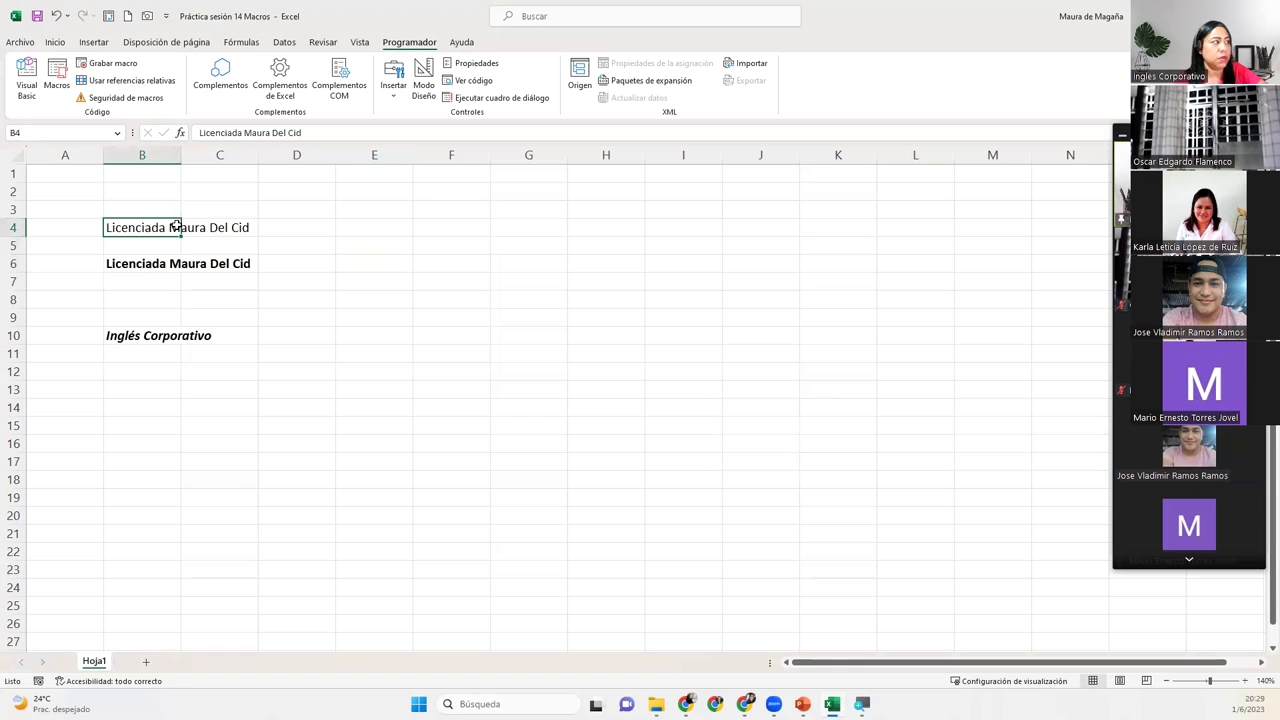
click(442, 235)
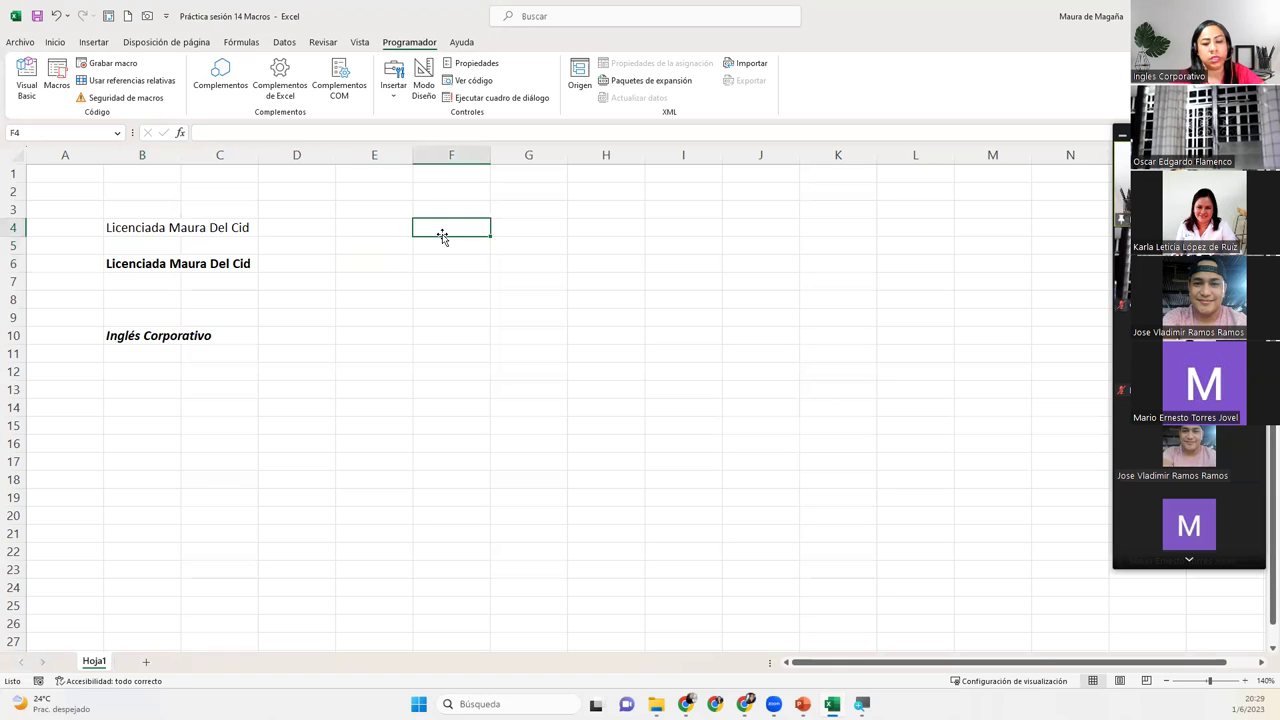
Step: Run the macro with Ctrl+M to write the signature into F4 and compare it with B4
key(ctrl+m)
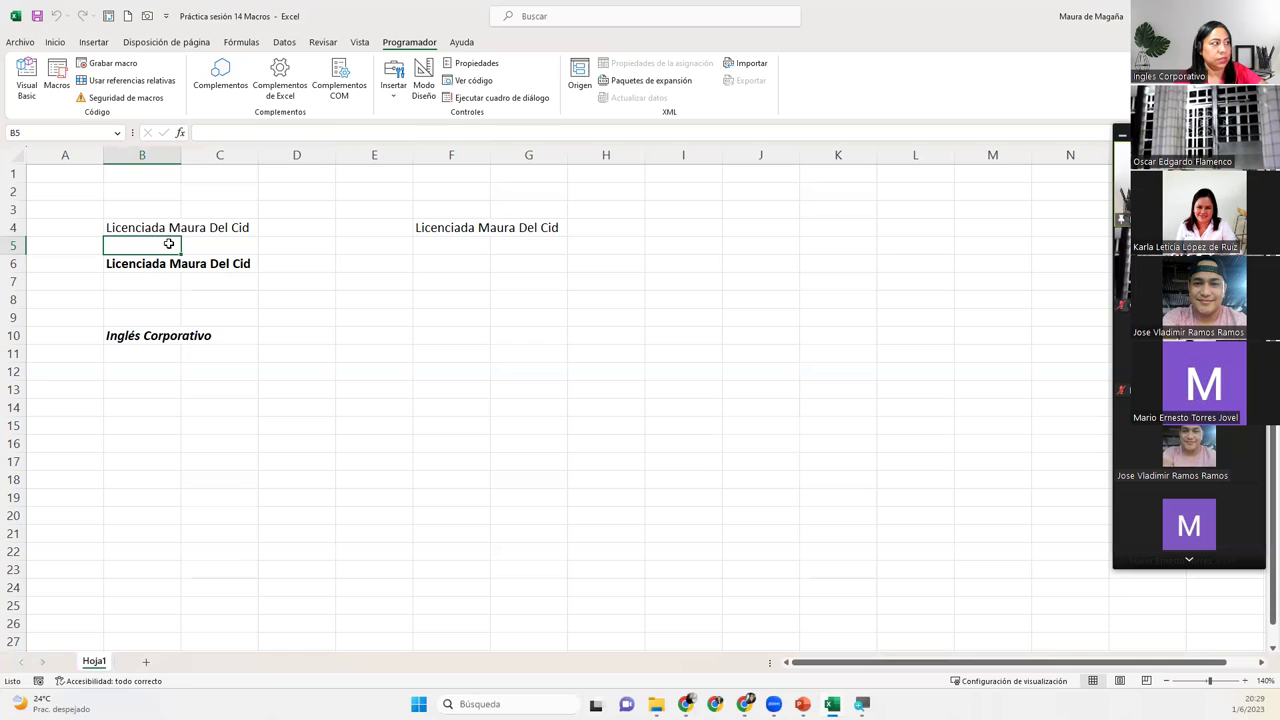
click(428, 222)
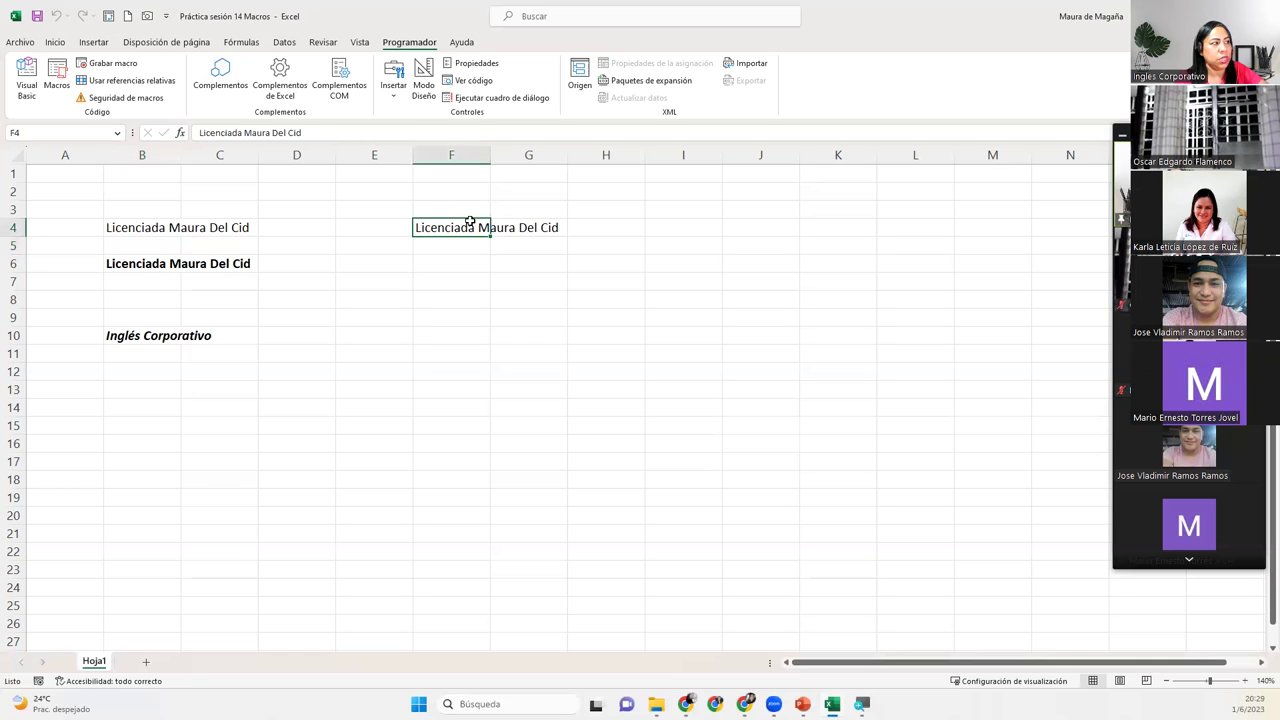
click(147, 222)
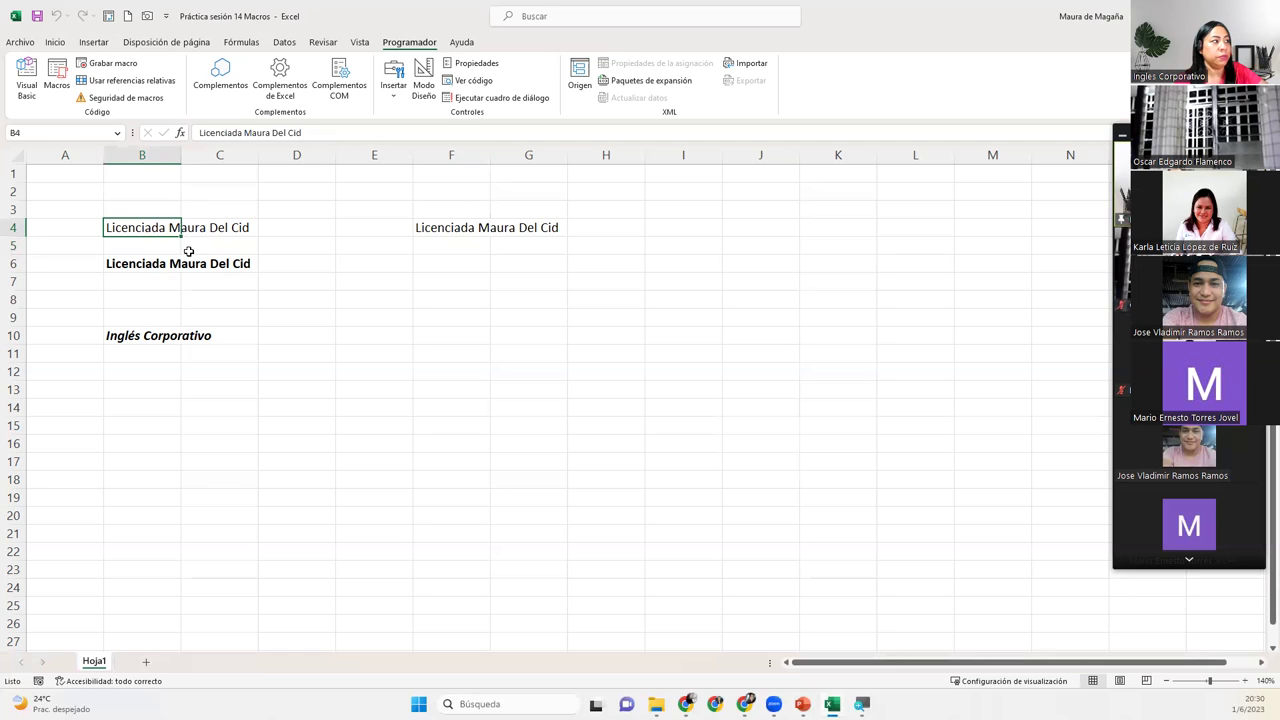
click(150, 242)
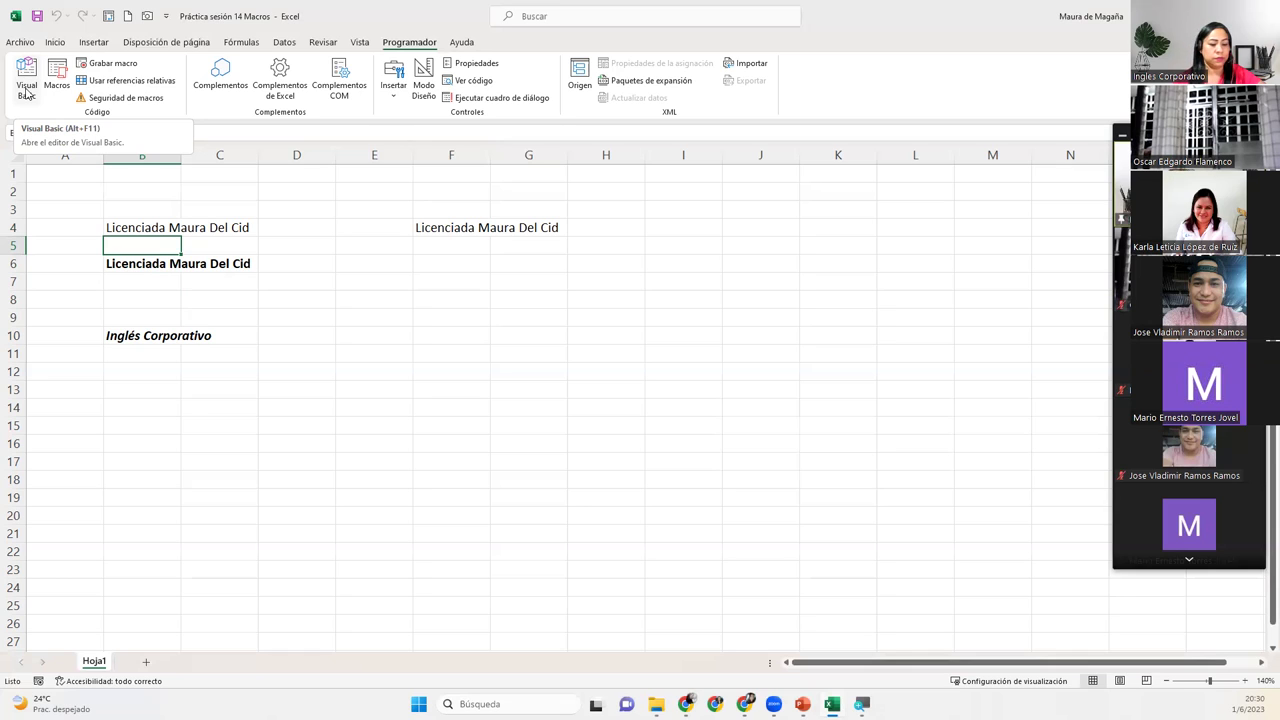
click(27, 93)
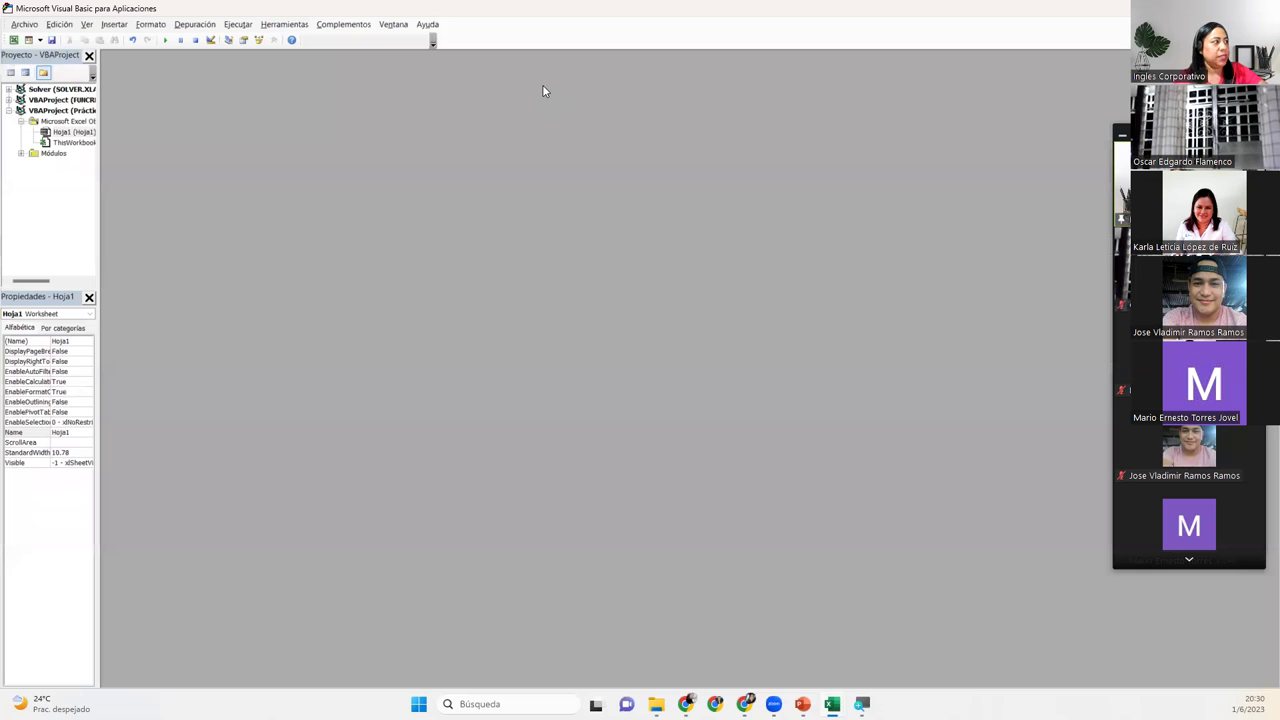
click(21, 154)
click(53, 165)
double_click(53, 165)
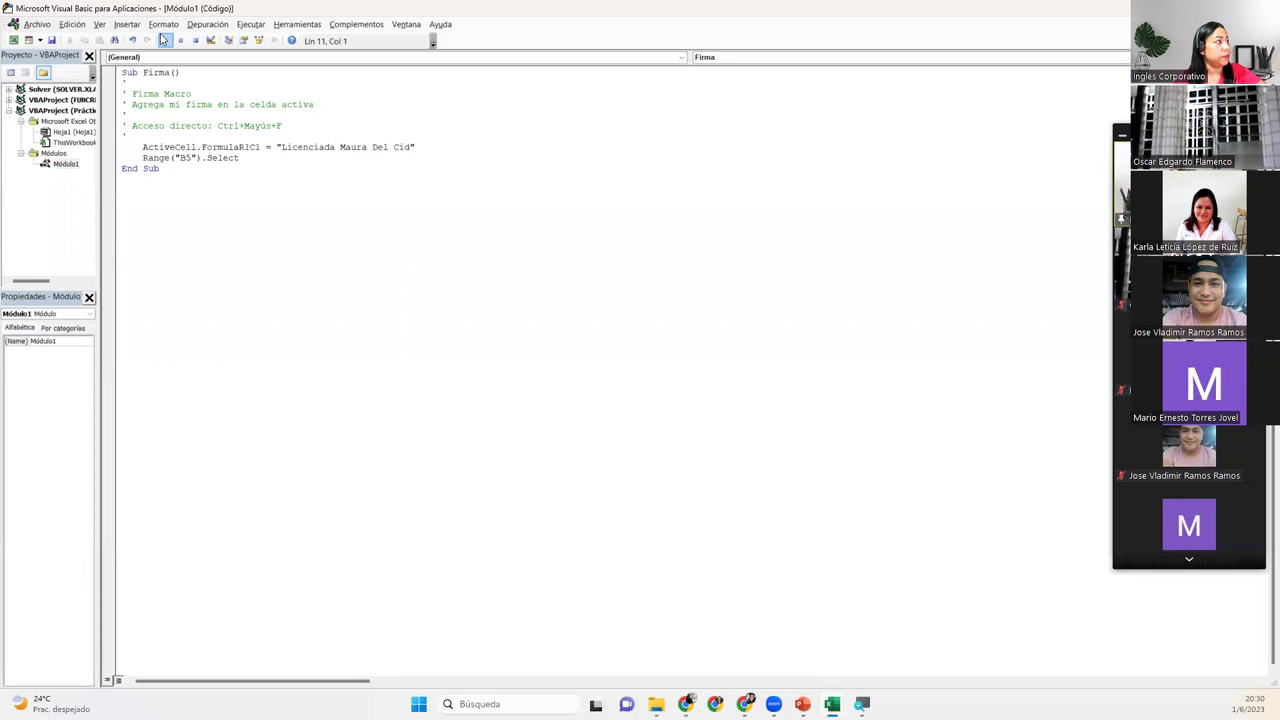
click(100, 25)
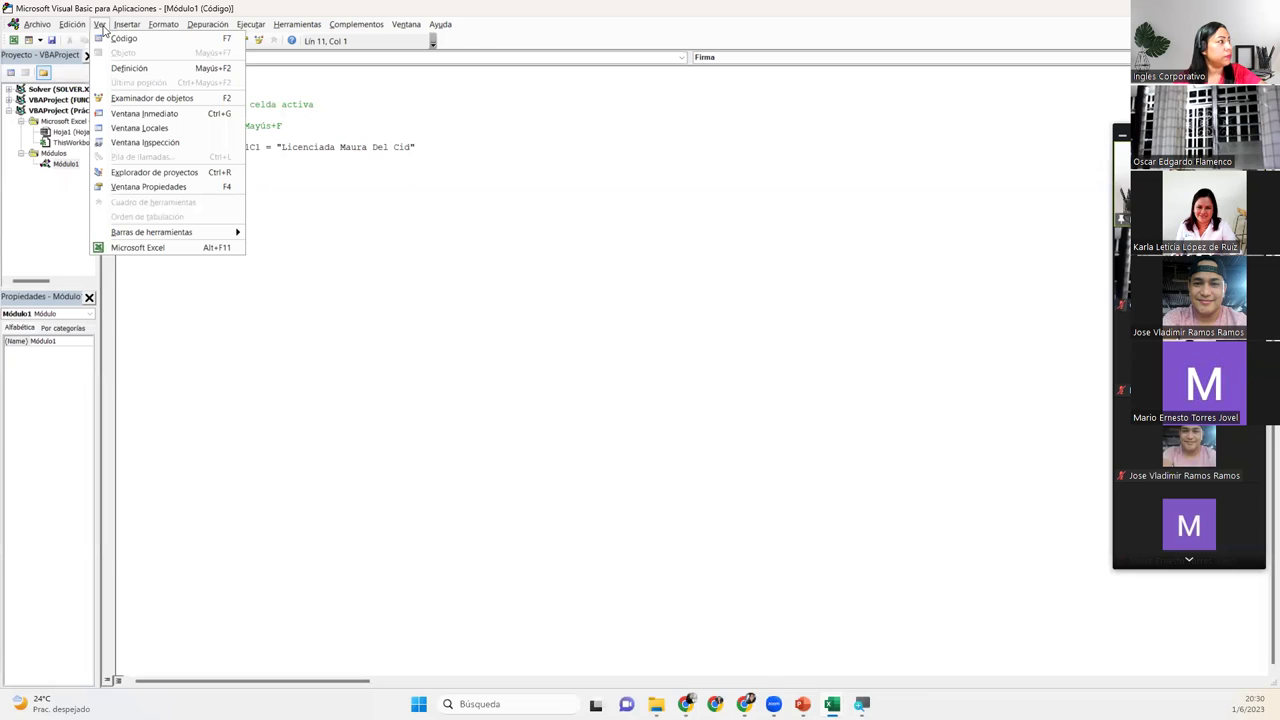
click(101, 25)
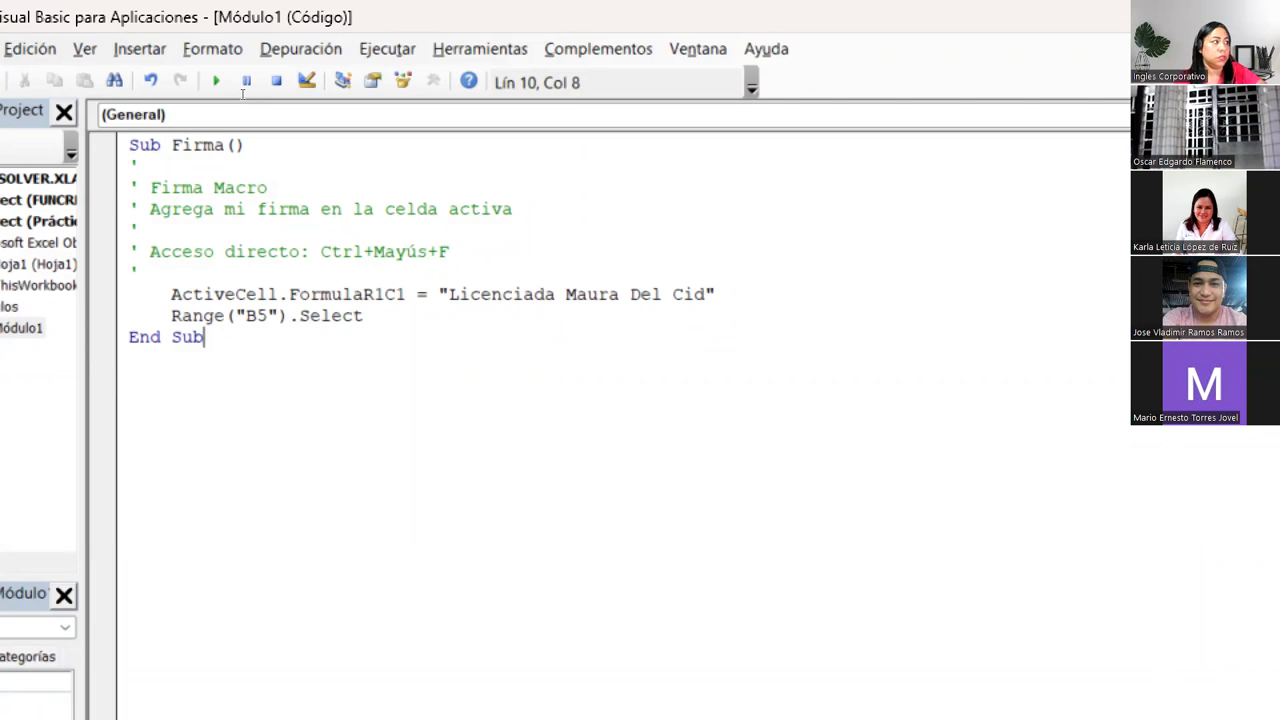
key(ctrl+Home)
key(End)
key(Left)
key(shift+Left)
key(shift+Left)
key(shift+Left)
key(shift+Left)
key(Left)
key(Left)
key(shift+Right)
key(shift+Right)
key(shift+Right)
key(shift+Right)
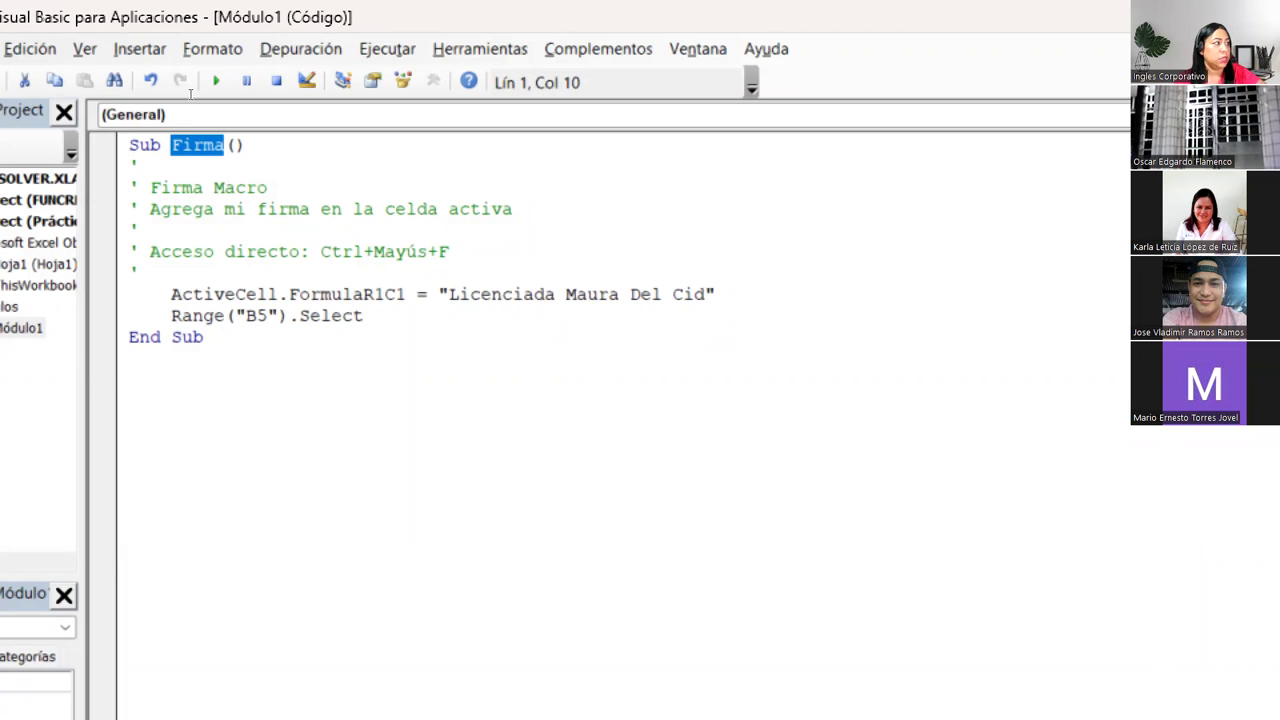
key(Down)
key(Home)
key(ctrl+shift+Right)
key(ctrl+shift+Right)
key(ctrl+shift+Right)
key(ctrl+shift+Right)
key(ctrl+shift+Right)
key(ctrl+shift+Right)
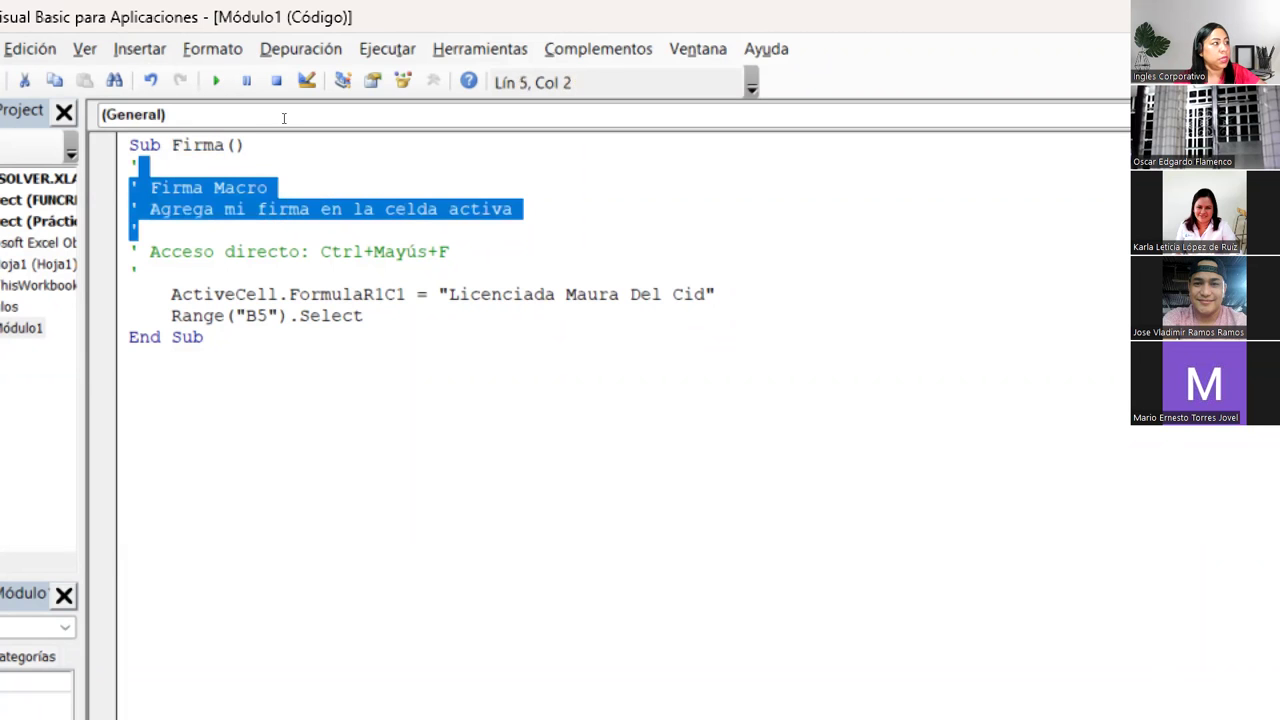
key(ctrl+shift+Right)
key(ctrl+shift+Right)
key(ctrl+shift+Right)
key(shift+Down)
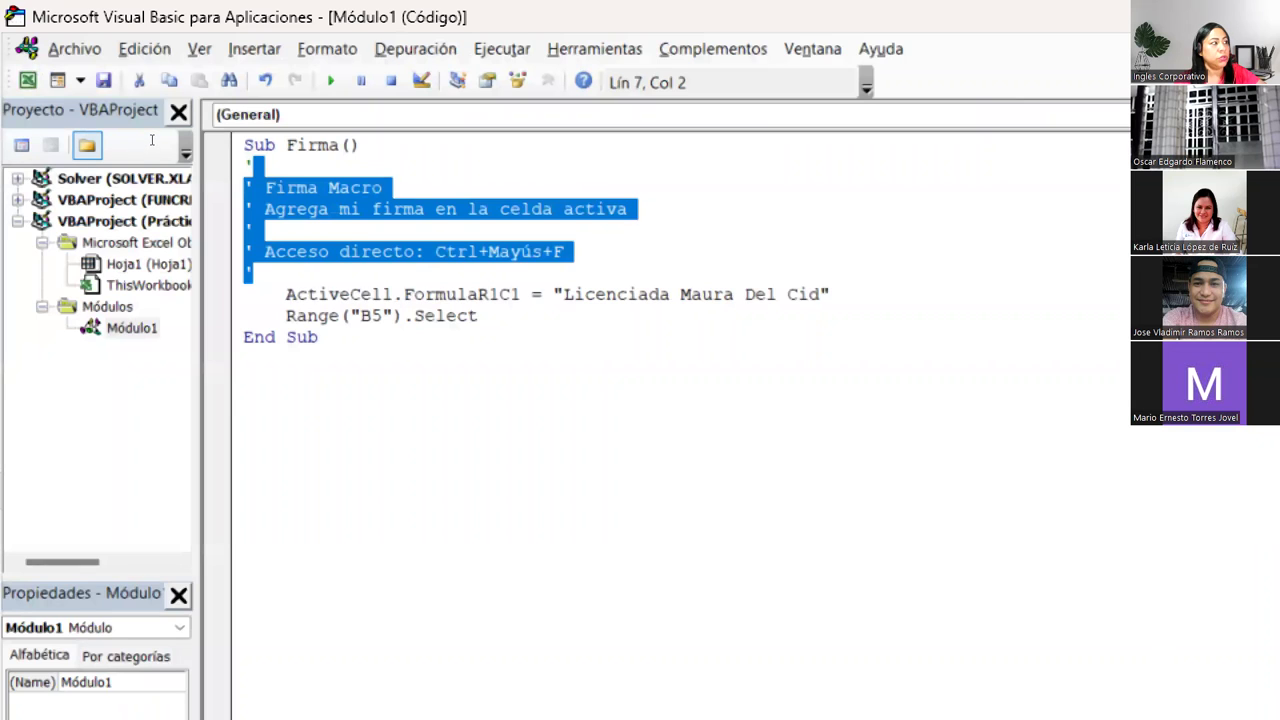
key(Right)
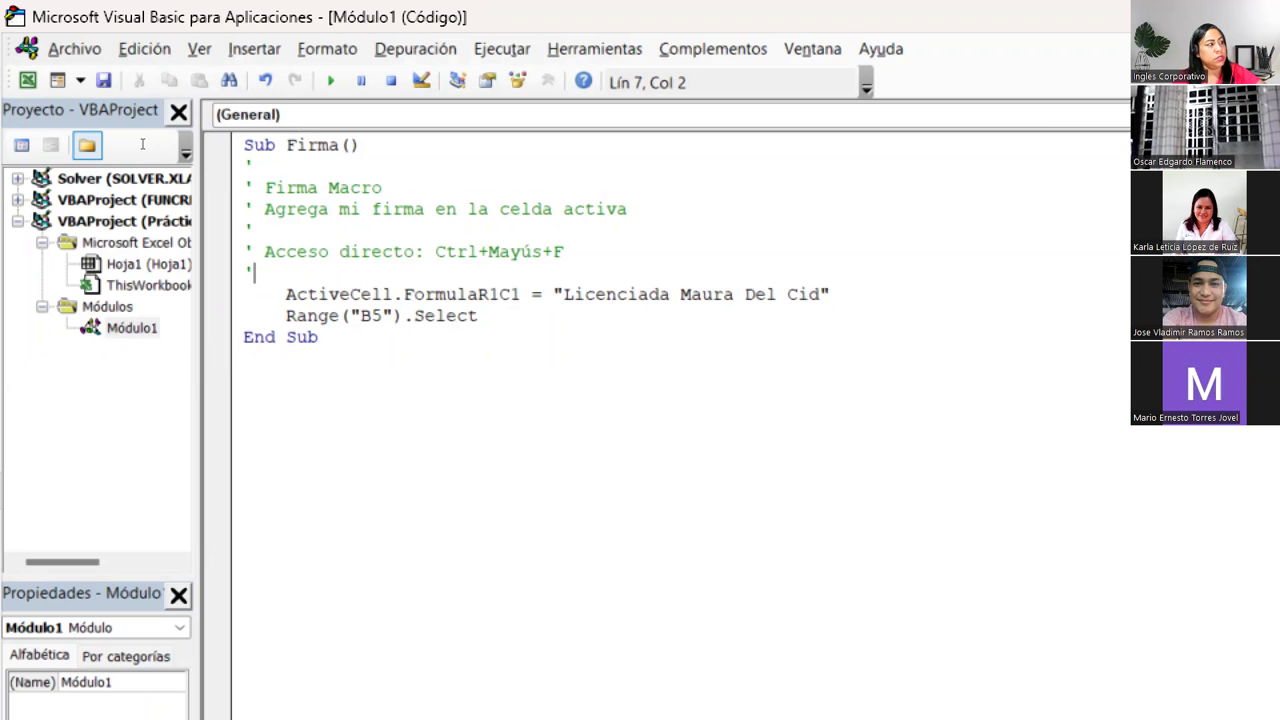
Step: Copy the Range("B5").Select line and paste it above the signature line
key(Down)
key(Home)
key(shift+End)
key(shift+Down)
key(shift+Up)
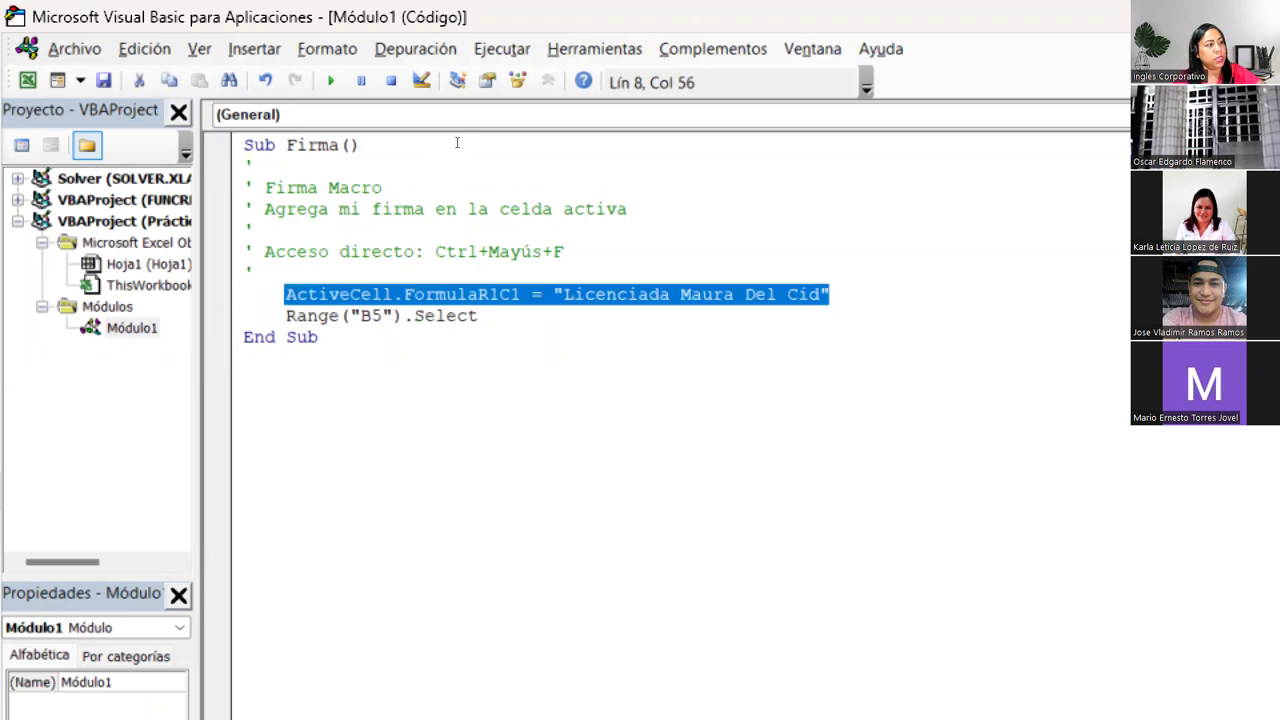
key(Down)
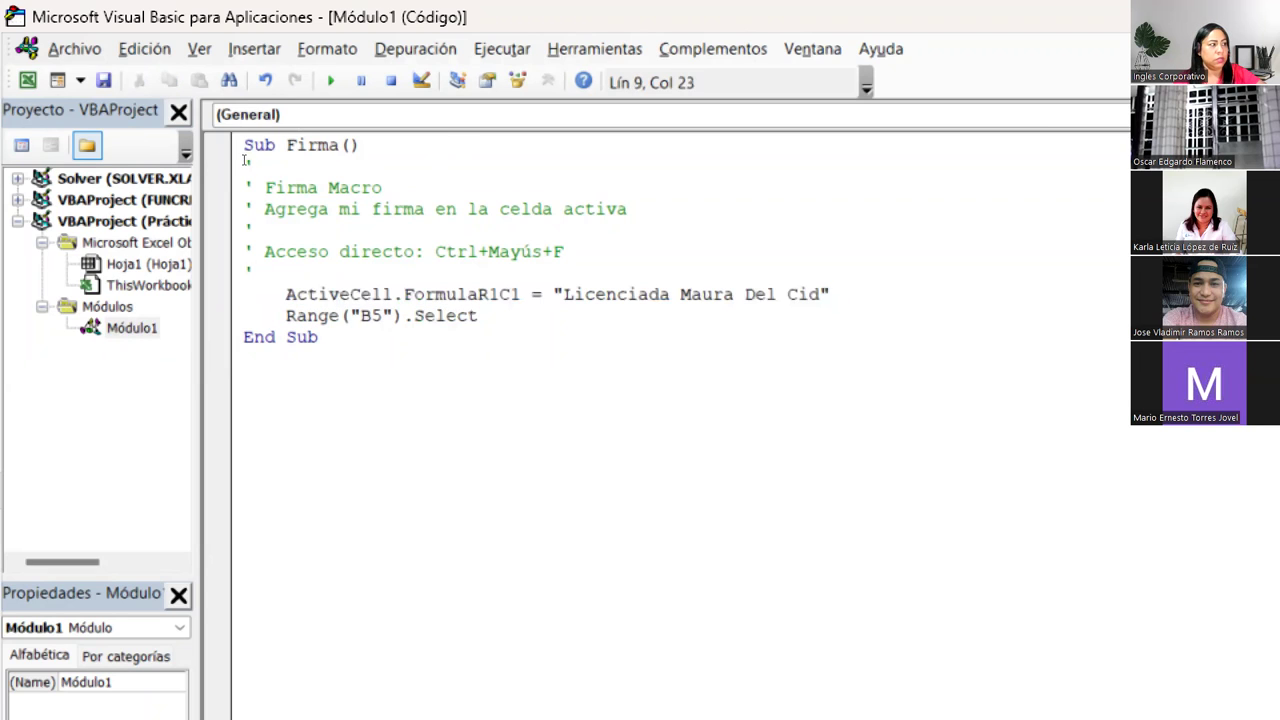
key(shift+Left)
key(shift+Left)
key(shift+Left)
key(shift+Left)
key(ctrl+c)
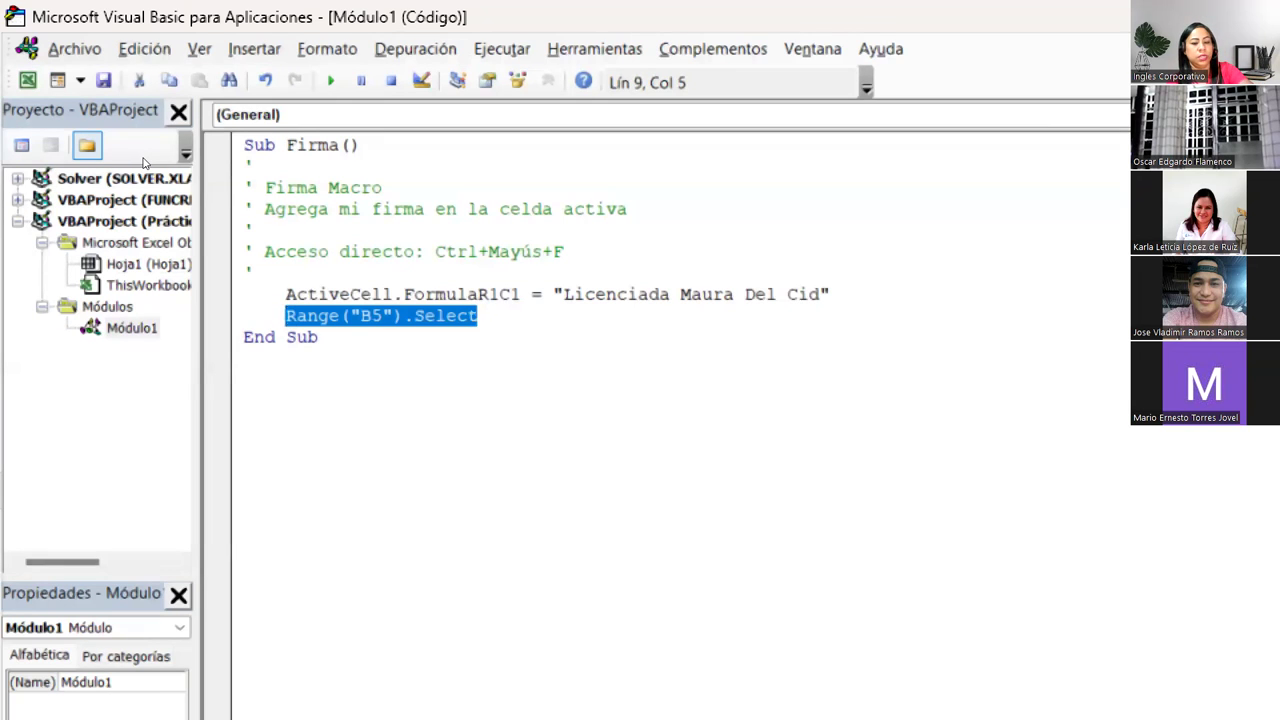
key(Up)
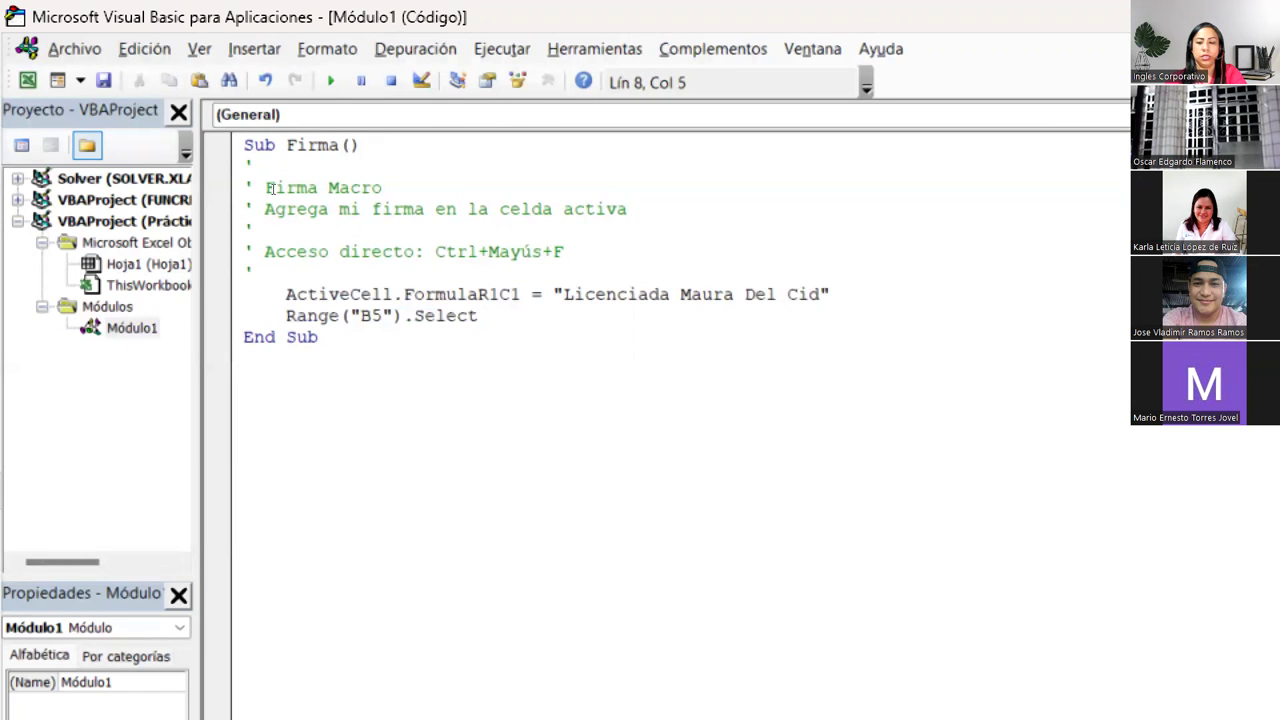
key(Return)
key(Up)
key(ctrl+v)
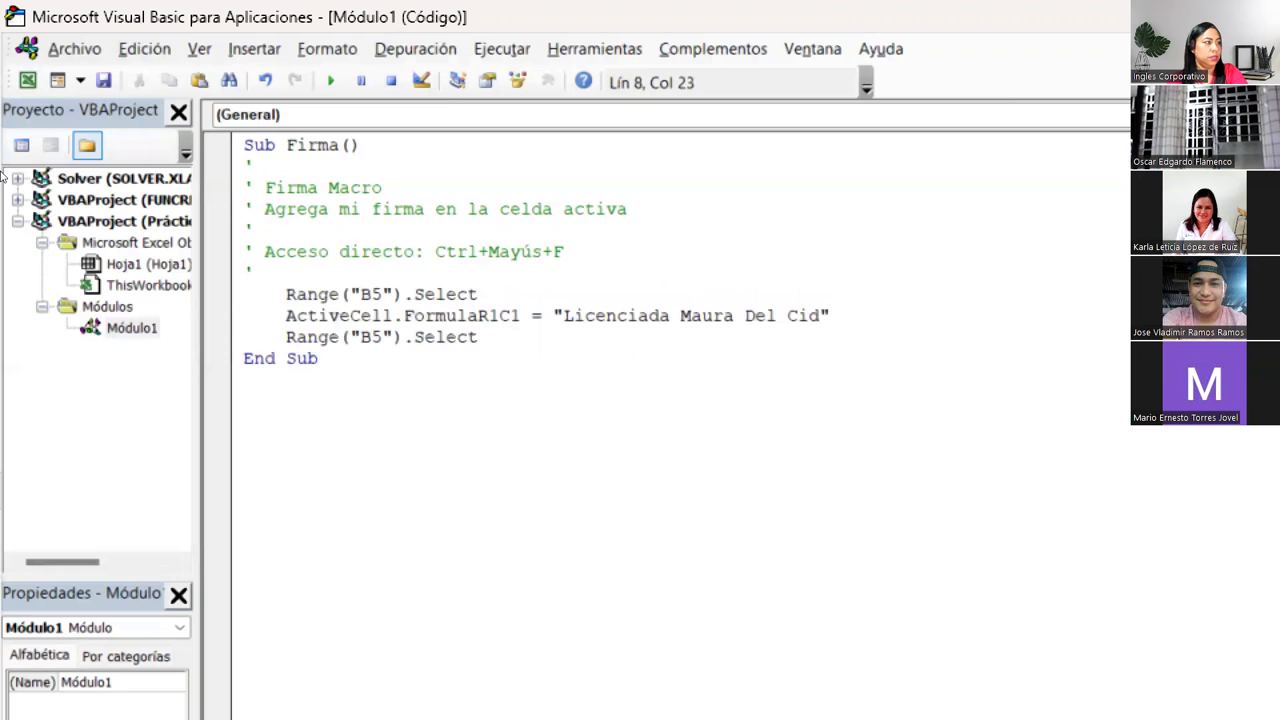
Step: Change the pasted line's cell reference from B5 to B4
key(Left)
key(Left)
key(Left)
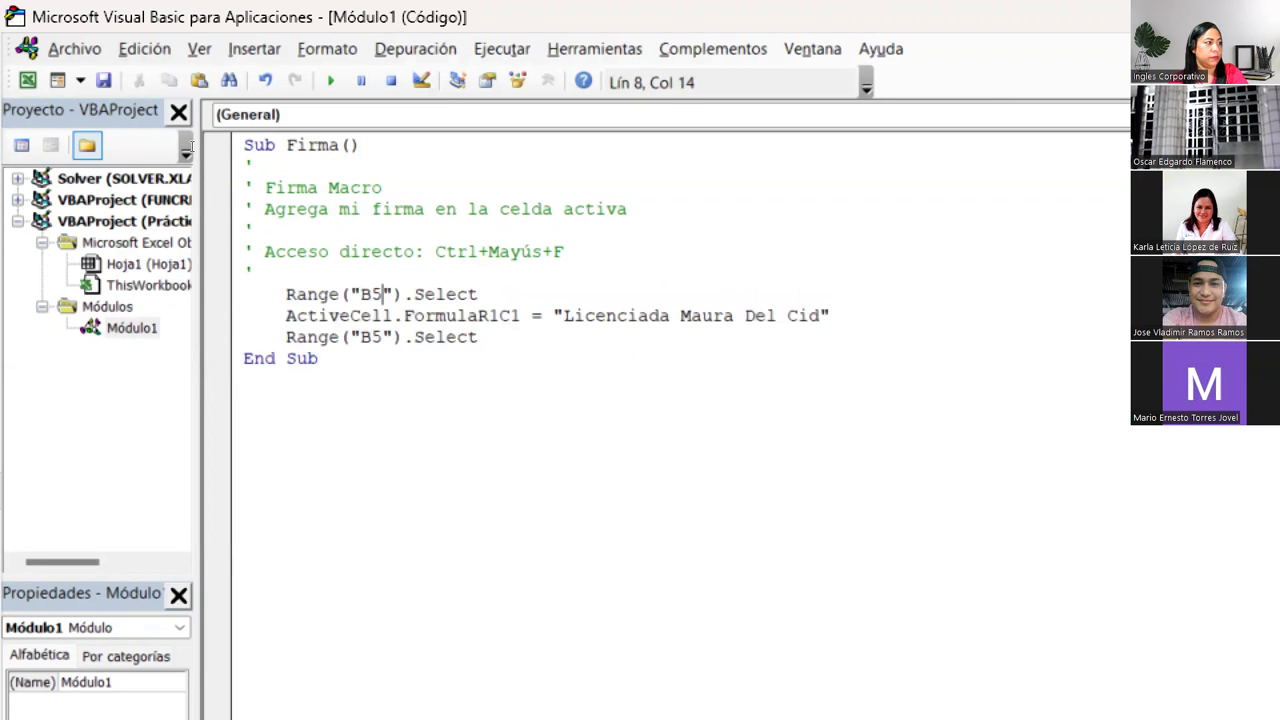
key(shift+Left)
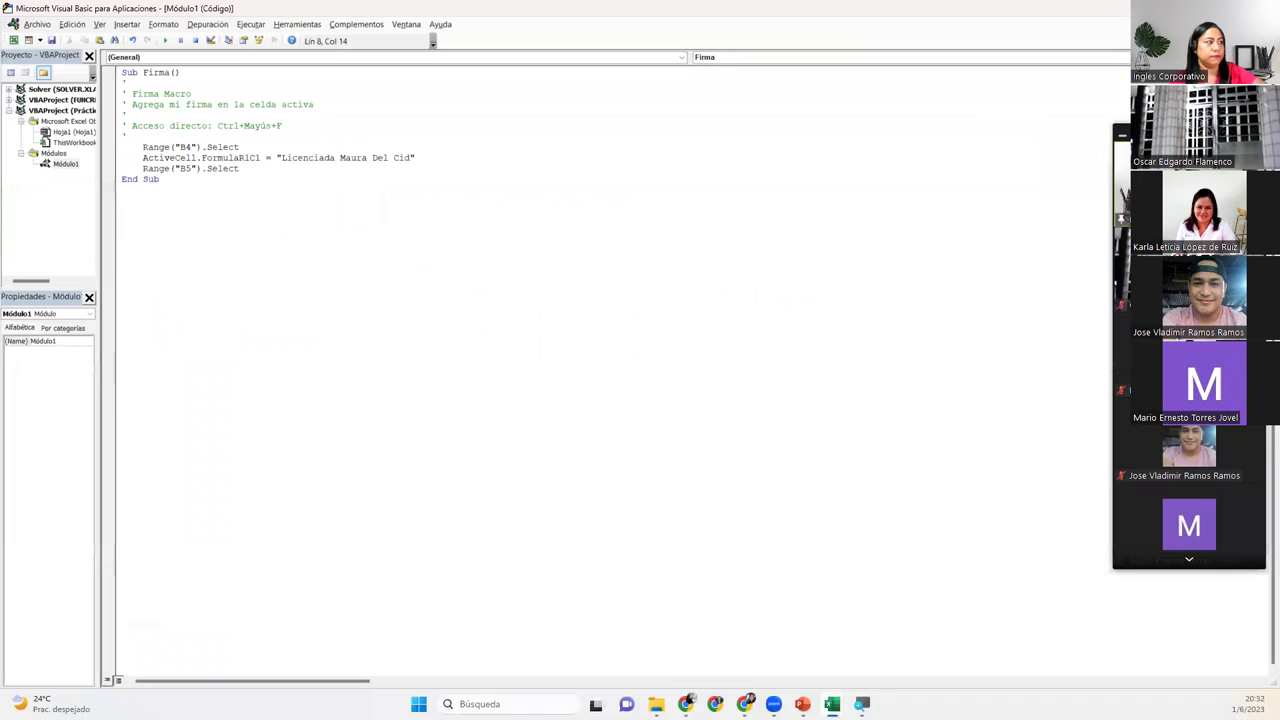
click(221, 147)
click(250, 147)
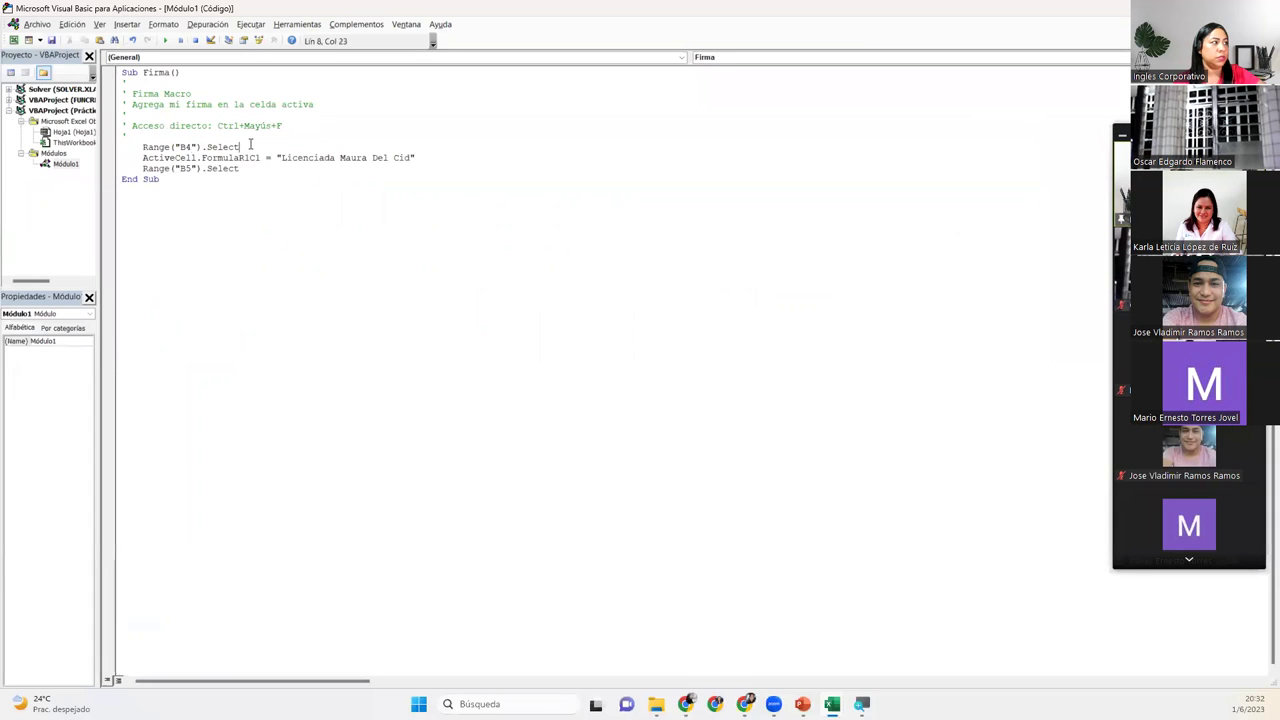
click(261, 180)
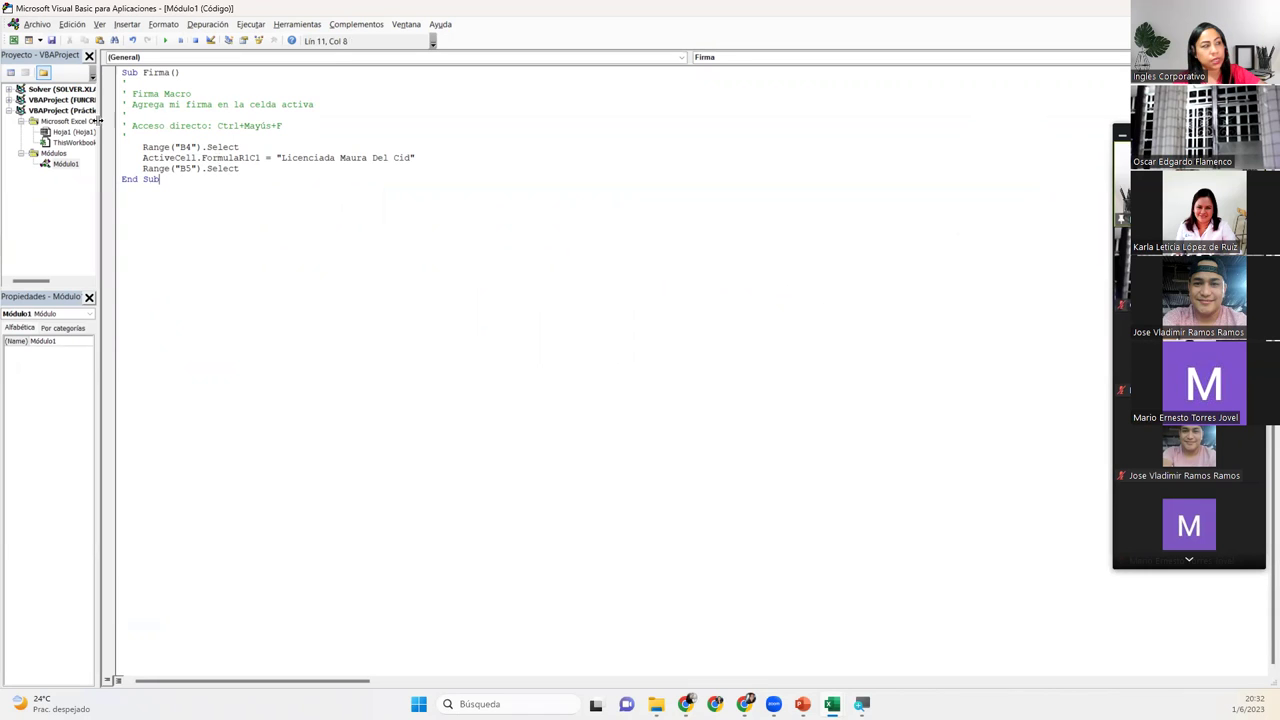
Step: Delete the Range("B4").Select and Range("B5").Select lines from the Firma macro
drag(240, 147, 114, 149)
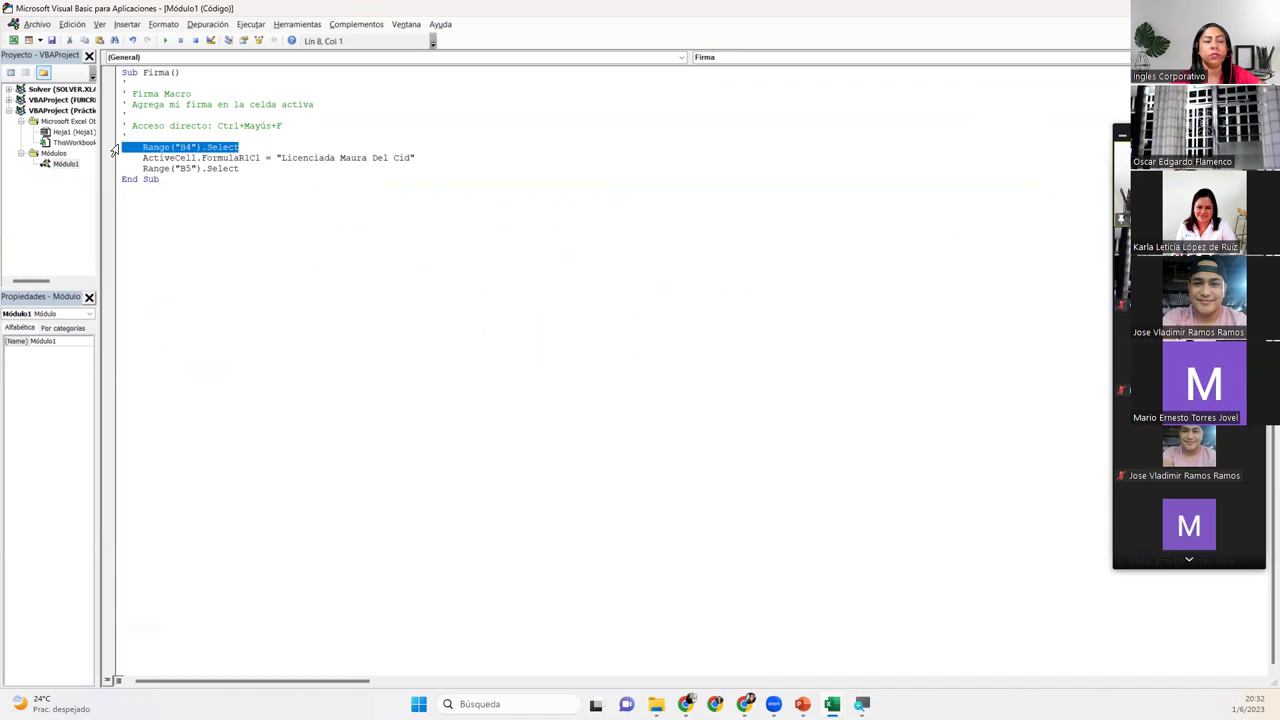
key(Delete)
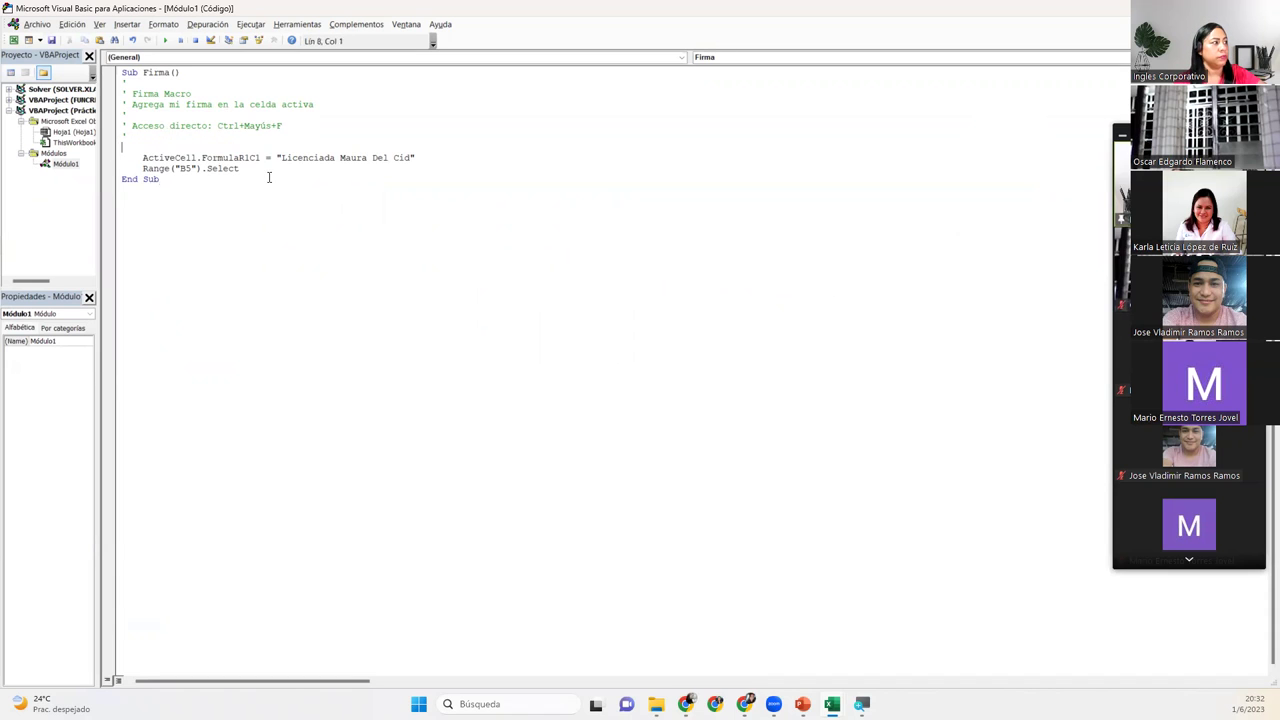
drag(240, 168, 113, 173)
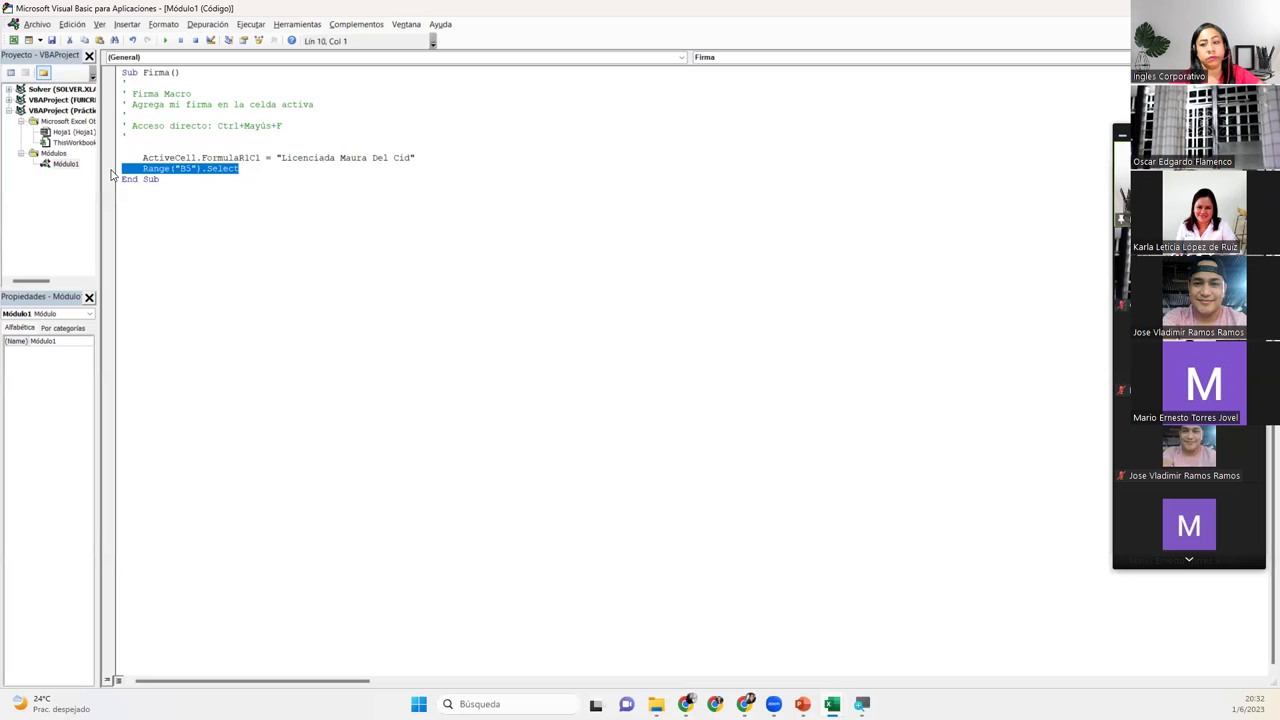
key(Delete)
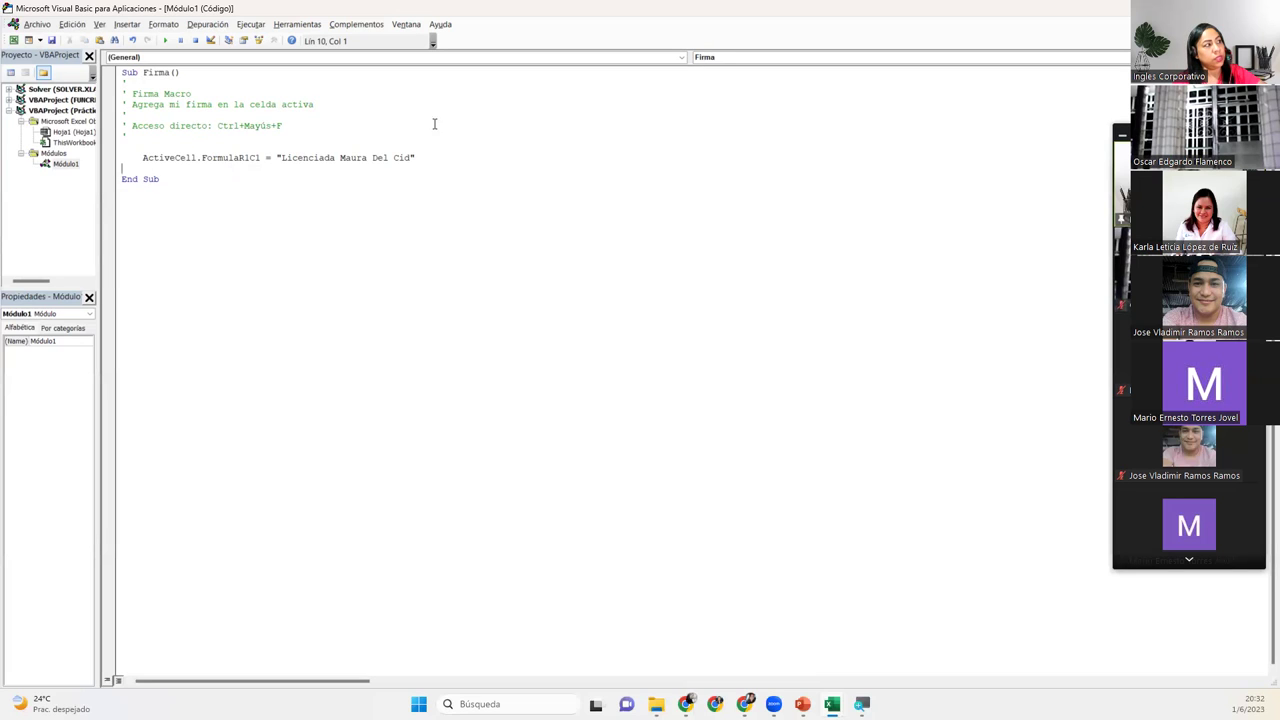
Step: Review the remaining signature line and select Módulo1 in the Project Explorer
click(448, 156)
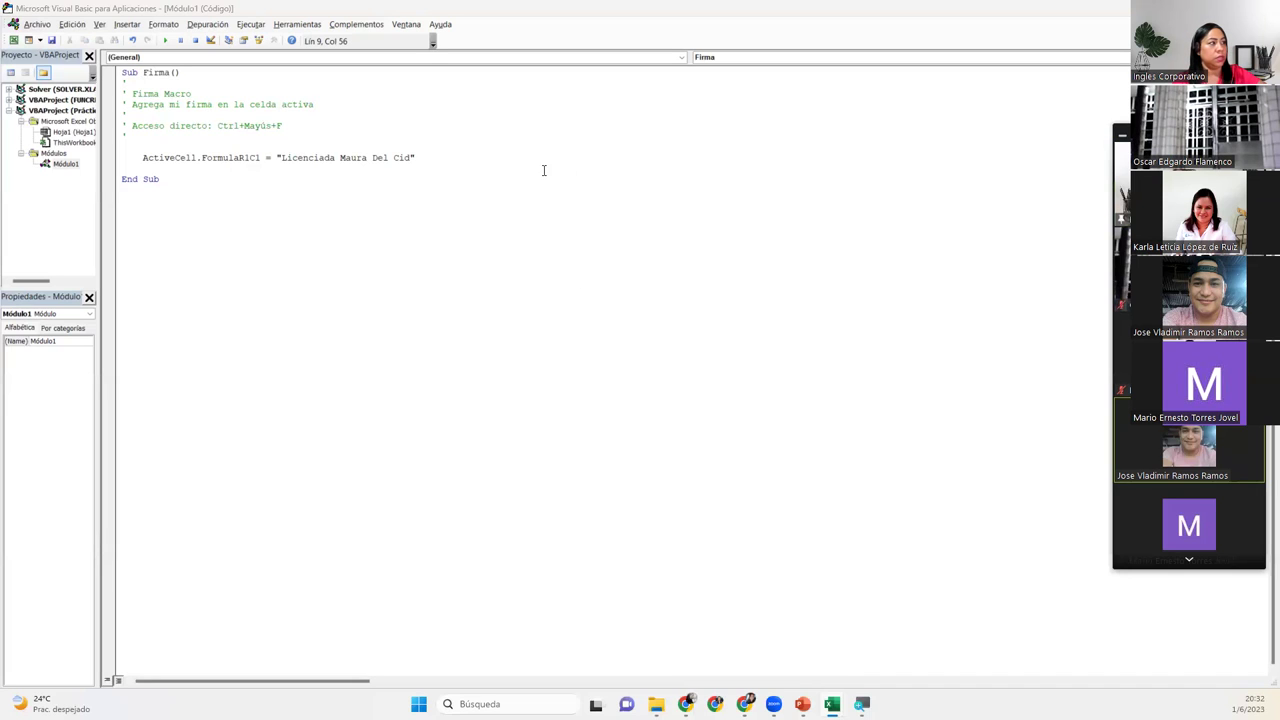
click(451, 149)
click(449, 158)
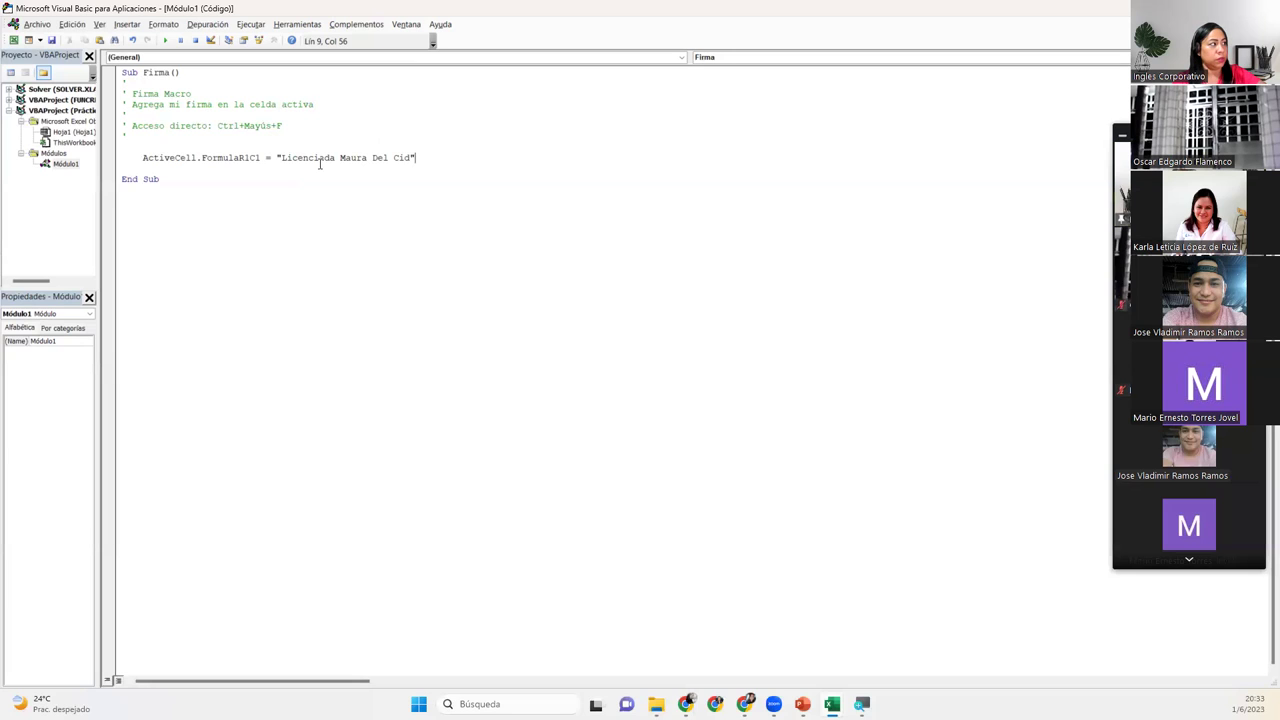
click(54, 163)
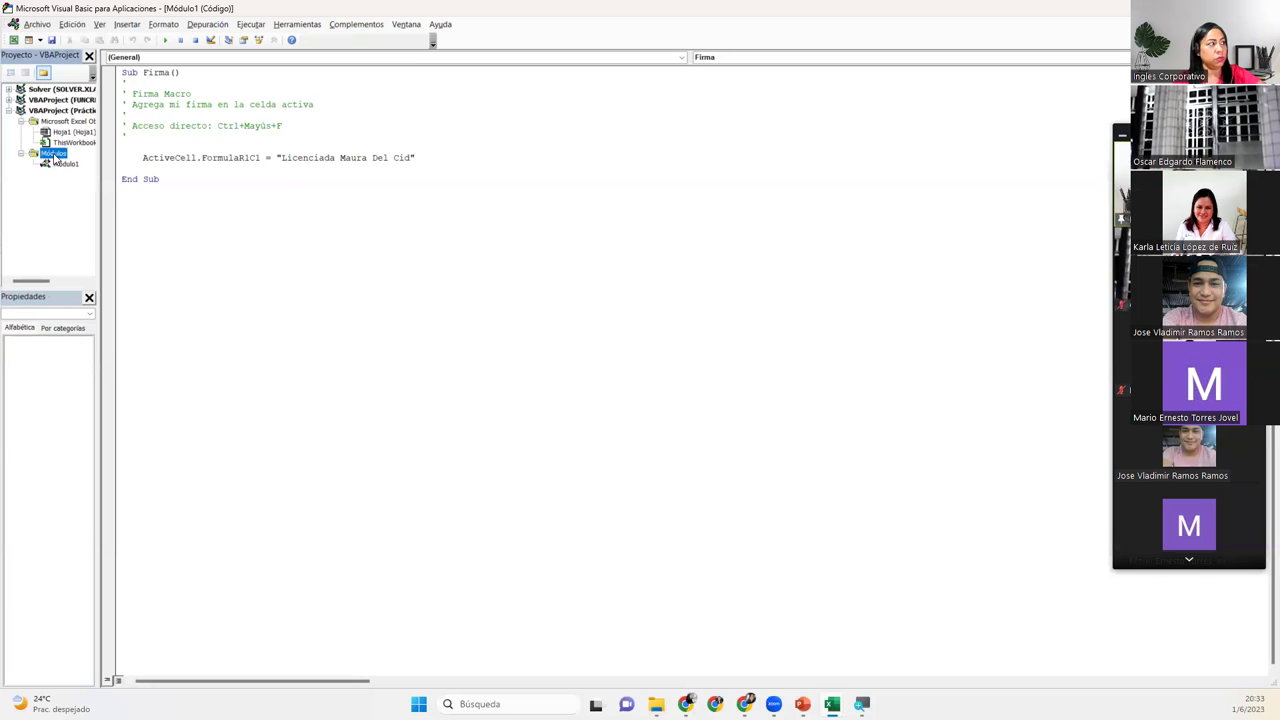
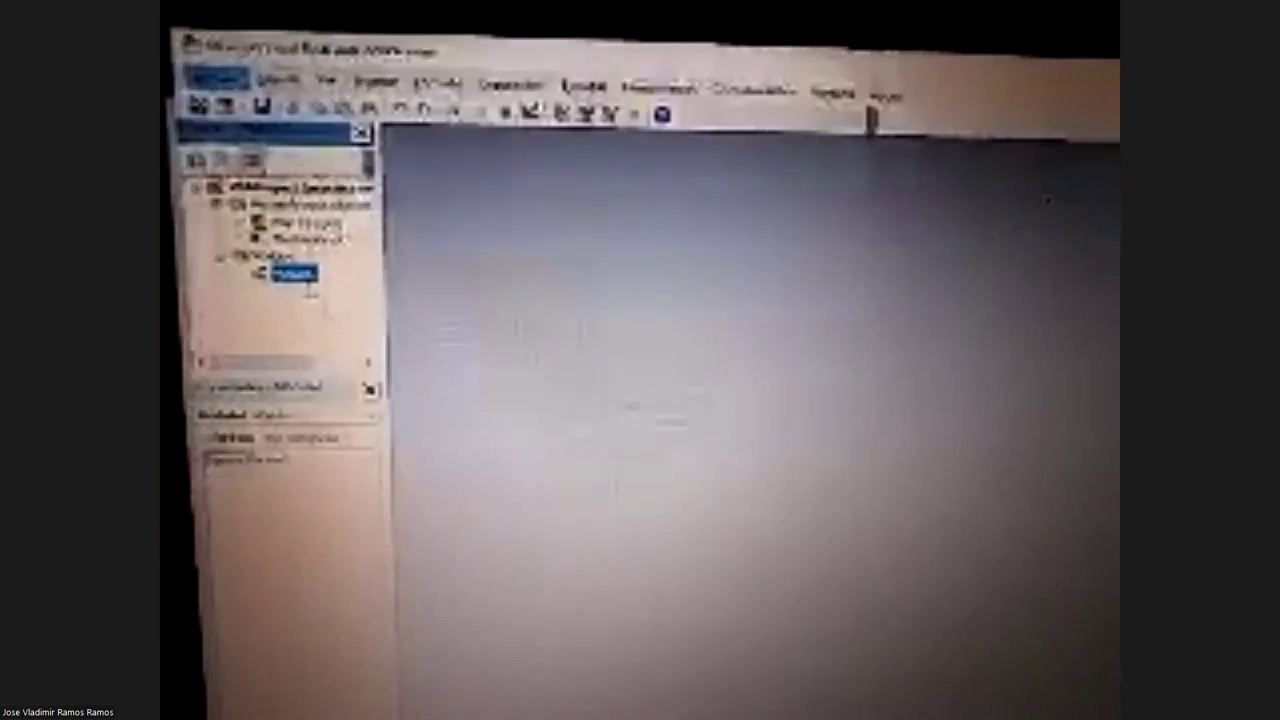
Step: Open Módulo1 in the shared VBA editor to display the Firma macro code
double_click(293, 274)
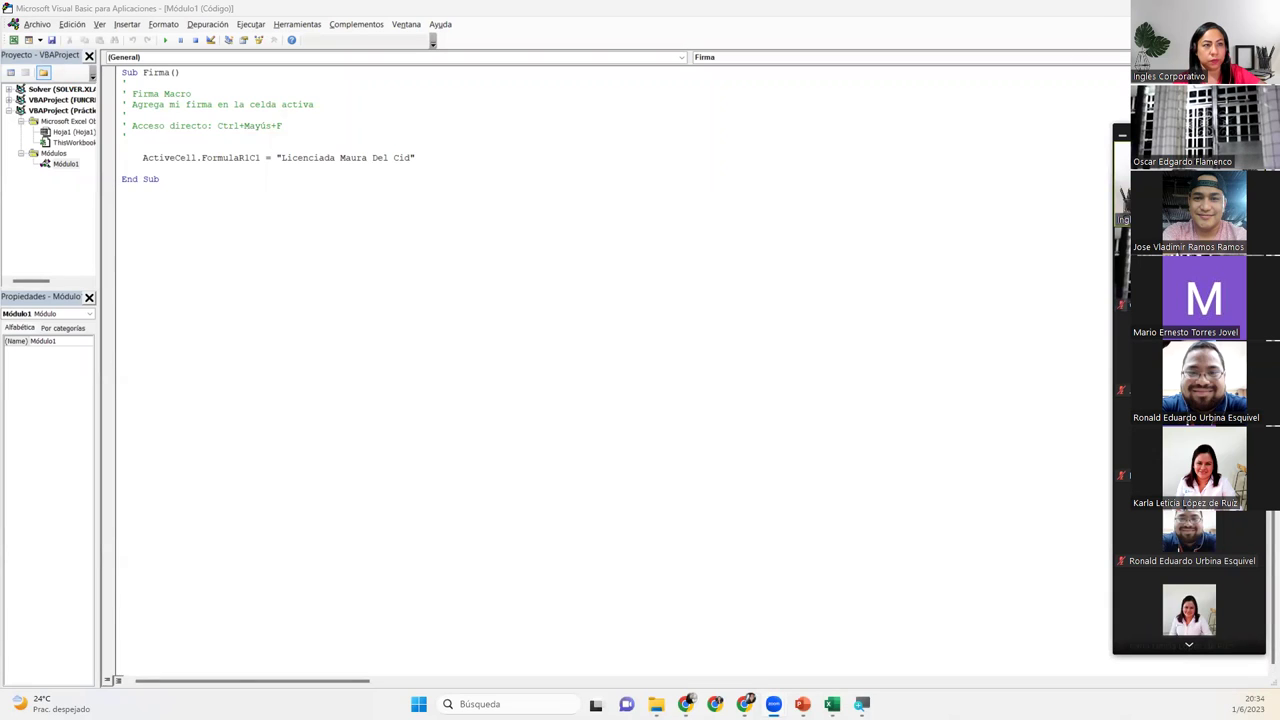
click(597, 185)
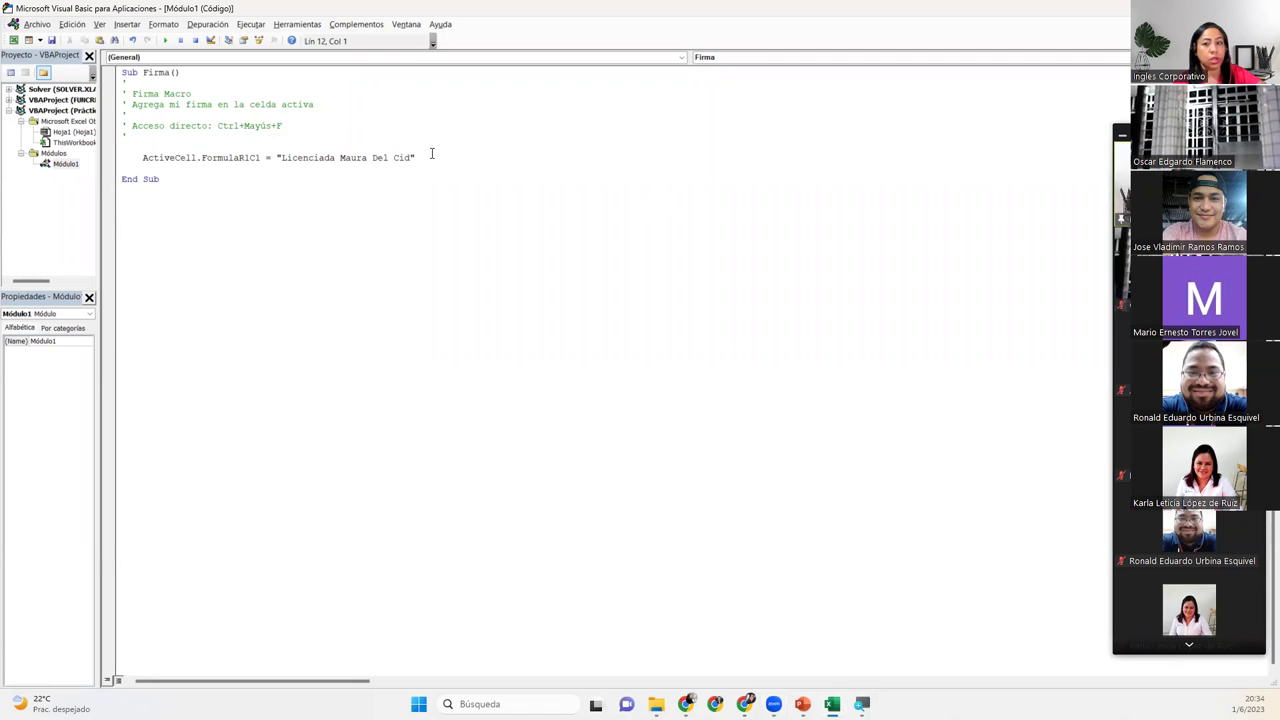
drag(425, 157, 121, 160)
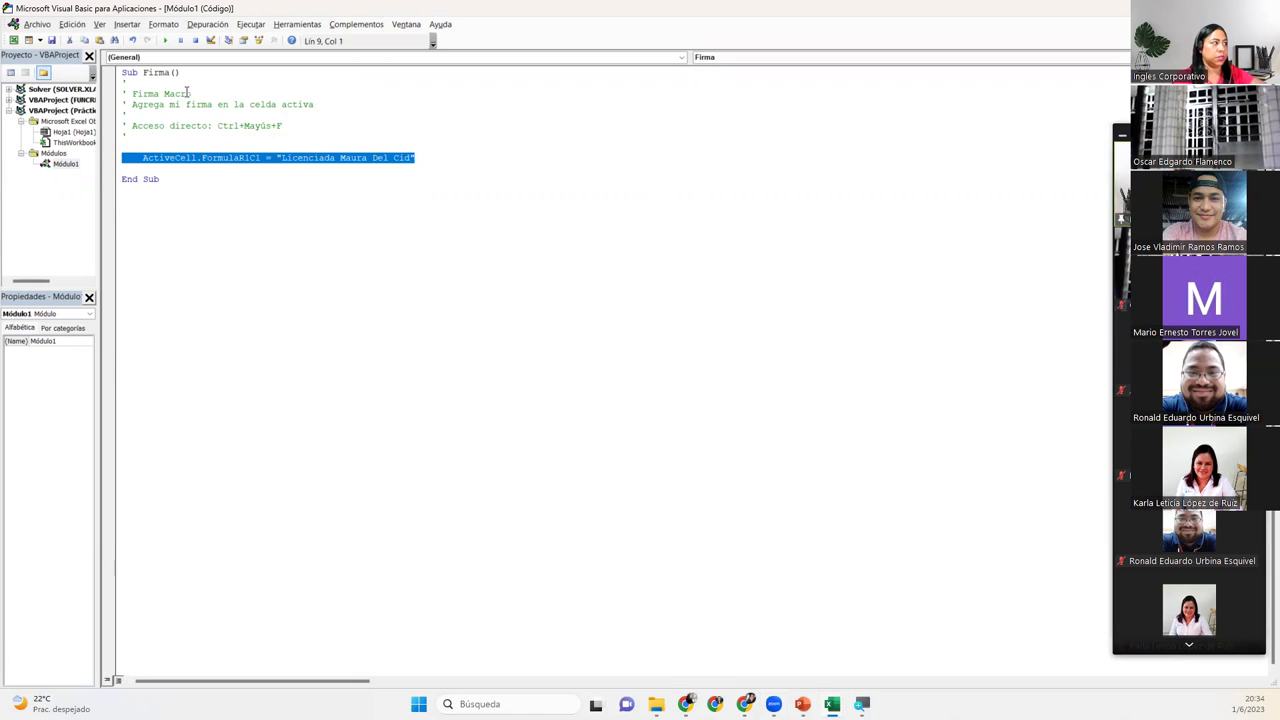
click(220, 104)
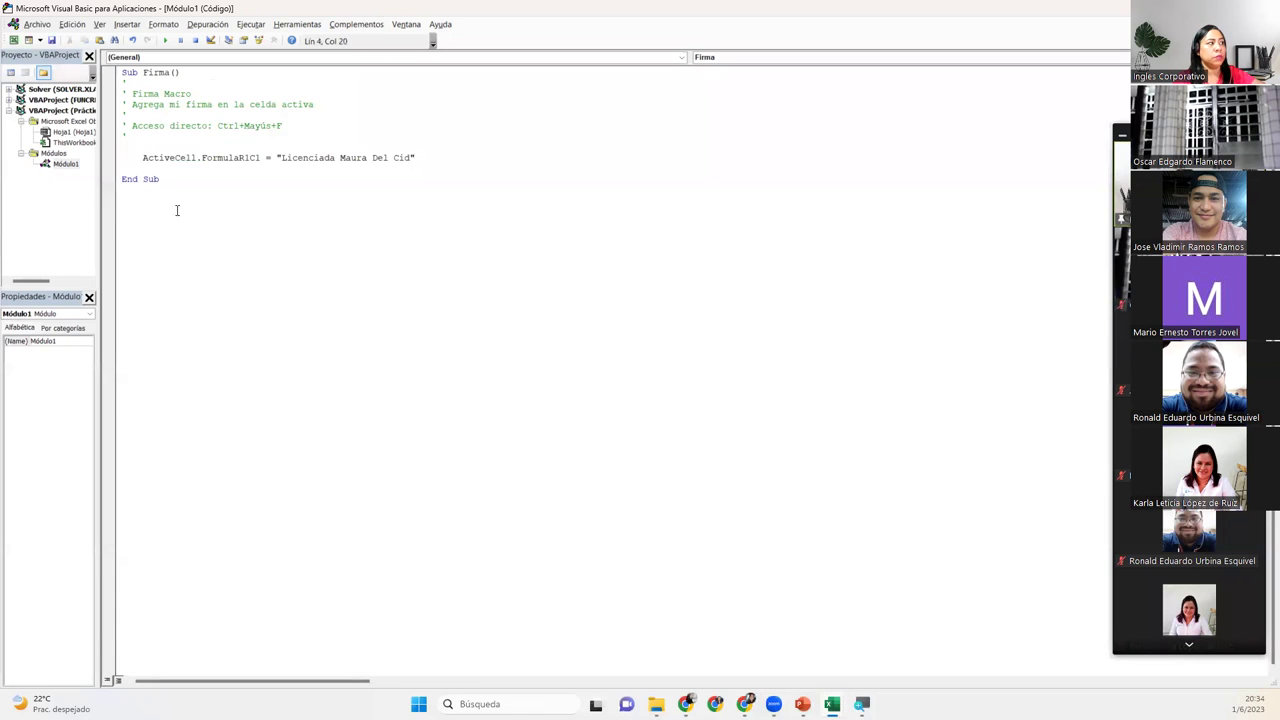
click(170, 178)
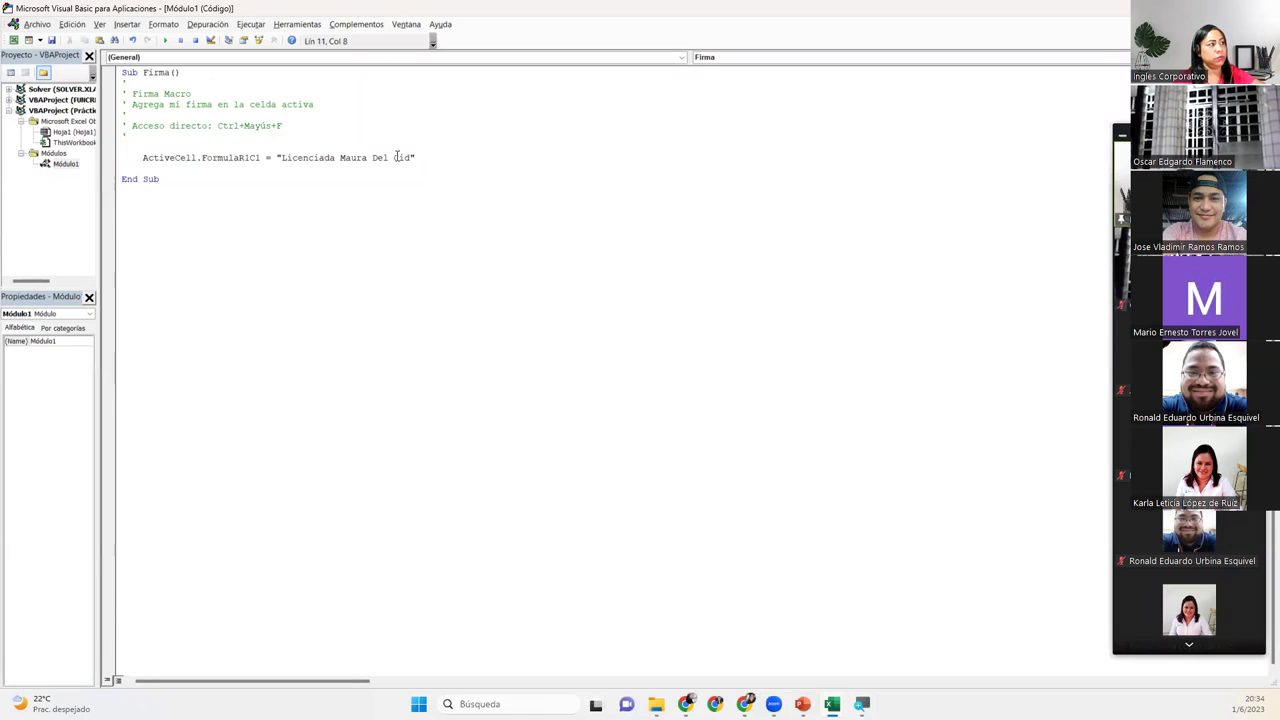
drag(415, 157, 110, 156)
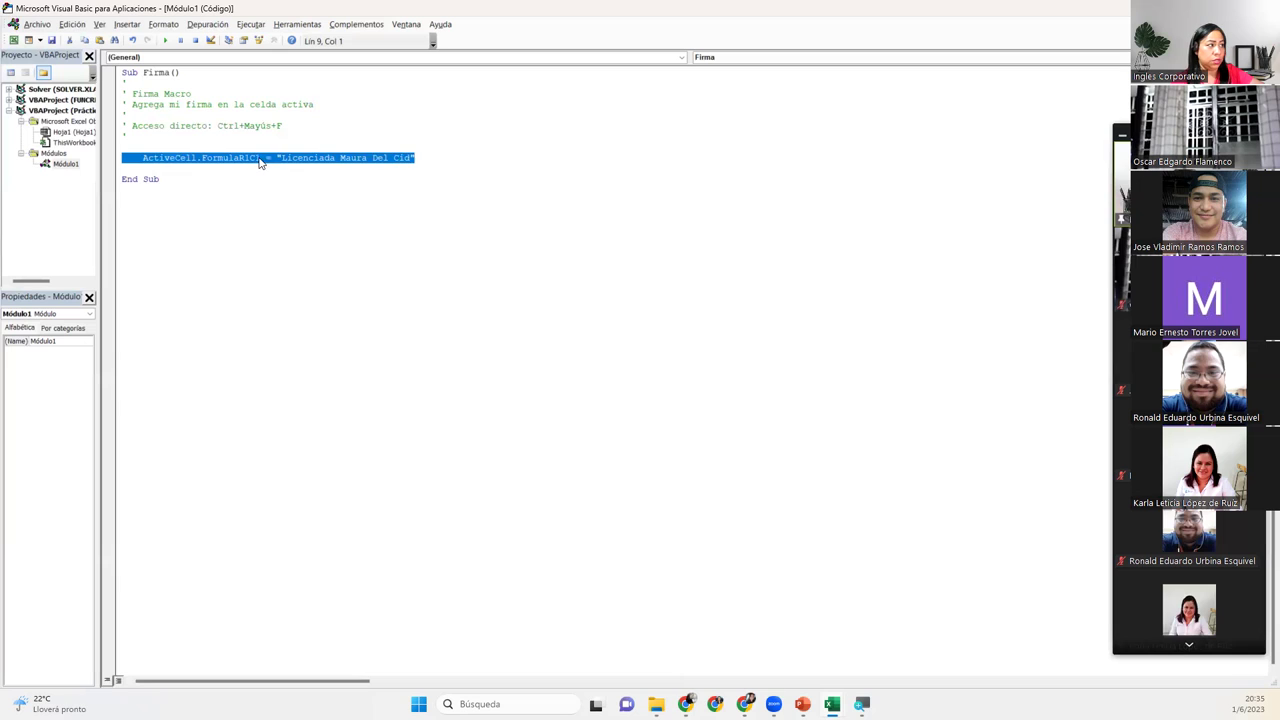
Step: Highlight FormulaR1C1 in the Firma code to explain it, then save Práctica sesión 14 Macros.xlsm
click(260, 158)
click(245, 158)
double_click(245, 158)
click(431, 157)
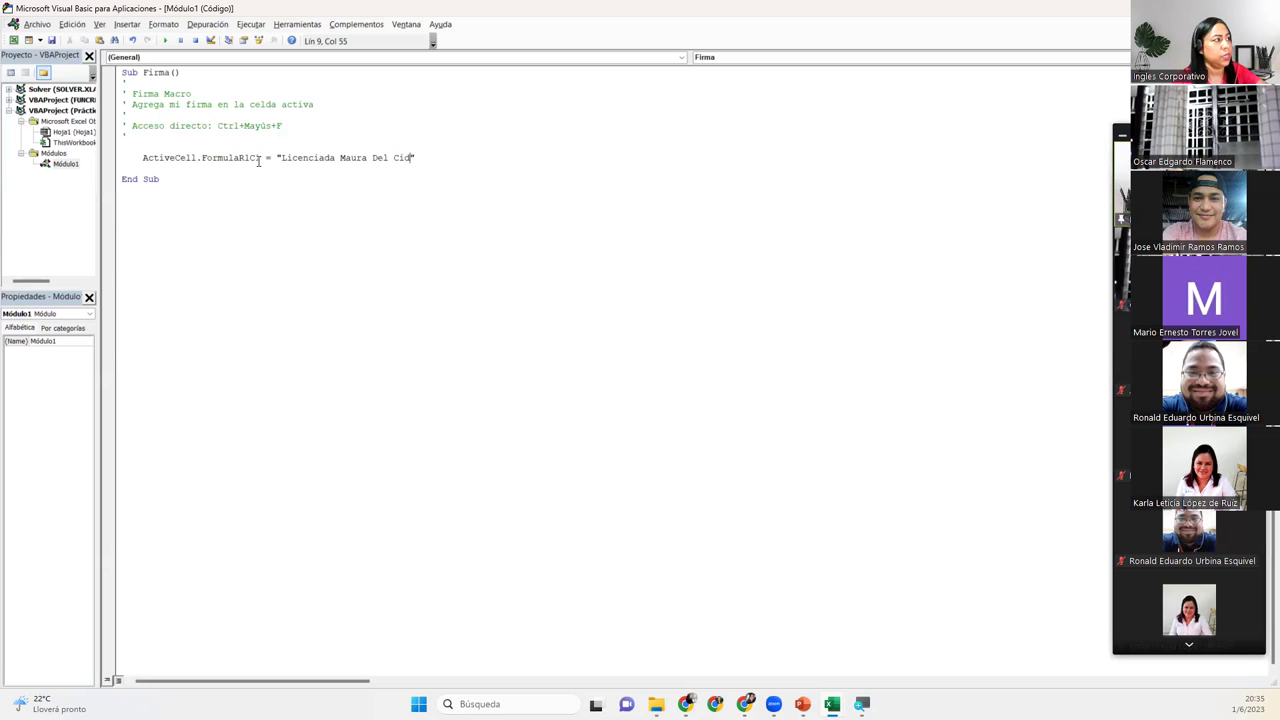
click(349, 155)
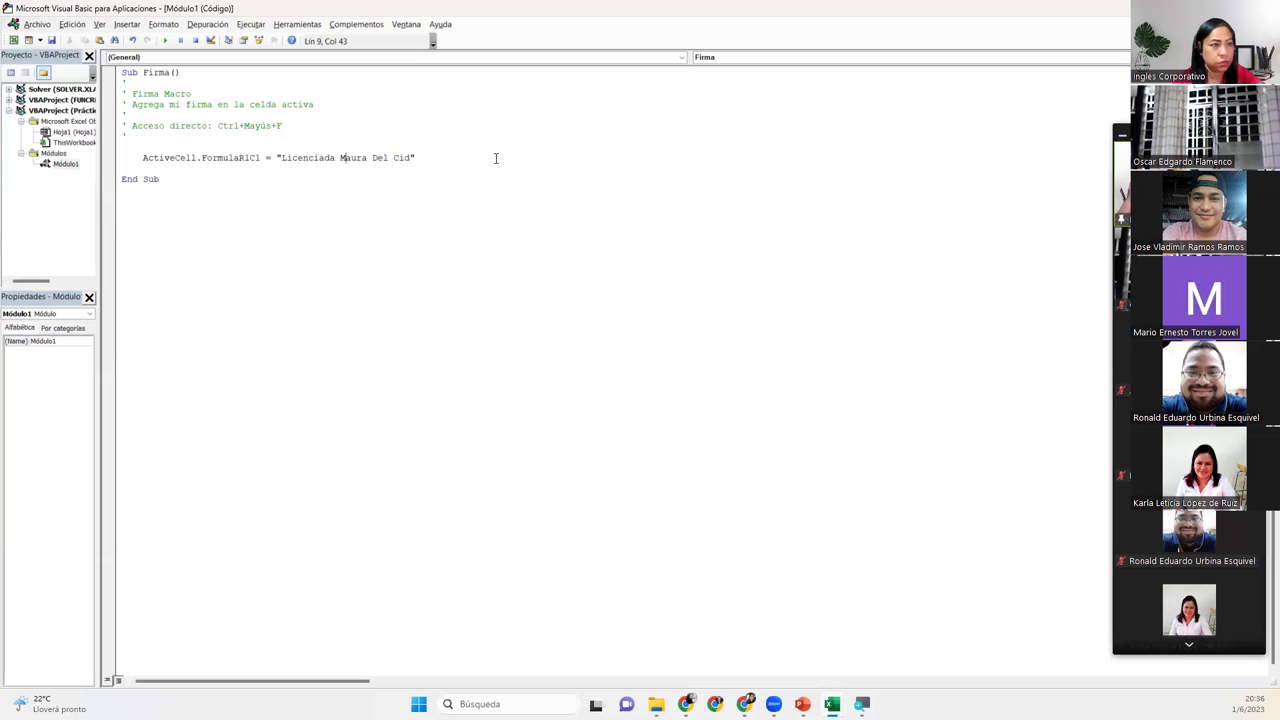
click(495, 158)
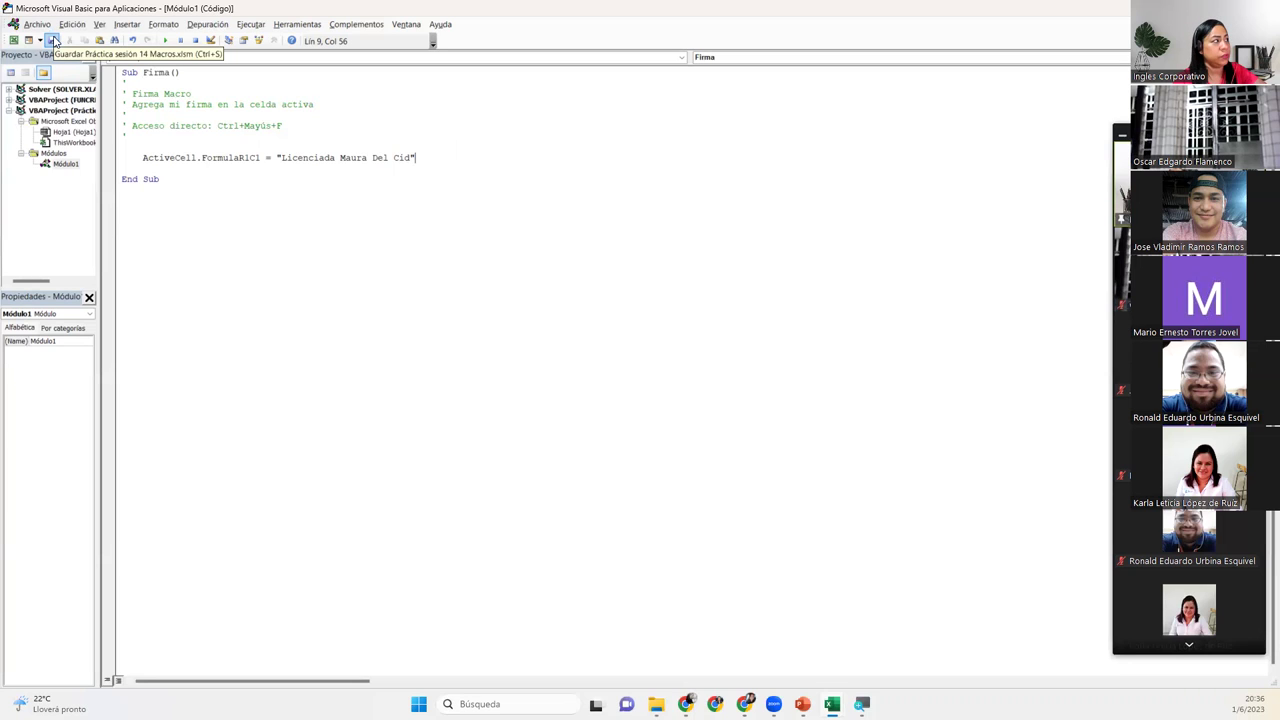
click(55, 42)
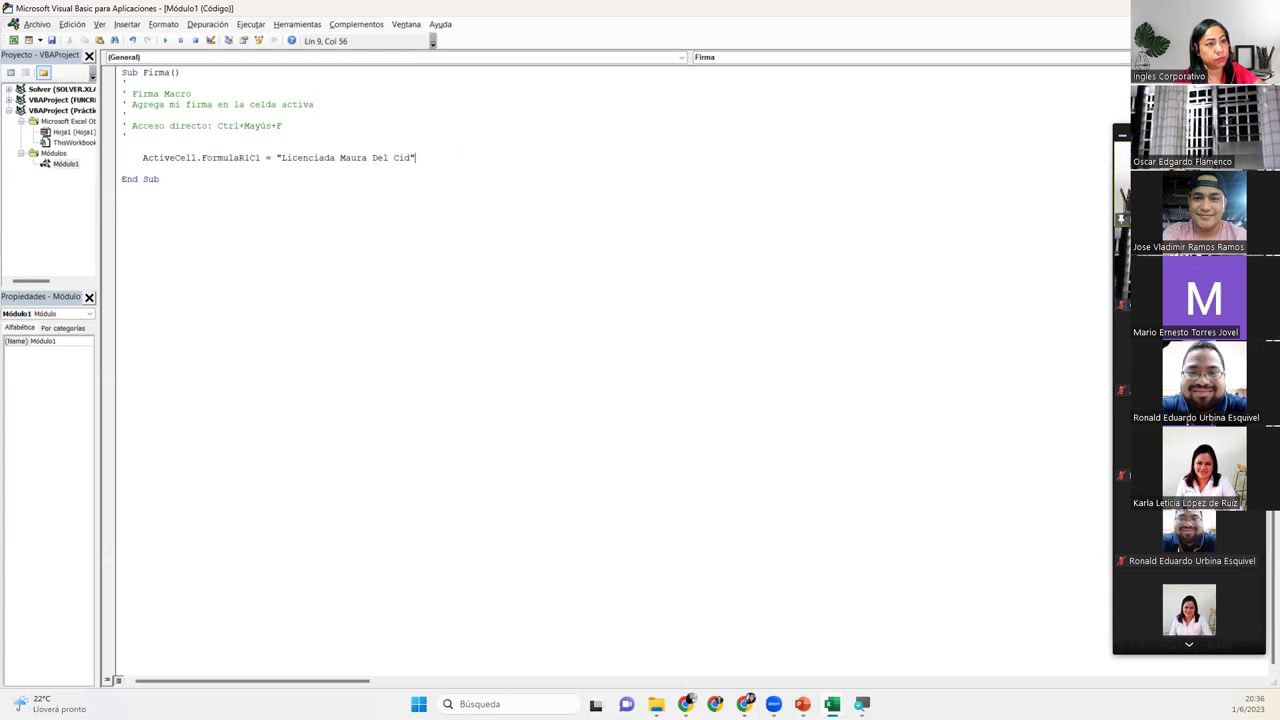
Step: Back in Excel, run the Firma macro into cell F6 and autofit column F to the signature
key(alt+F11)
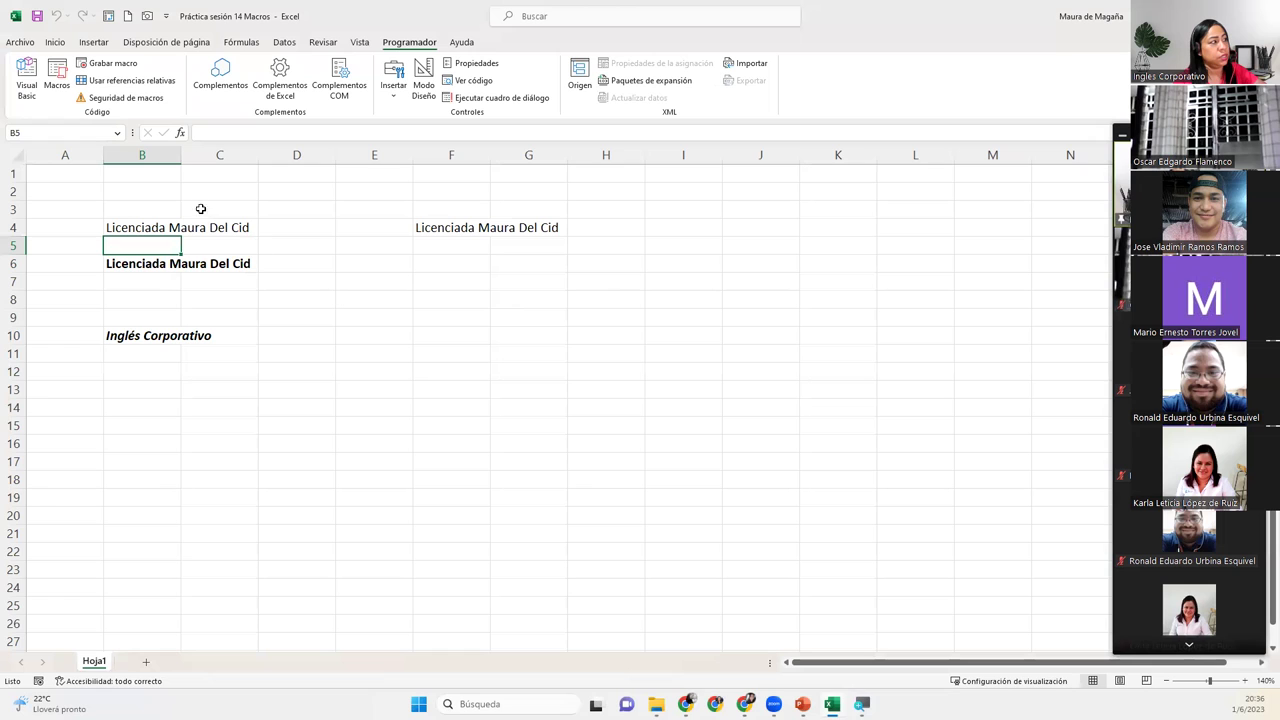
click(438, 264)
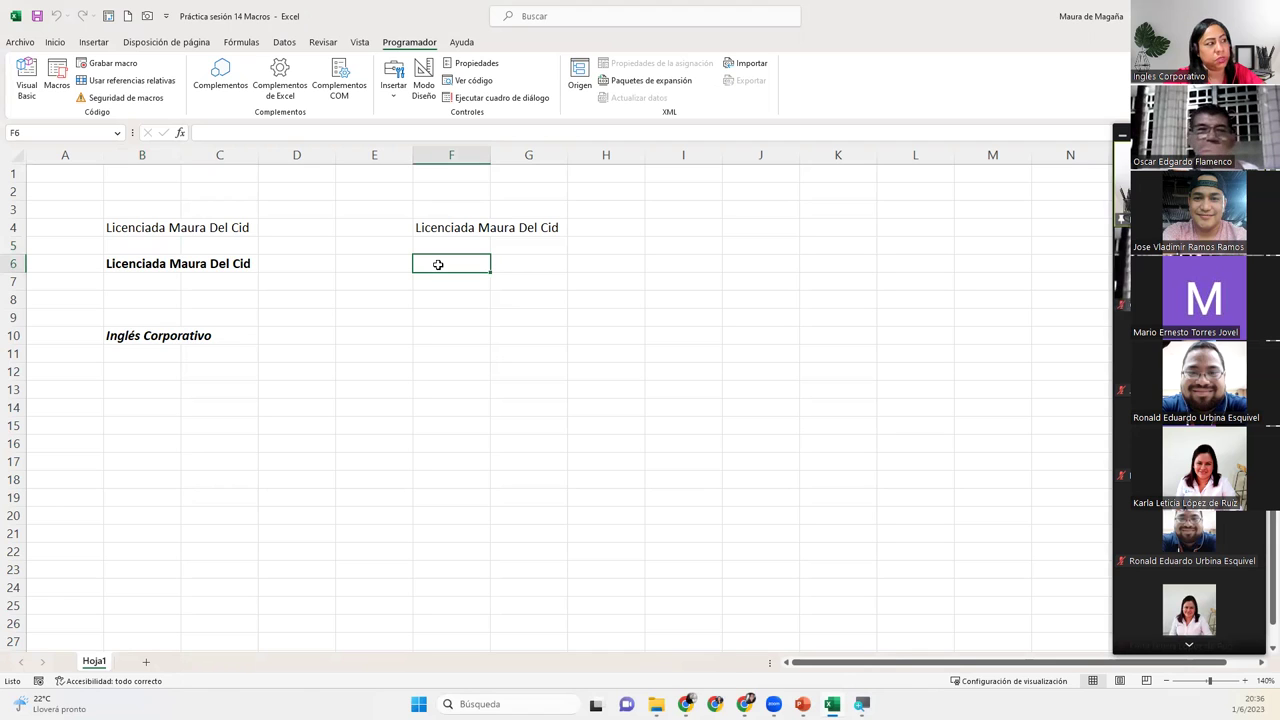
key(ctrl+m)
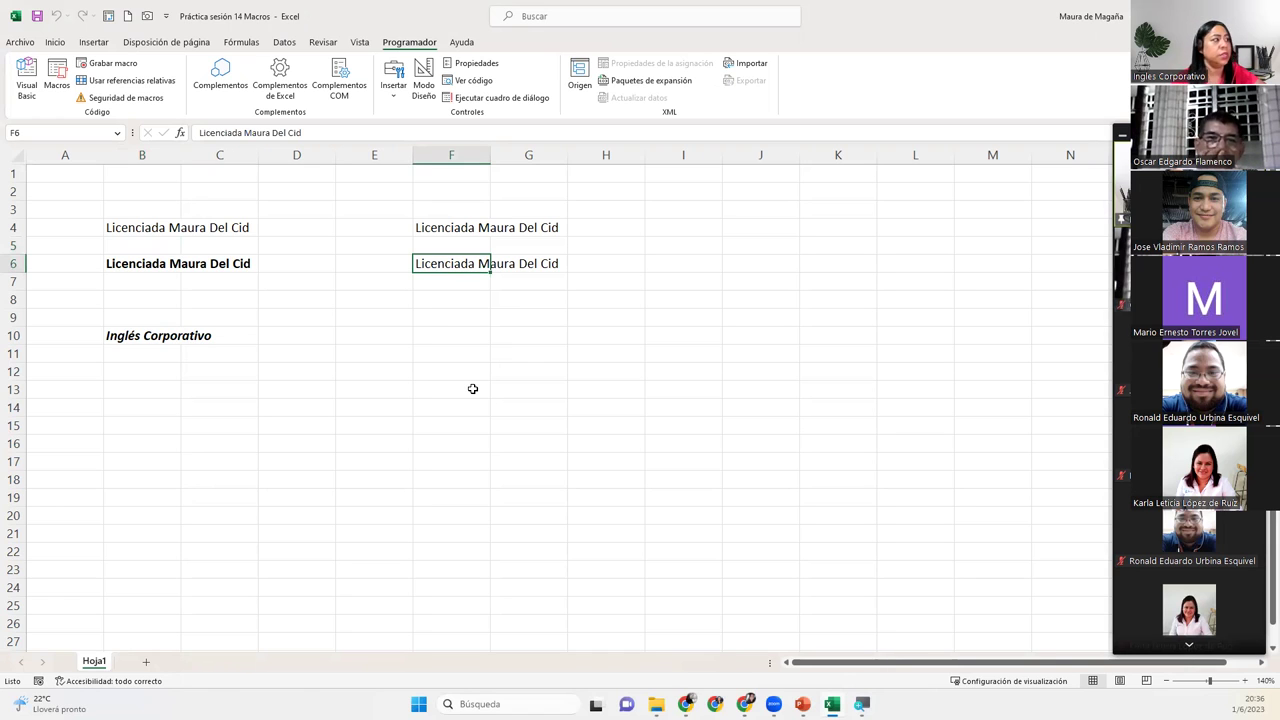
drag(491, 155, 492, 155)
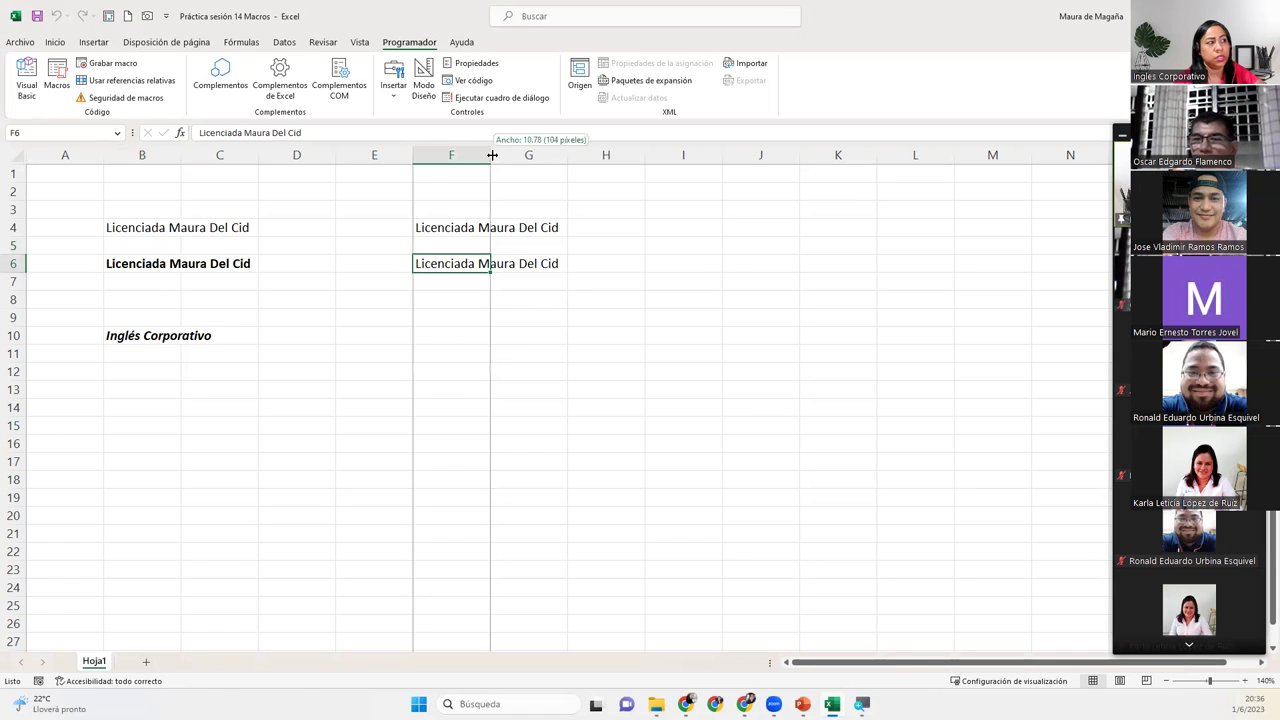
double_click(492, 155)
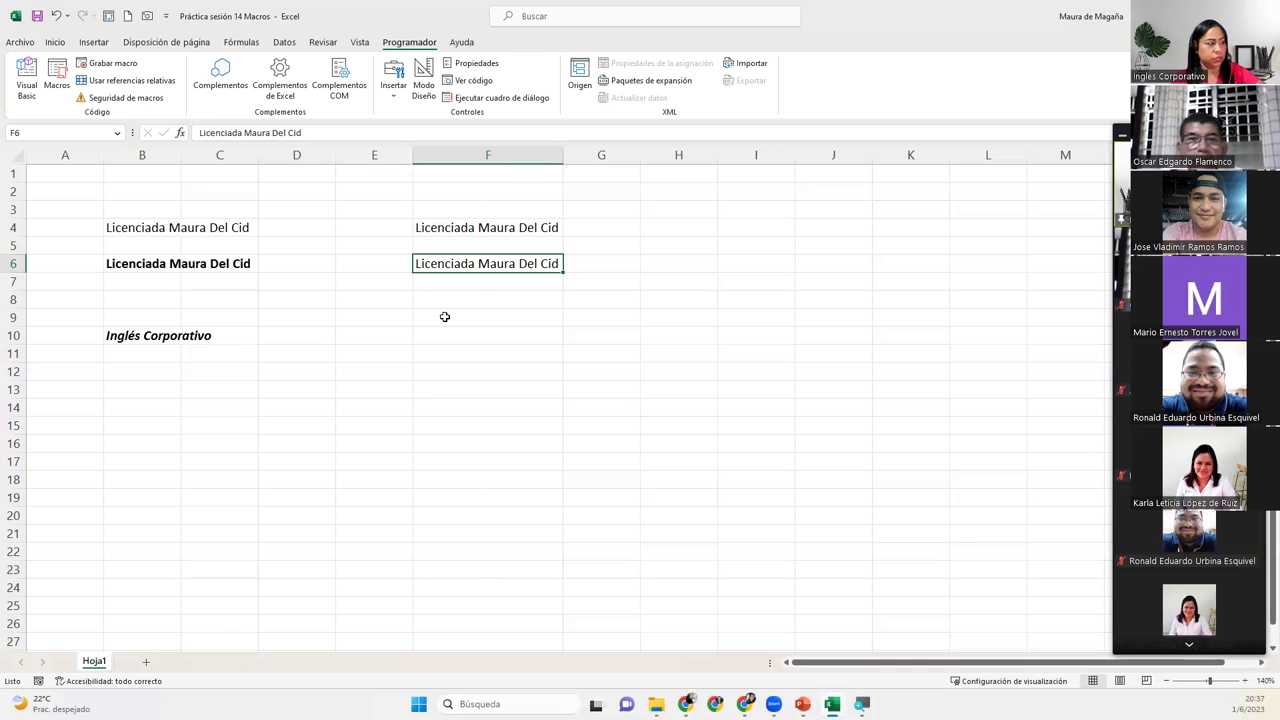
Step: Rename the Hoja1 sheet to 'Macro firma'
double_click(95, 662)
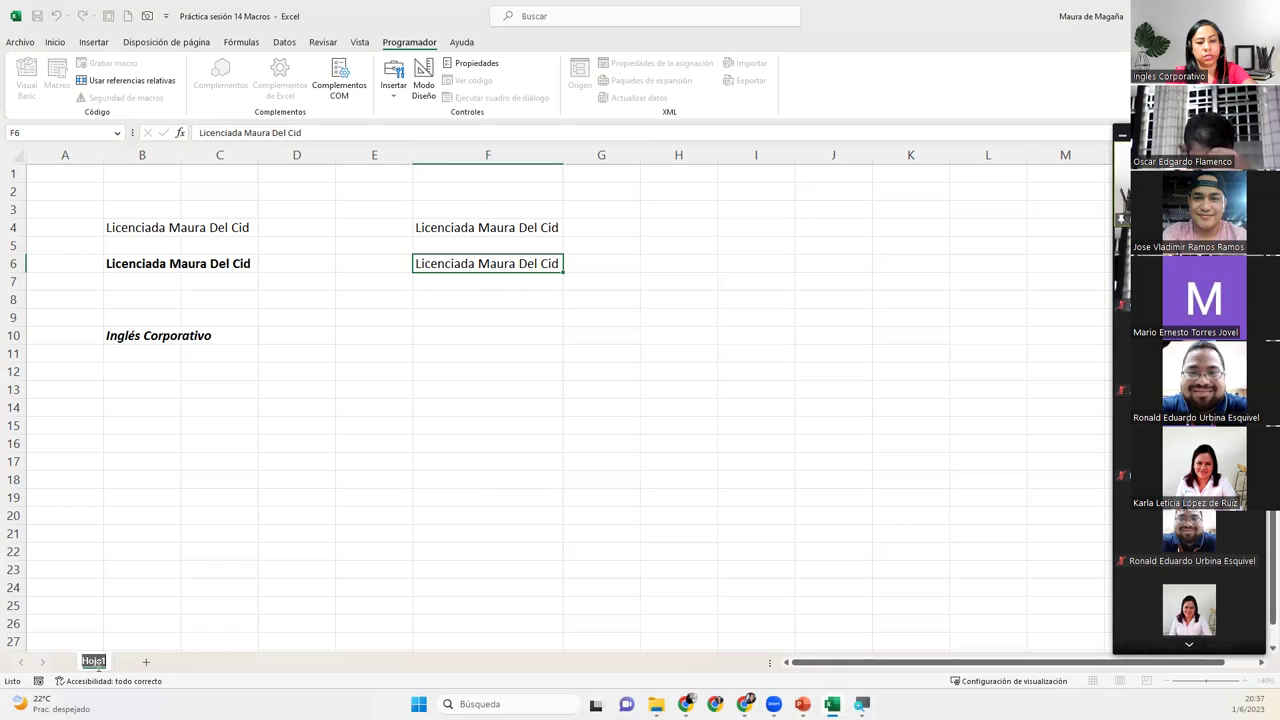
text(Nac)
key(BackSpace)
text(Macro firma)
key(Return)
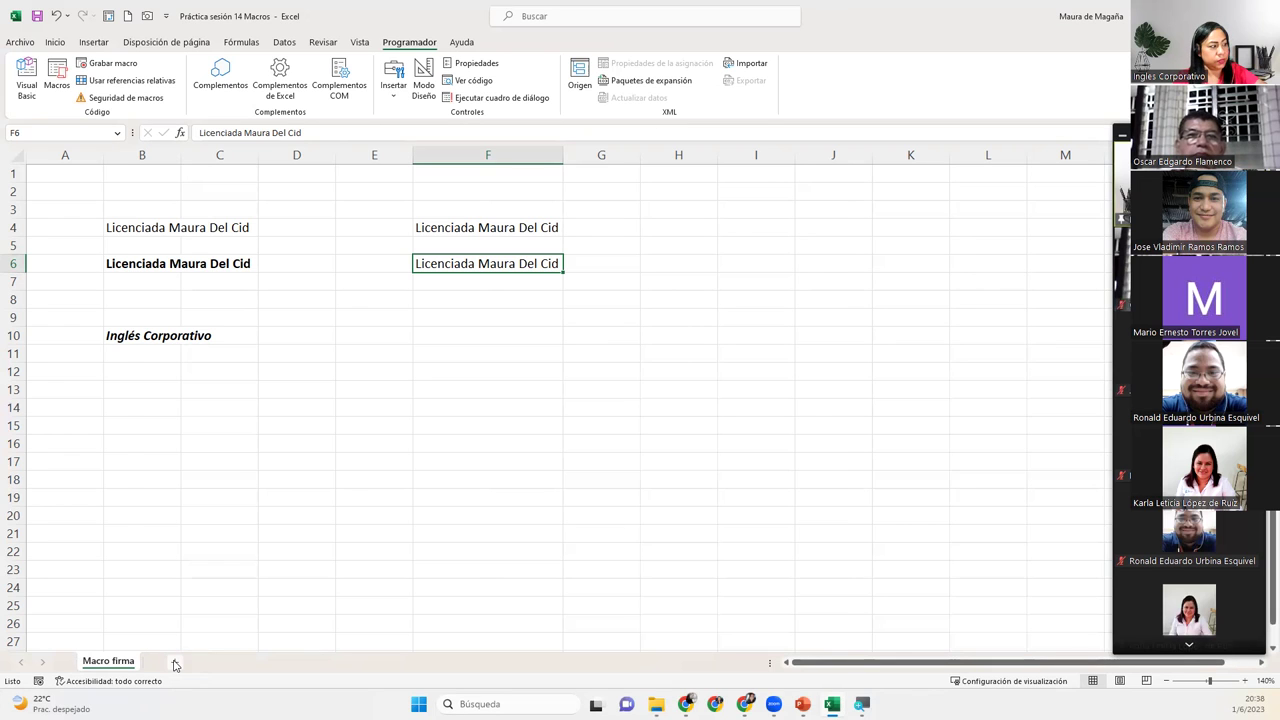
Step: Add a new sheet and name it 'Macro formato'
click(175, 664)
double_click(168, 662)
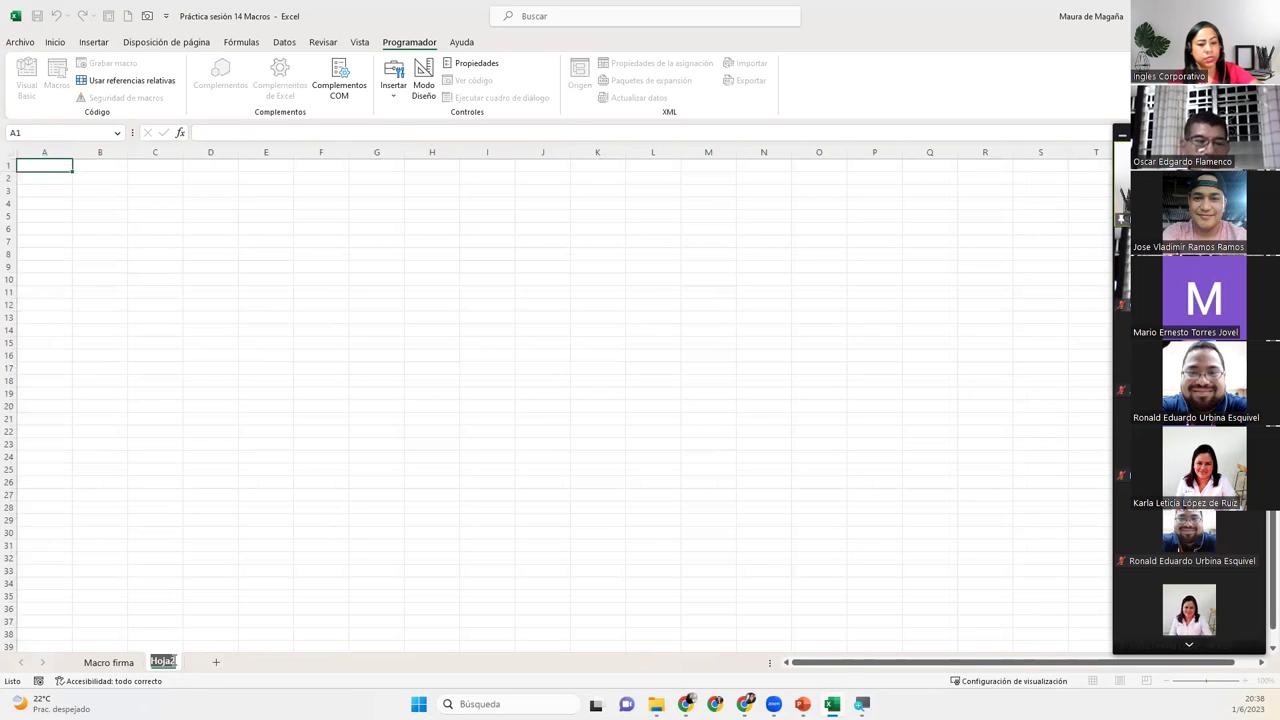
text(Macro formato)
key(Return)
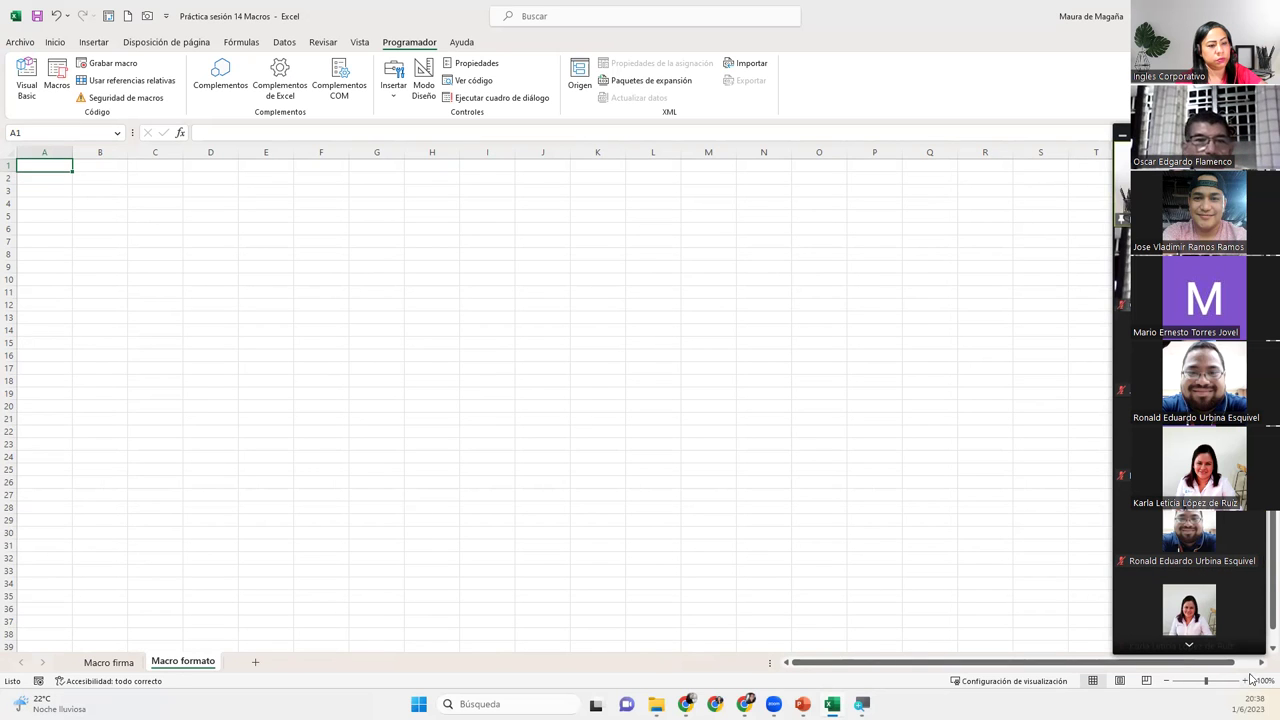
Step: Zoom in on the Macro formato sheet and select the heading range B2:D2
scroll(1071, 517, up, 8)
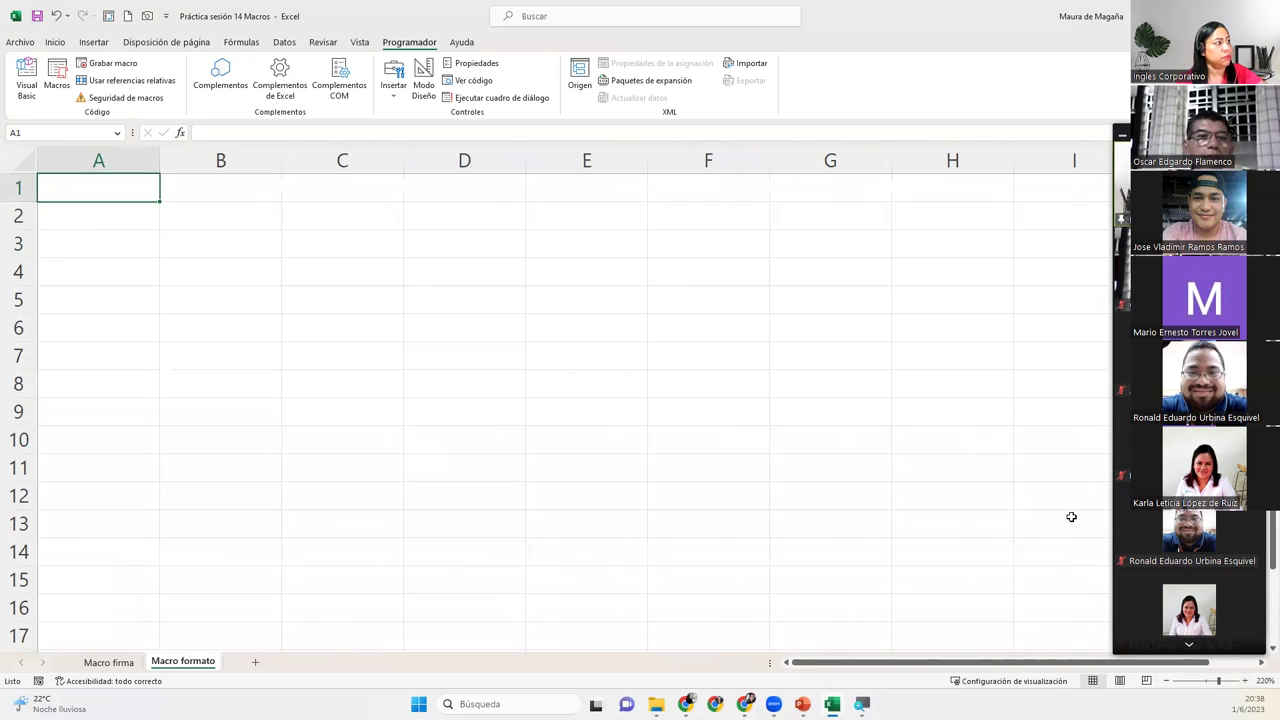
click(260, 214)
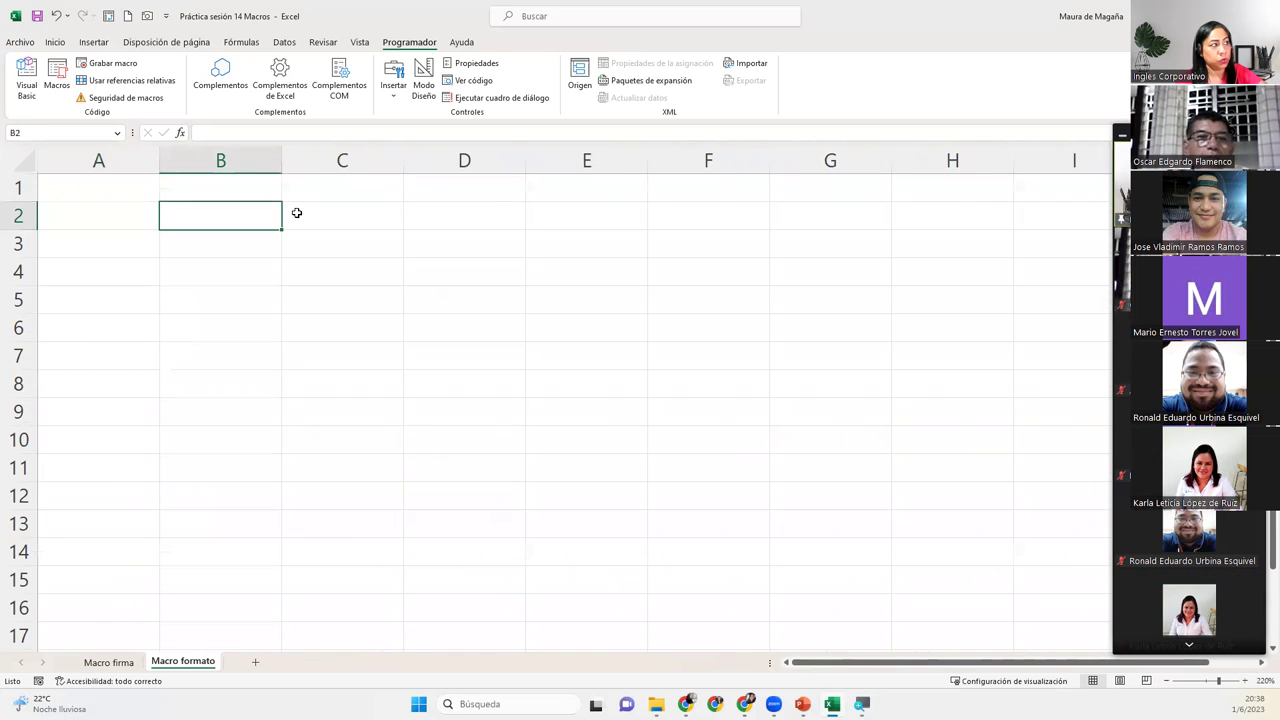
drag(297, 213, 449, 215)
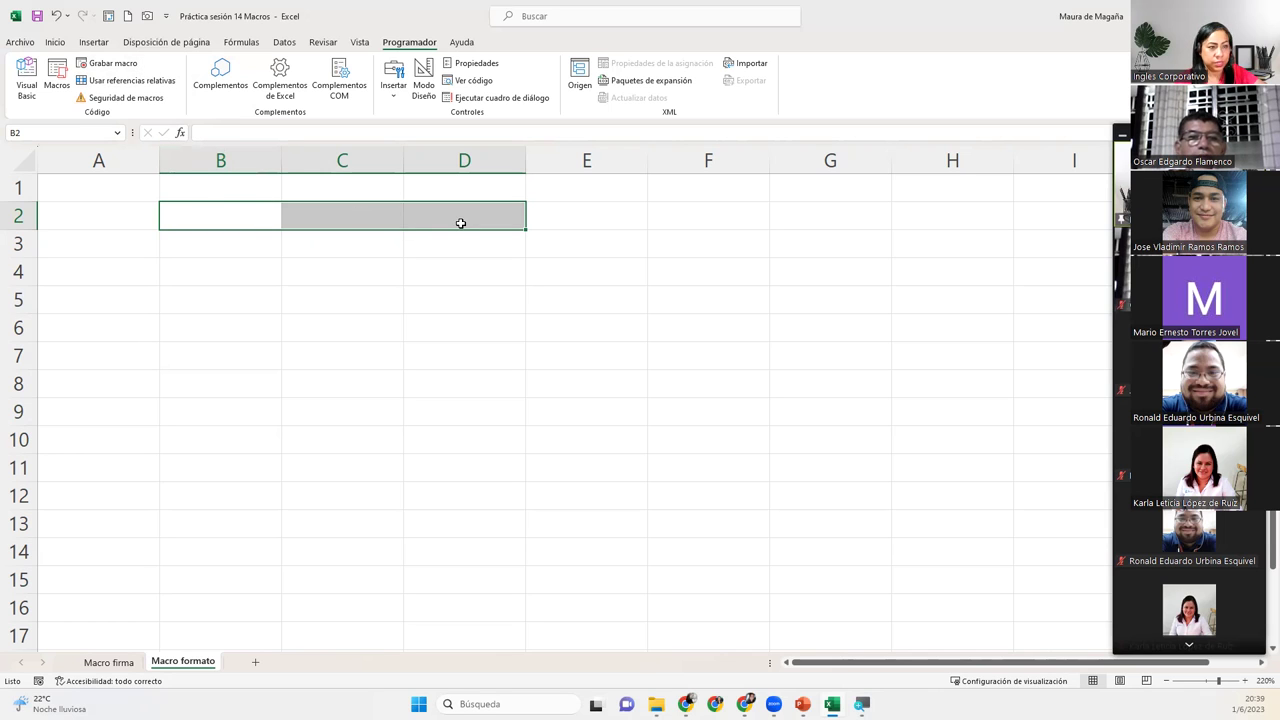
Step: Name the new macro FormatoEncabezado with shortcut Ctrl+Shift+E, stored in Este libro
click(118, 66)
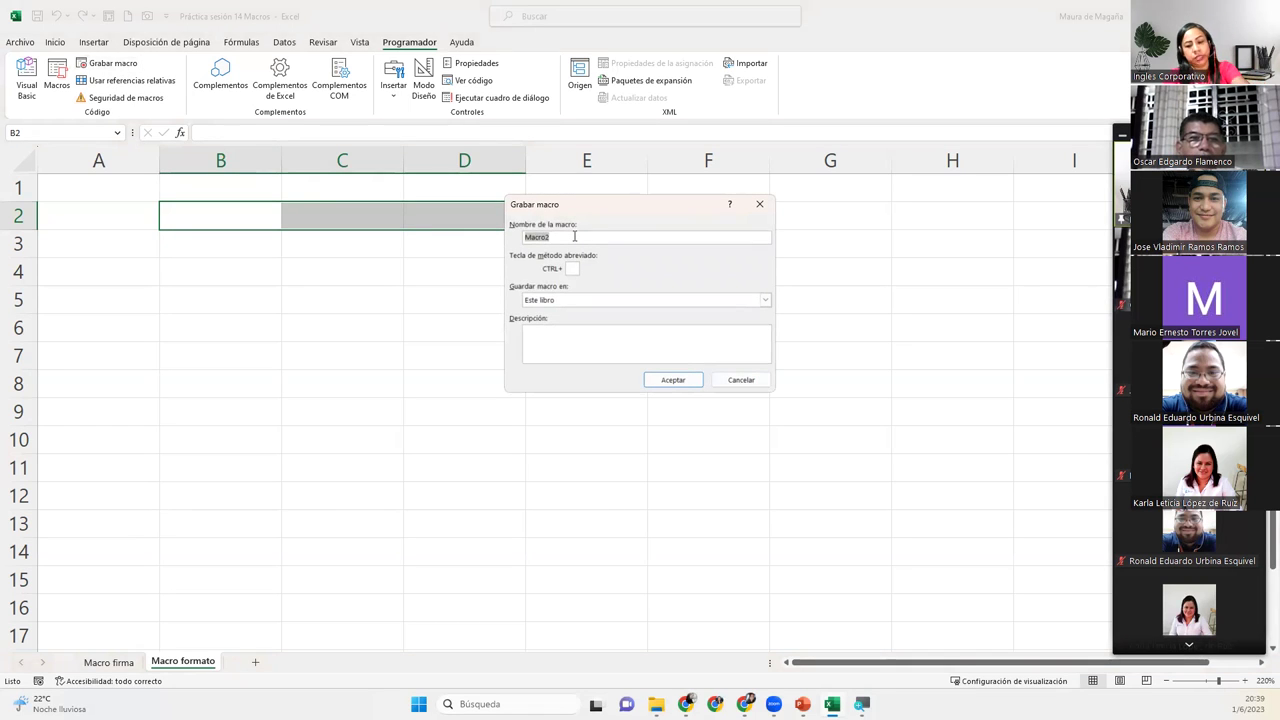
text(FormatoEncabezado)
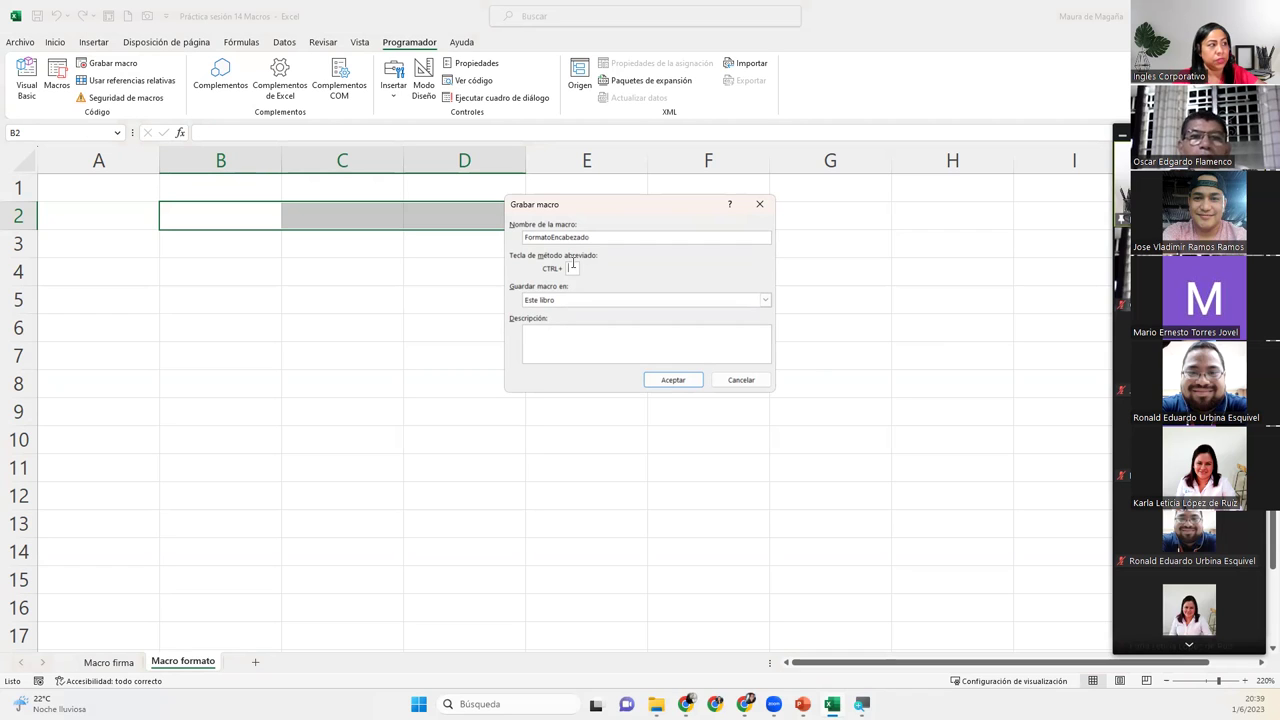
text(E)
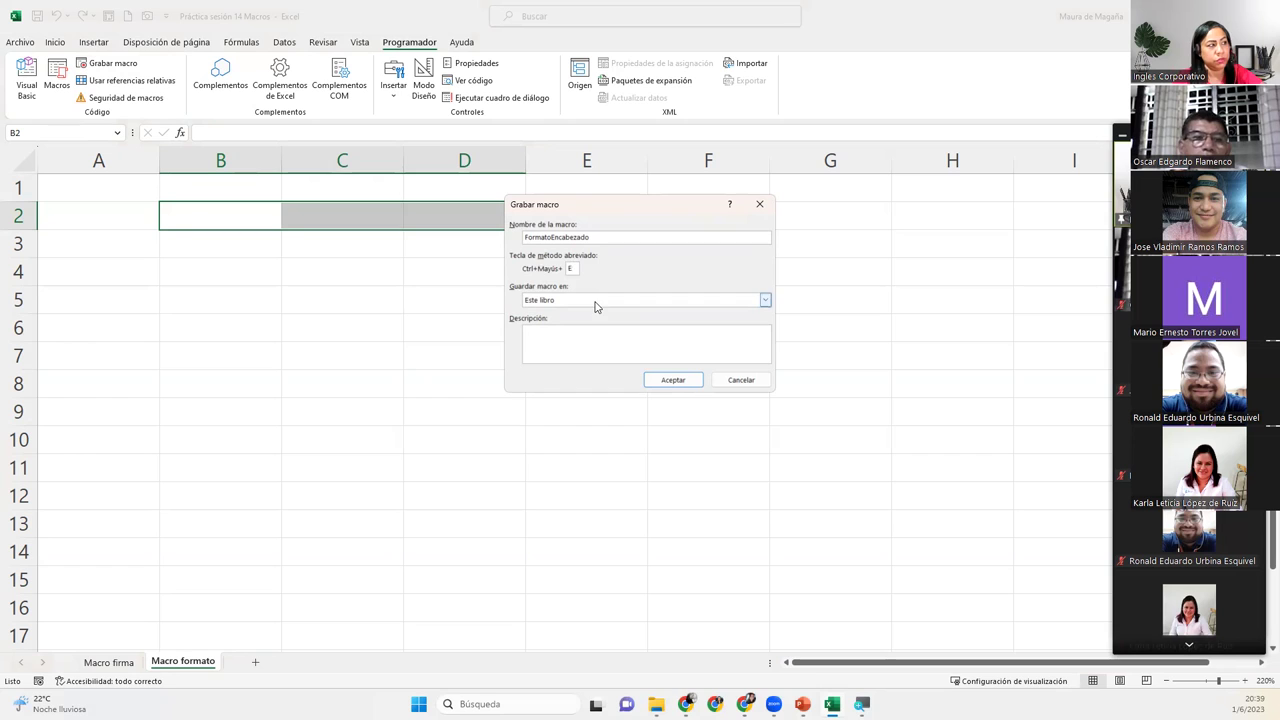
click(597, 331)
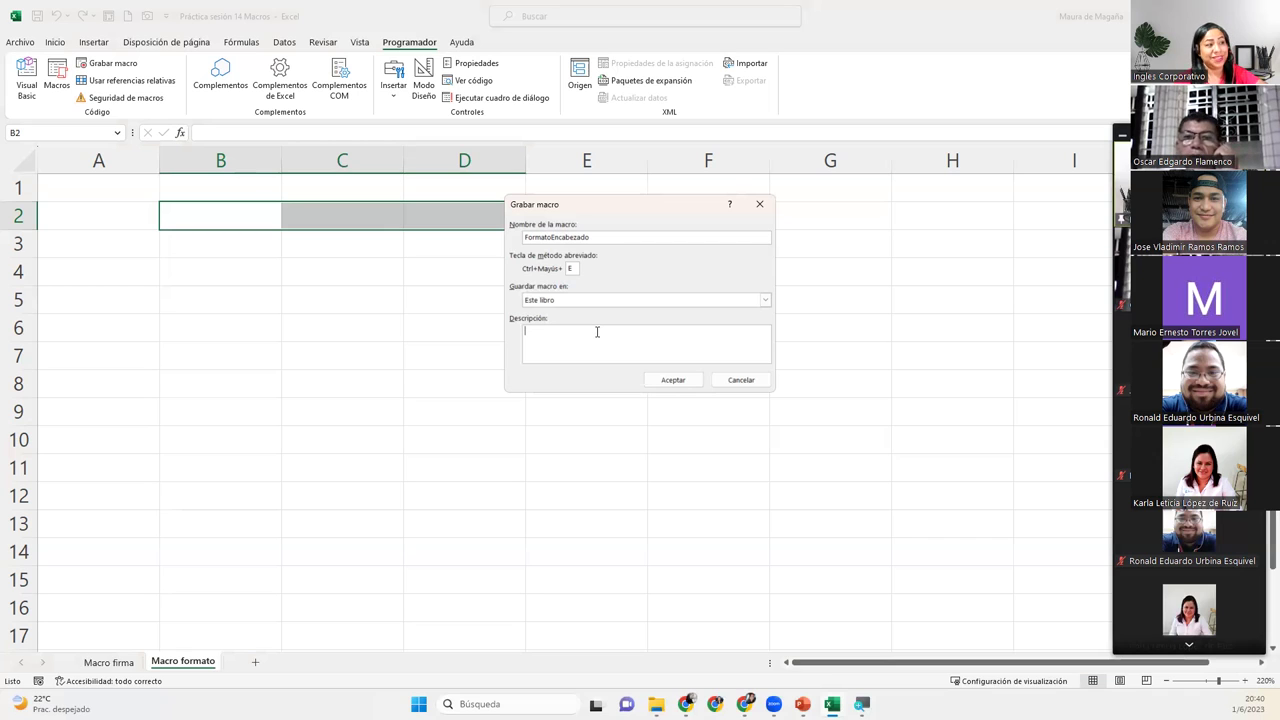
Step: Enter the macro description 'Aplica formato institucional al encabezado de la tabla'
text(Aplica)
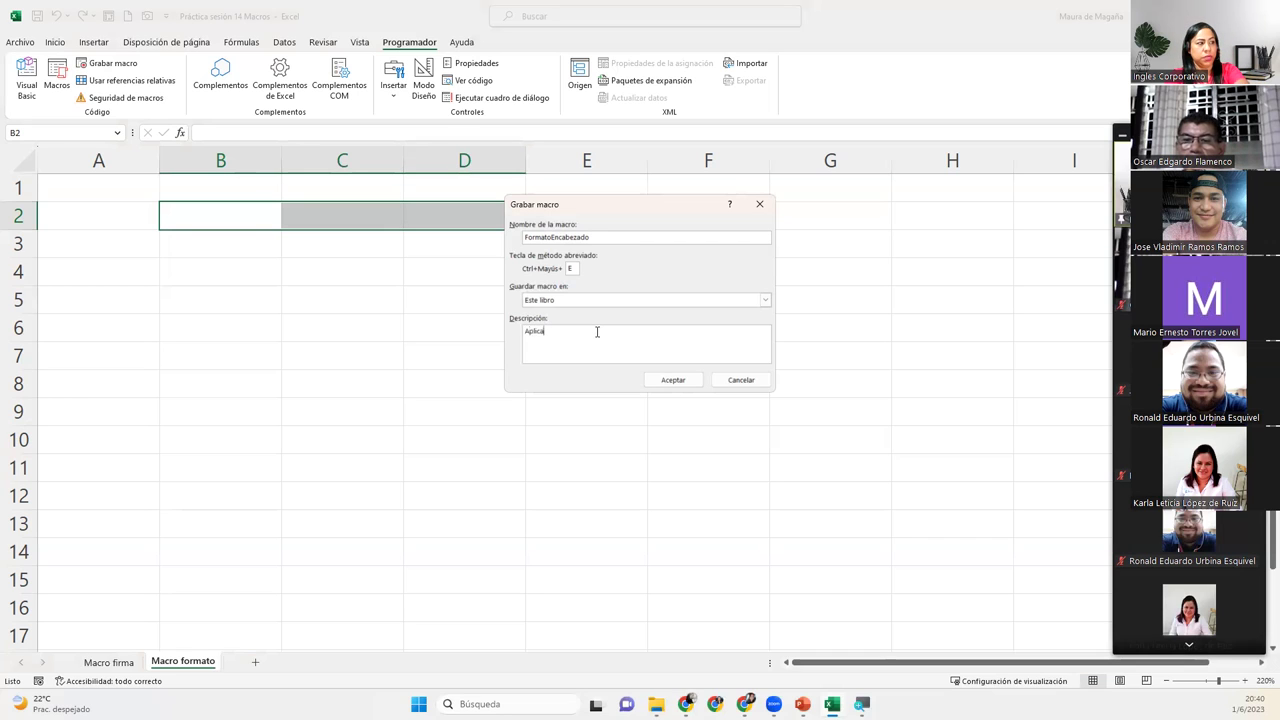
text( formato)
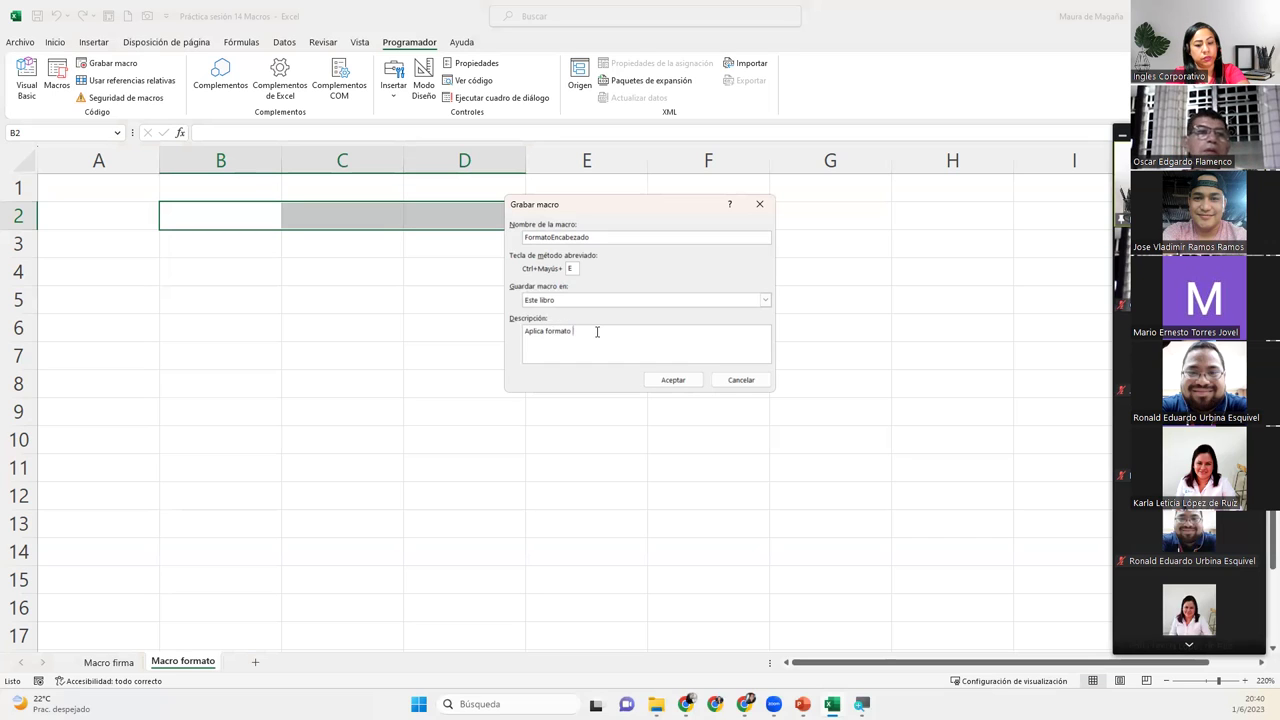
text( institucional al encabezado de la tabla)
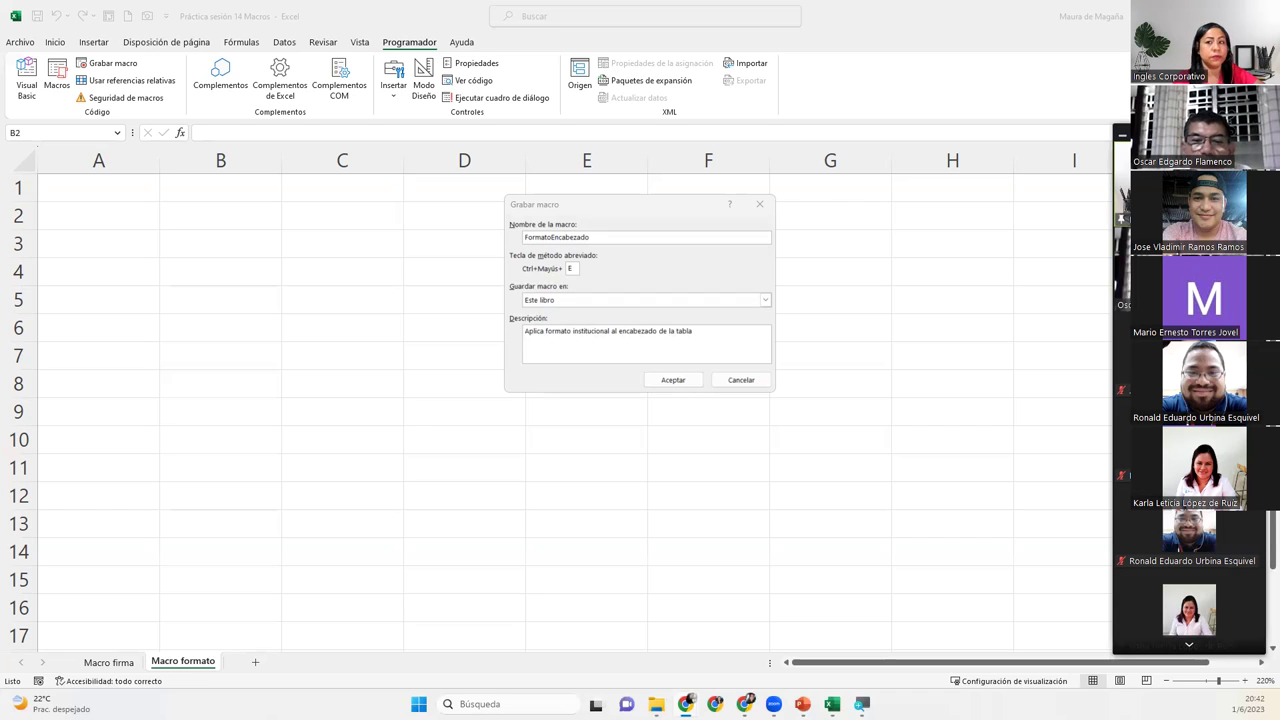
key(alt+Tab)
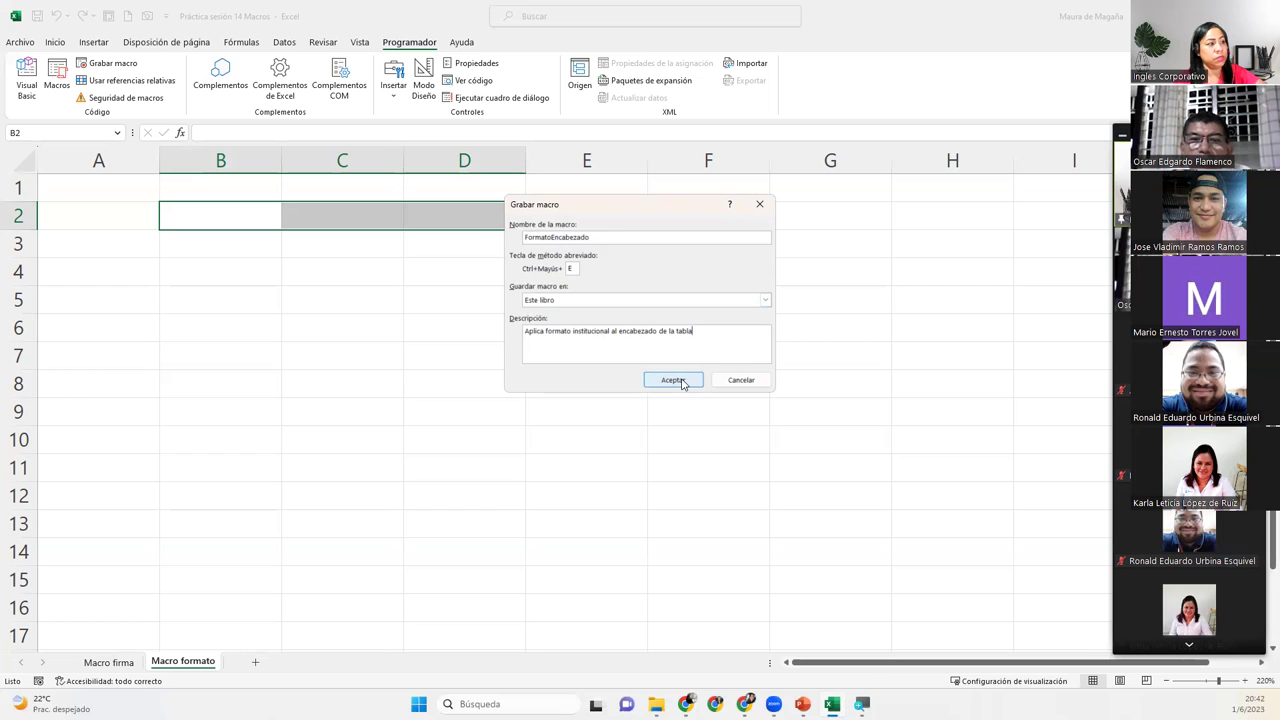
Step: Begin recording FormatoEncabezado and bring up the Inicio formatting options
click(681, 380)
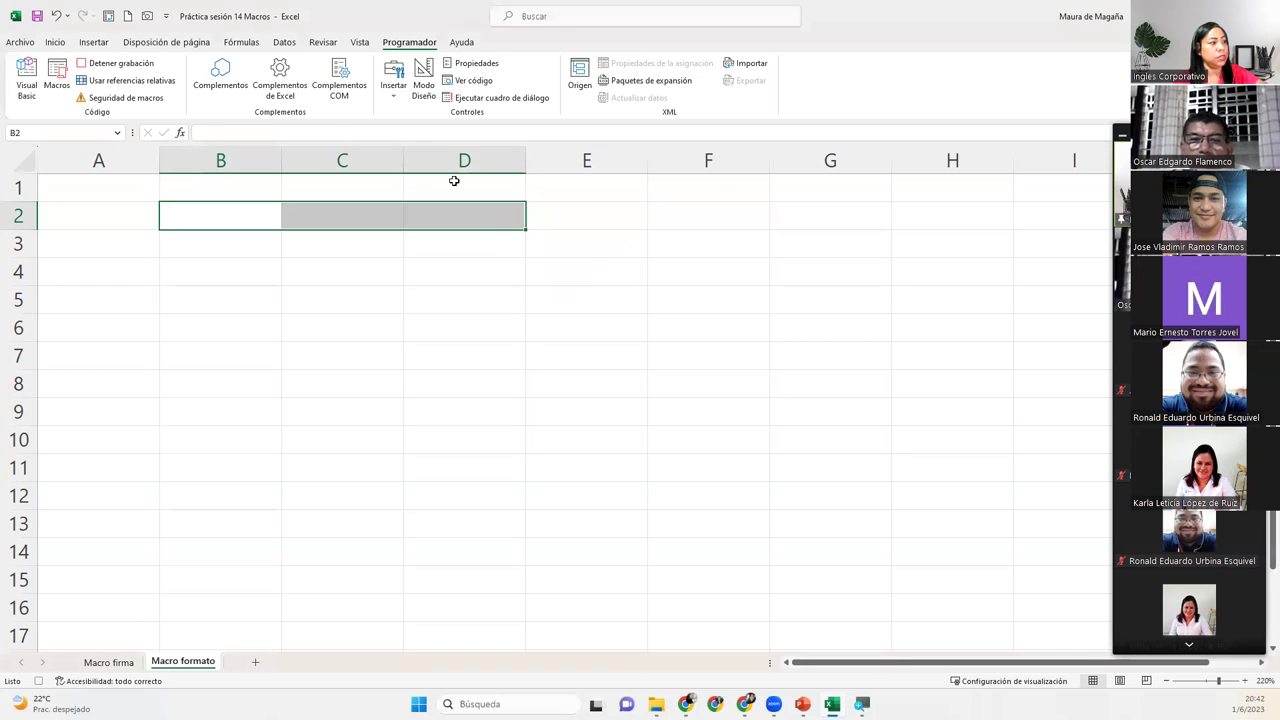
click(62, 42)
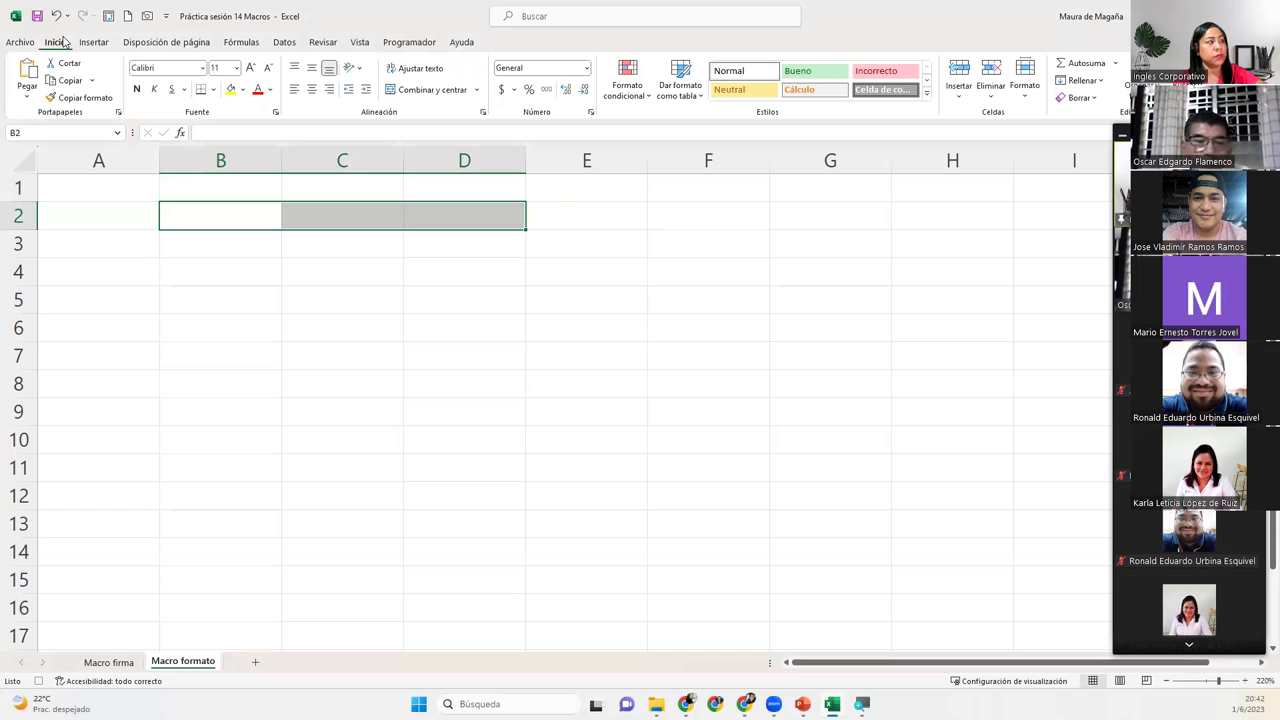
Step: Apply Candara Light at size 12 to the B2:D2 header cells
click(203, 70)
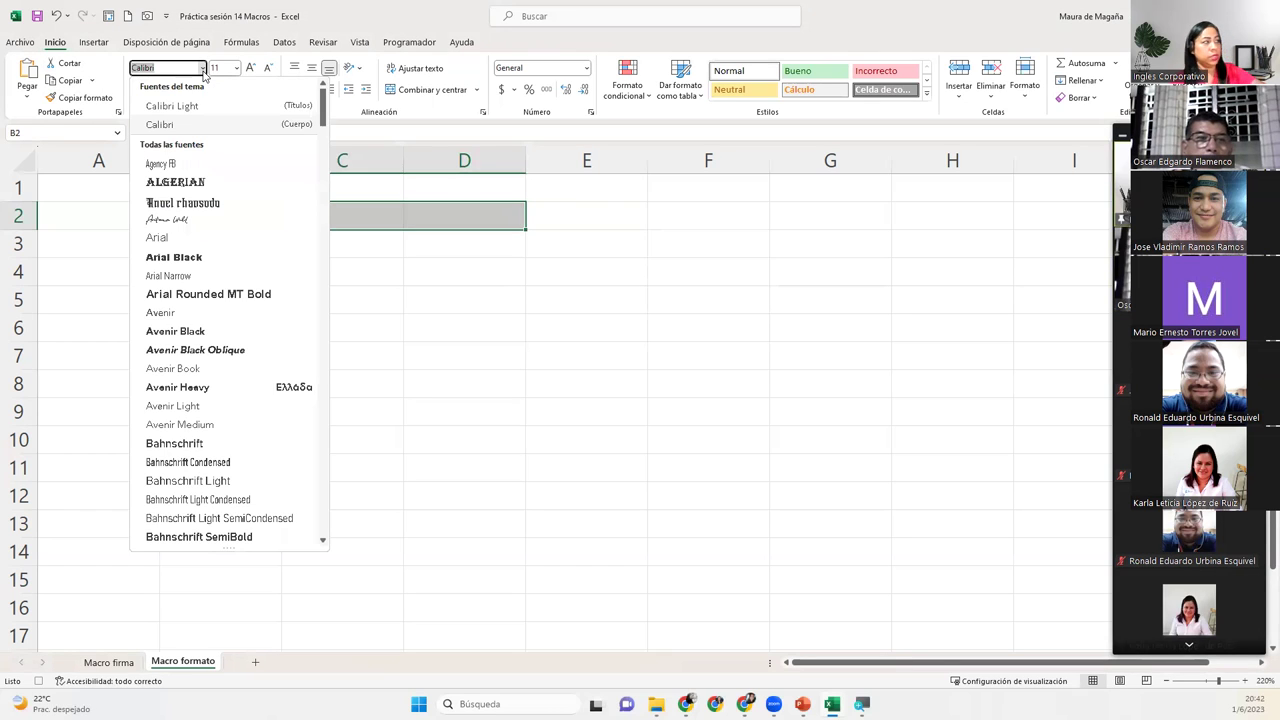
text(Cand)
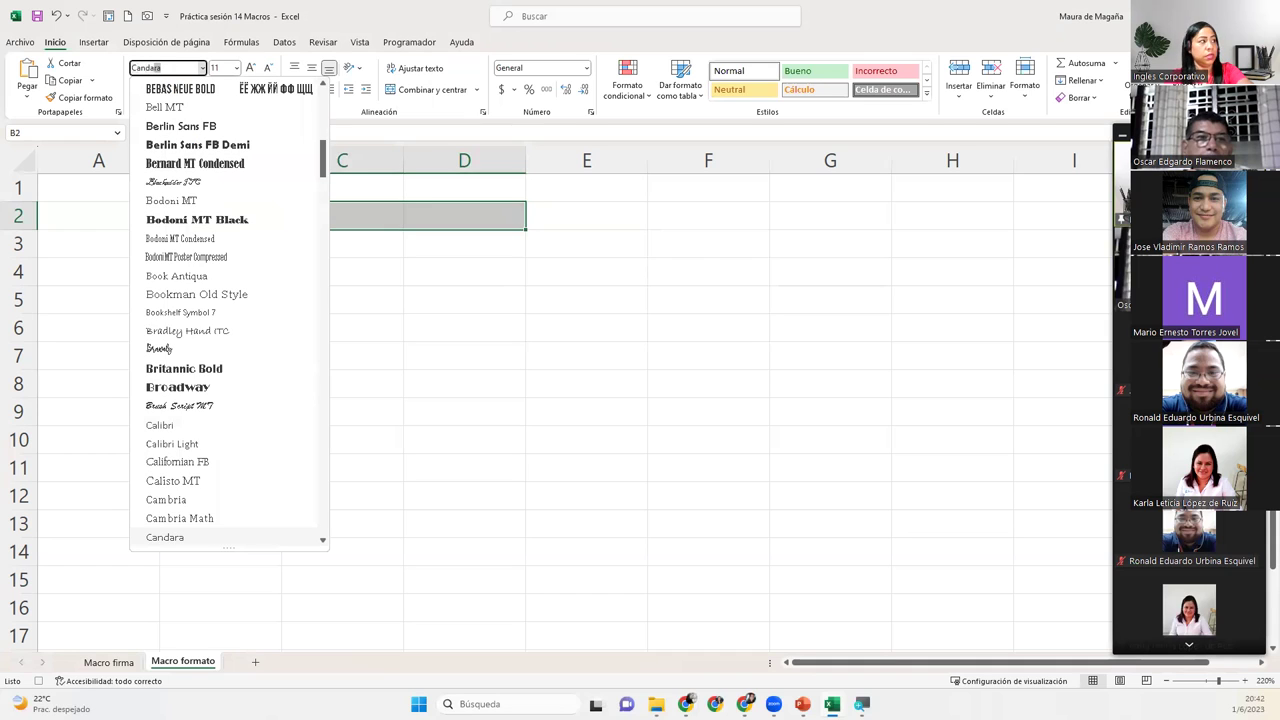
text(ara)
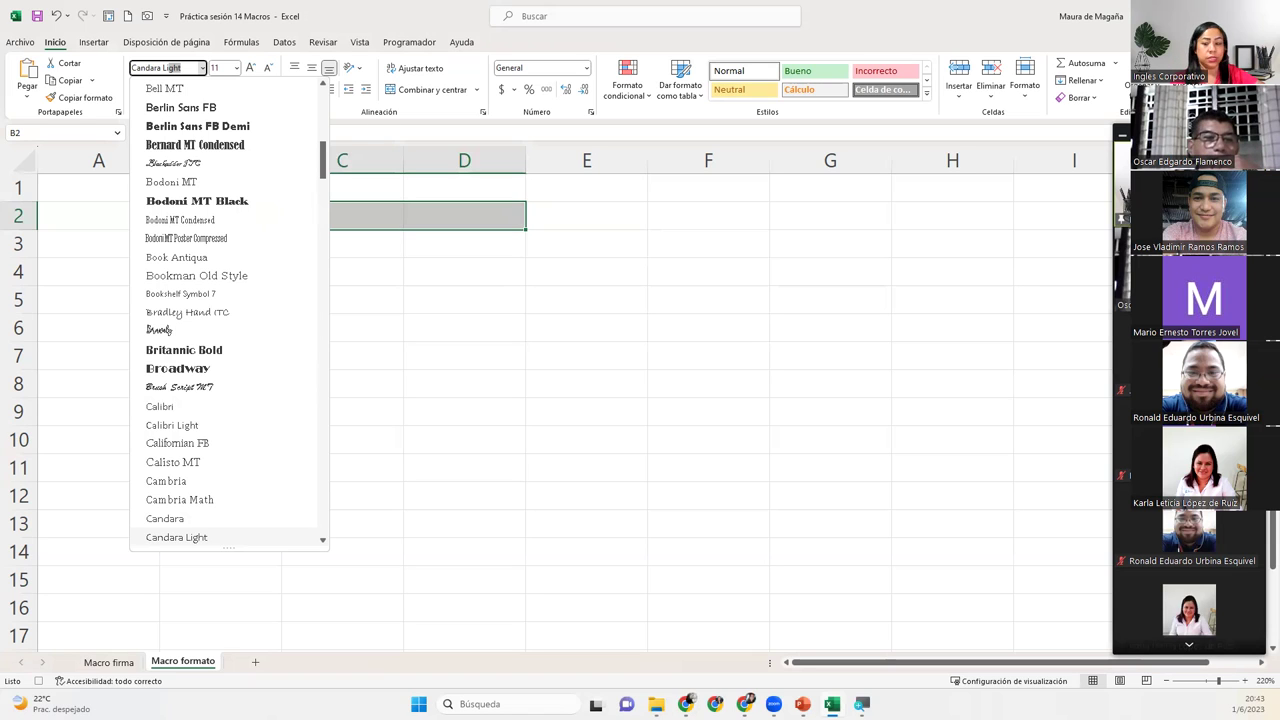
key(Return)
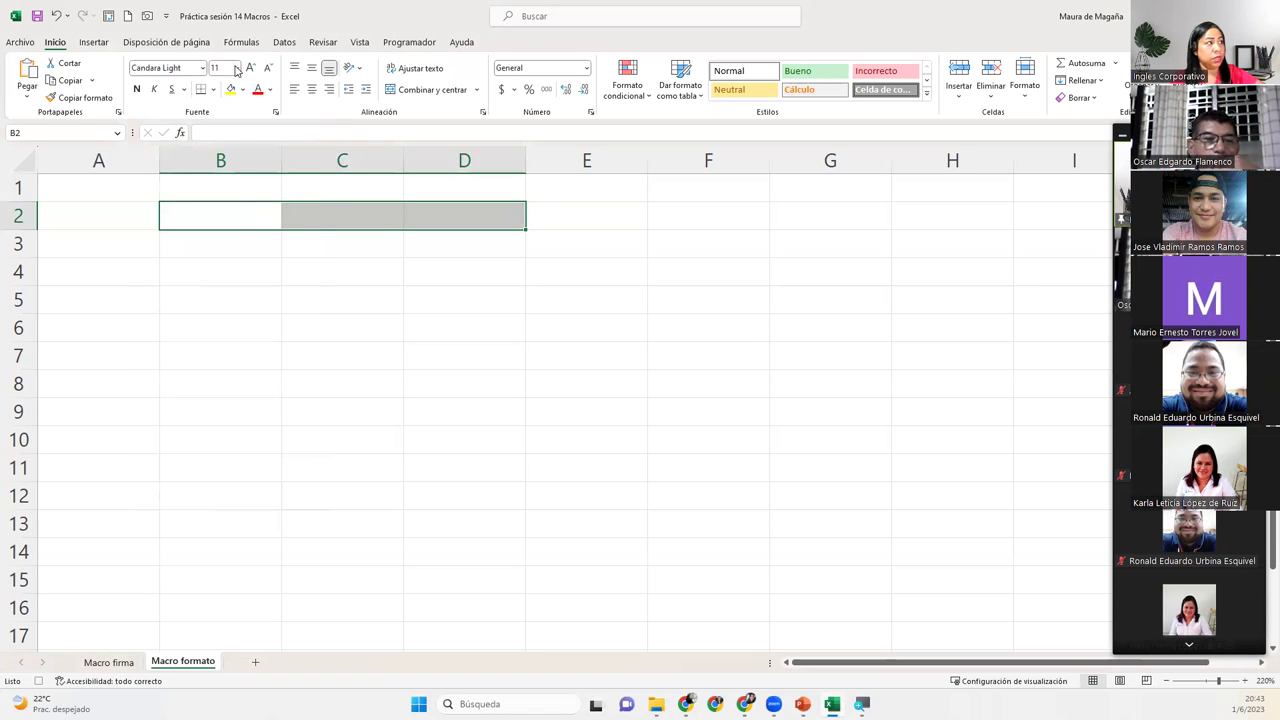
click(236, 67)
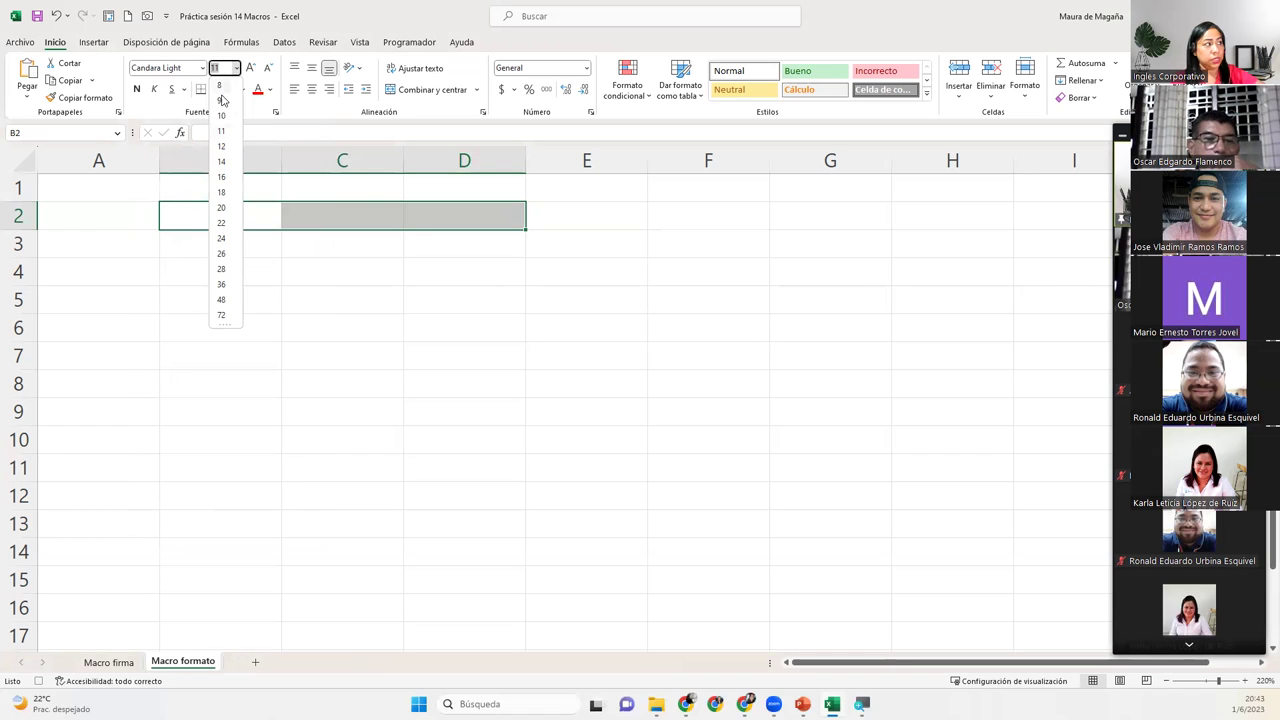
click(222, 147)
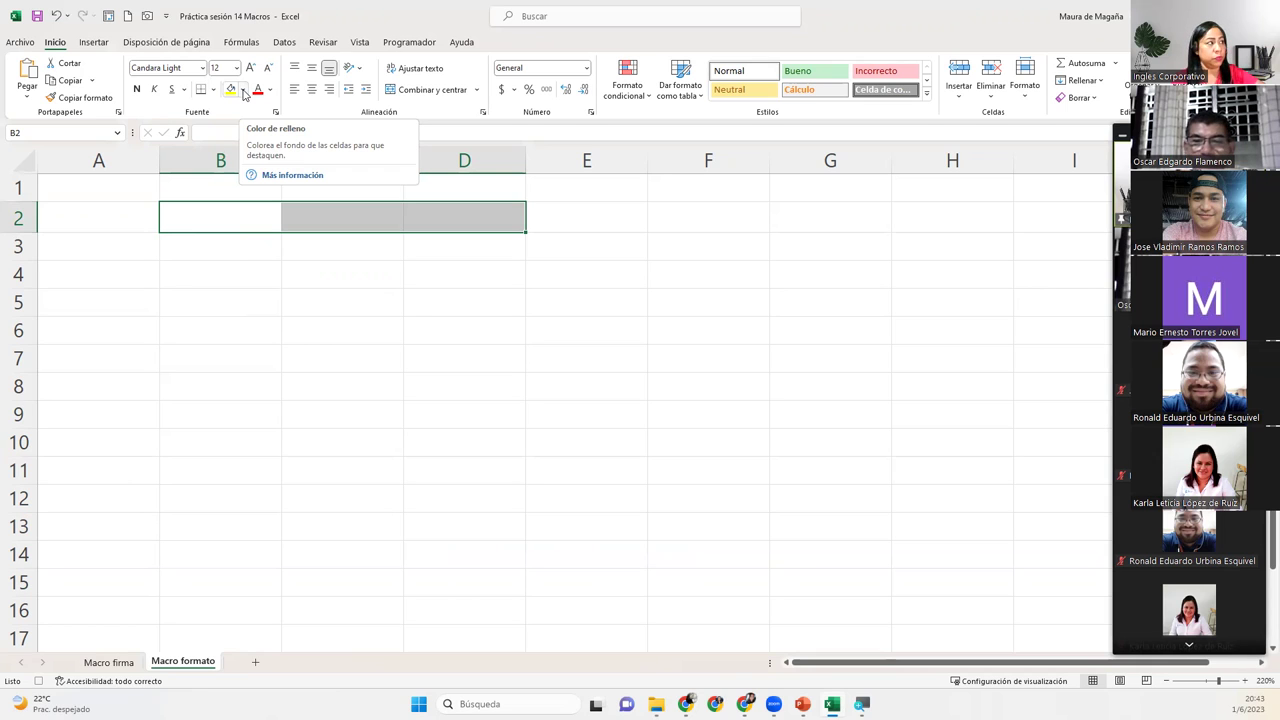
Step: Fill B2:D2 with Azul, Énfasis 1, Claro 80% and make the text standard Azul
click(243, 92)
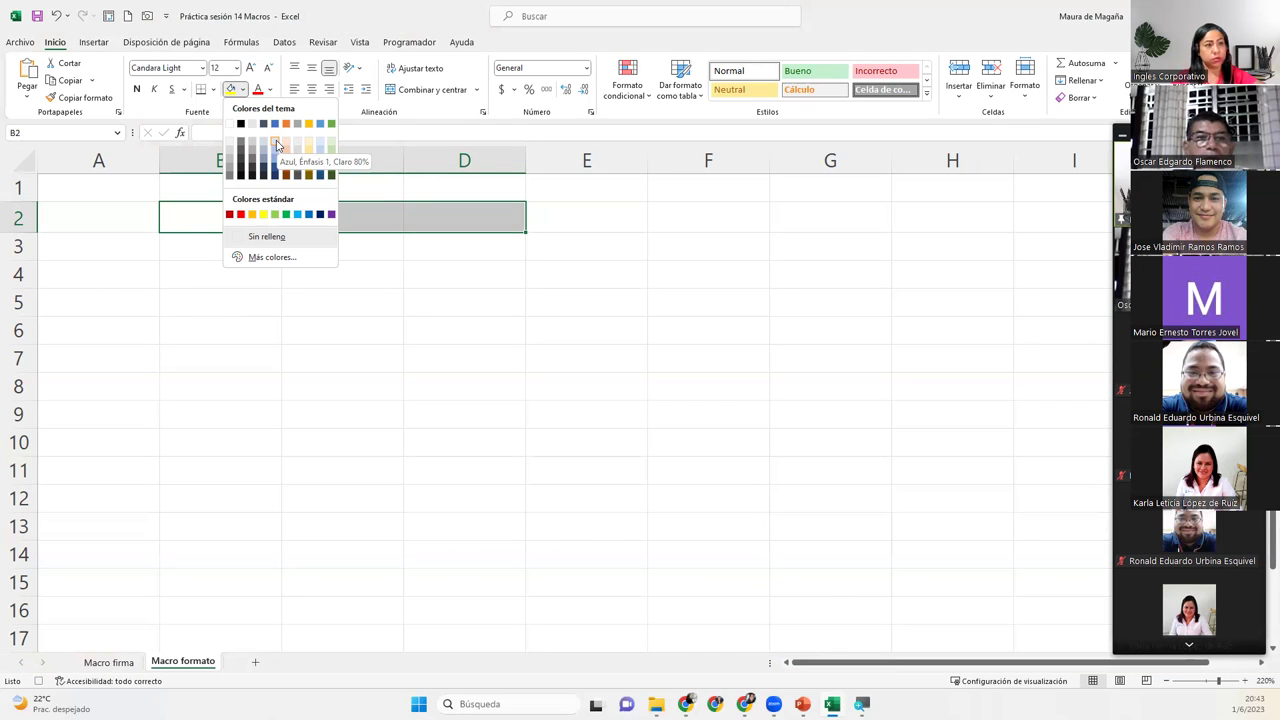
click(277, 146)
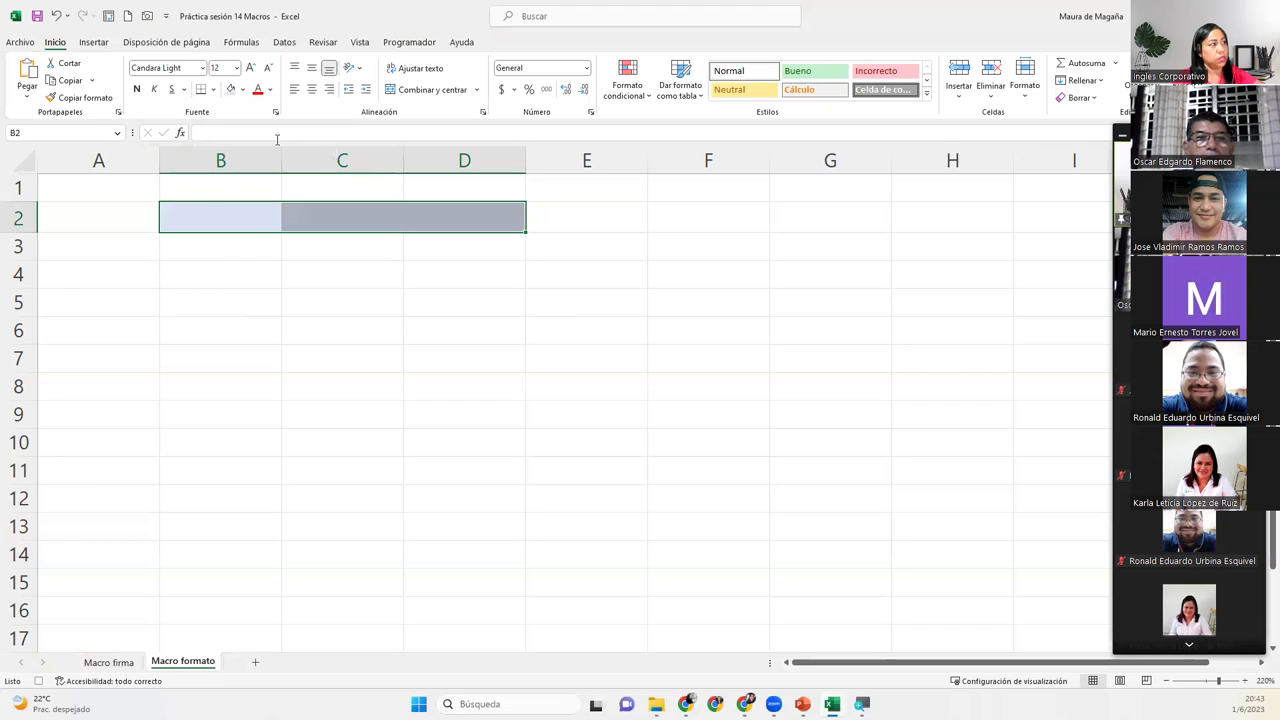
click(271, 89)
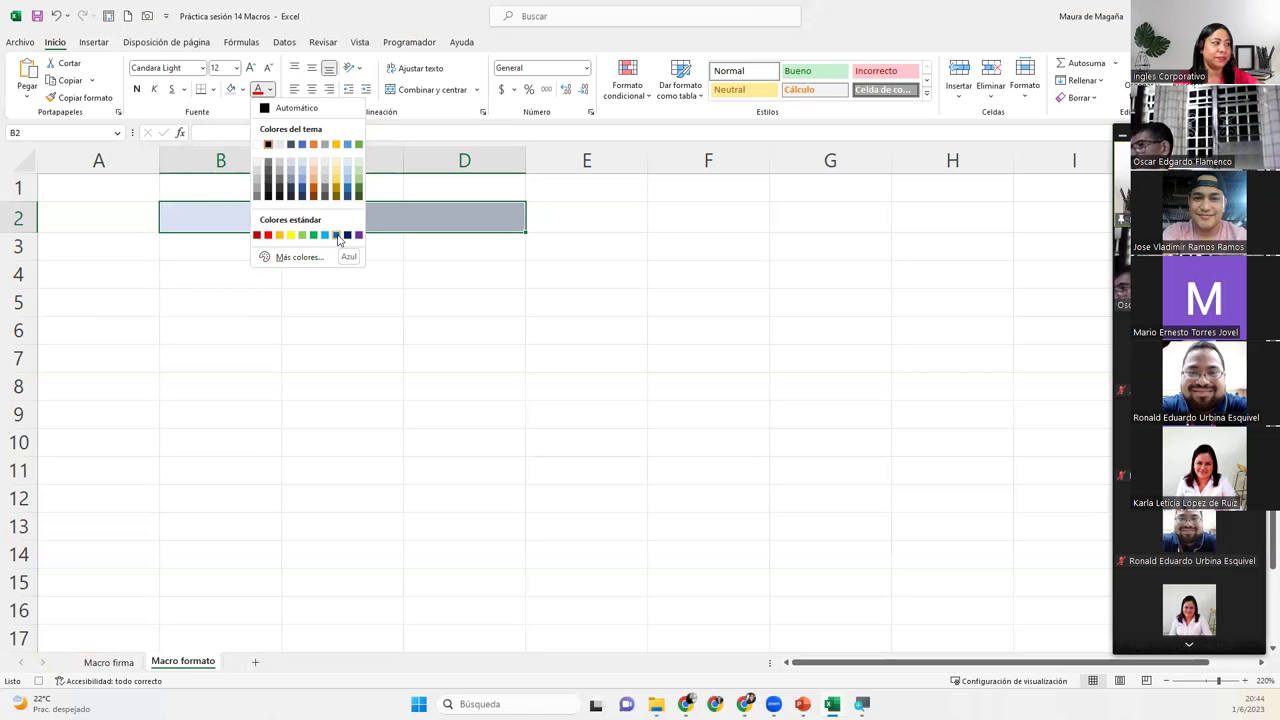
click(337, 235)
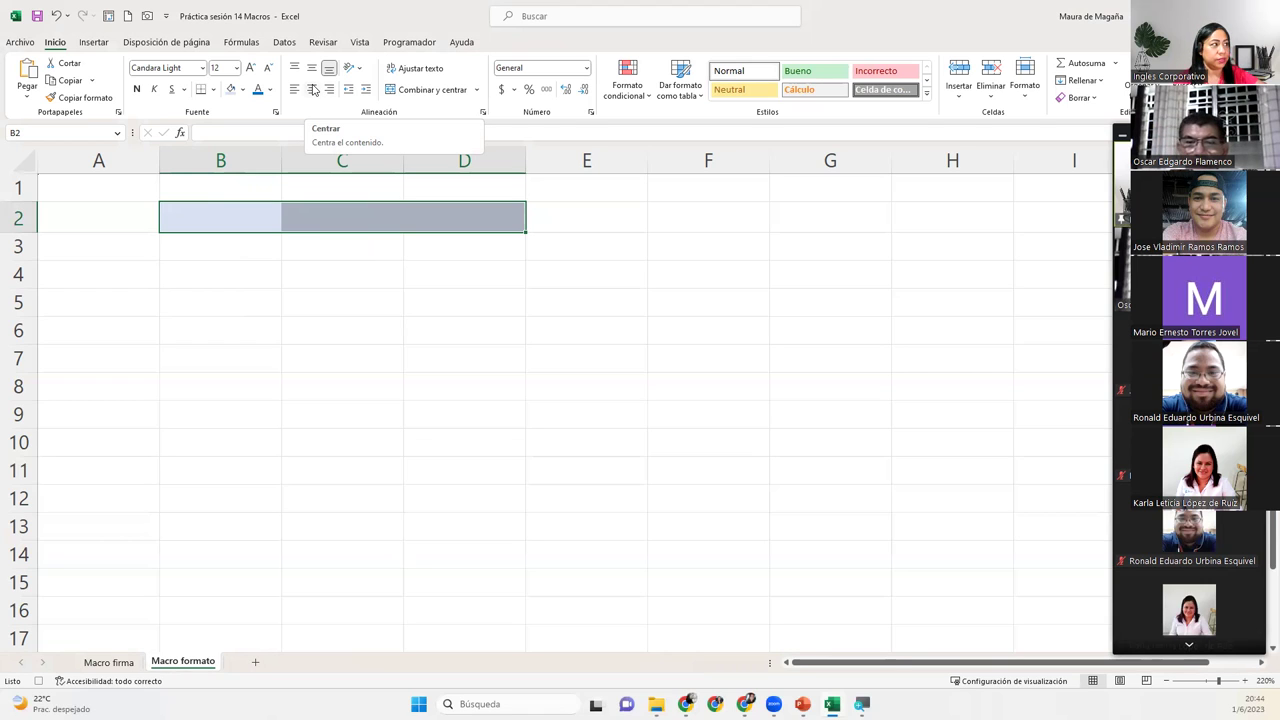
Step: Center the B2:D2 header contents both horizontally and vertically
click(313, 90)
click(312, 68)
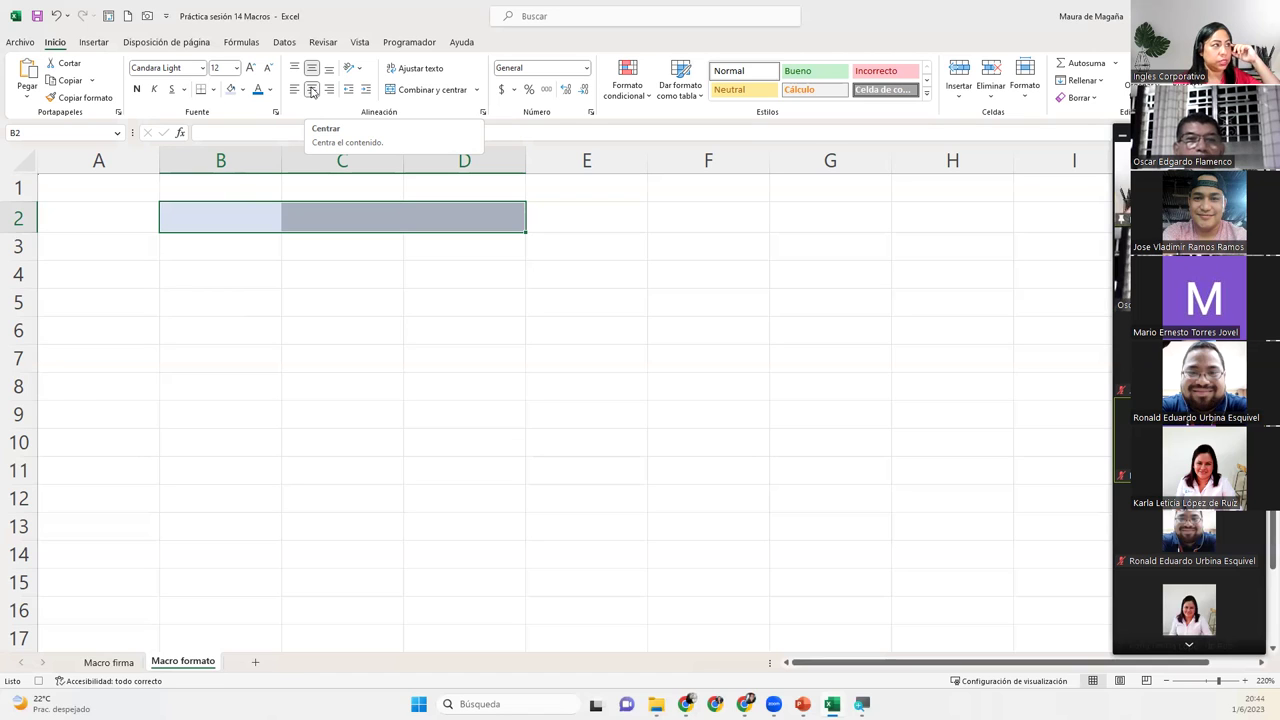
click(312, 90)
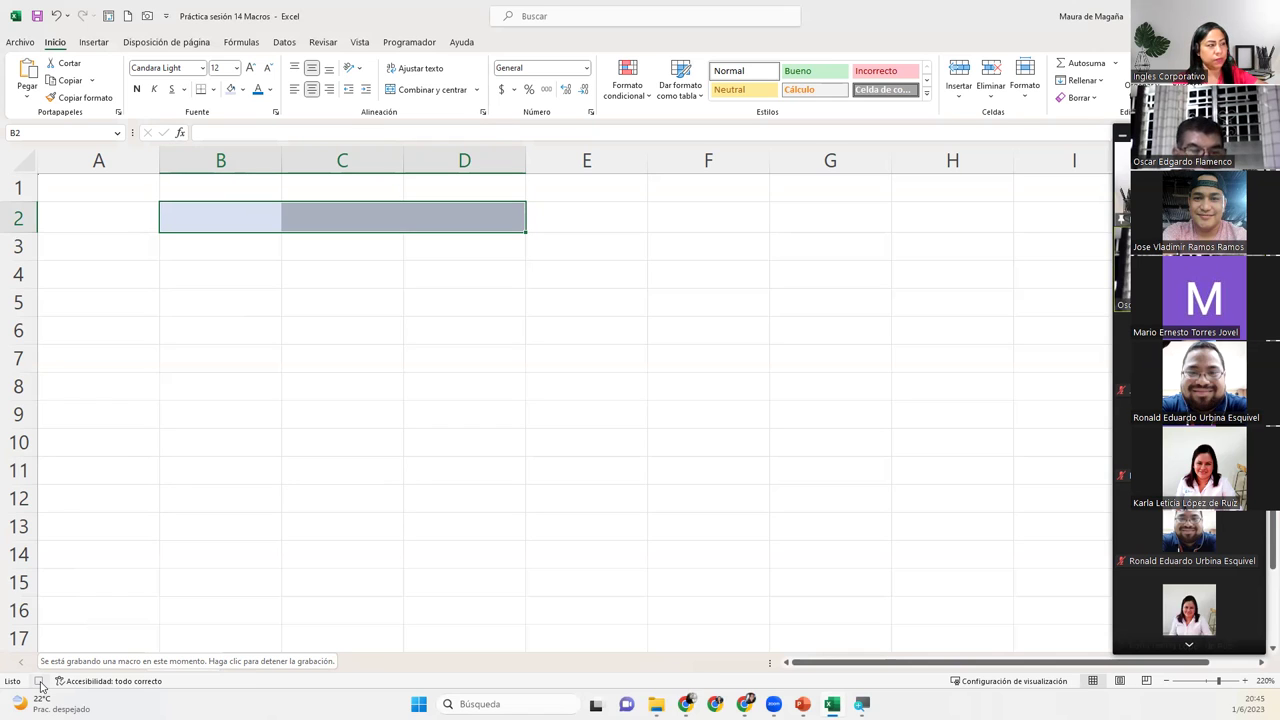
Step: Stop the macro recording, zoom the sheet out to 130%, and select cell G2
click(40, 683)
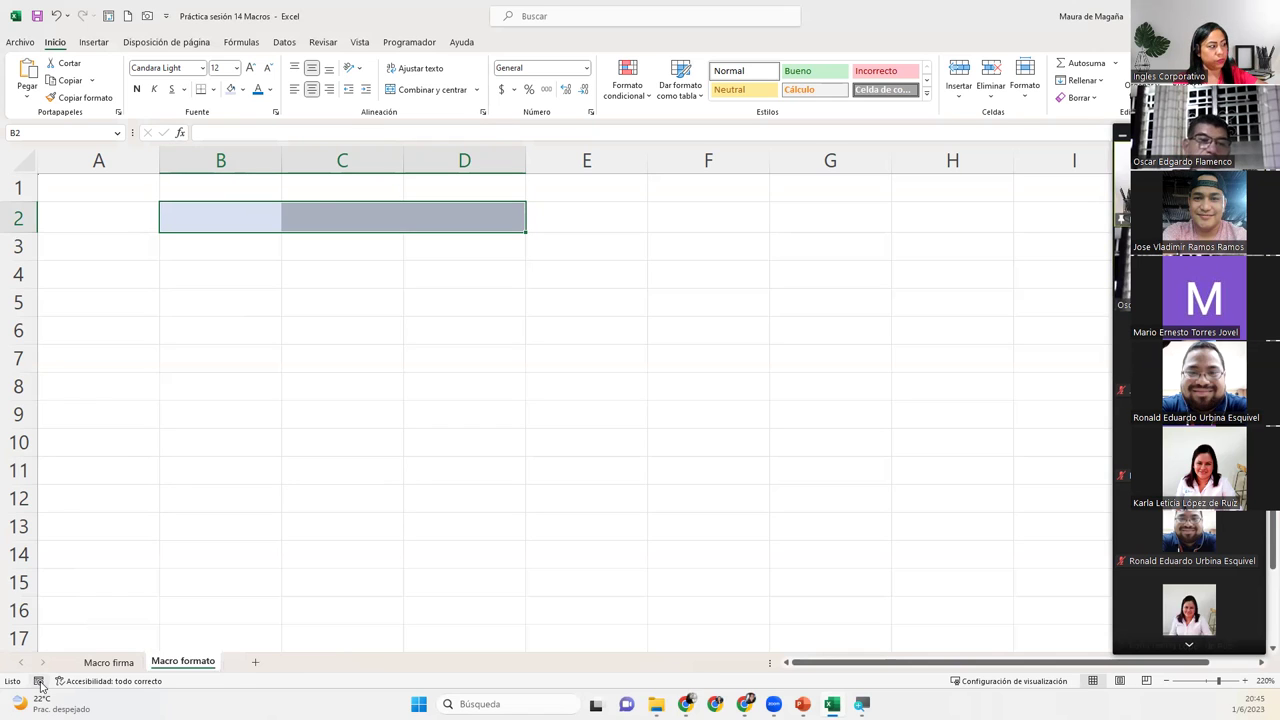
click(886, 250)
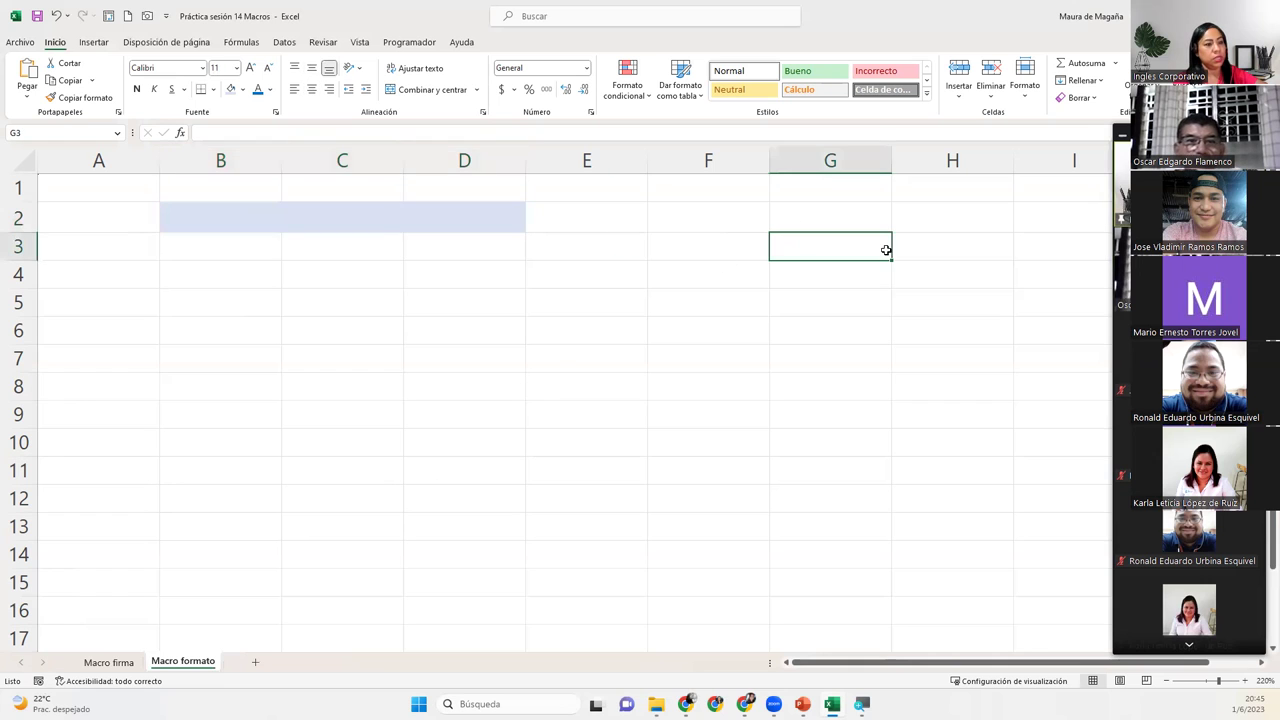
click(1165, 683)
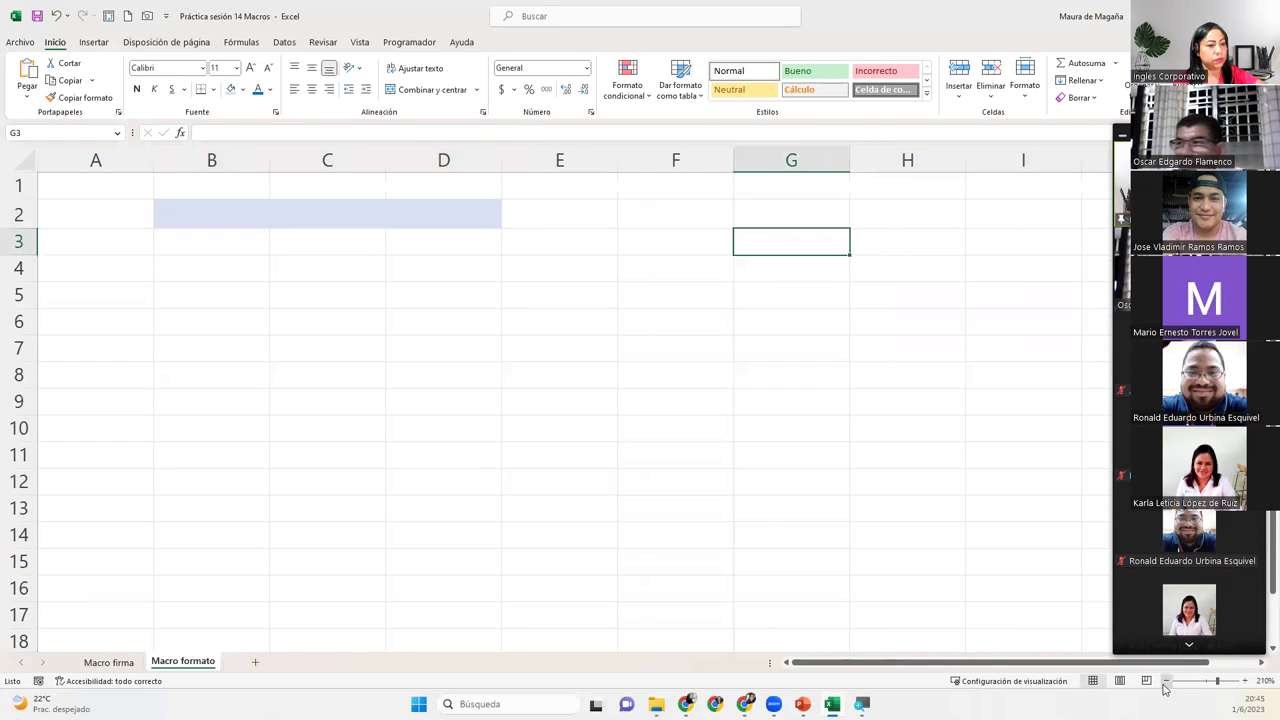
click(1165, 683)
click(1165, 683)
click(1165, 683)
click(1165, 683)
click(1165, 683)
click(1165, 682)
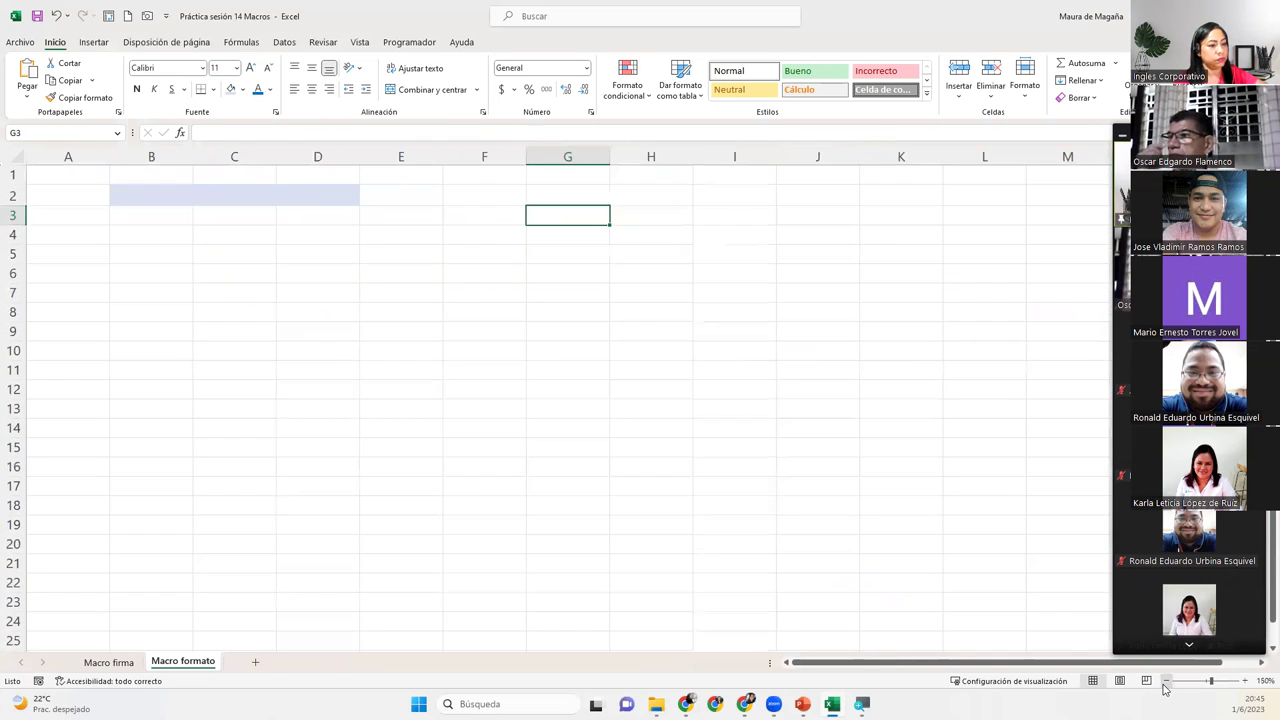
click(1165, 682)
click(1165, 682)
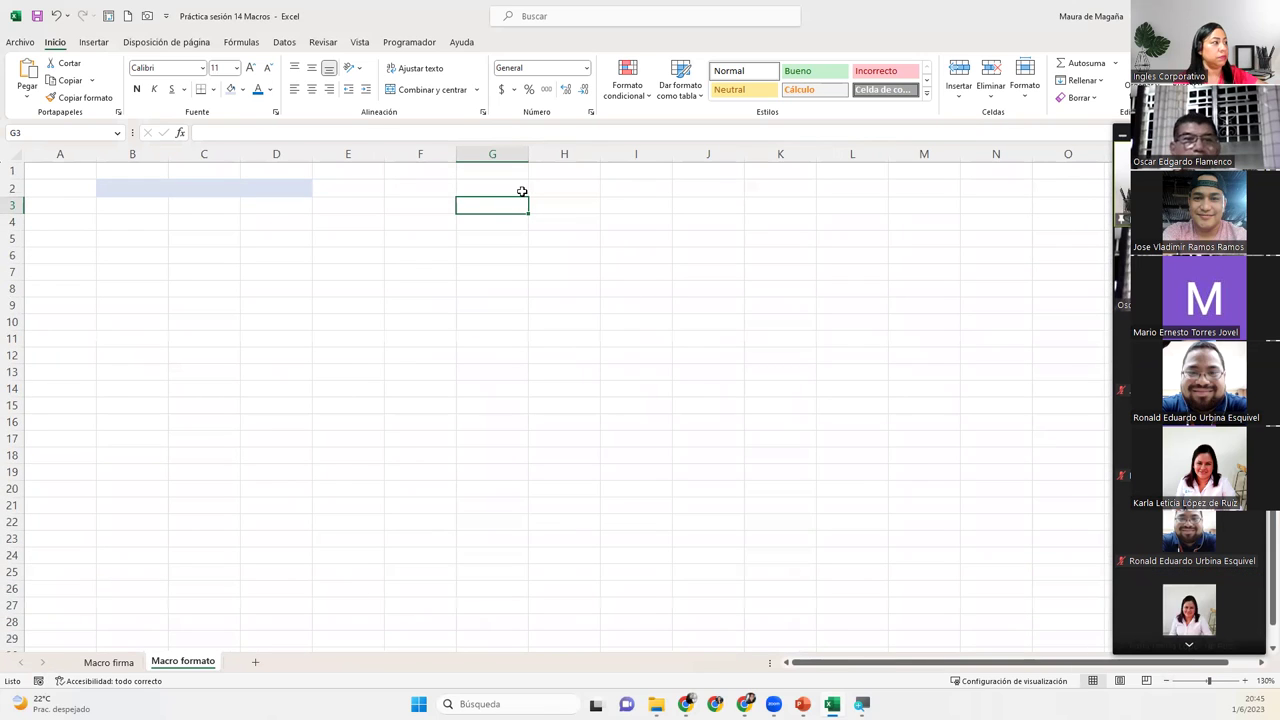
mouse_move(466, 188)
mouse_down()
mouse_move(762, 191)
mouse_move(495, 185)
mouse_up()
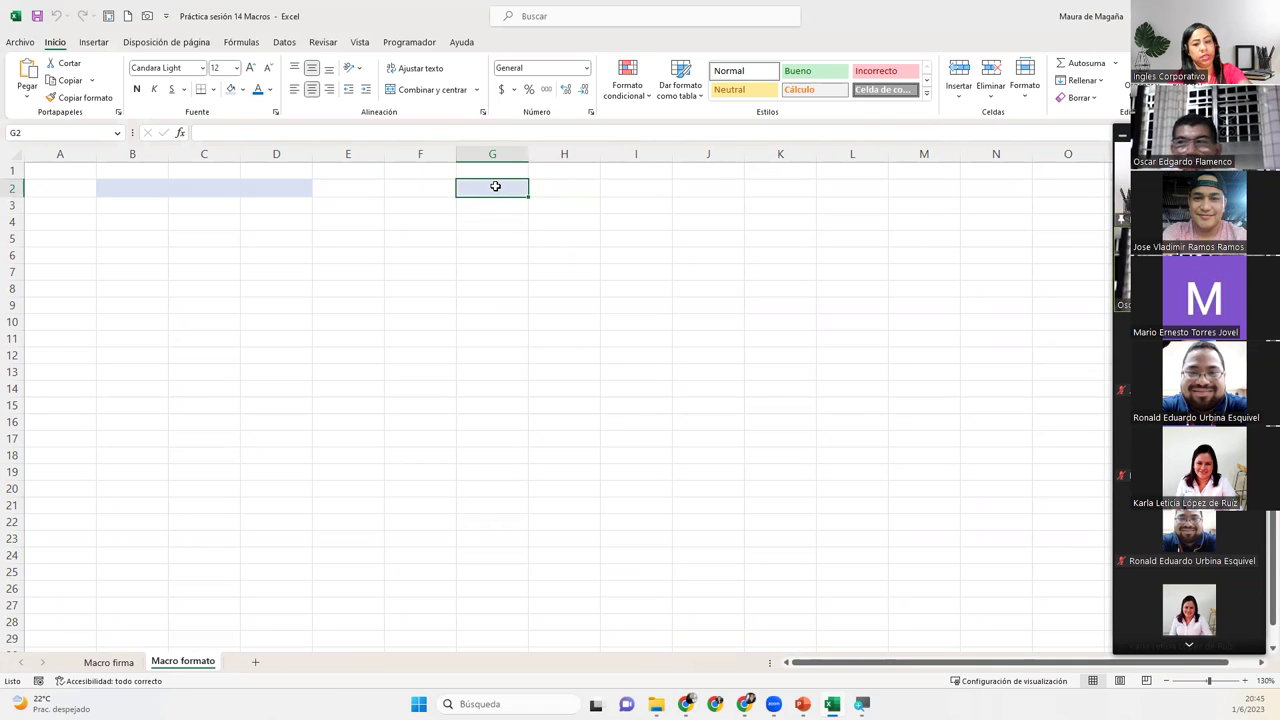
Step: Run the FormatoEncabezado macro on G2 with Ctrl+Shift+F and check the font
key(ctrl+shift+f)
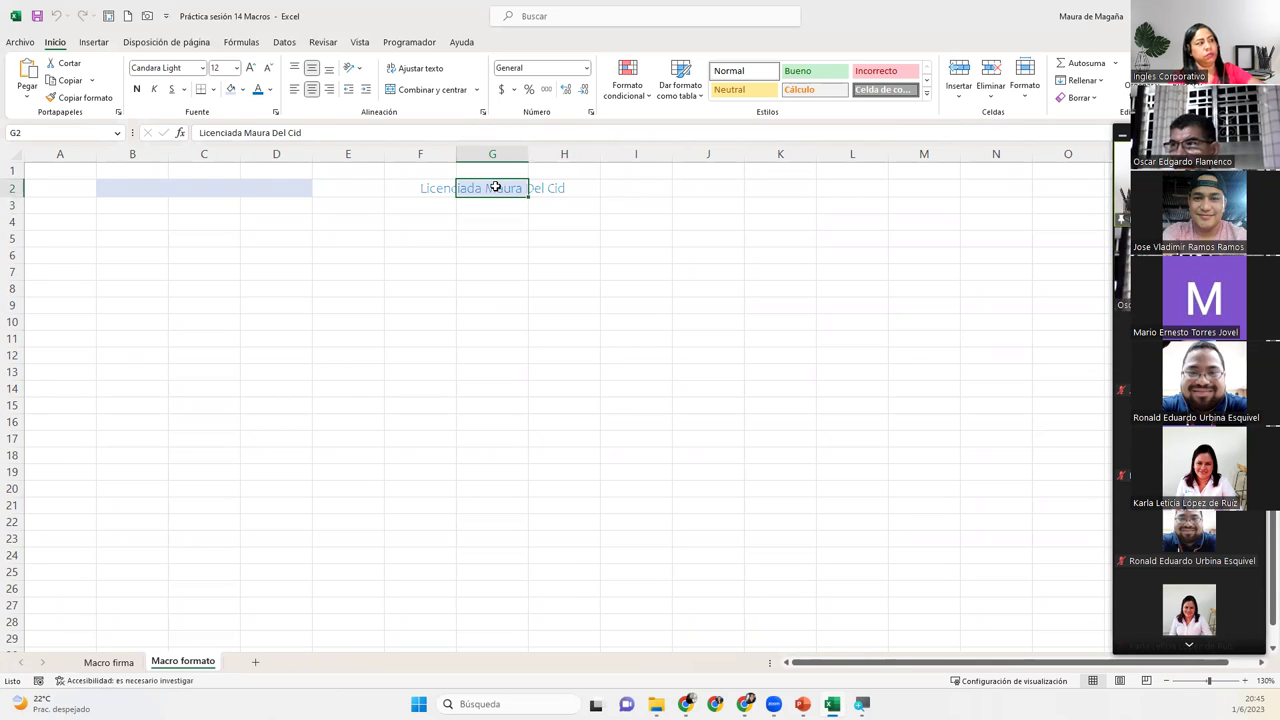
click(508, 240)
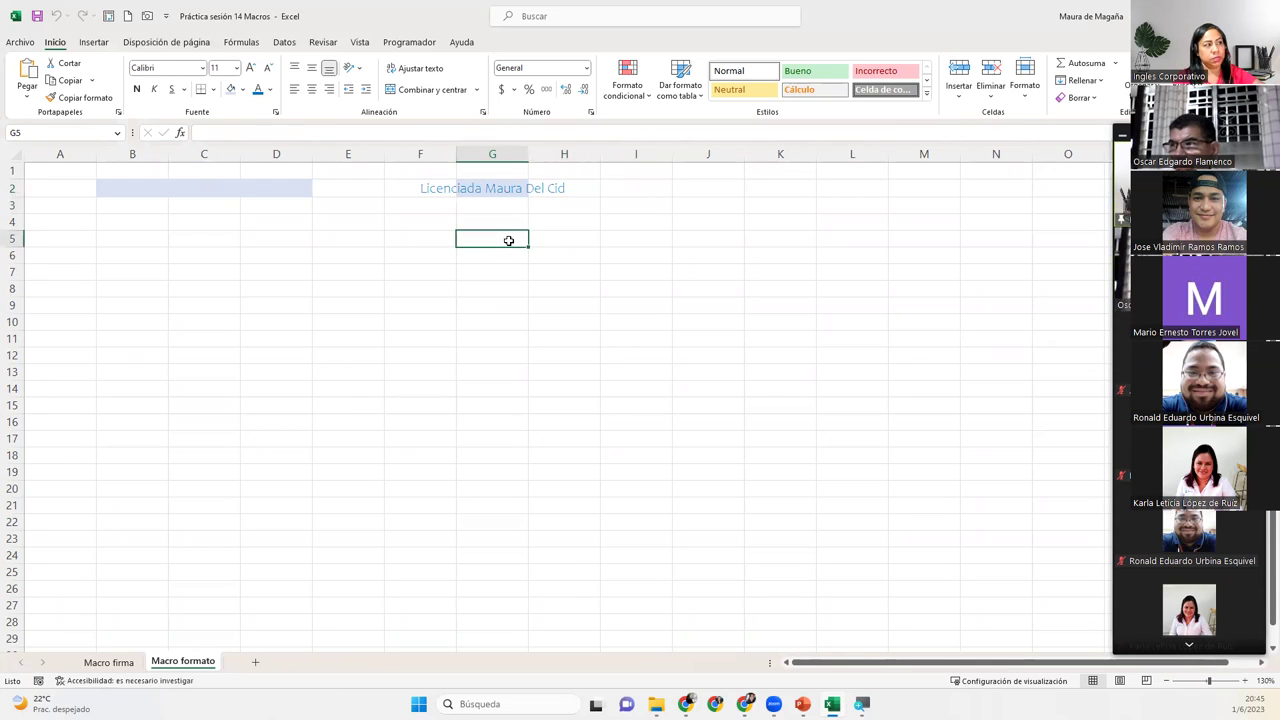
click(500, 182)
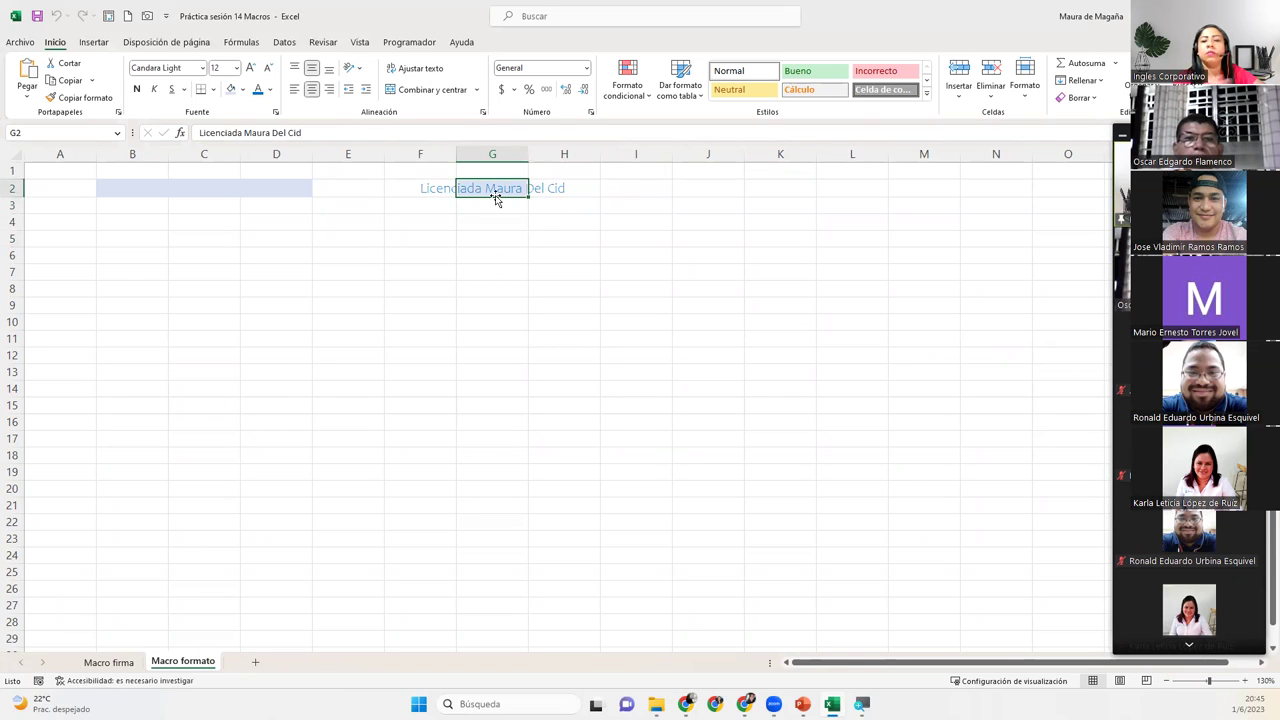
Step: Autofit column G so the signature text in G2 fits fully
double_click(529, 153)
click(603, 251)
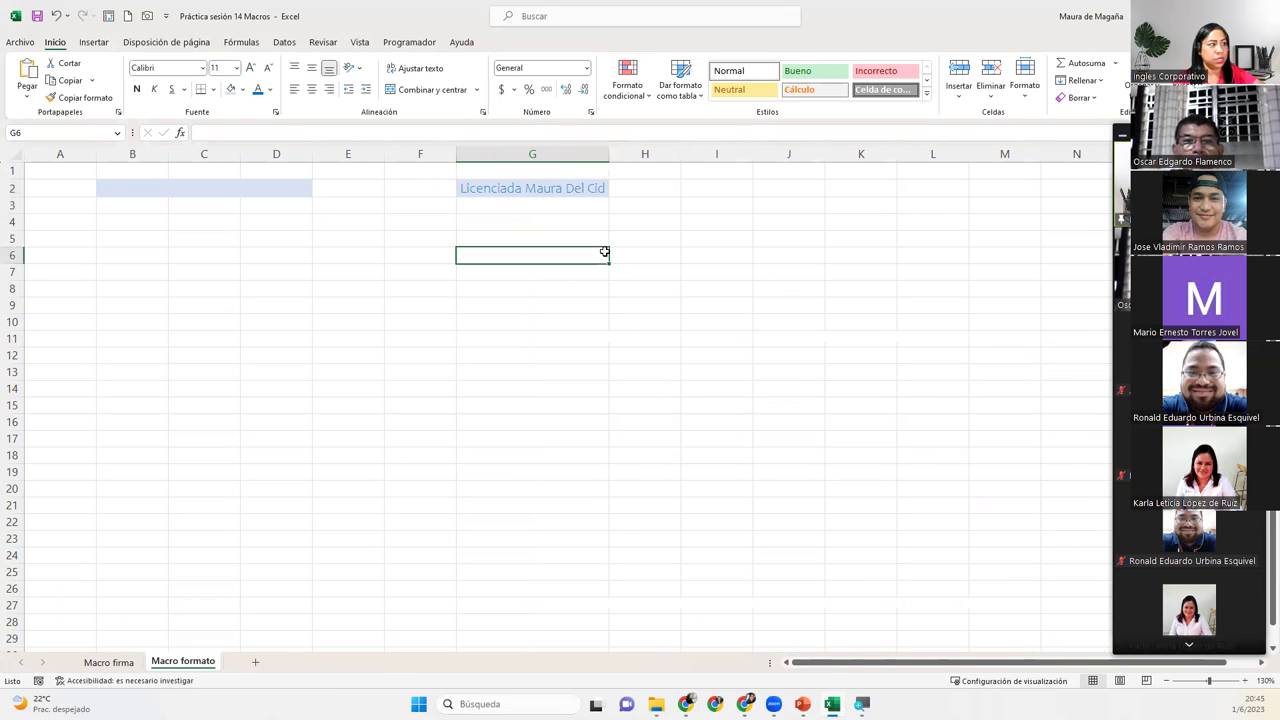
click(588, 205)
click(577, 186)
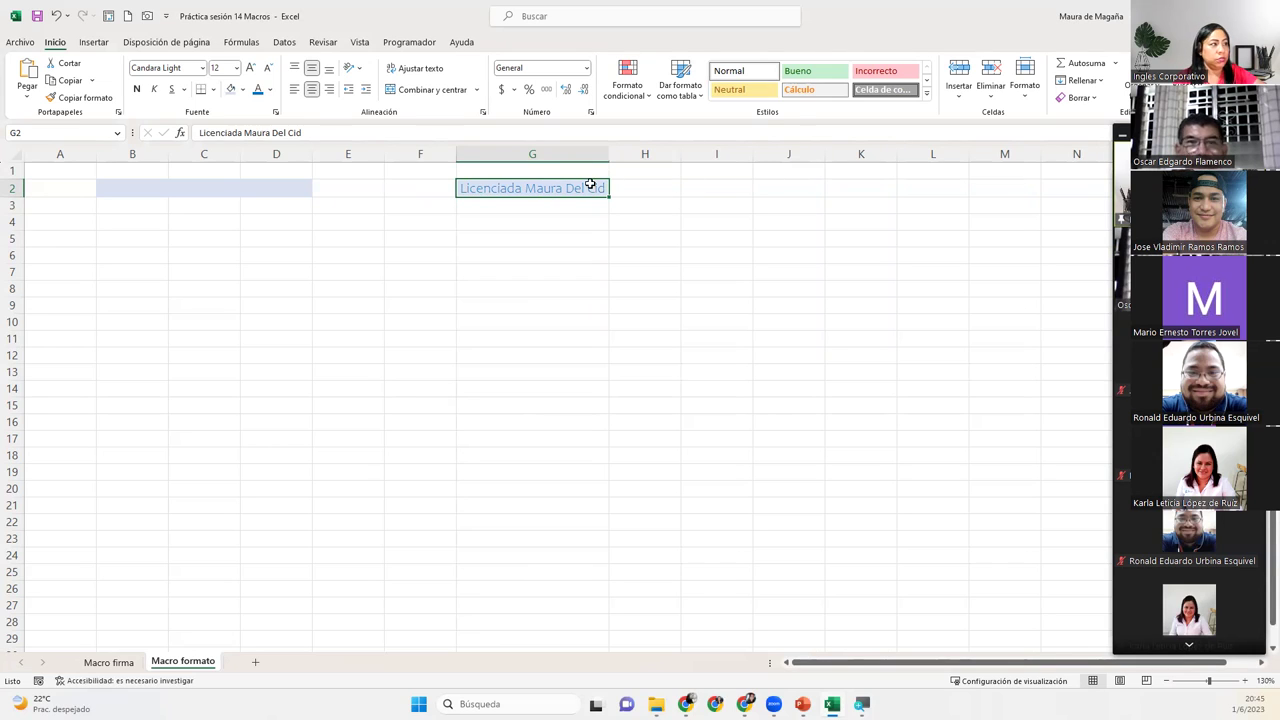
Step: Select I2:N2 and enter Dom, Lun and Mar starting in cell I2
drag(728, 188, 1124, 192)
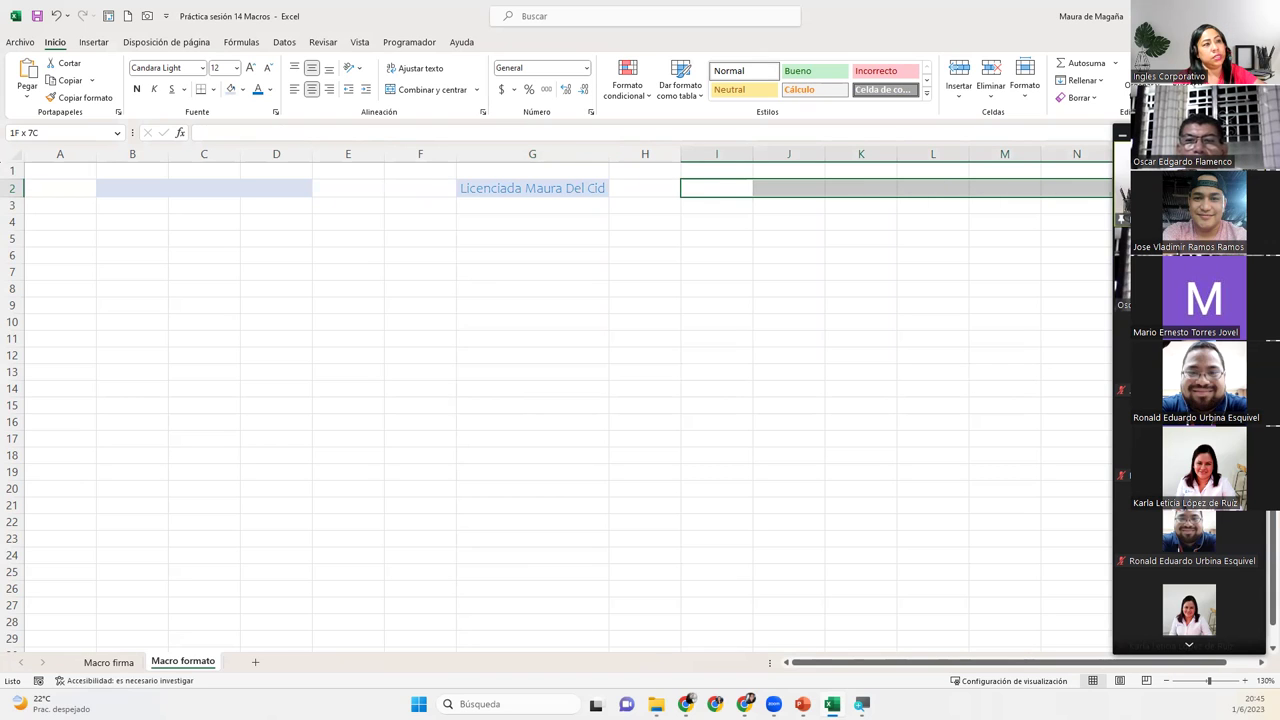
drag(1124, 192, 1118, 190)
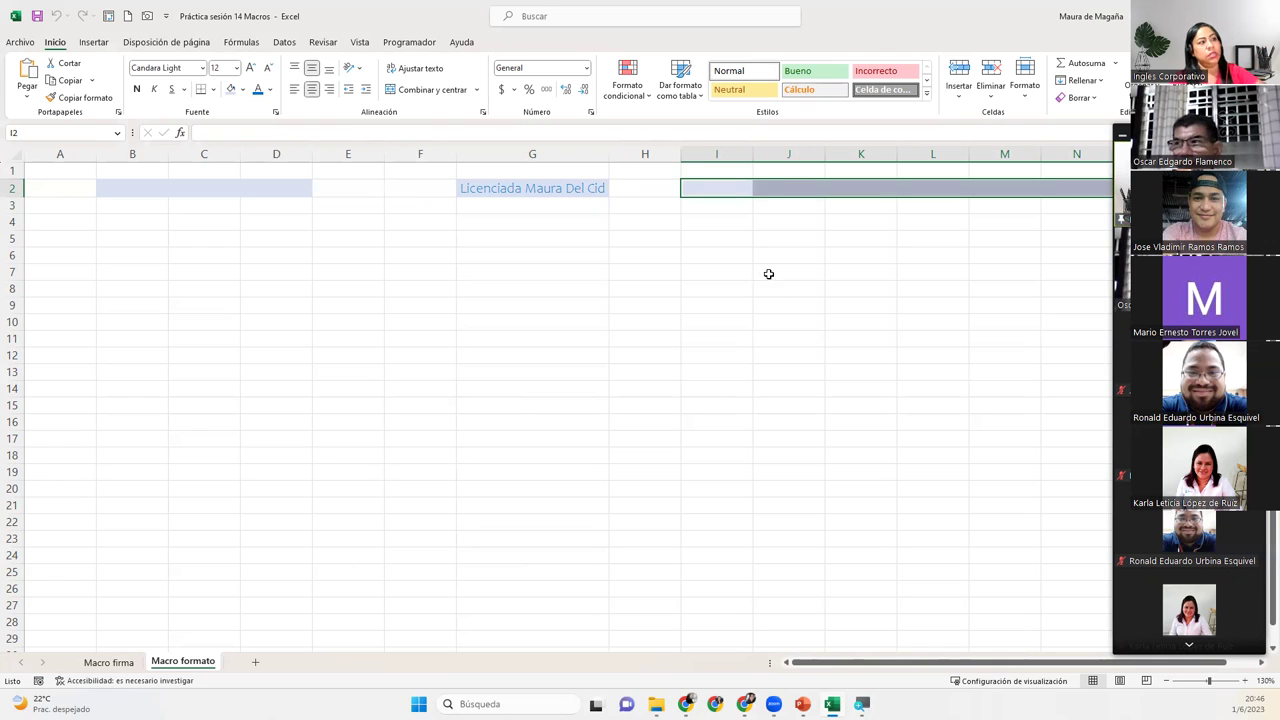
click(733, 184)
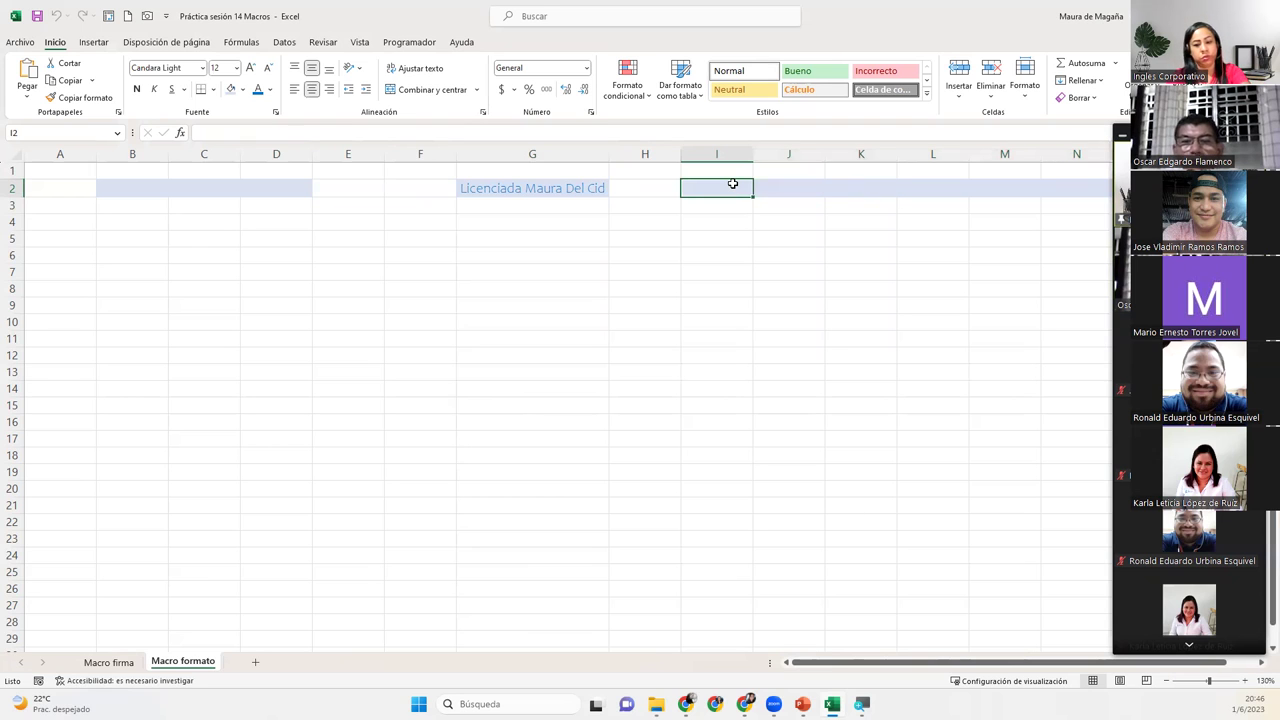
text(Dom)
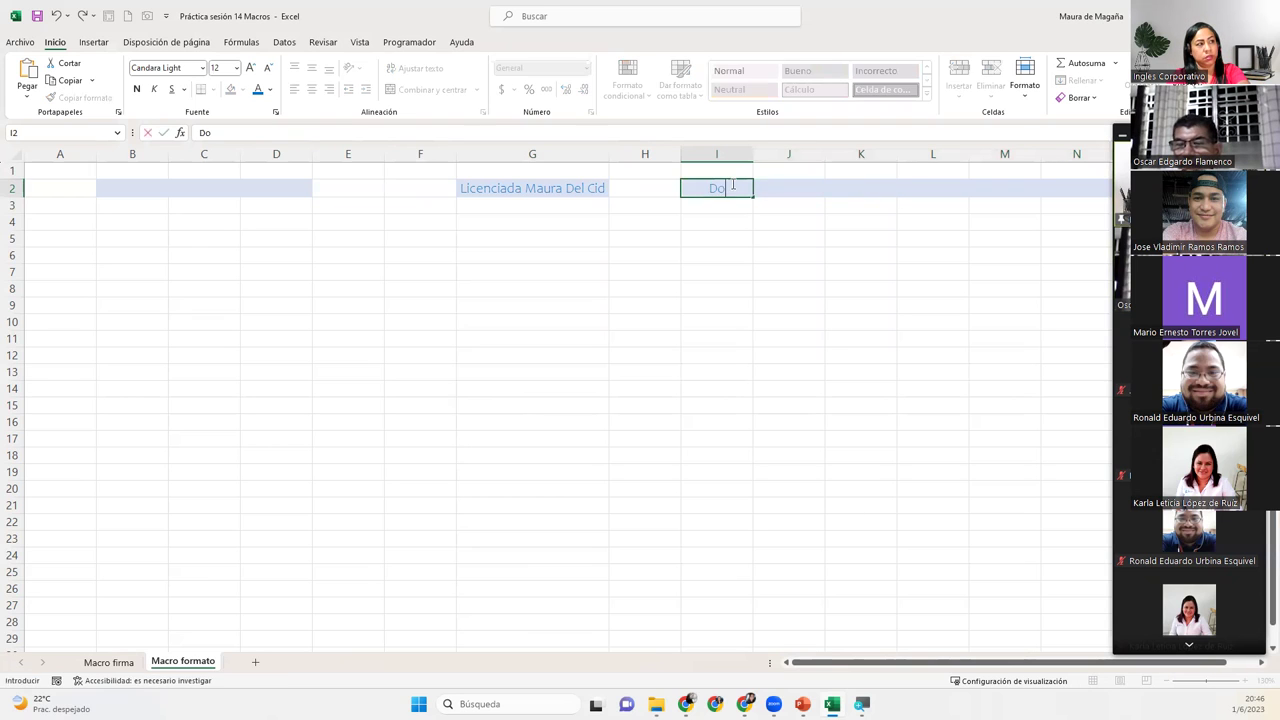
key(Tab)
text(Lun)
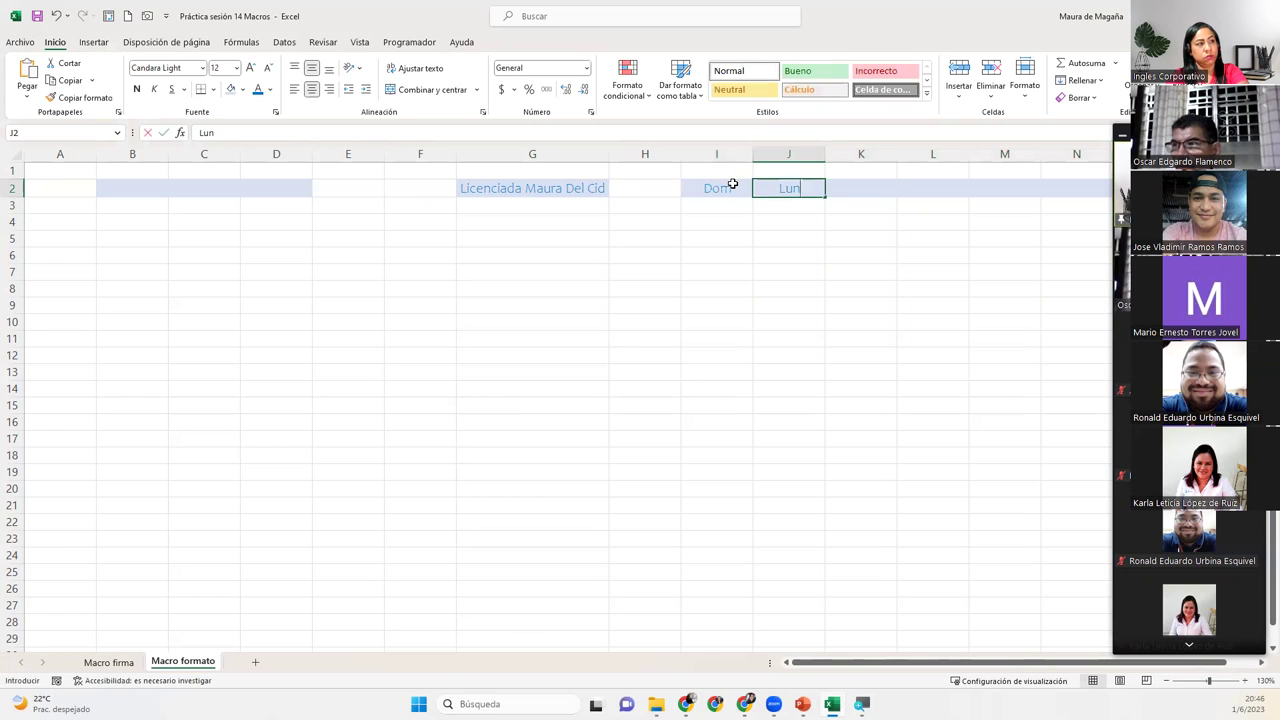
key(Tab)
text(Mar)
key(Tab)
Step: Continue the header row with Mie, Jue and Vie in L2:N2
text(Mie)
key(Tab)
text(Jue)
key(Tab)
text(Vie)
key(Tab)
key(Return)
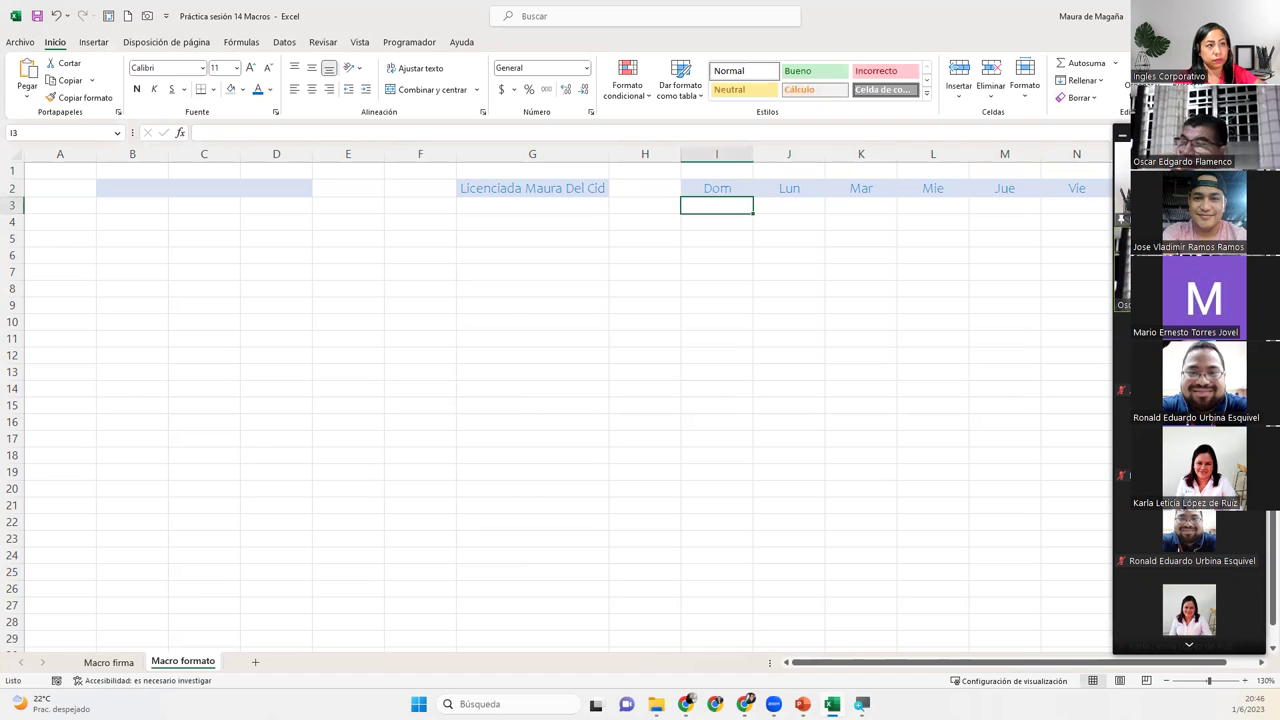
click(1141, 133)
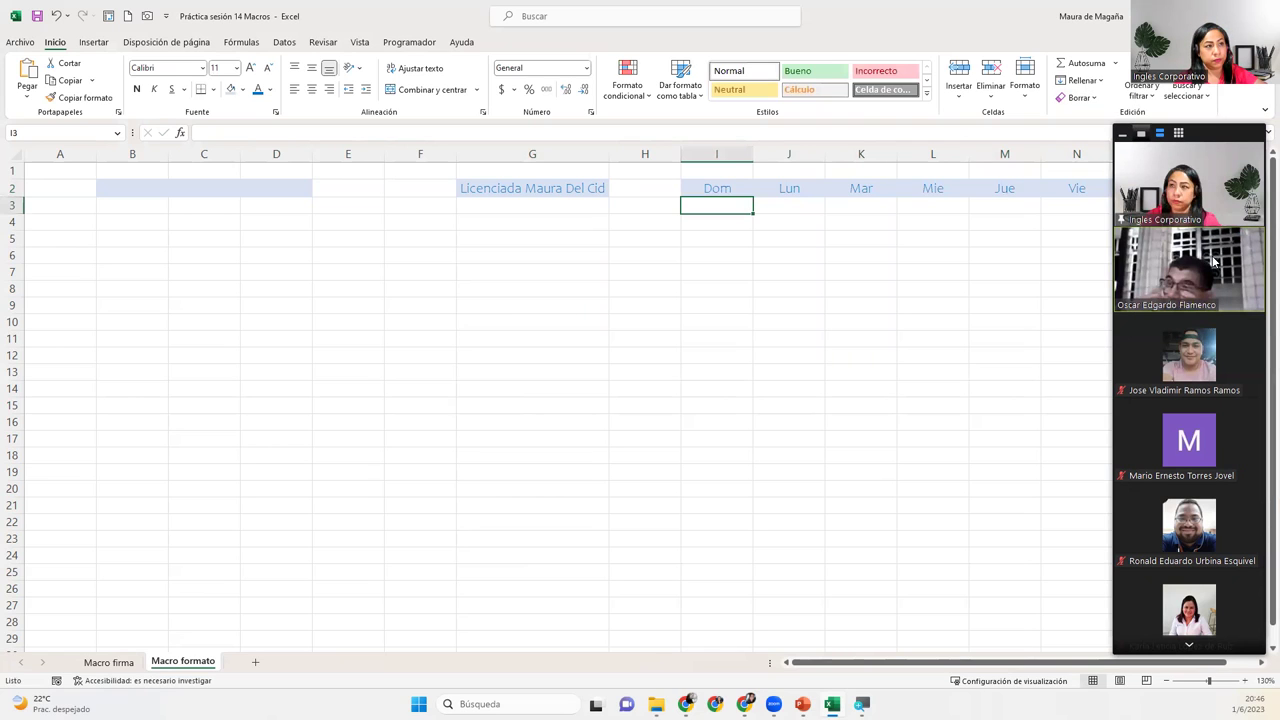
drag(706, 191, 1157, 185)
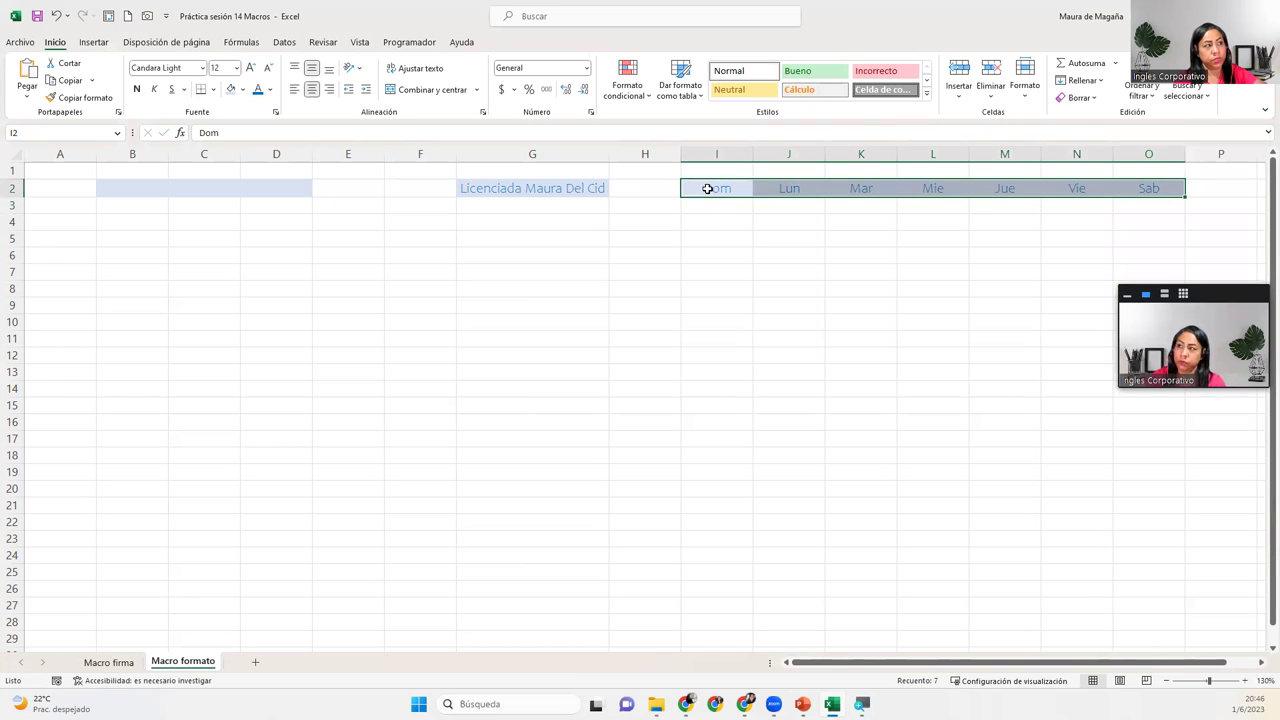
click(706, 191)
click(701, 206)
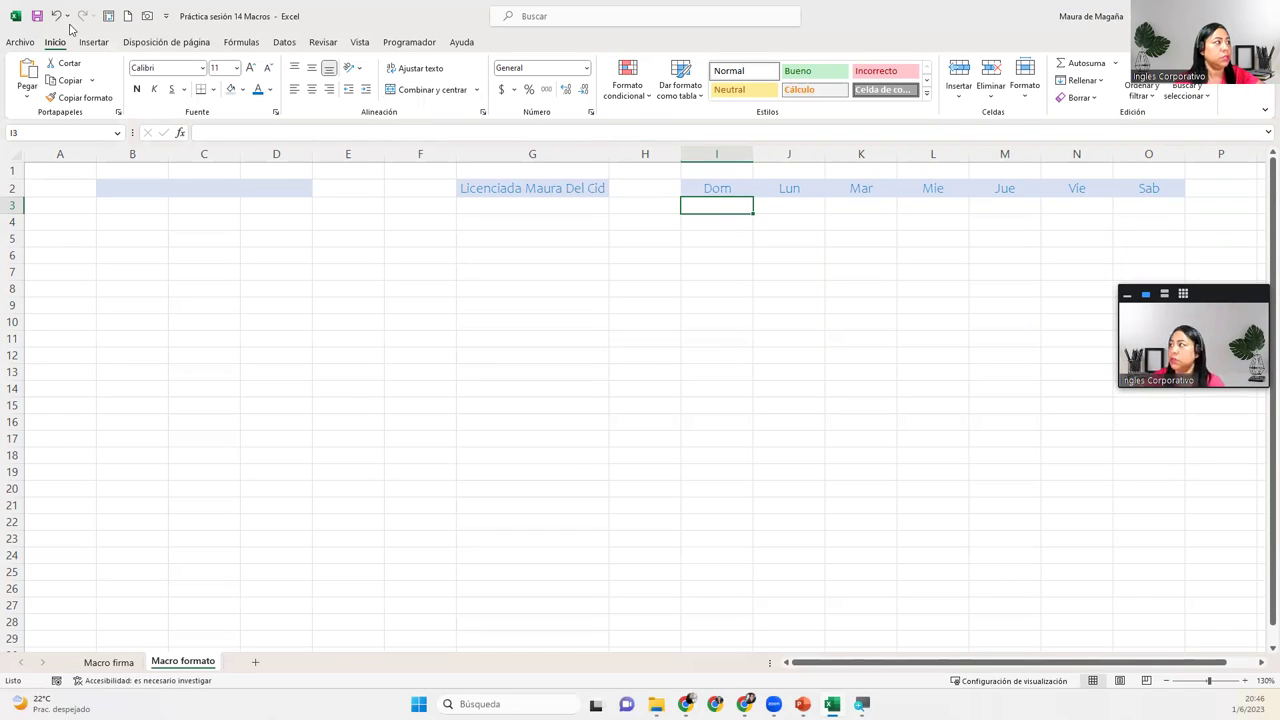
Step: Open the Macros list from the Programador tab
click(409, 42)
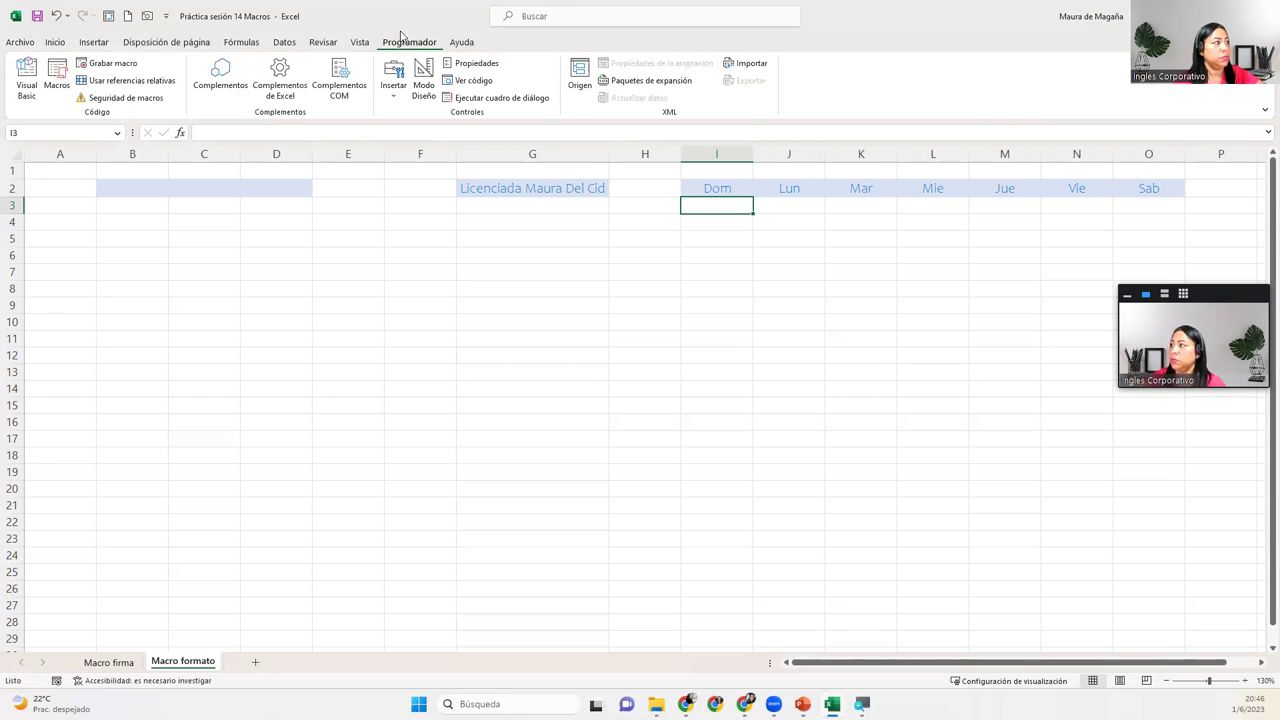
click(66, 84)
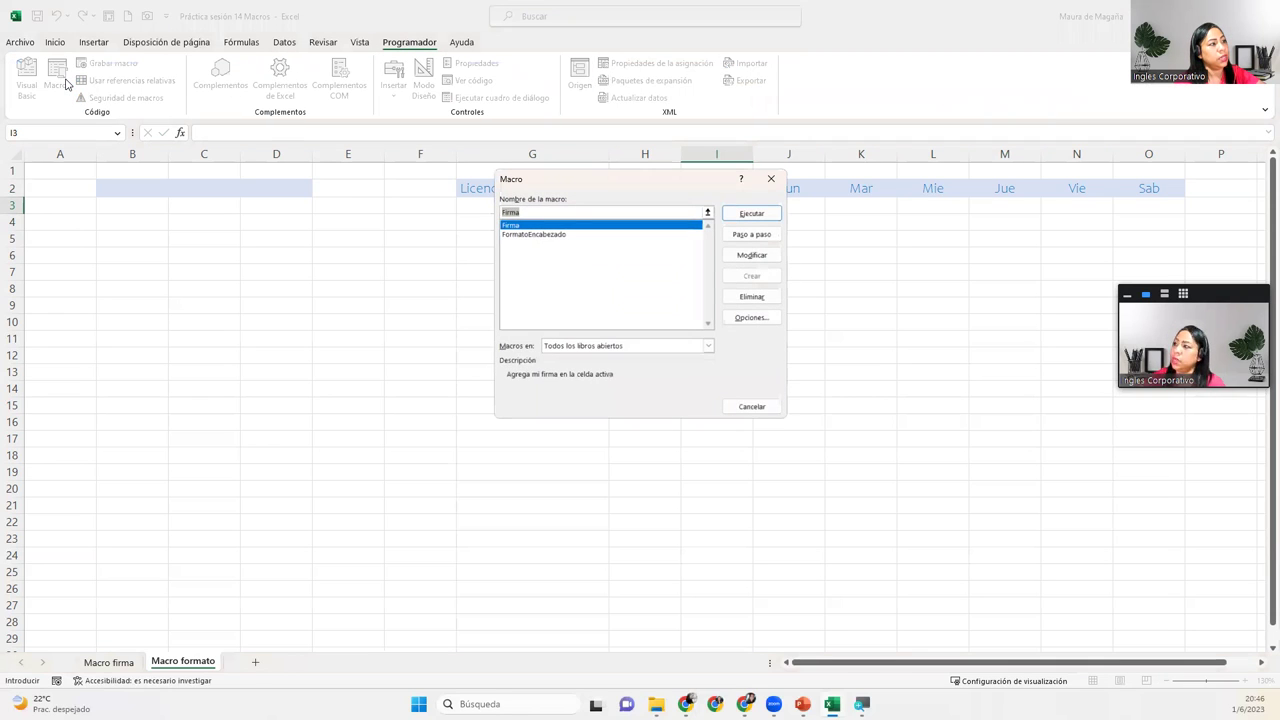
Step: Review FormatoEncabezado's shortcut and description in Opciones, then close it unchanged
click(565, 238)
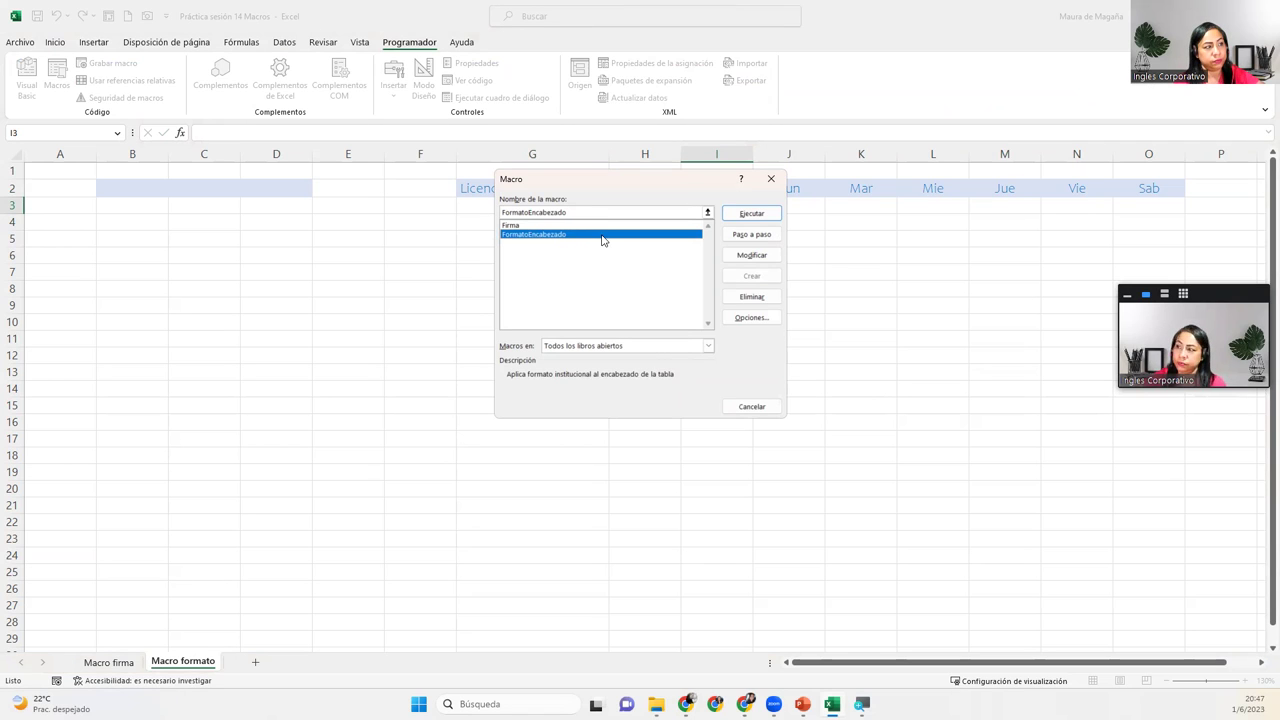
click(752, 318)
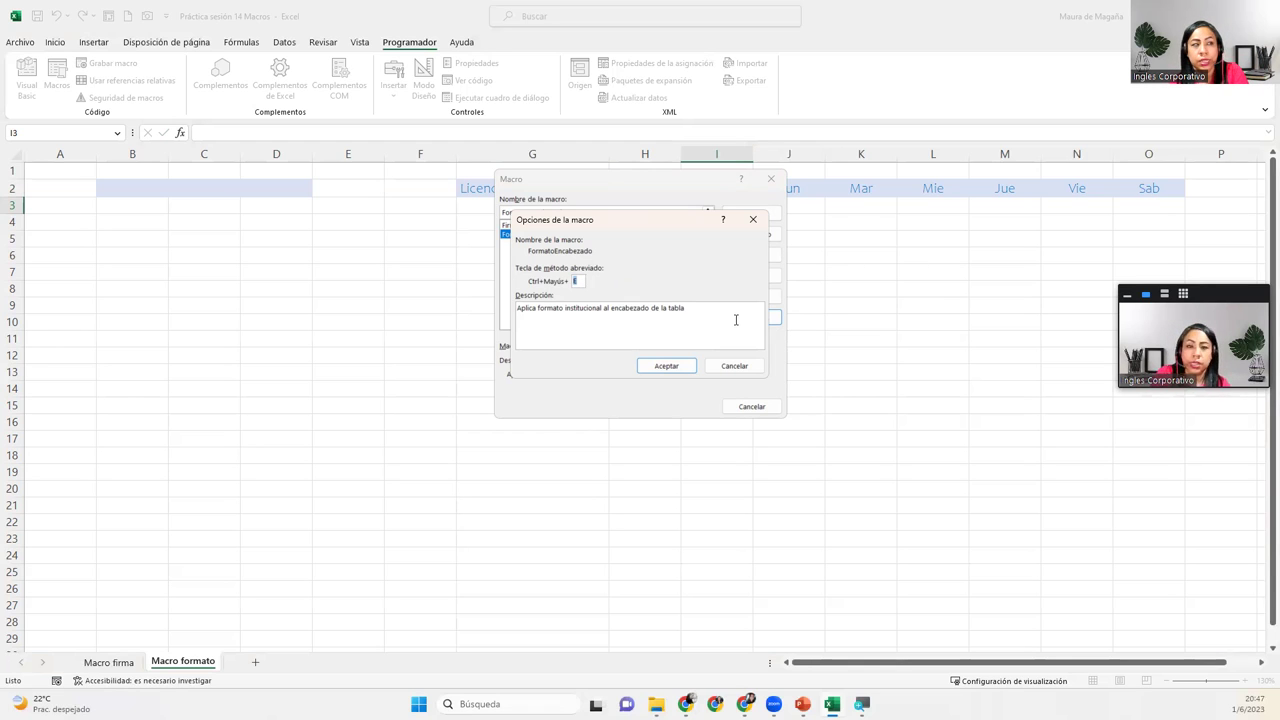
click(753, 219)
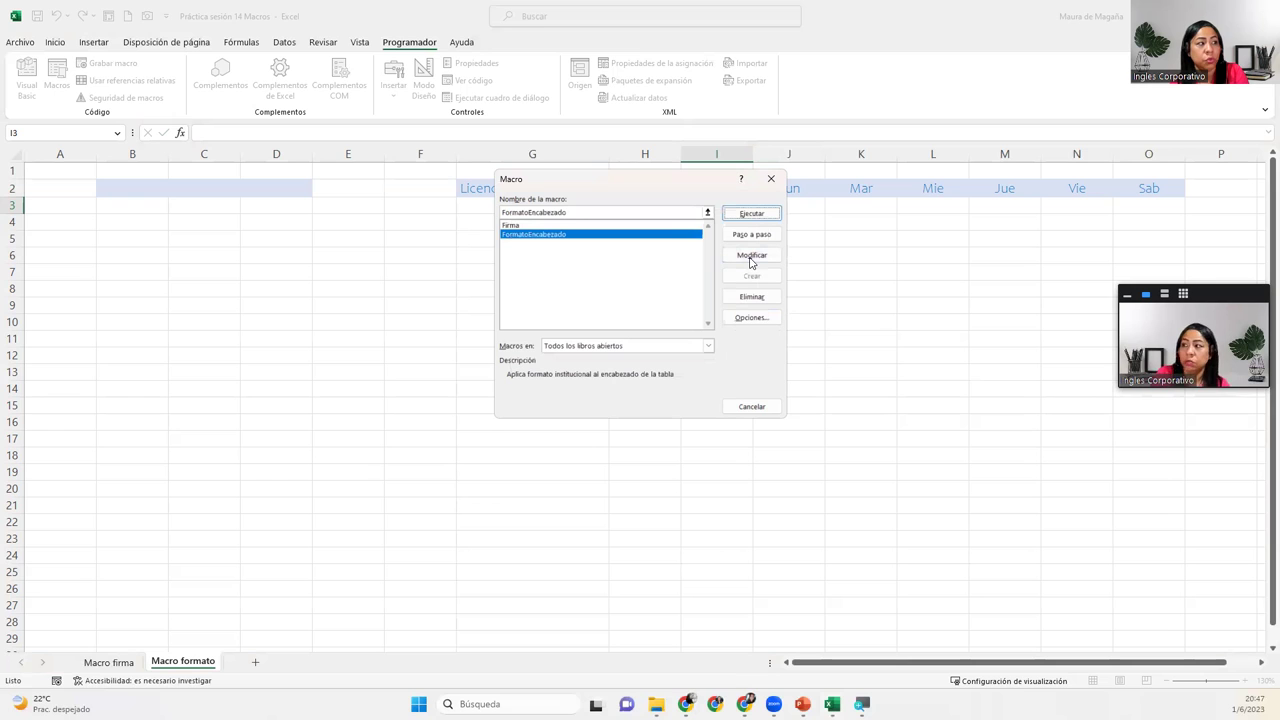
Step: Open FormatoEncabezado in the VBA editor and read through its first With Selection.Font block
click(751, 257)
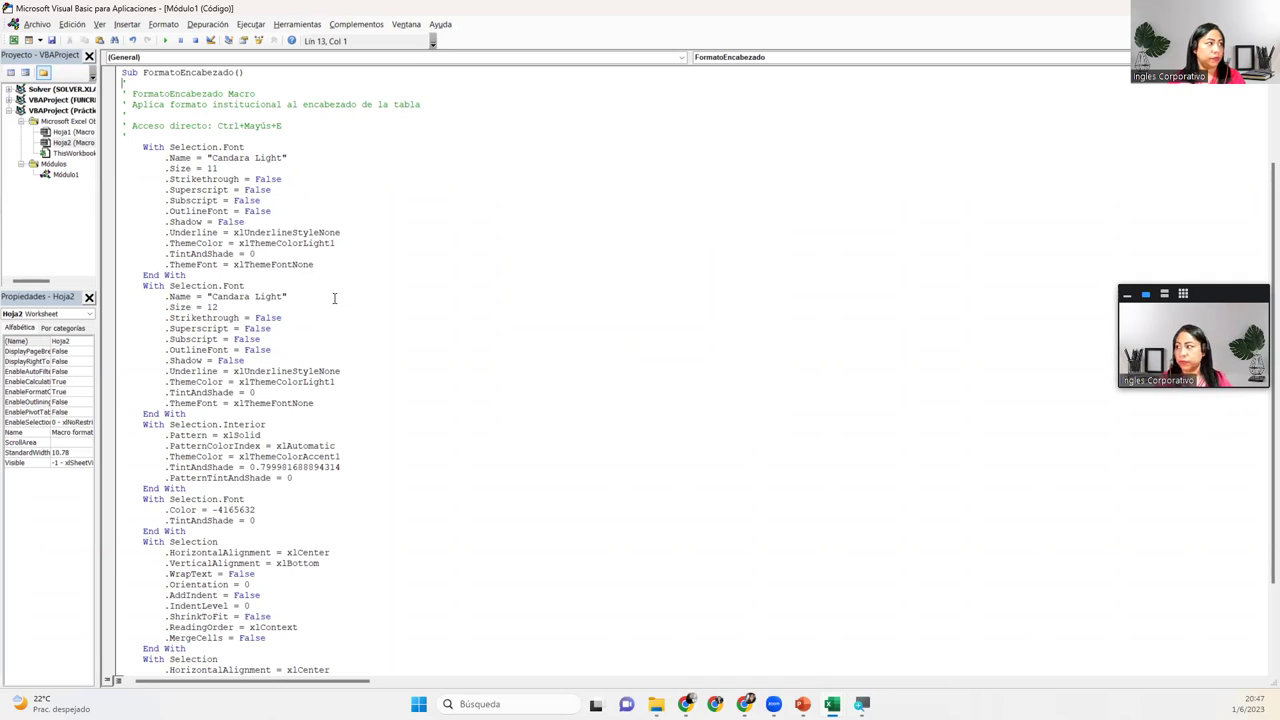
click(169, 144)
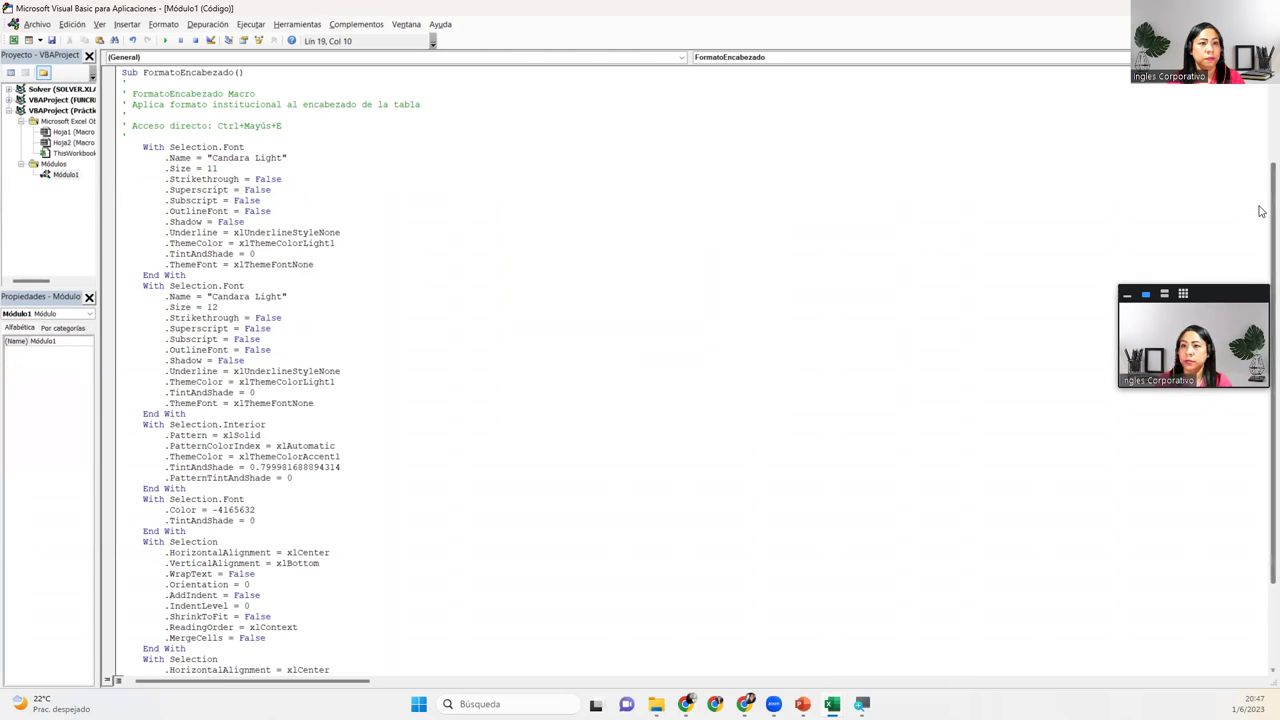
scroll(1260, 210, down, 4)
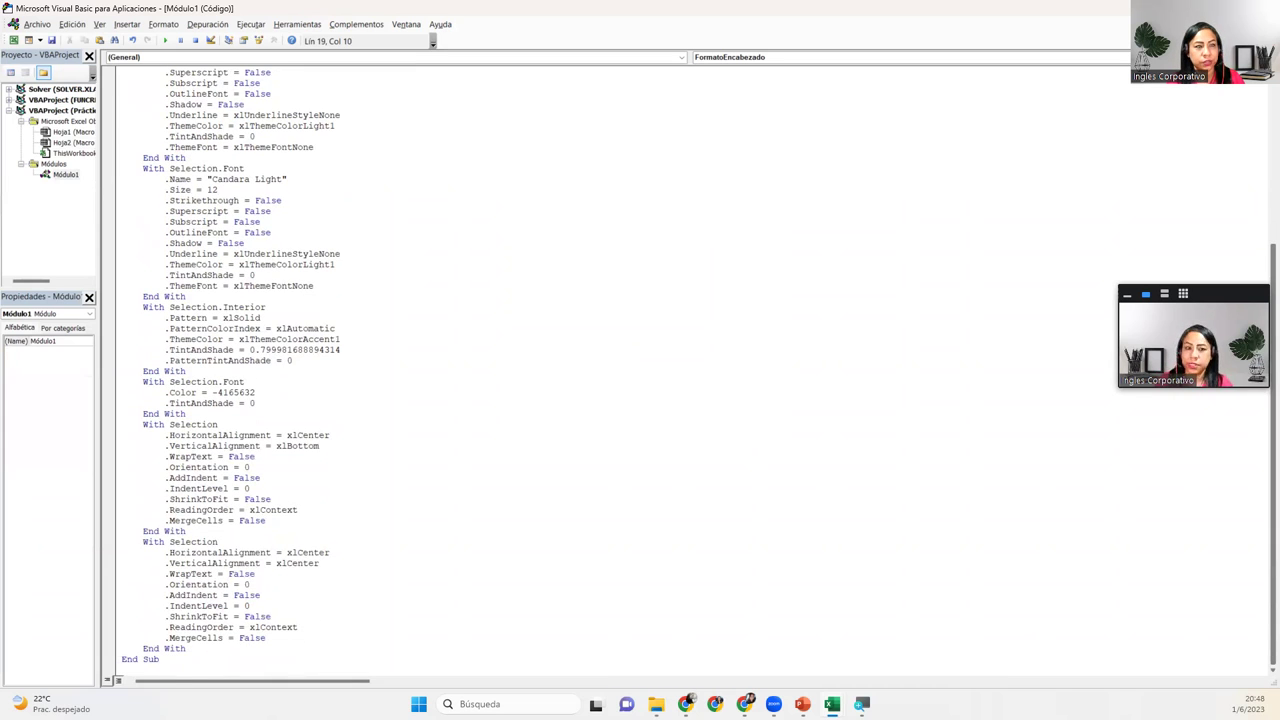
scroll(640, 360, up, 1)
scroll(640, 360, up, 2)
scroll(640, 360, up, 1)
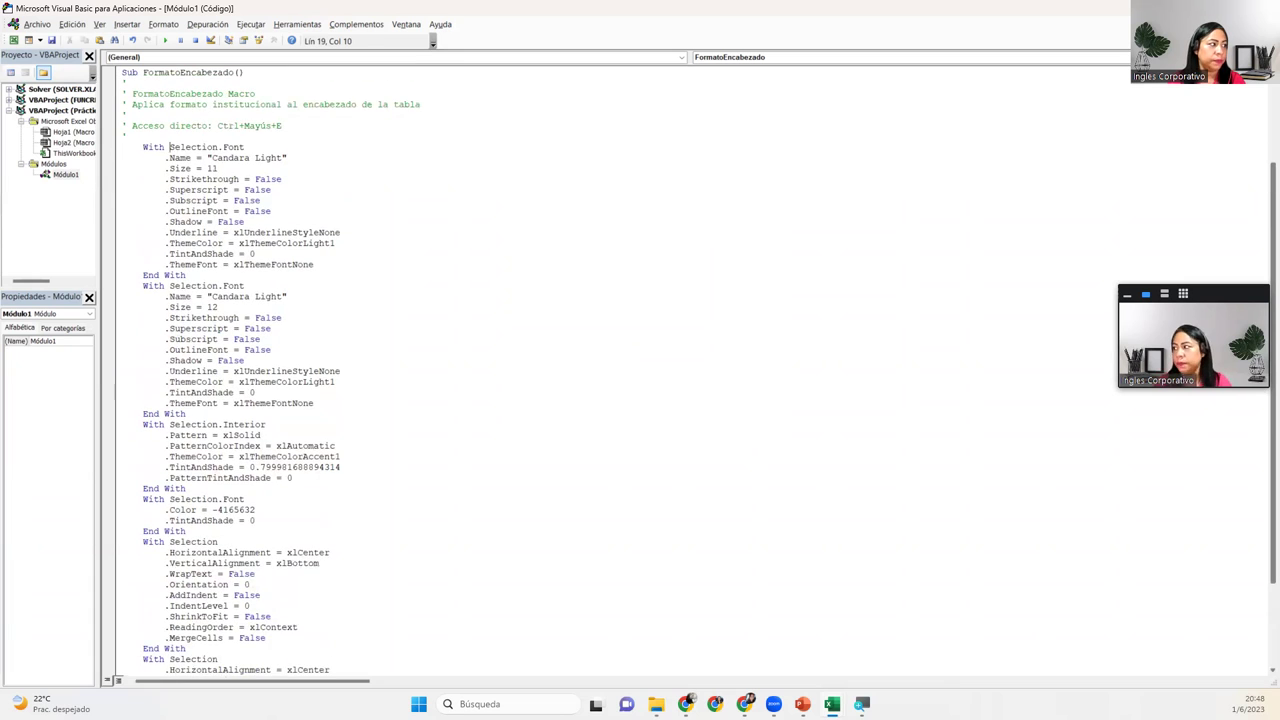
scroll(881, 176, up, 4)
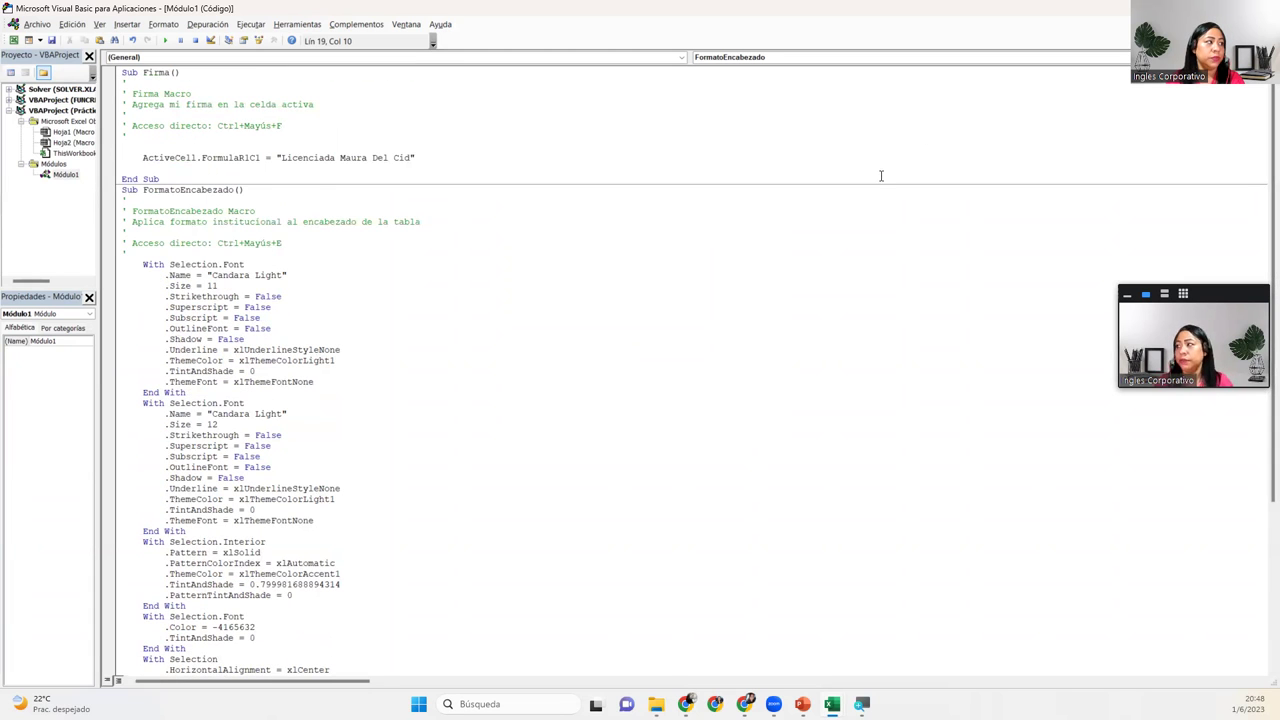
click(309, 285)
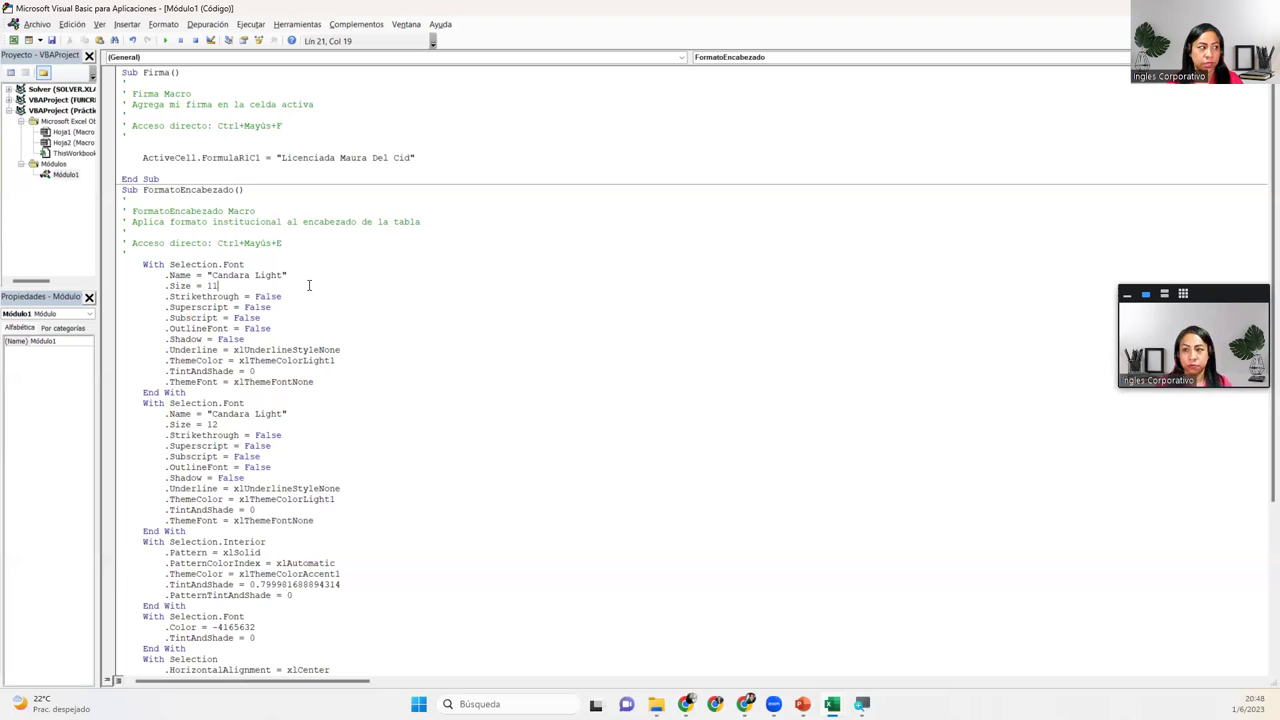
click(271, 264)
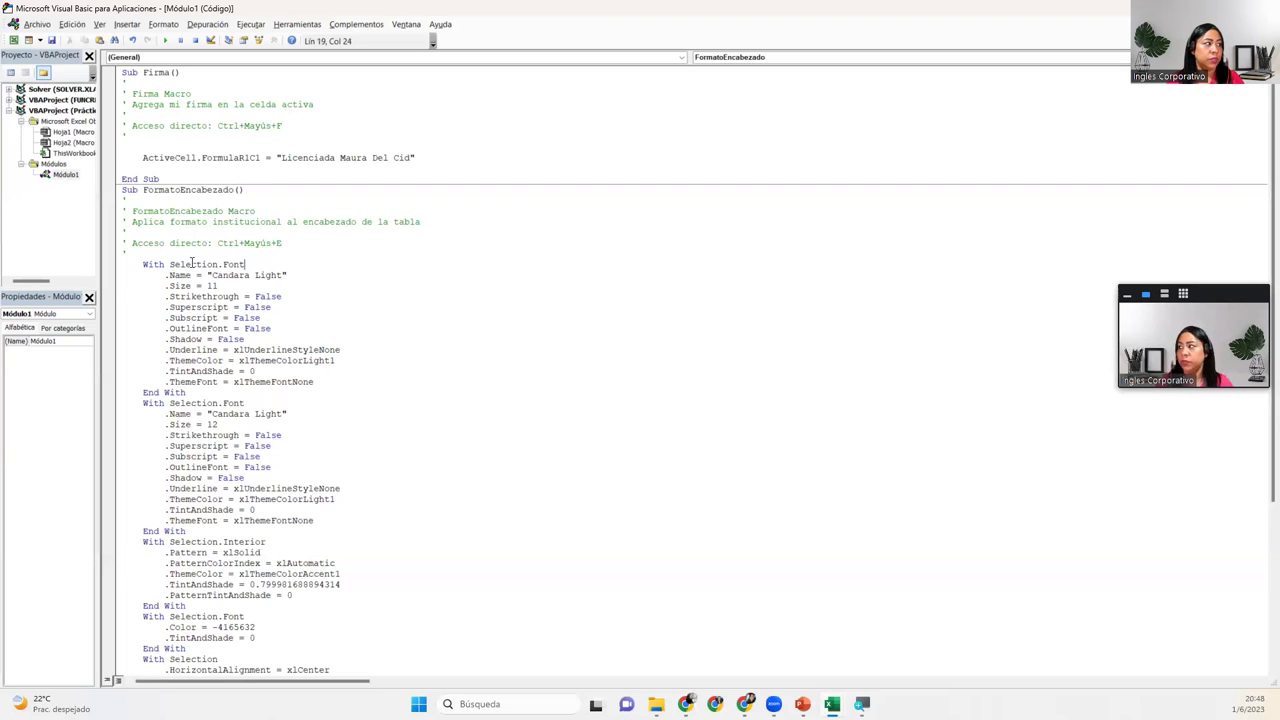
mouse_move(138, 265)
mouse_down()
mouse_move(320, 330)
mouse_move(190, 394)
mouse_up()
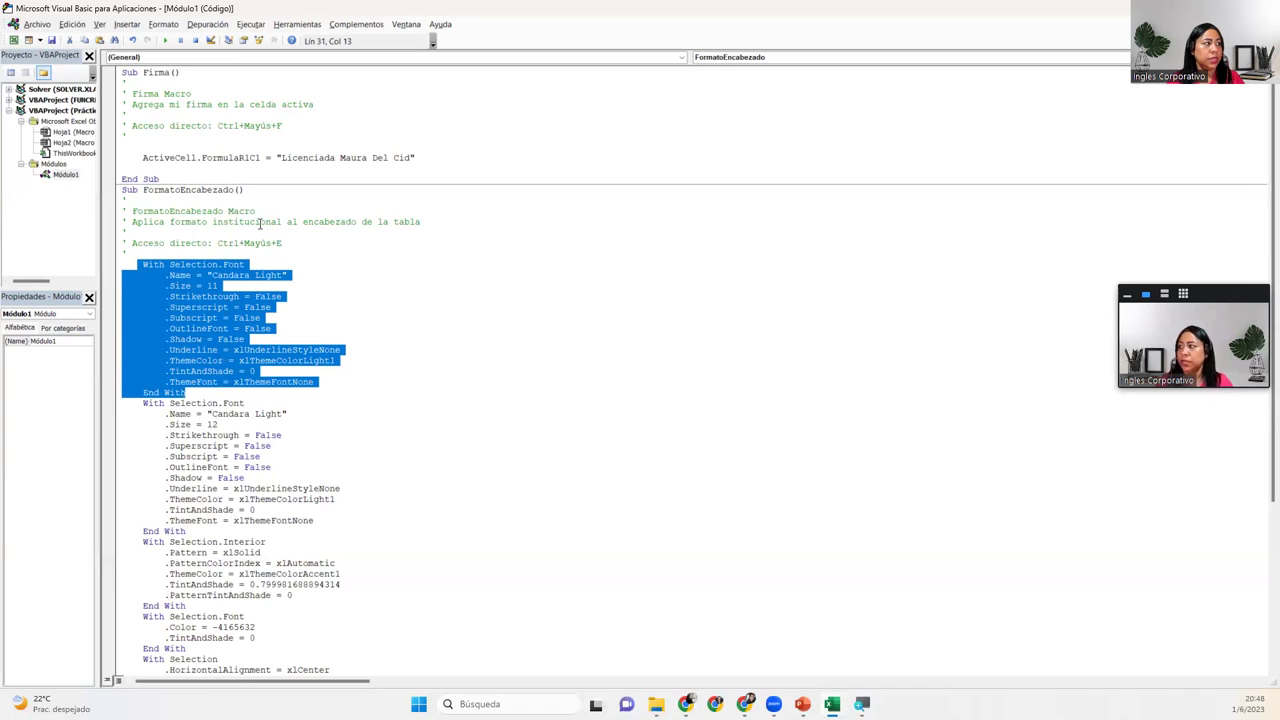
click(310, 276)
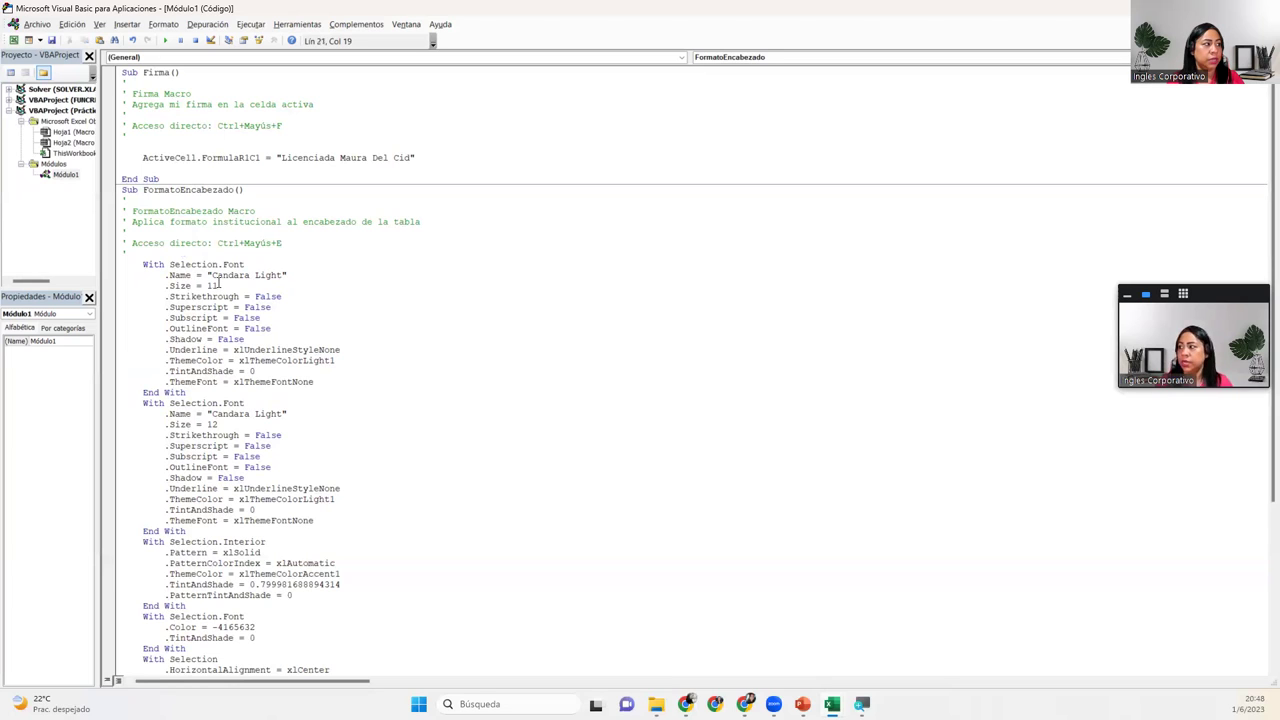
click(242, 359)
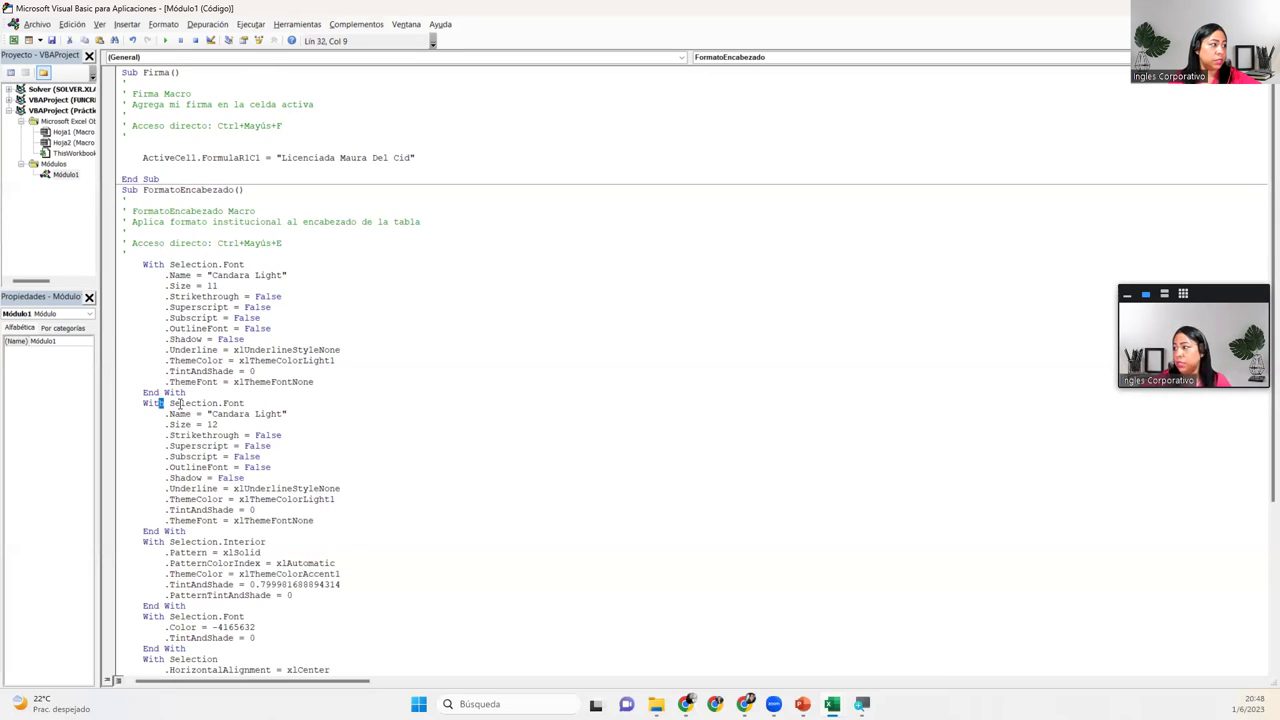
drag(158, 403, 340, 520)
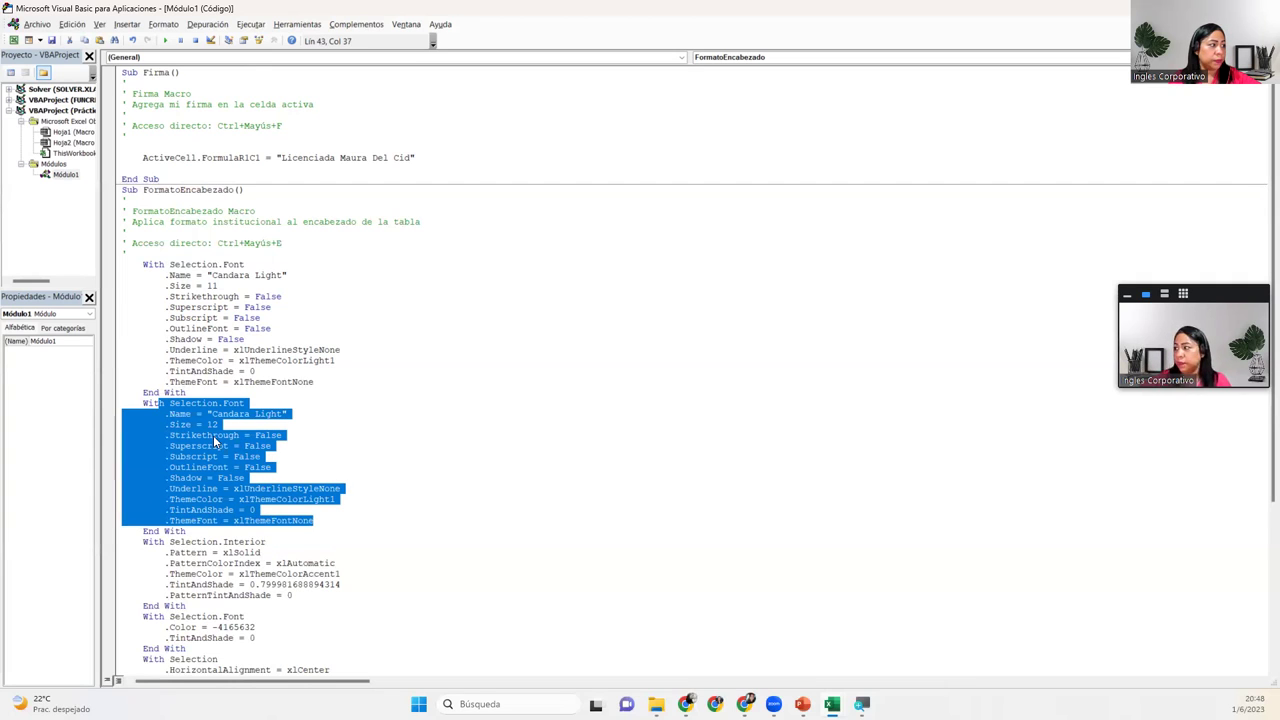
click(213, 437)
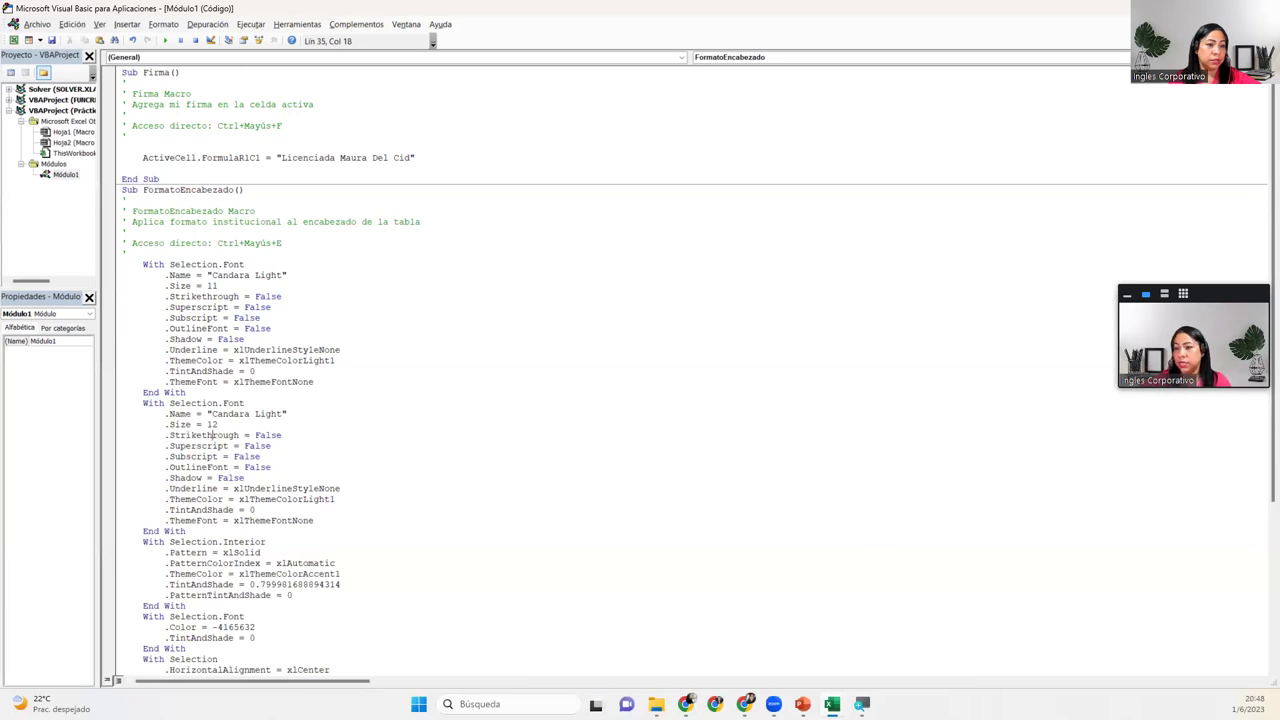
scroll(1263, 420, down, 5)
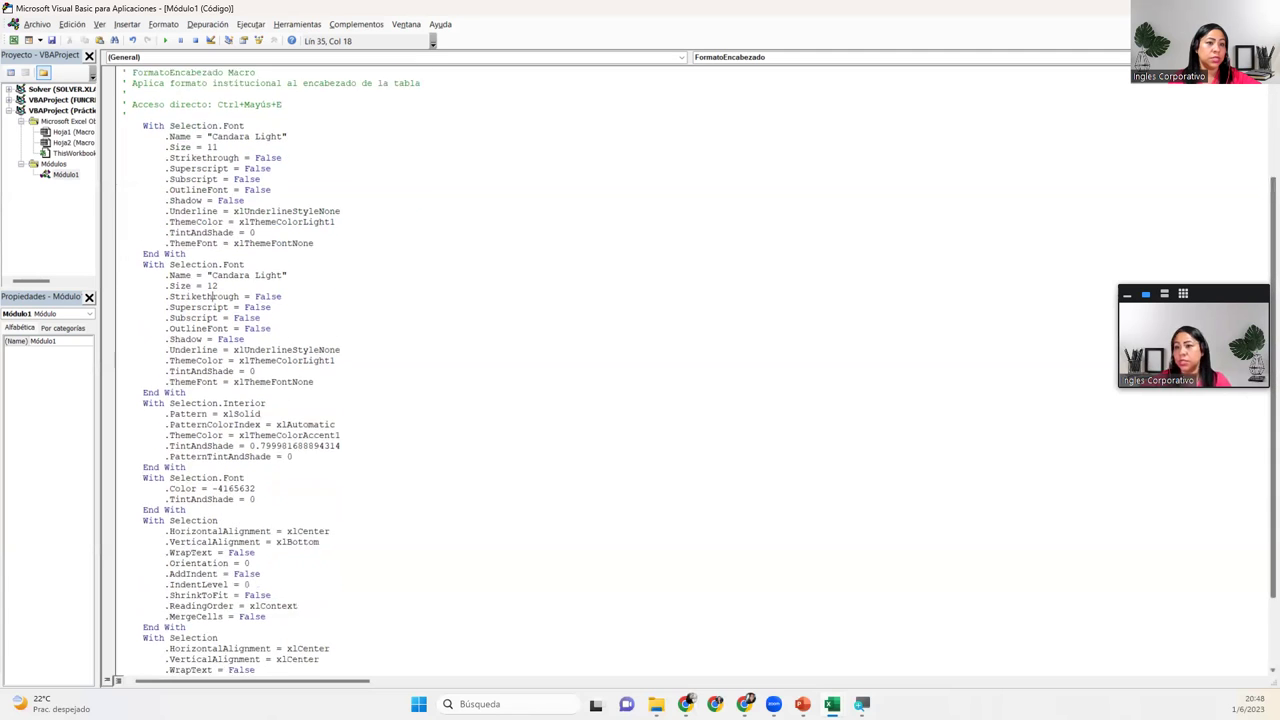
scroll(690, 370, up, 3)
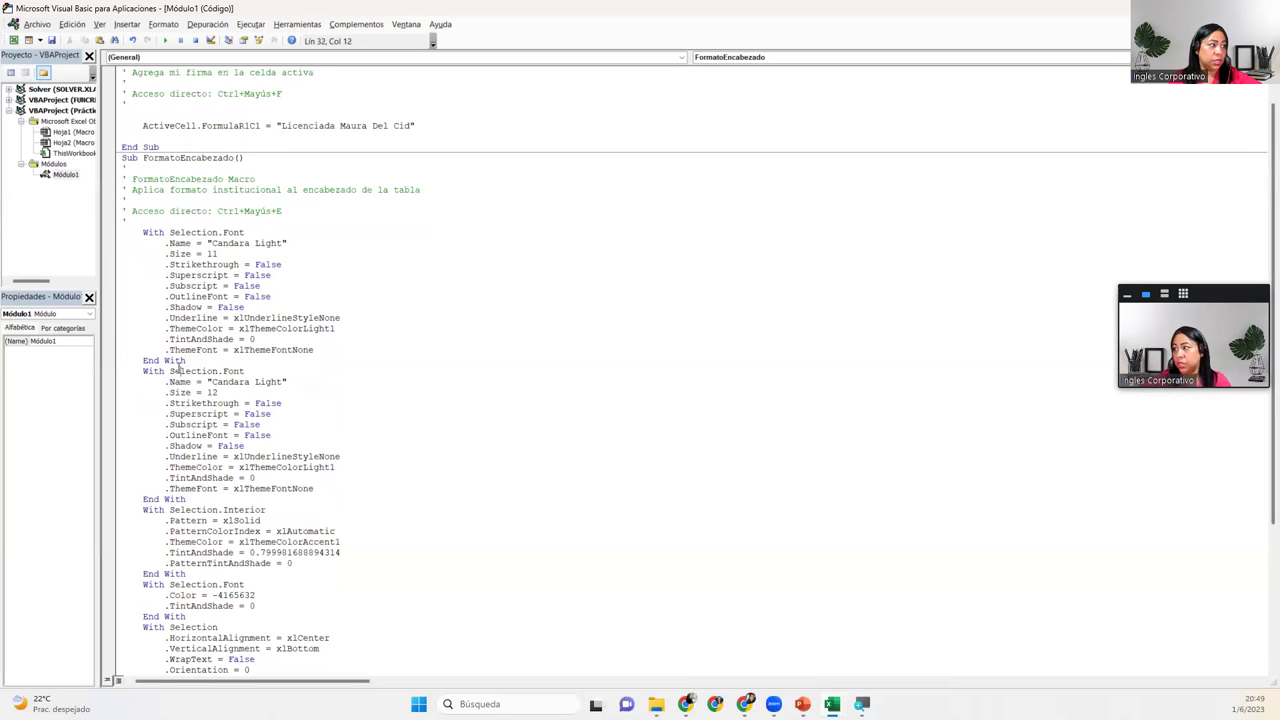
click(191, 531)
key(Down)
key(Down)
key(Down)
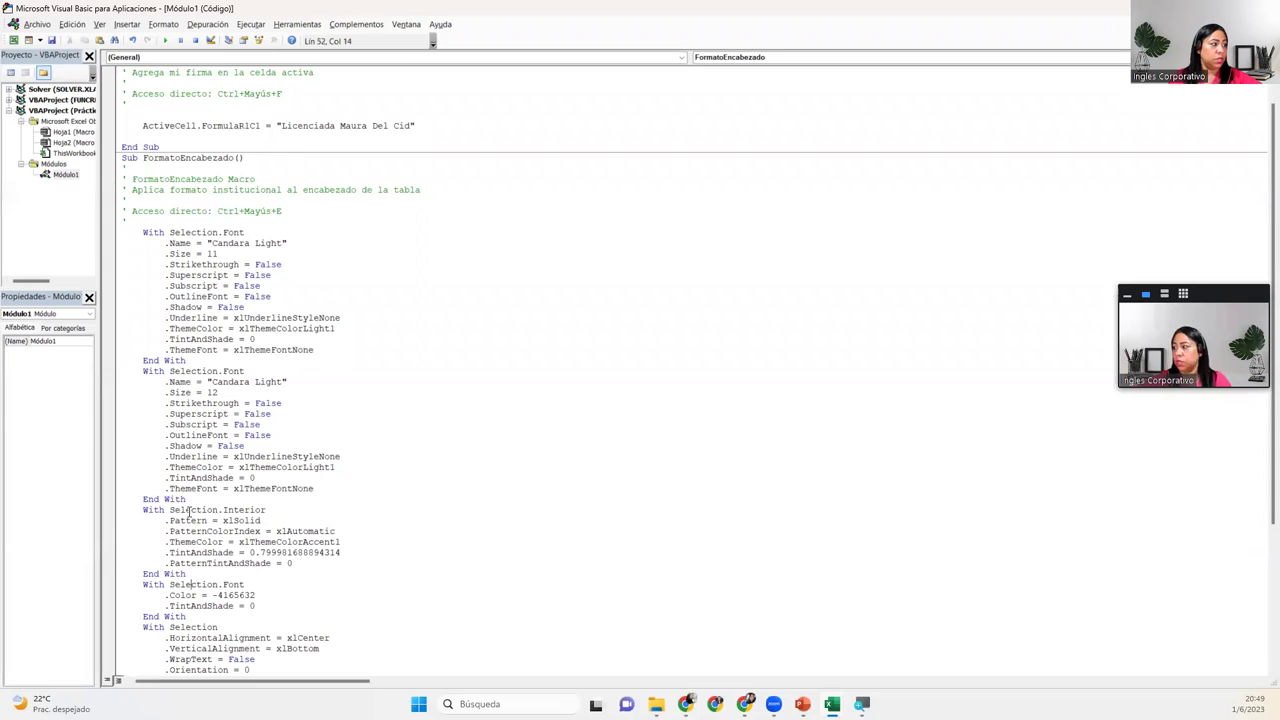
key(Up)
key(Up)
key(Up)
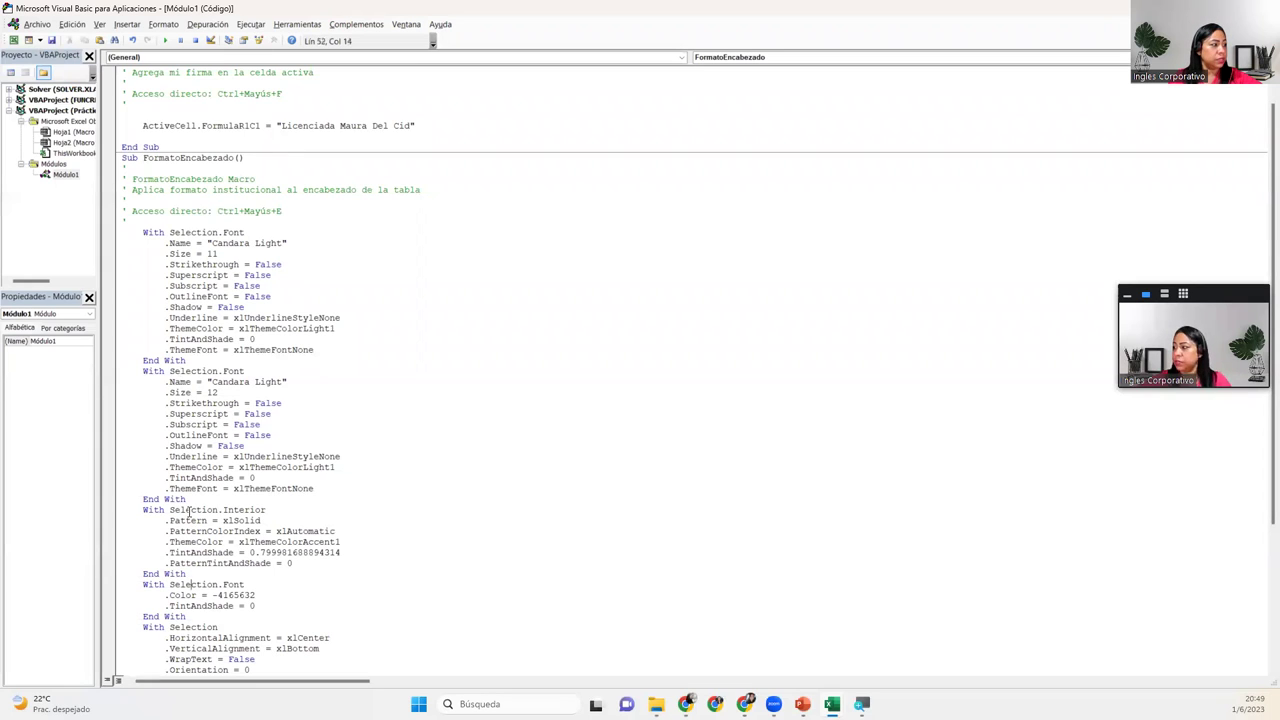
key(Up)
key(Up)
key(Up)
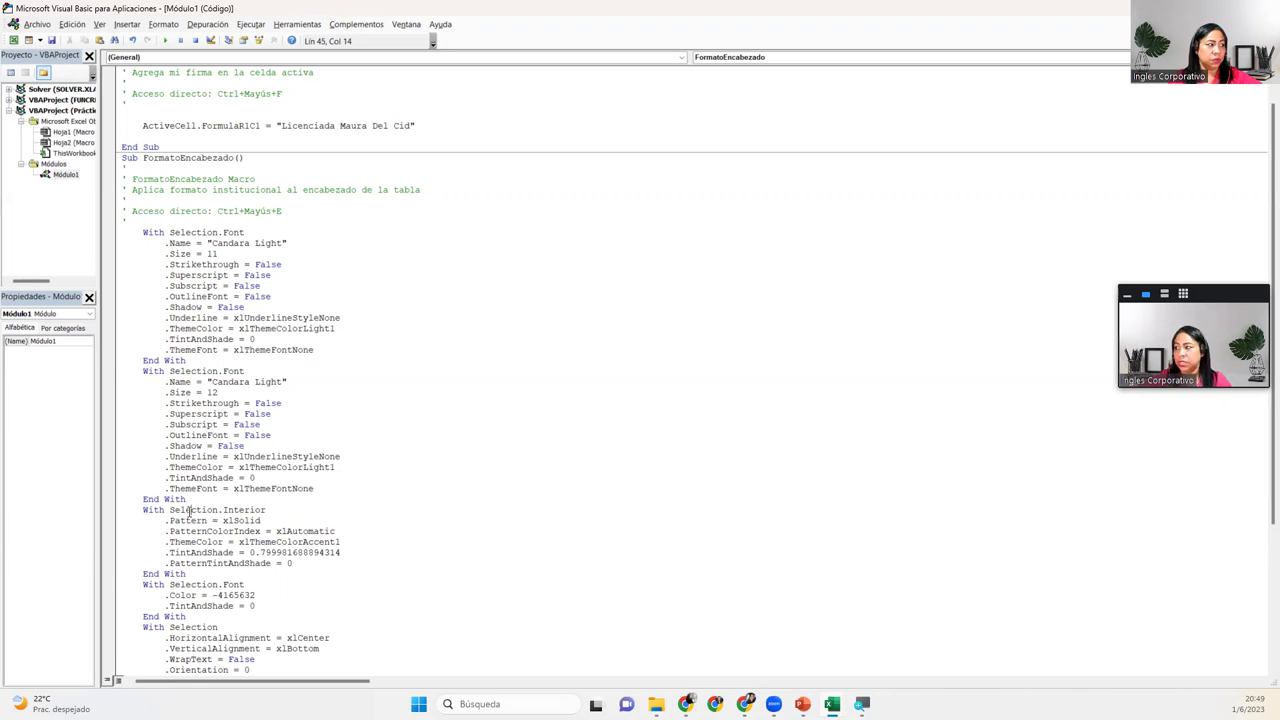
key(Down)
key(Down)
key(Down)
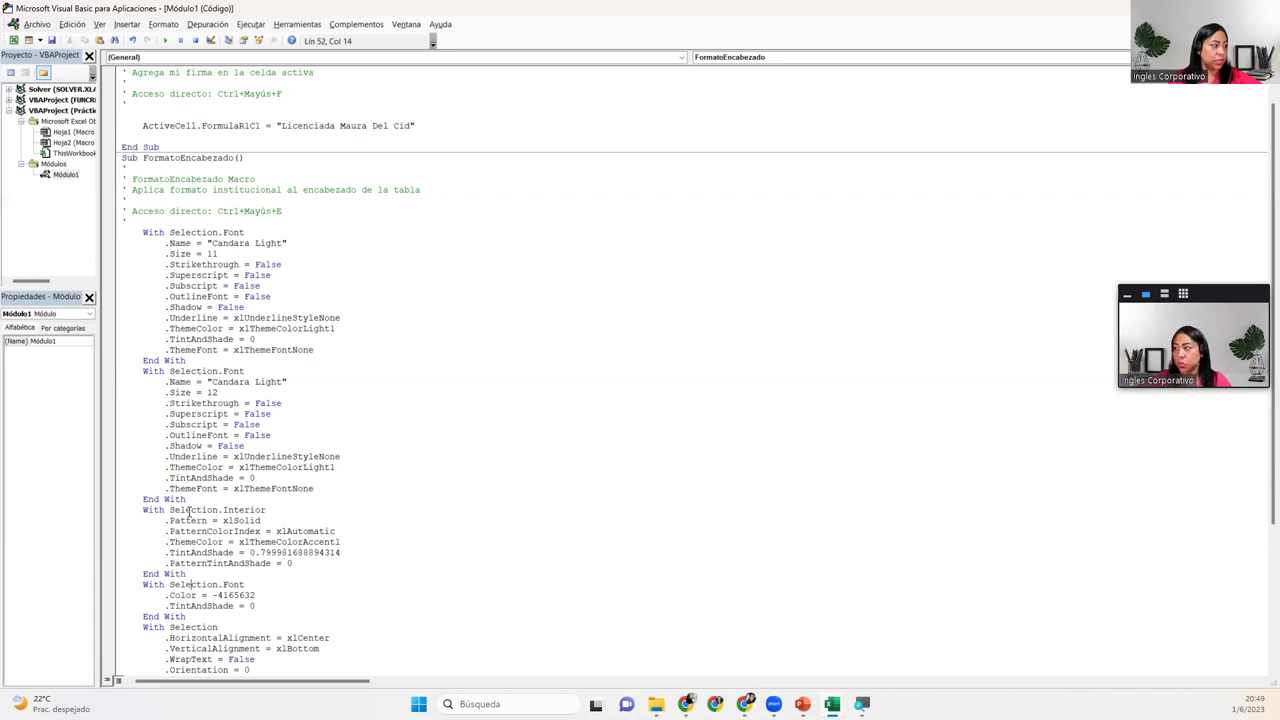
key(Down)
key(Down)
key(Down)
key(Down)
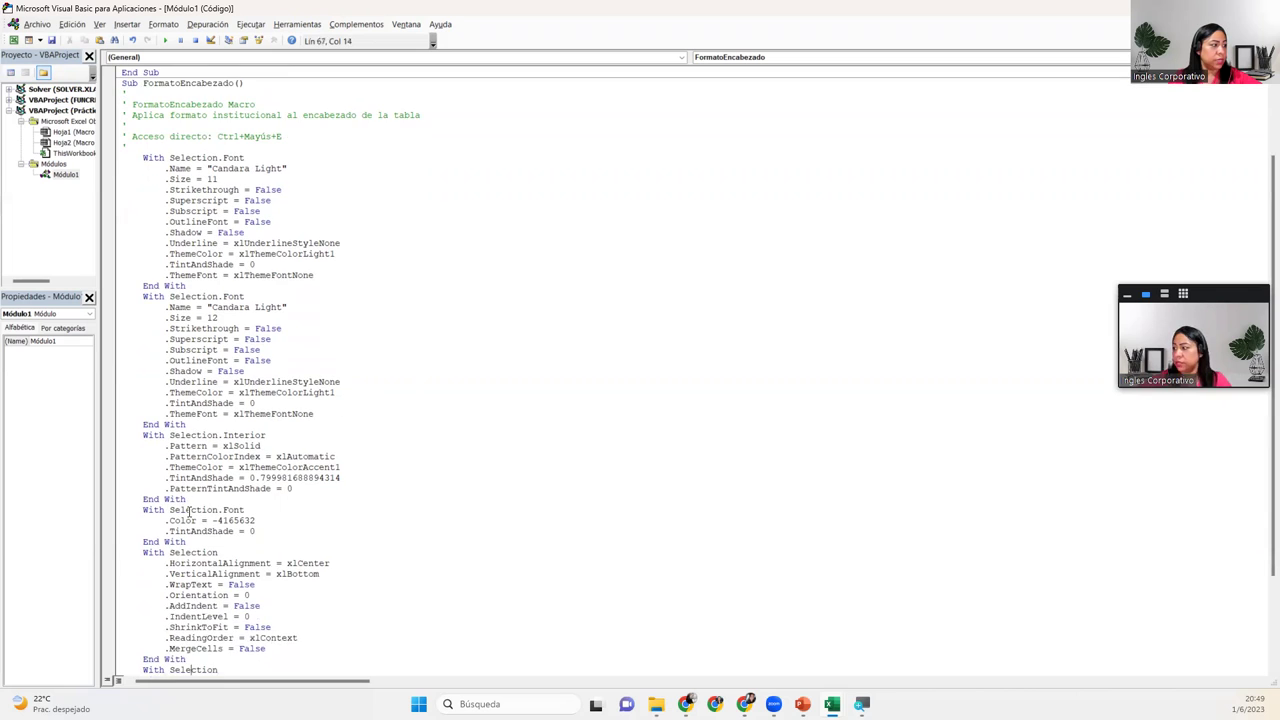
key(Up)
key(Up)
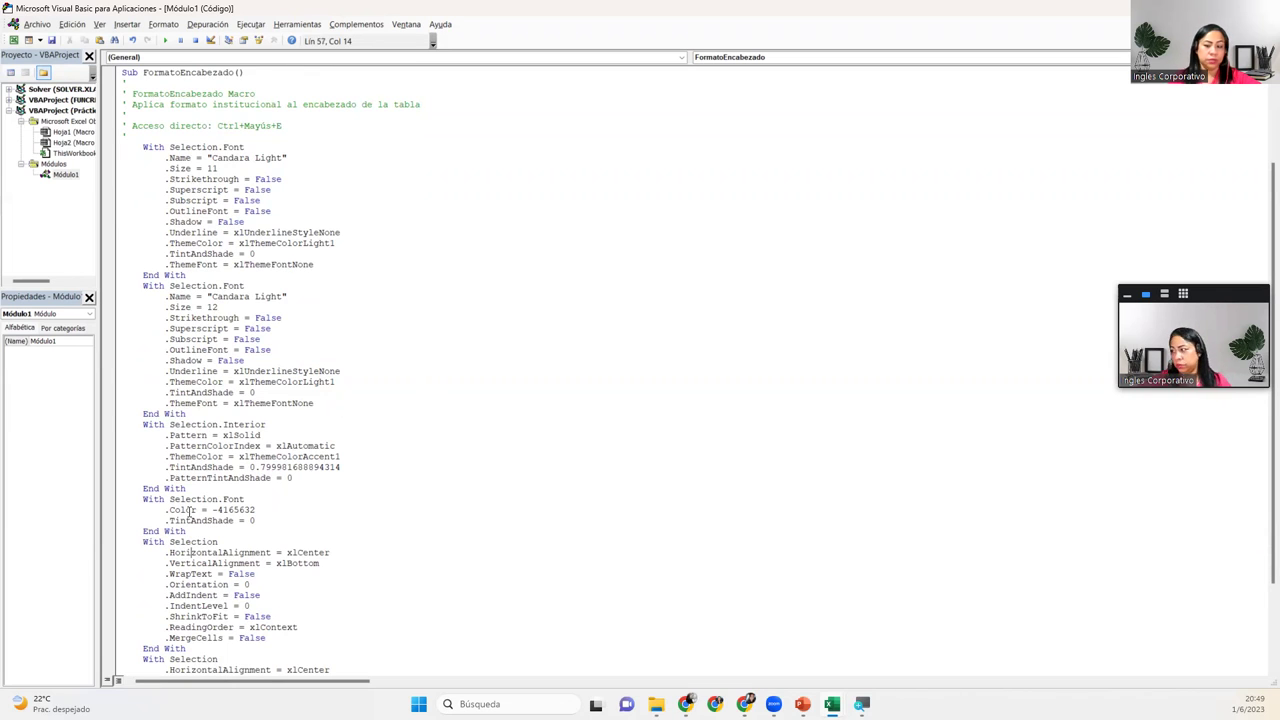
key(Down)
key(Down)
key(Down)
key(Down)
key(Down)
key(Down)
key(Down)
key(Down)
key(Up)
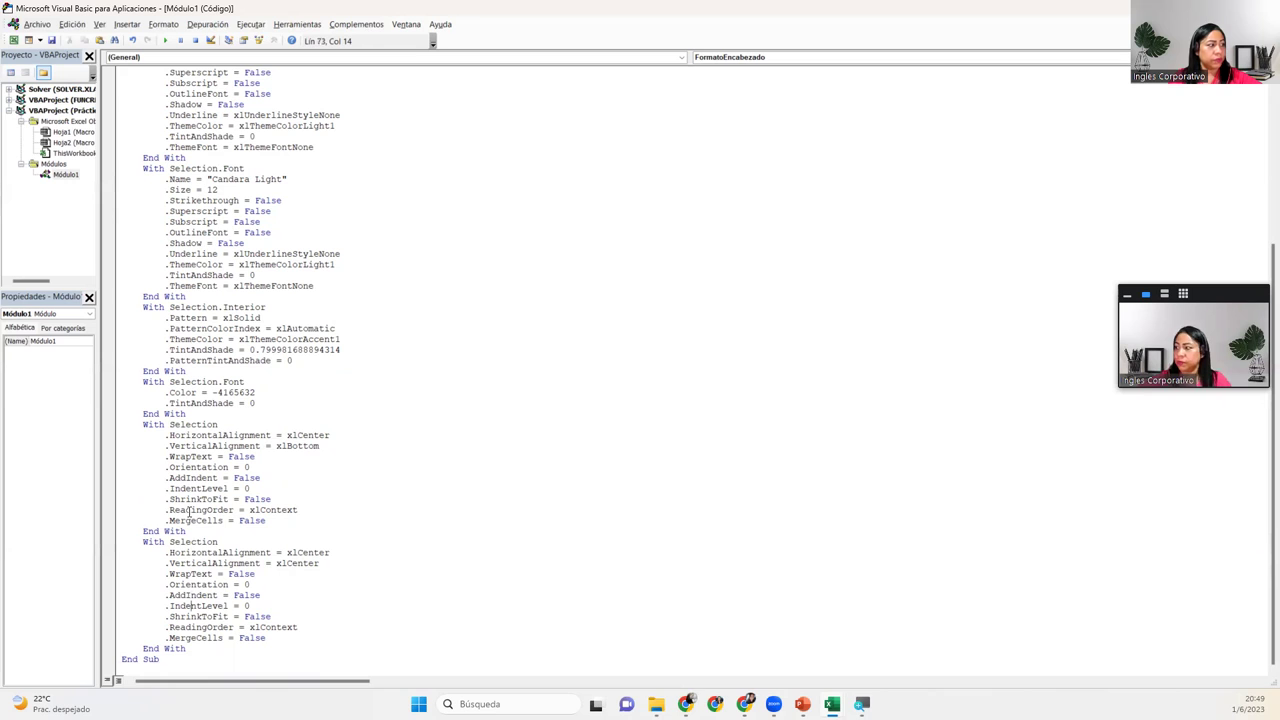
key(Up)
key(Up)
key(Up)
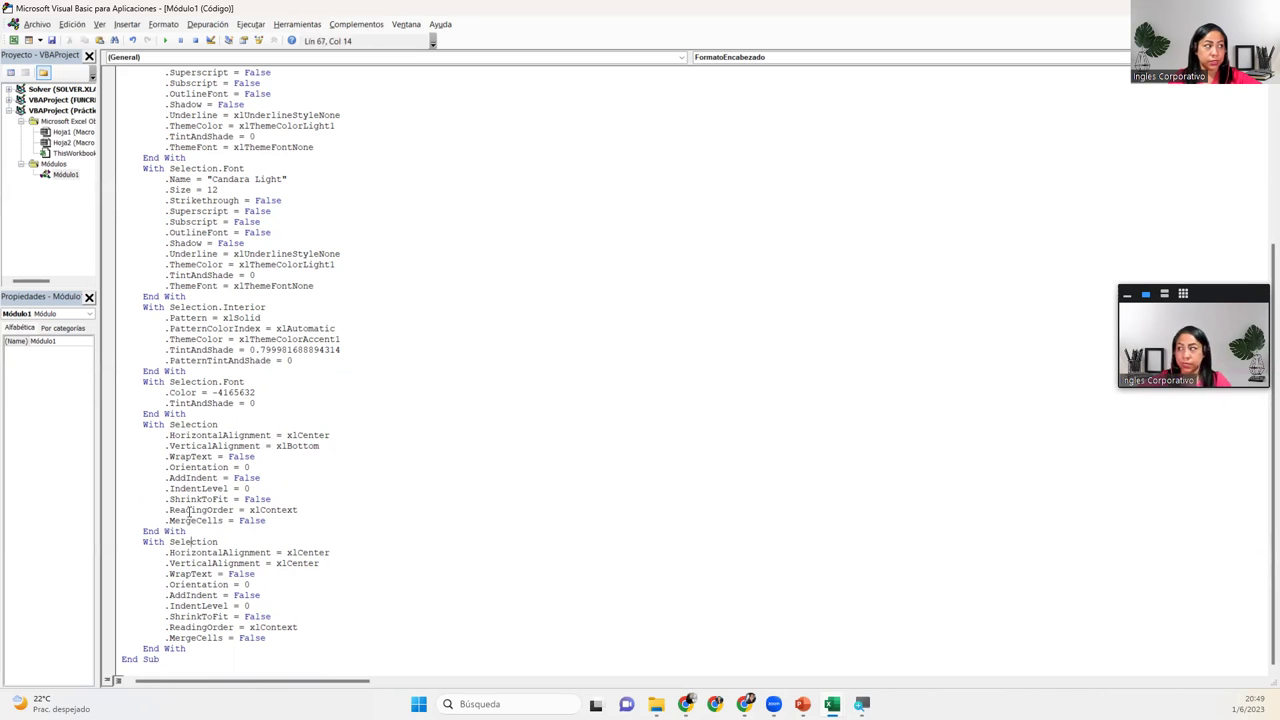
key(Up)
key(Up)
key(Up)
key(Up)
key(Up)
key(Up)
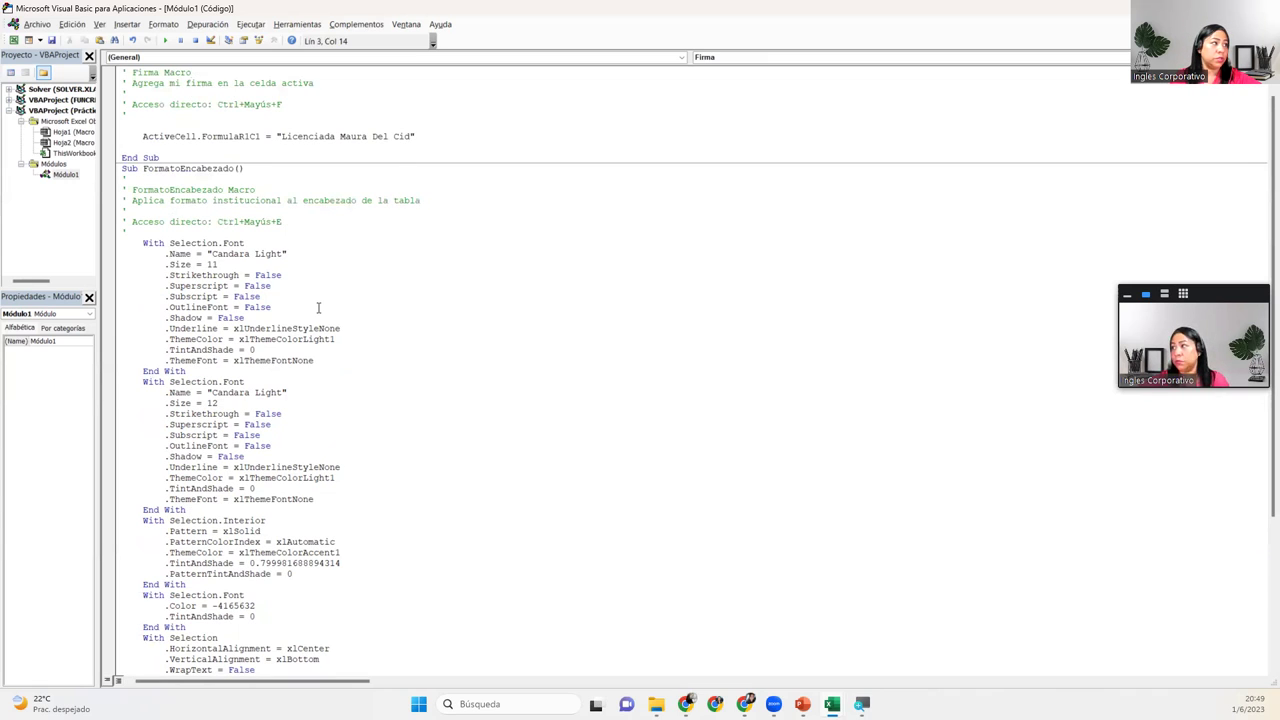
Step: Leave the VBA code and return to the Macro formato sheet in Excel
click(441, 136)
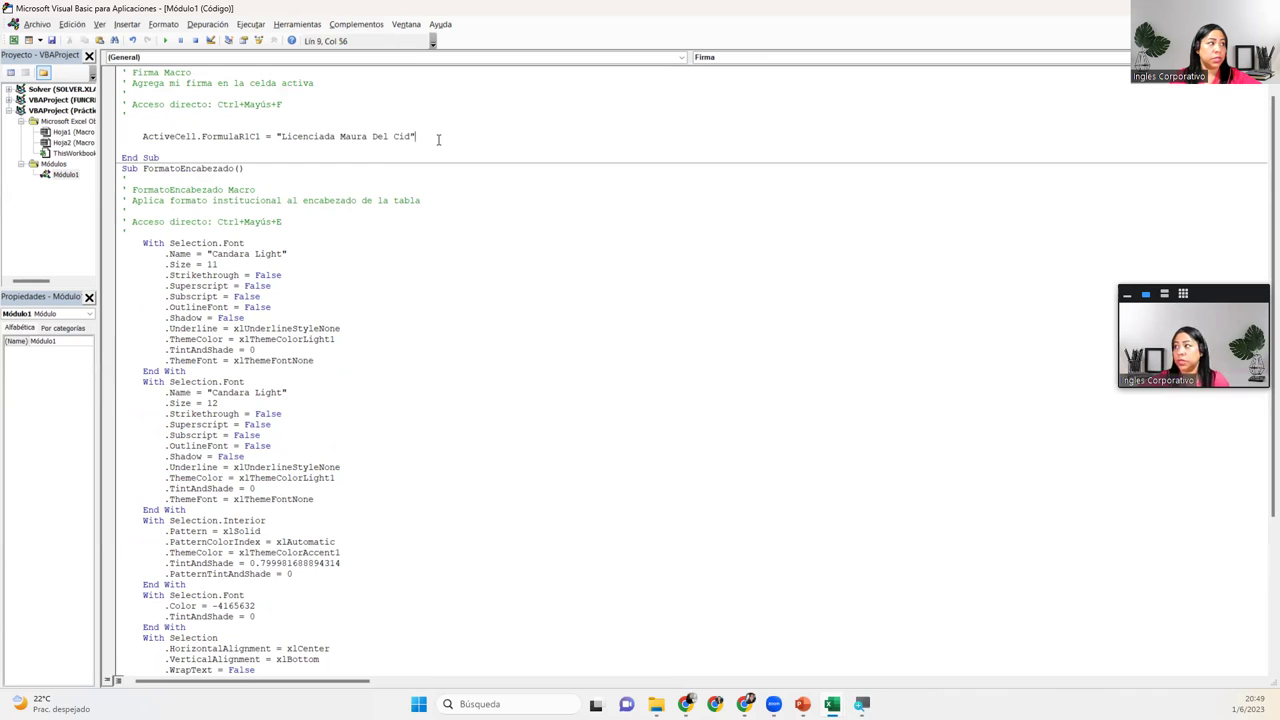
click(158, 245)
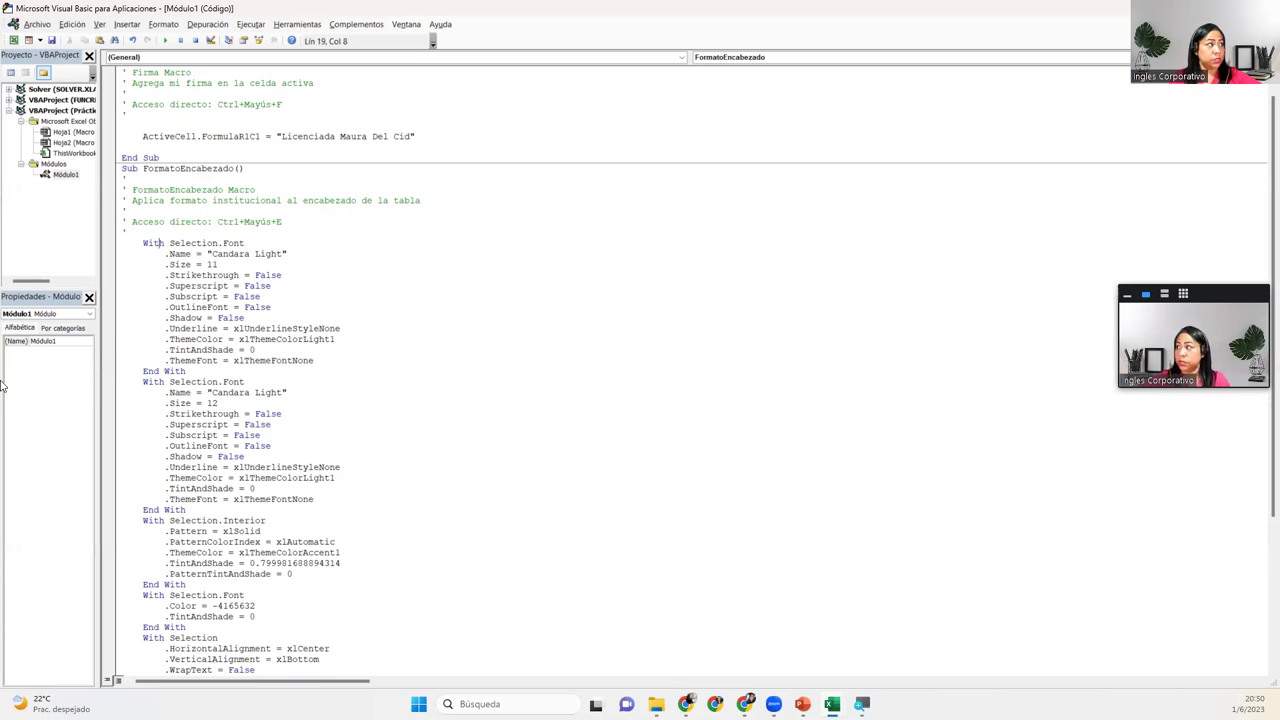
click(13, 40)
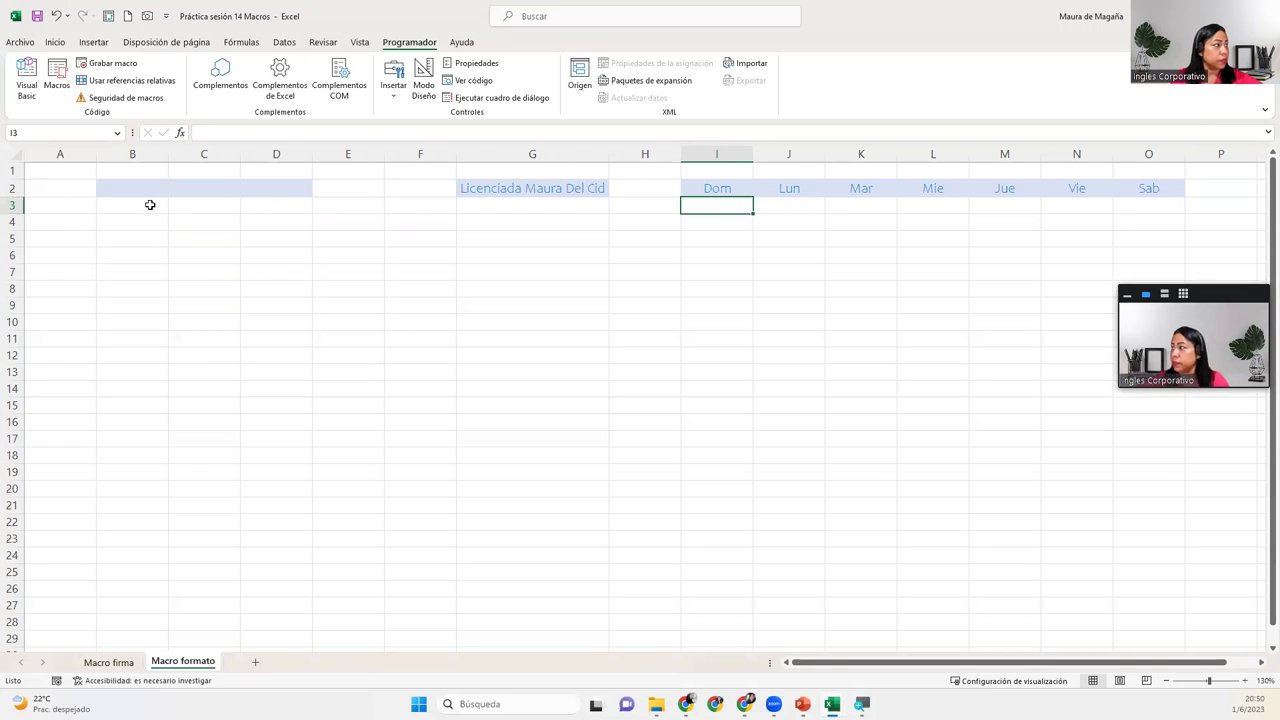
Step: Select the range B3:D4
drag(150, 204, 268, 218)
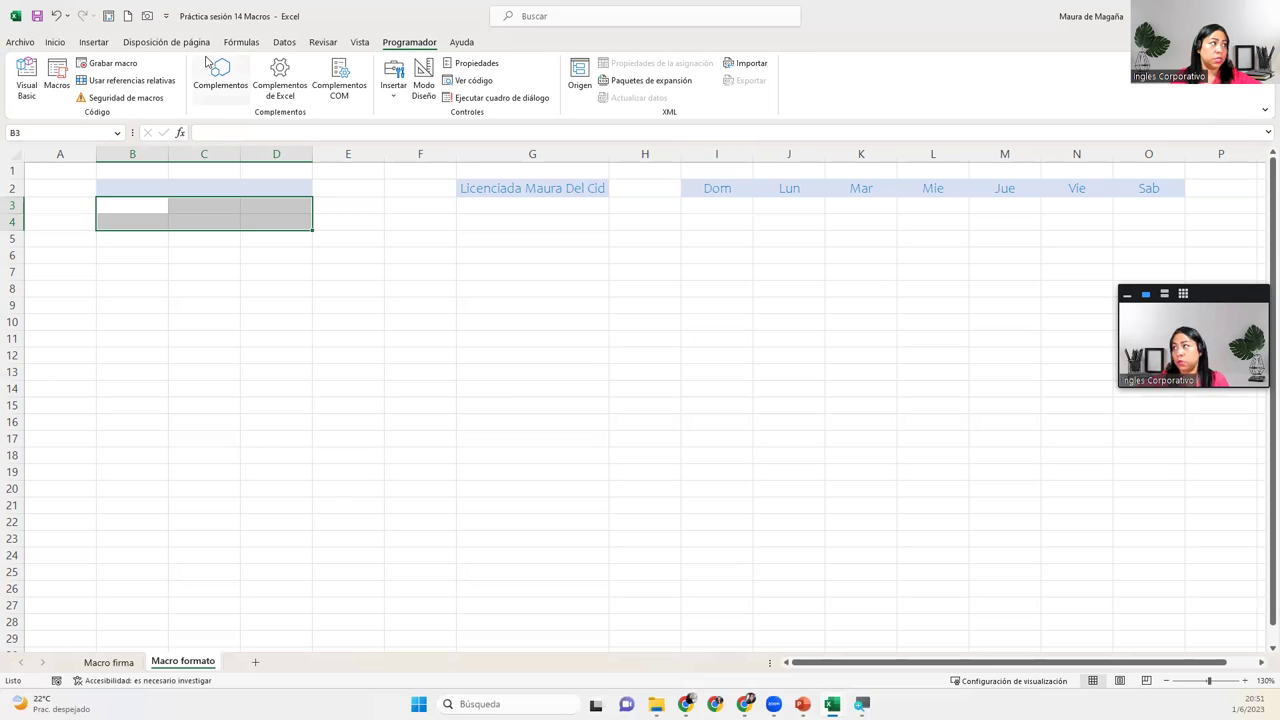
Step: Open the Grabar macro dialog on the Programador tab for a new macro
click(127, 65)
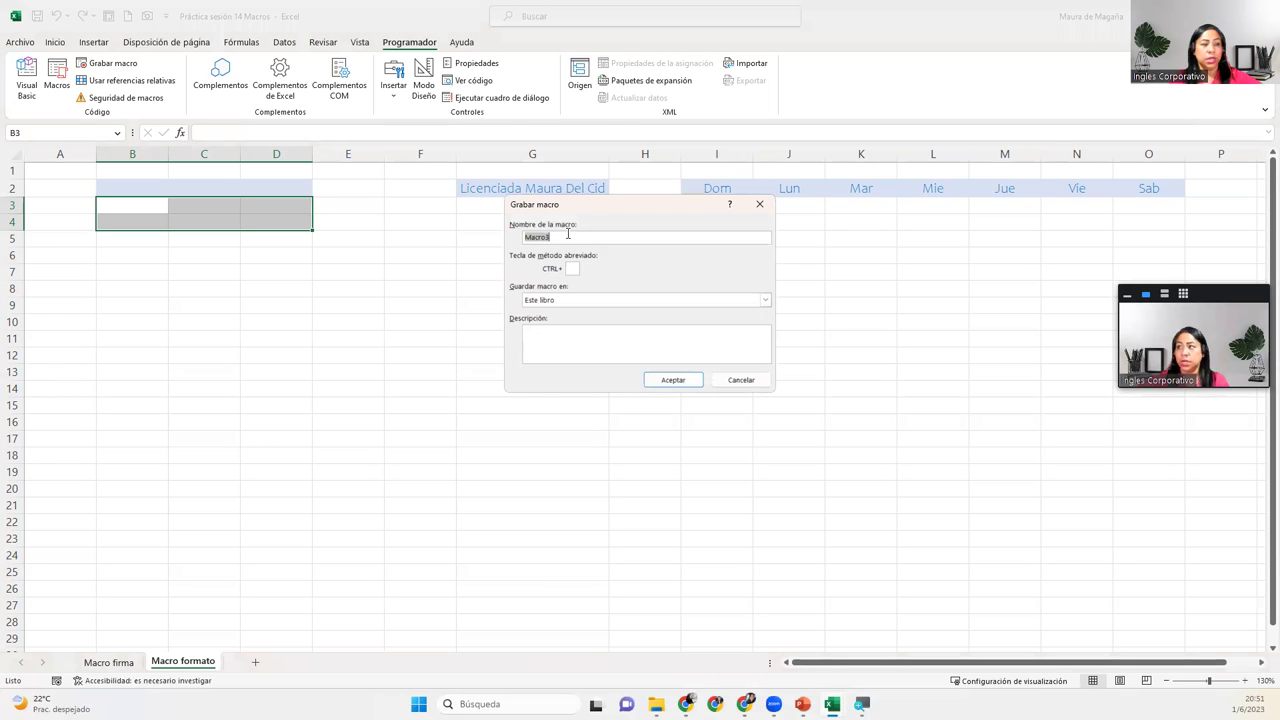
Step: Start recording FormatoRegistros, described 'Aplica formato institucional a las celdas de los registros'
text(Format)
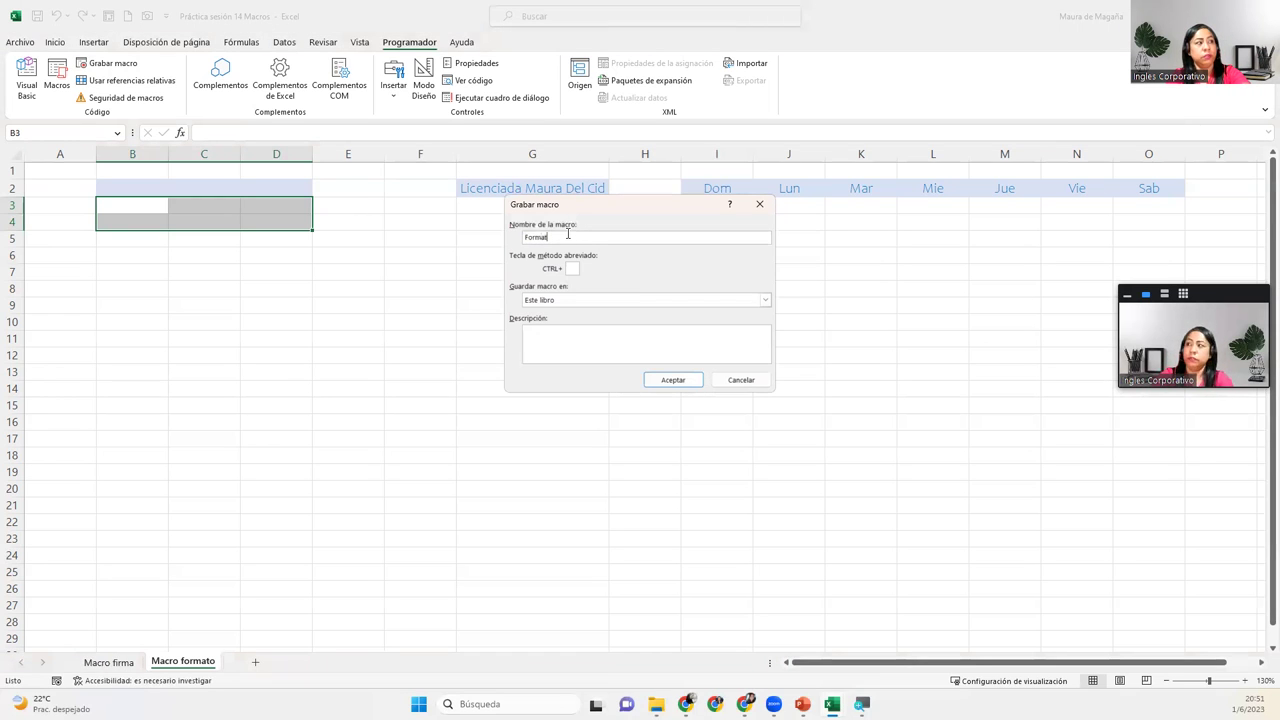
text(oRegistros)
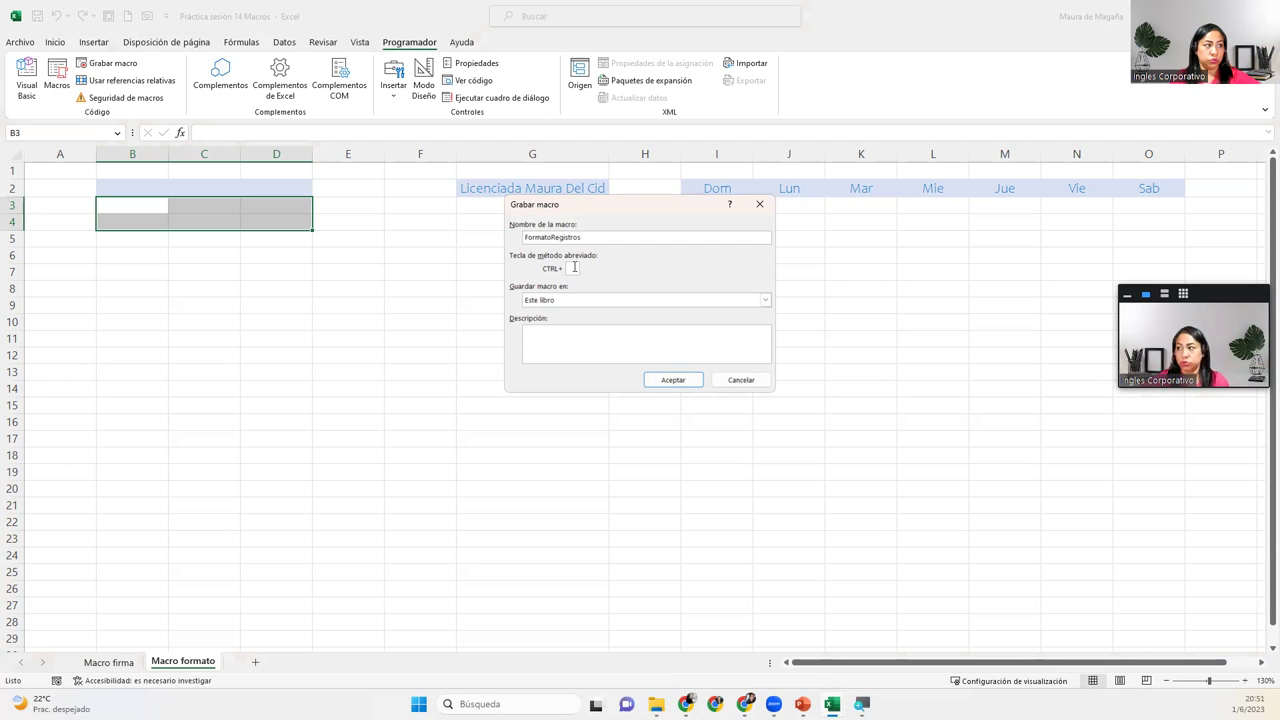
text(R)
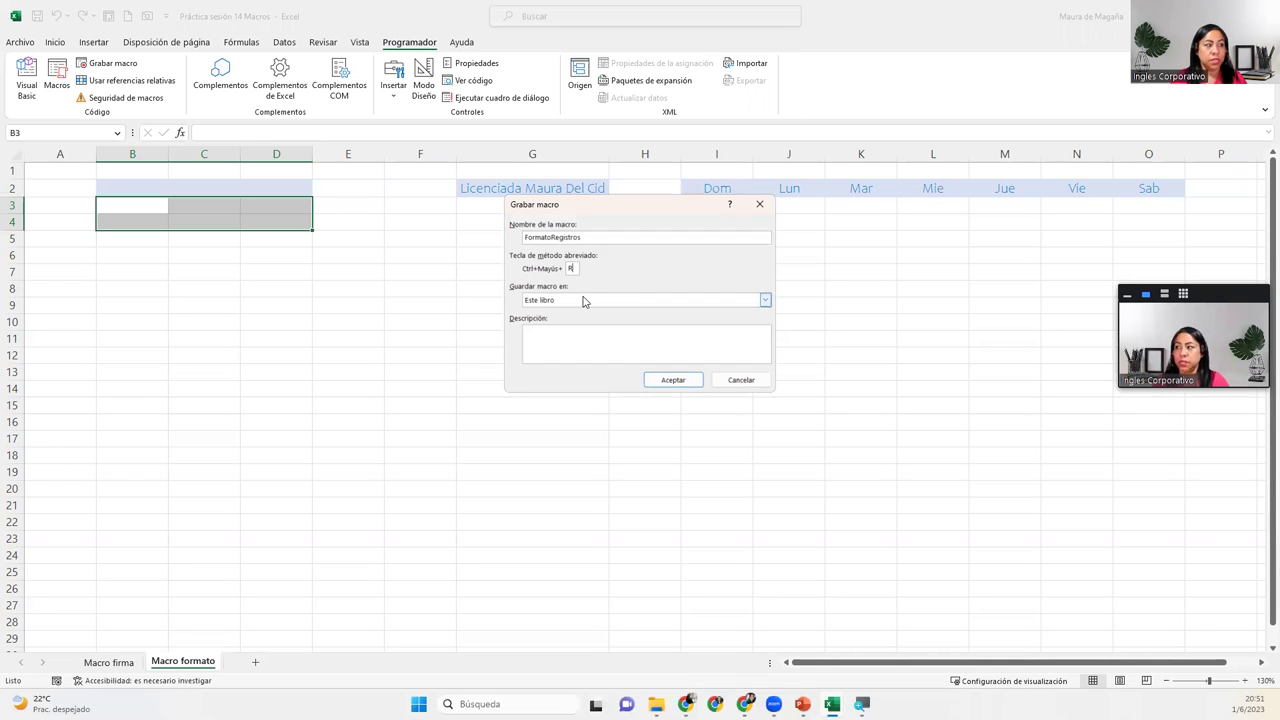
click(579, 336)
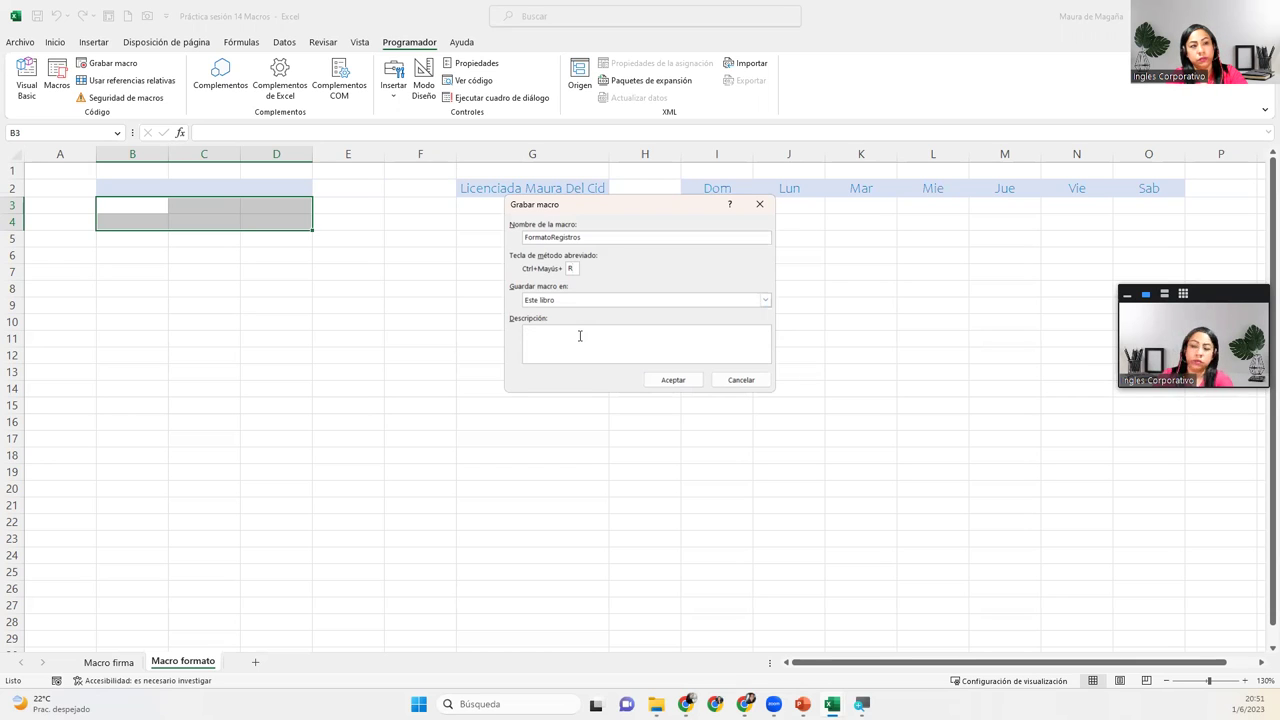
text(Aplica formato ins)
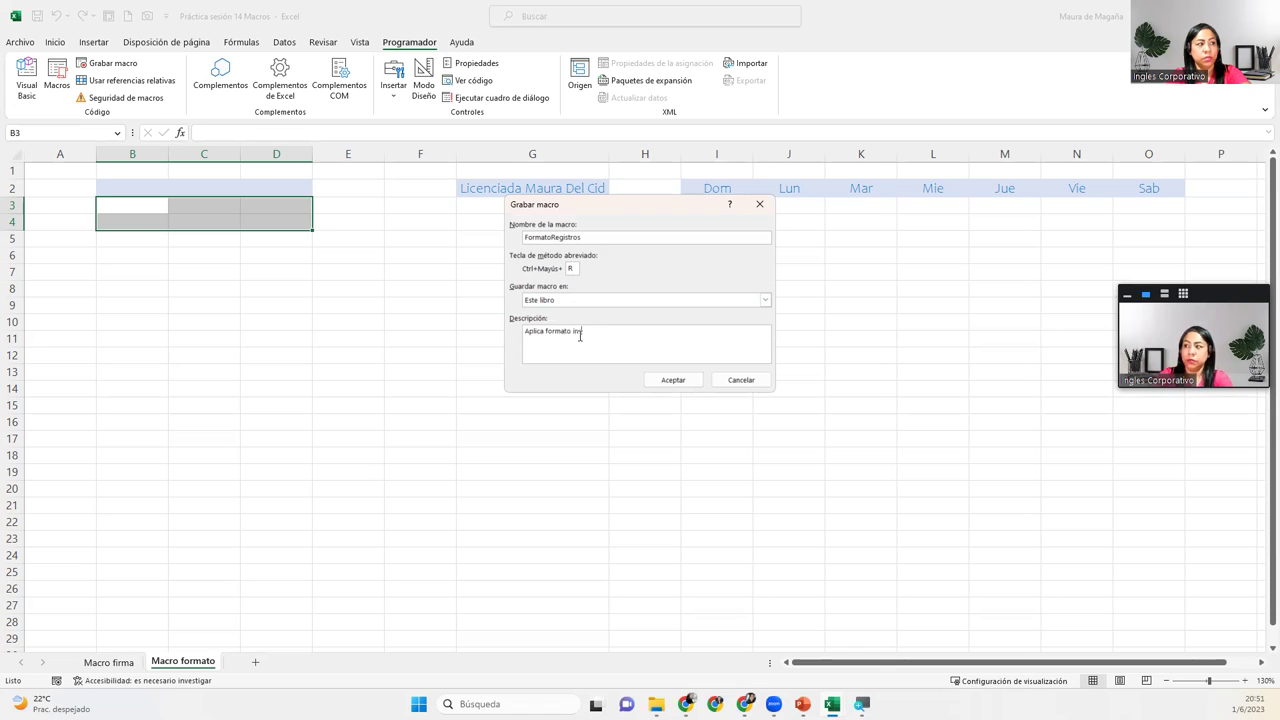
text(titucional)
text( a las celdas de los registros)
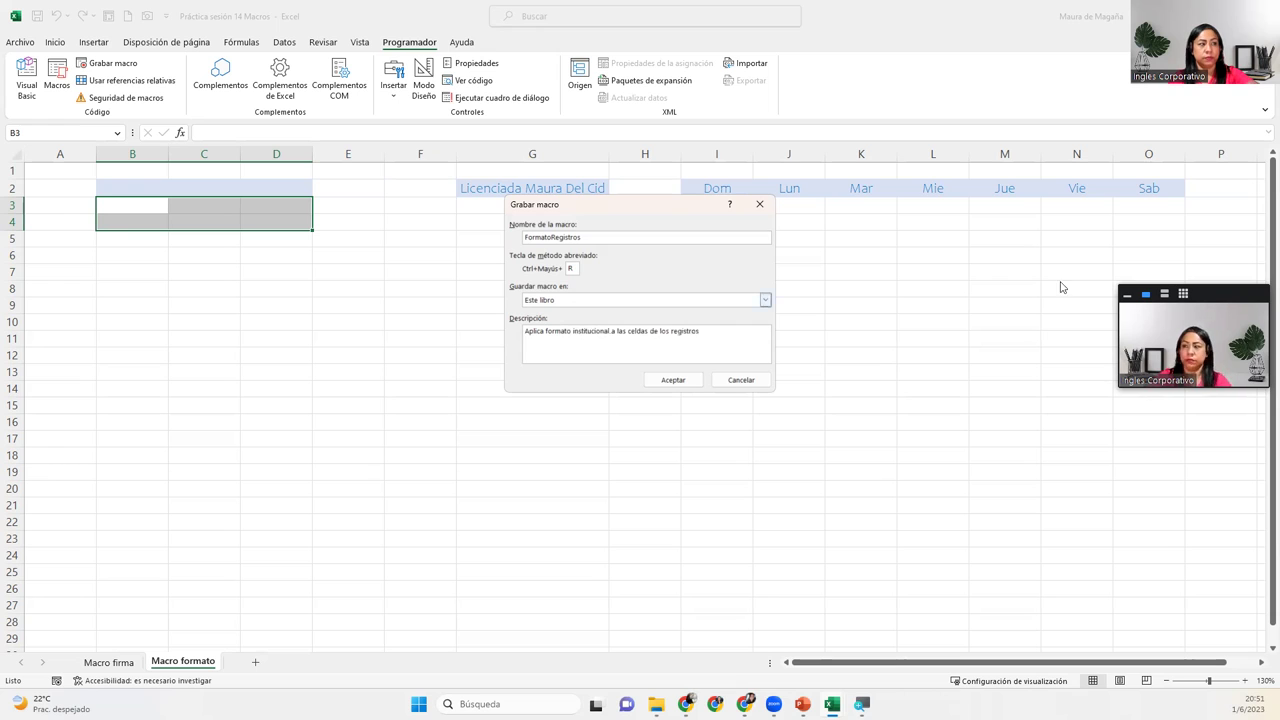
click(1165, 295)
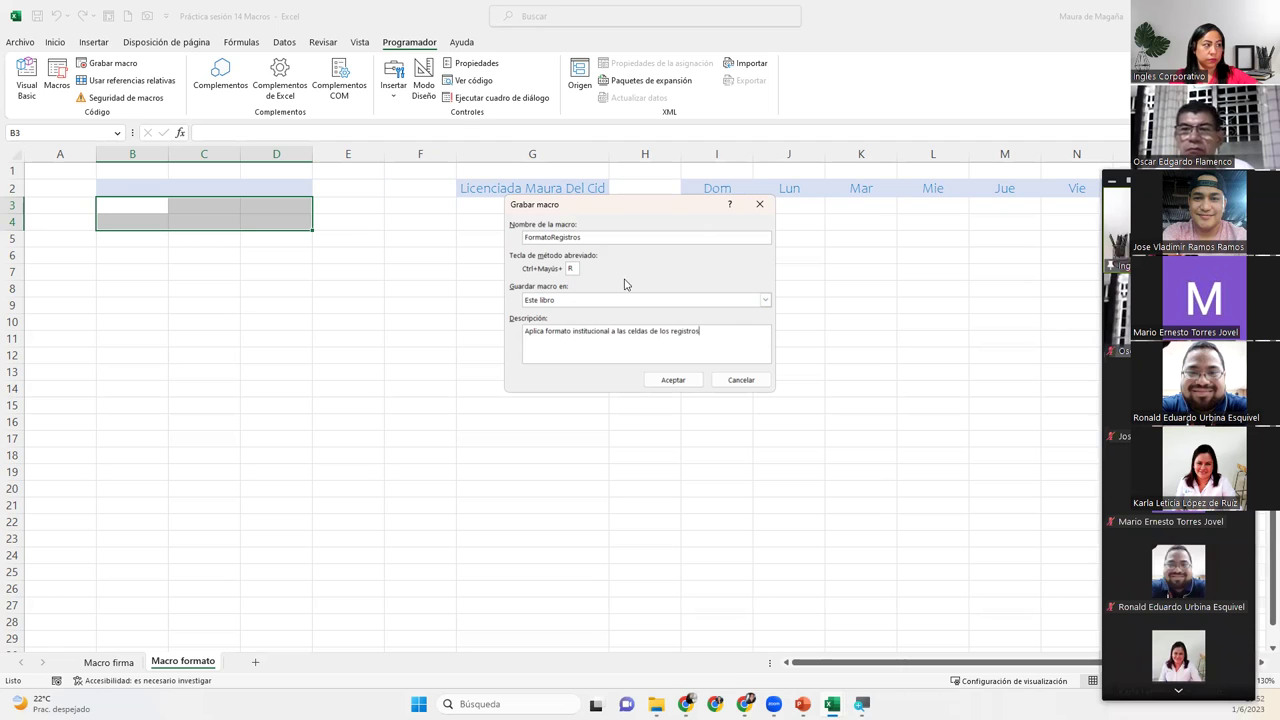
click(702, 331)
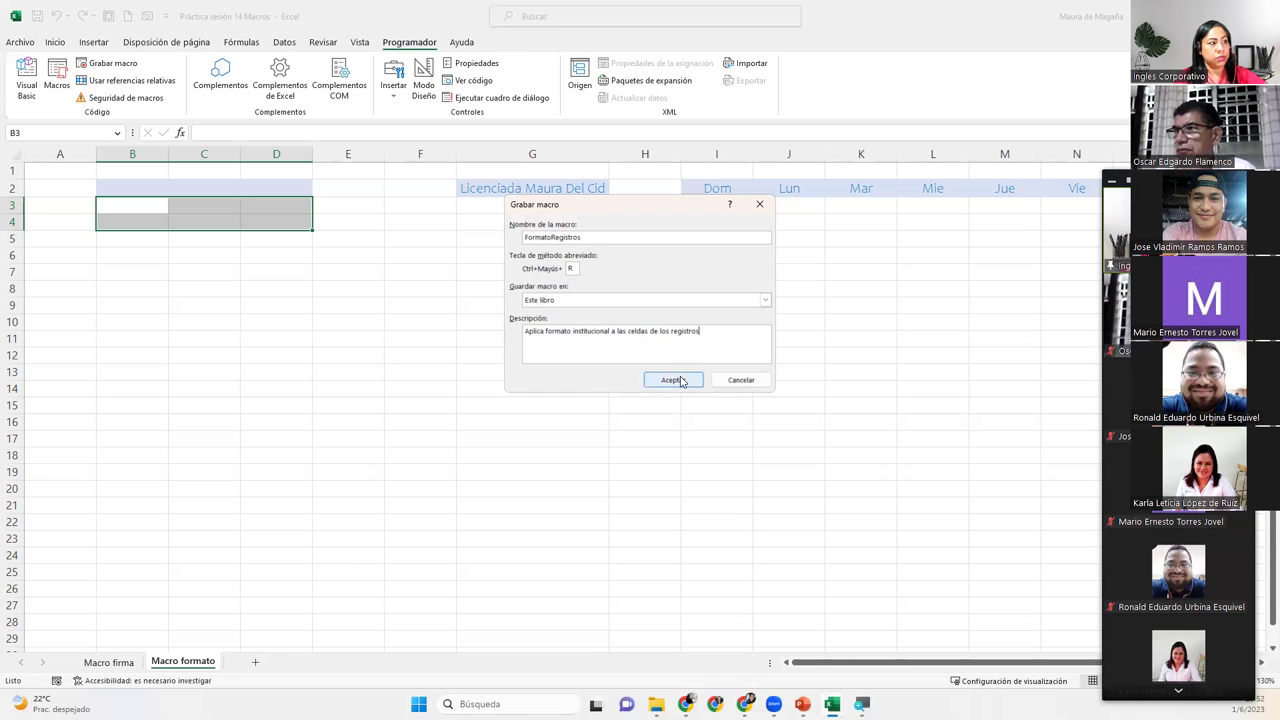
click(680, 381)
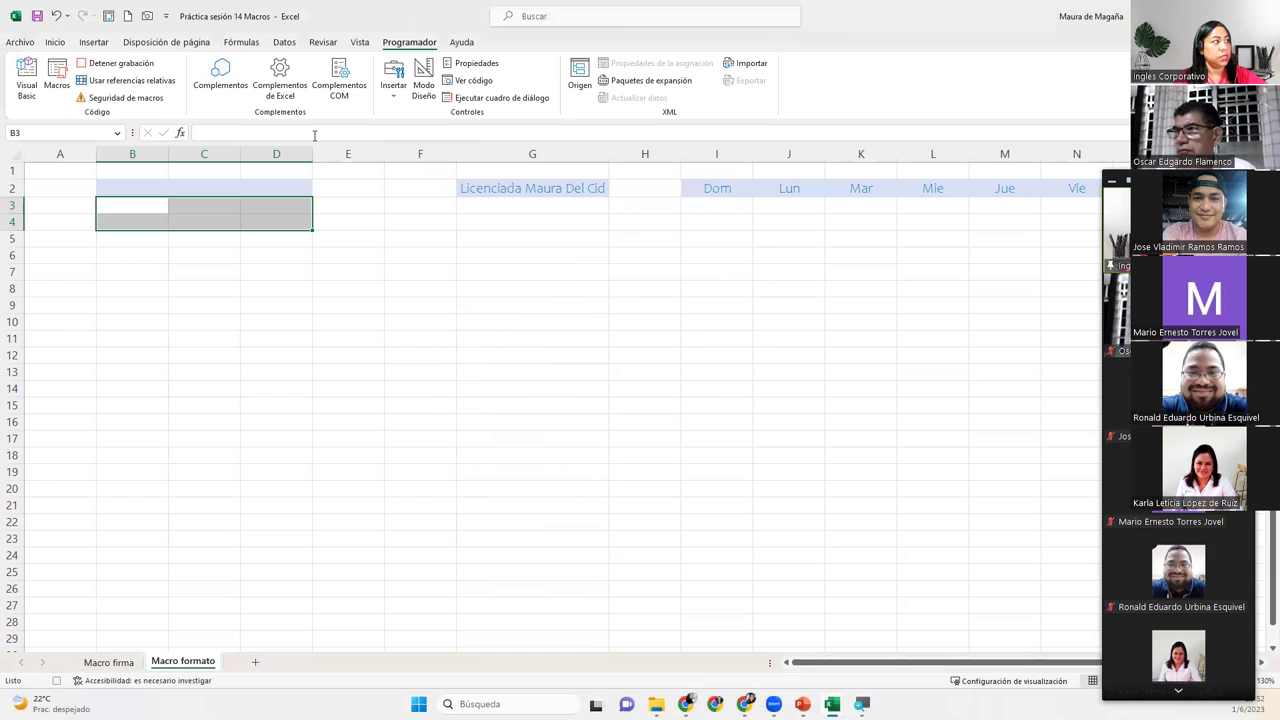
Step: Open Formato de celdas on the Fuente tab from the Inicio tab's Fuente group
click(54, 42)
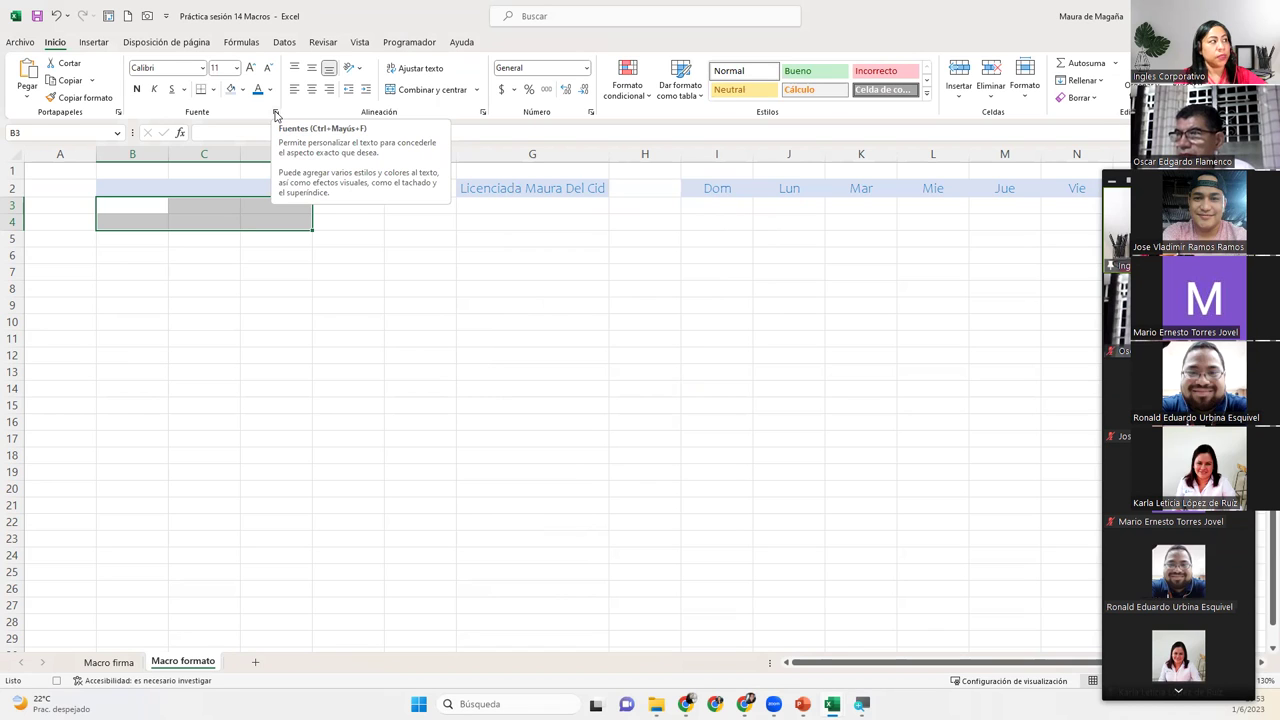
click(276, 112)
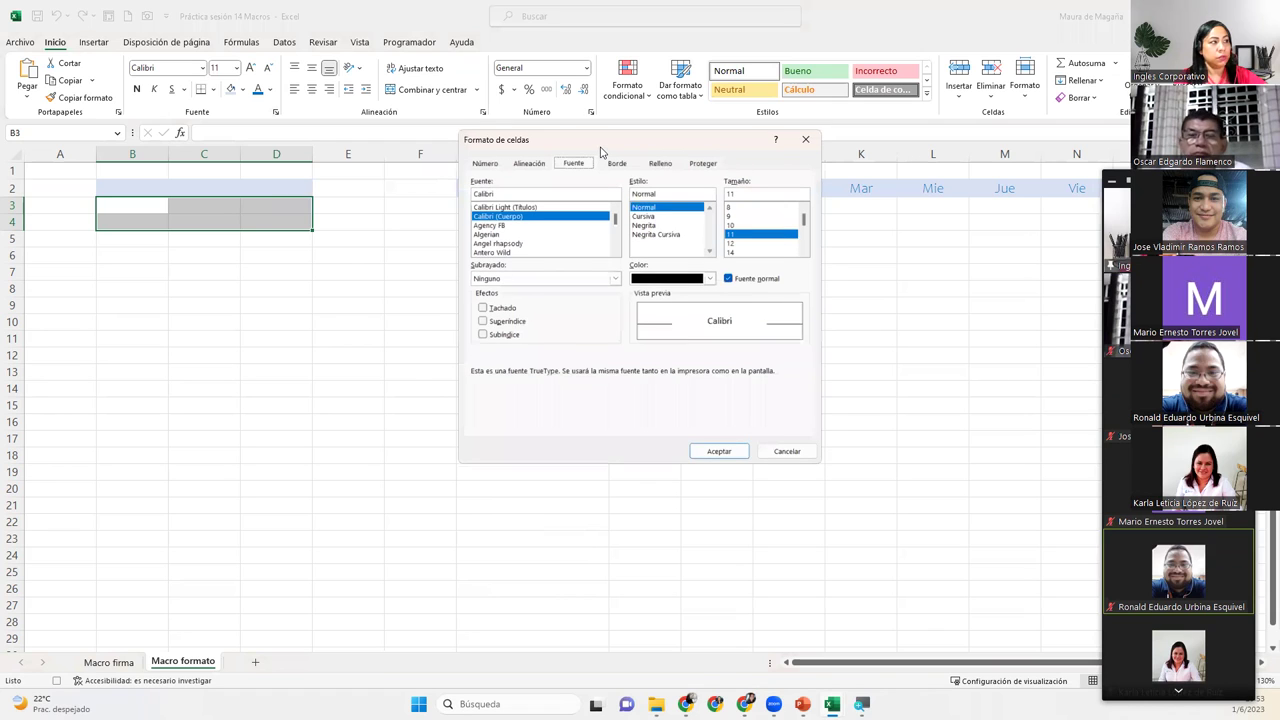
Step: Choose Calibri Light as the font and Azul oscuro as the font colour
drag(600, 150, 516, 251)
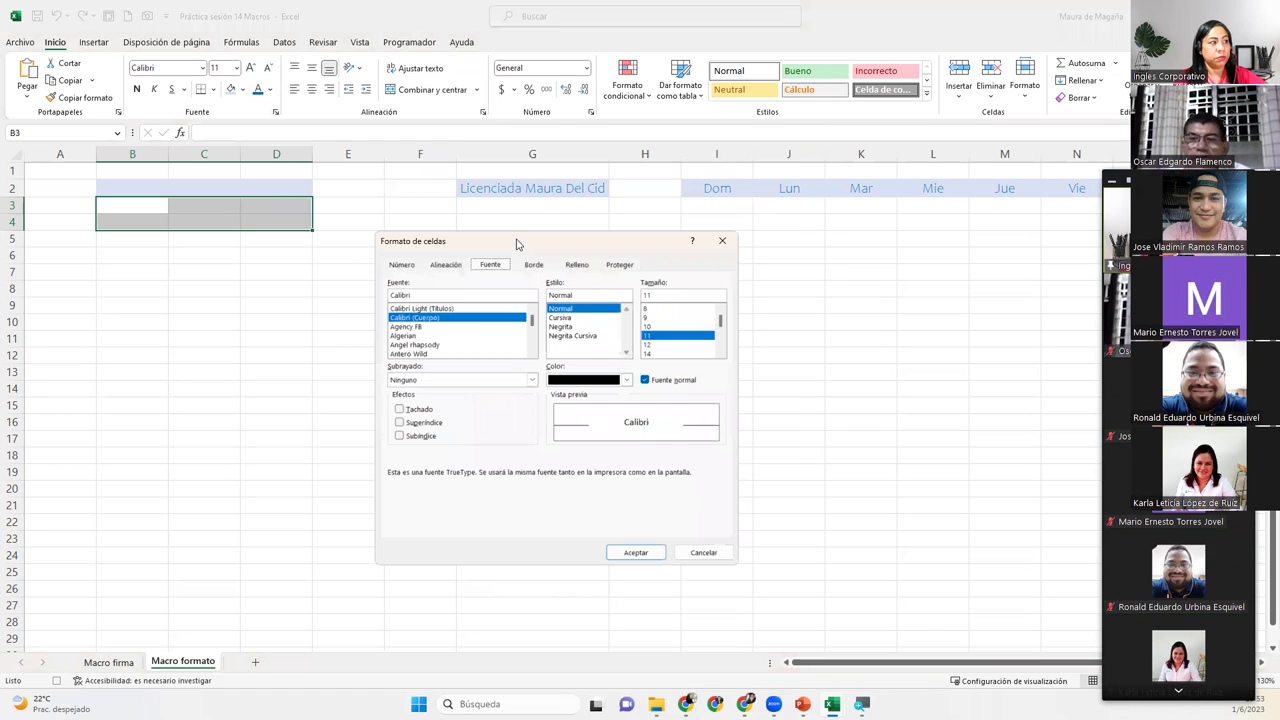
click(523, 298)
key(BackSpace)
key(BackSpace)
key(BackSpace)
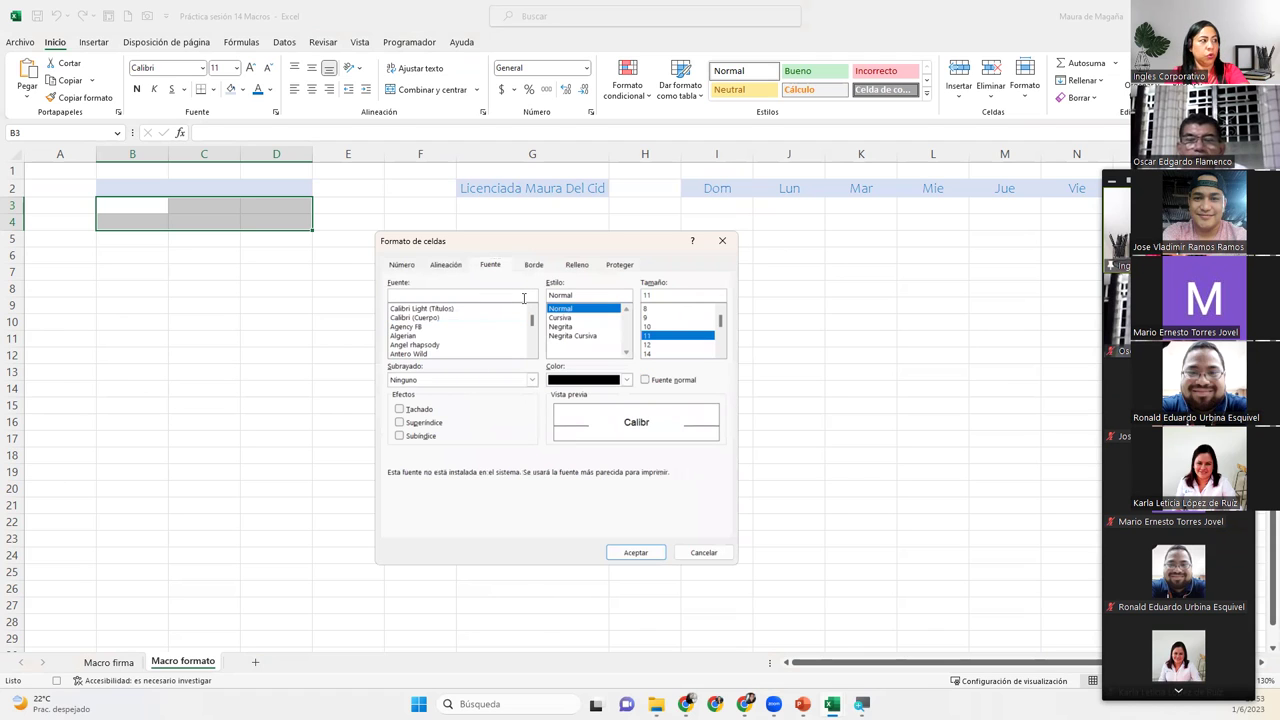
text(canda)
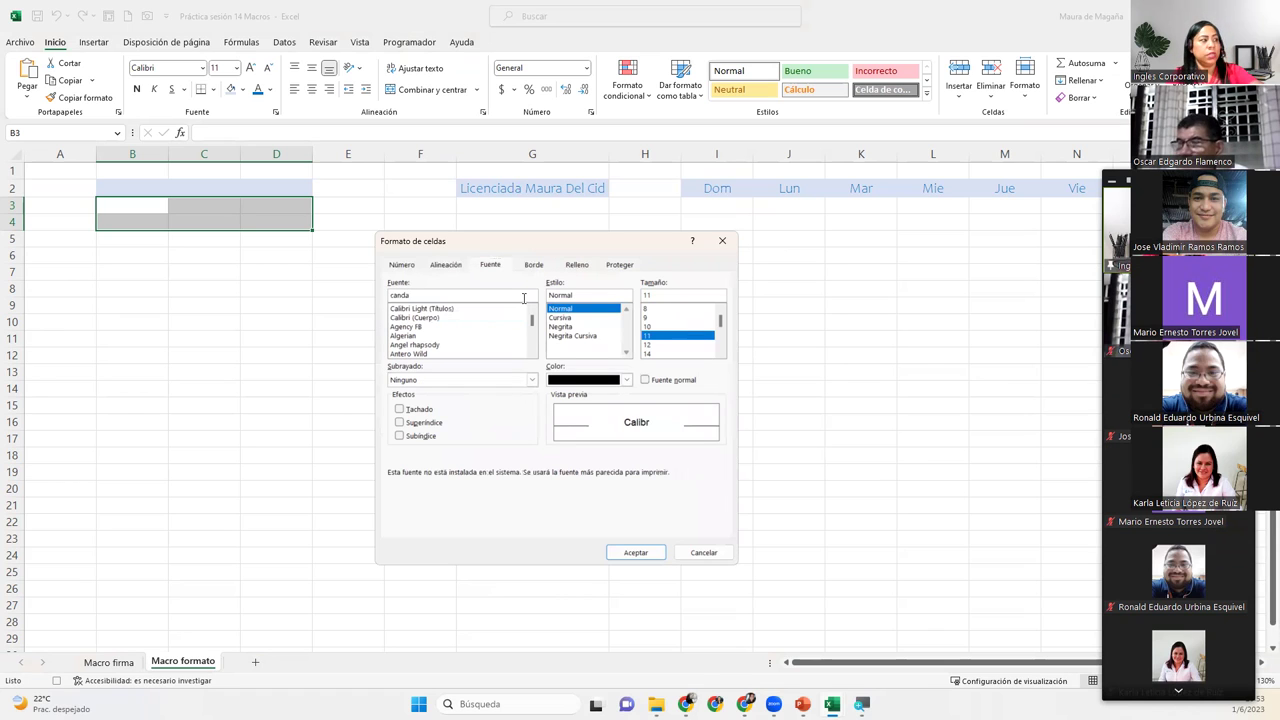
mouse_move(532, 321)
mouse_down()
mouse_move(533, 344)
mouse_move(534, 332)
mouse_up()
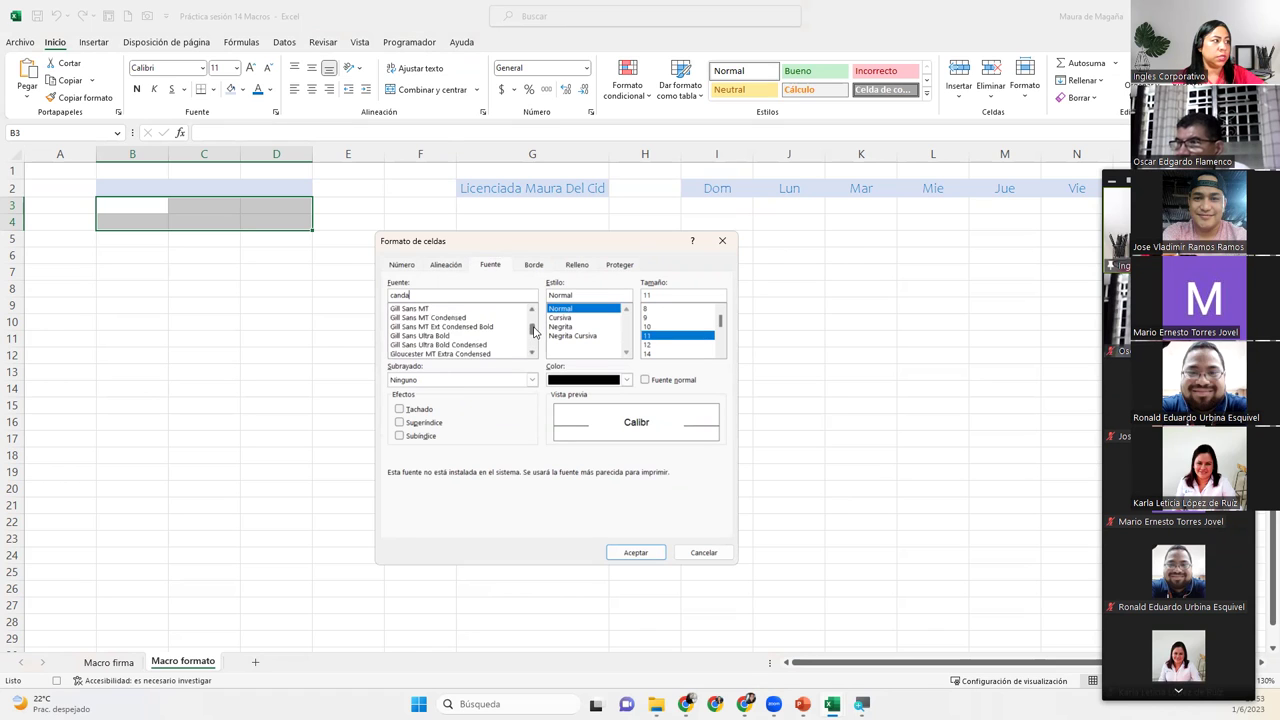
drag(534, 332, 534, 314)
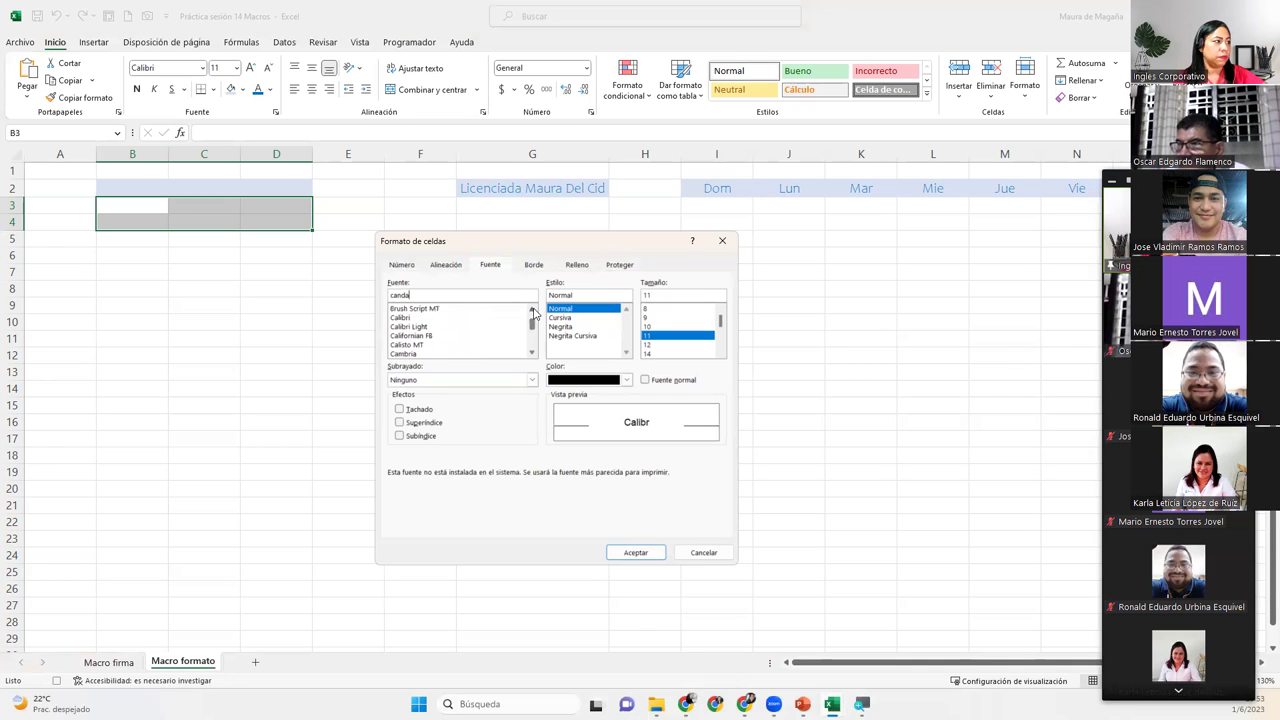
click(415, 328)
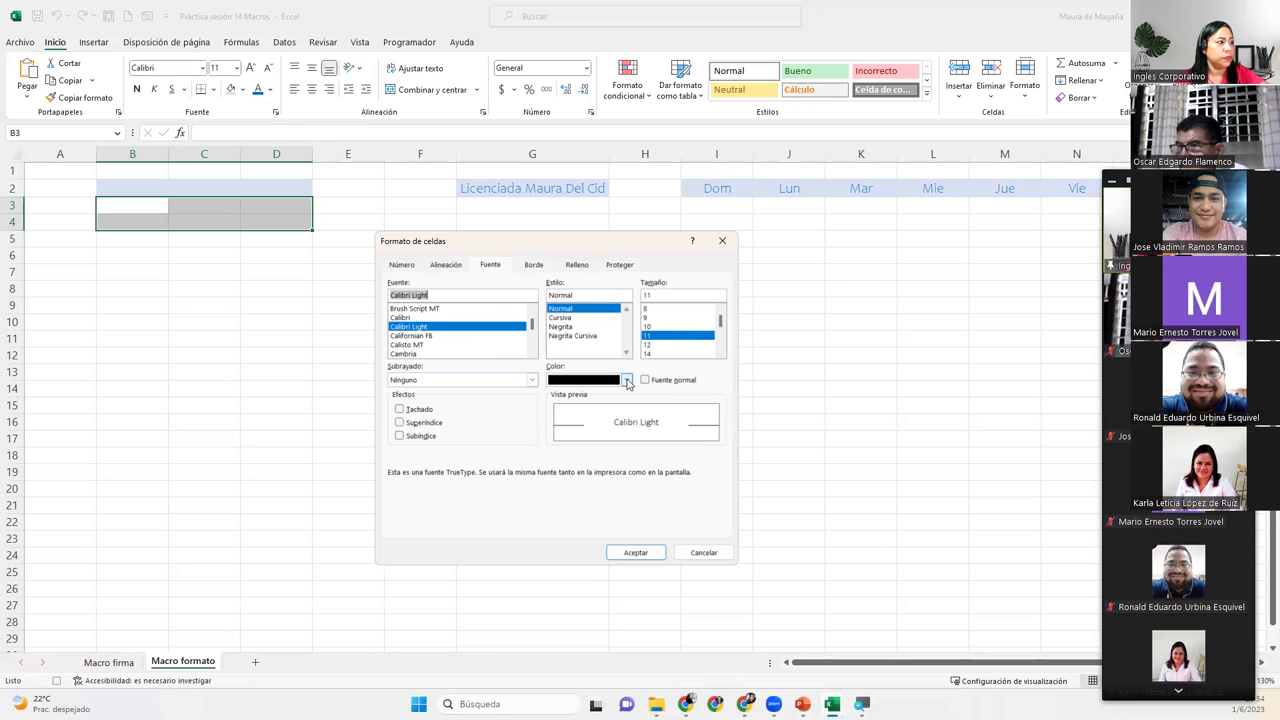
click(627, 380)
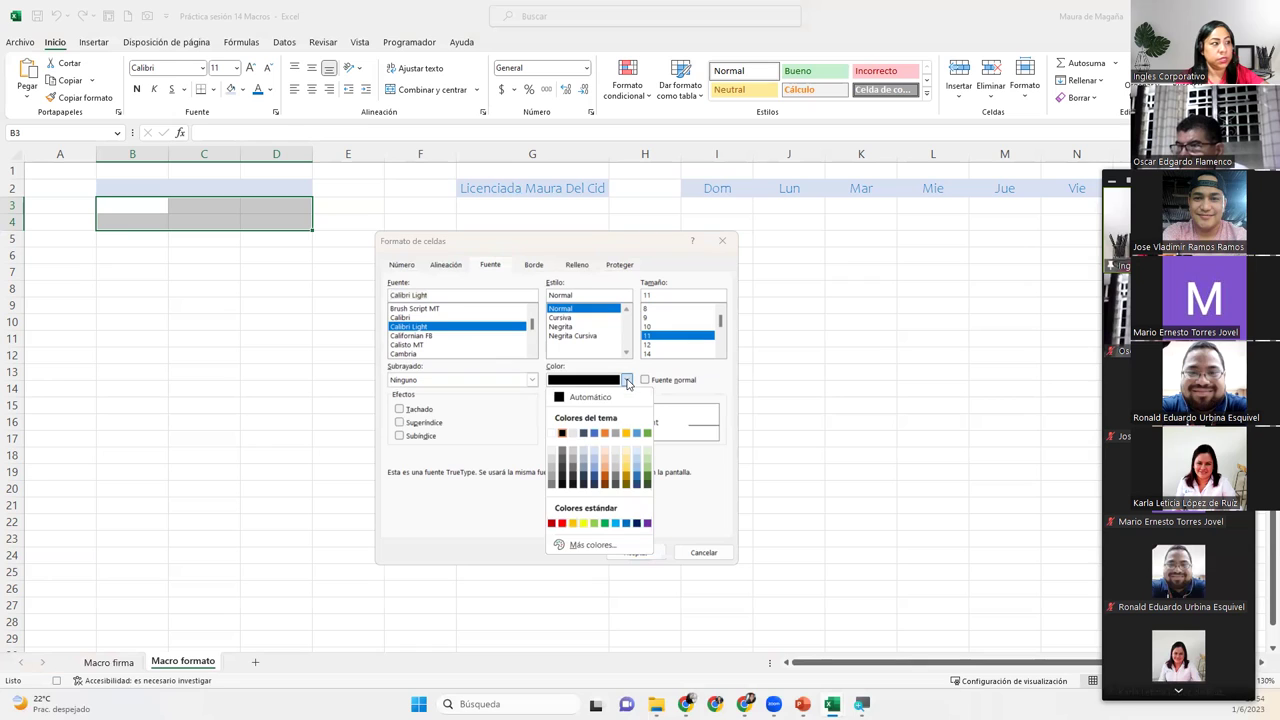
click(637, 523)
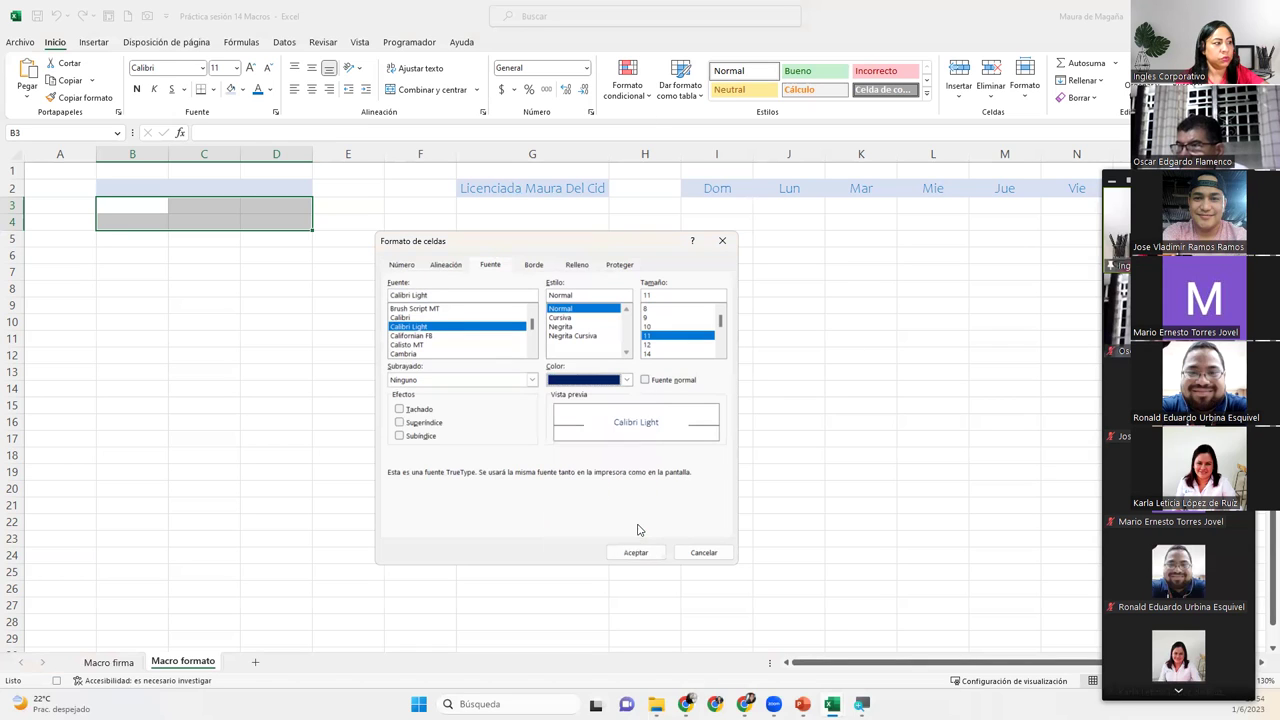
click(627, 380)
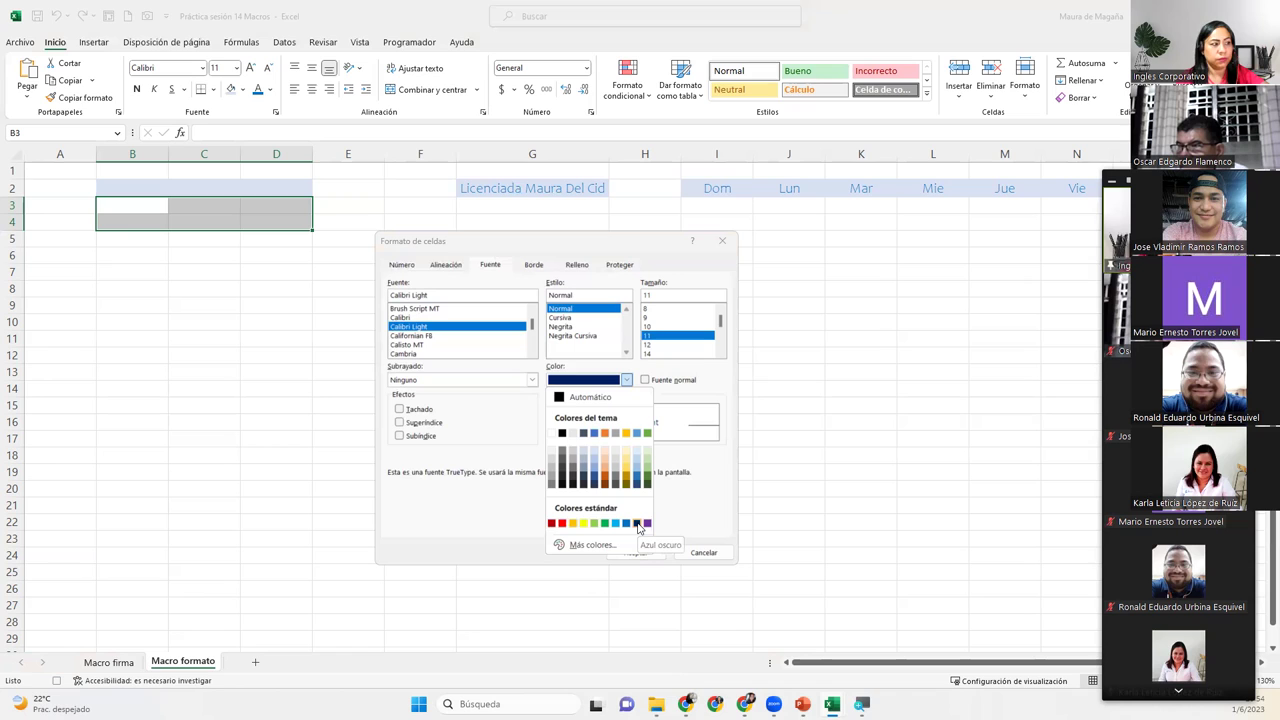
click(637, 523)
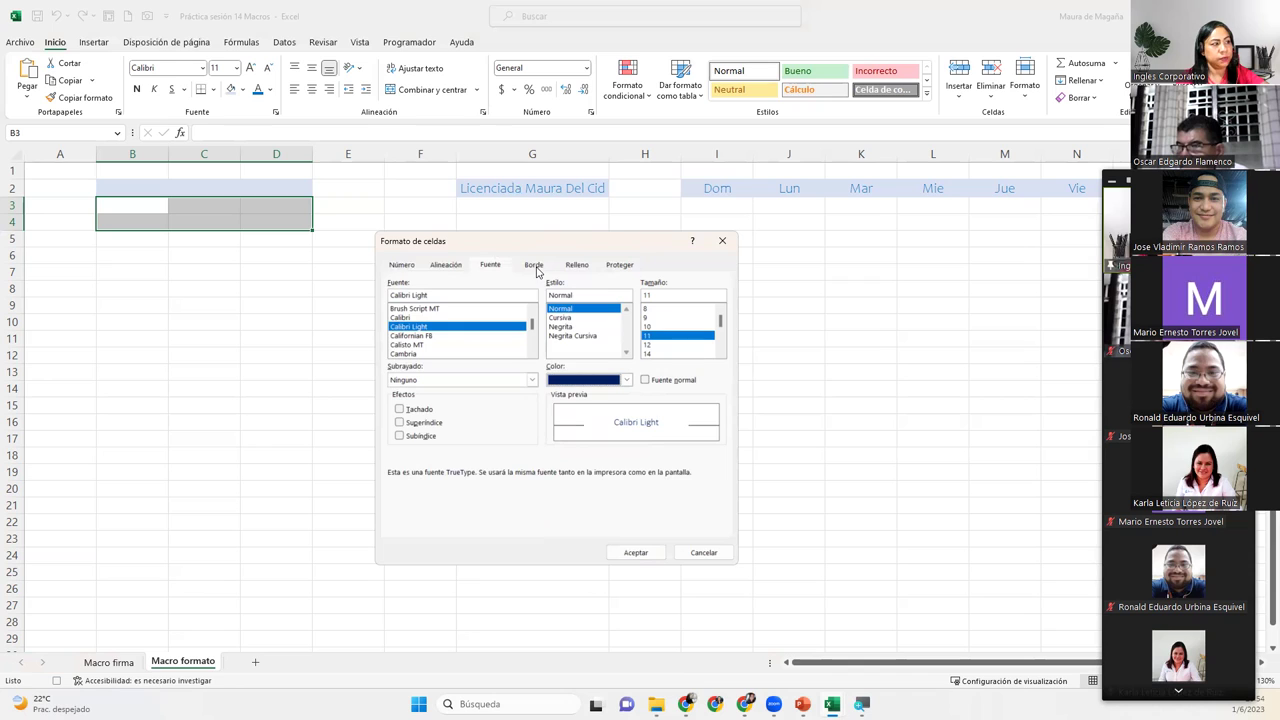
Step: Add a blue outline border on the Borde tab and apply the formatting to B3:D4
click(535, 266)
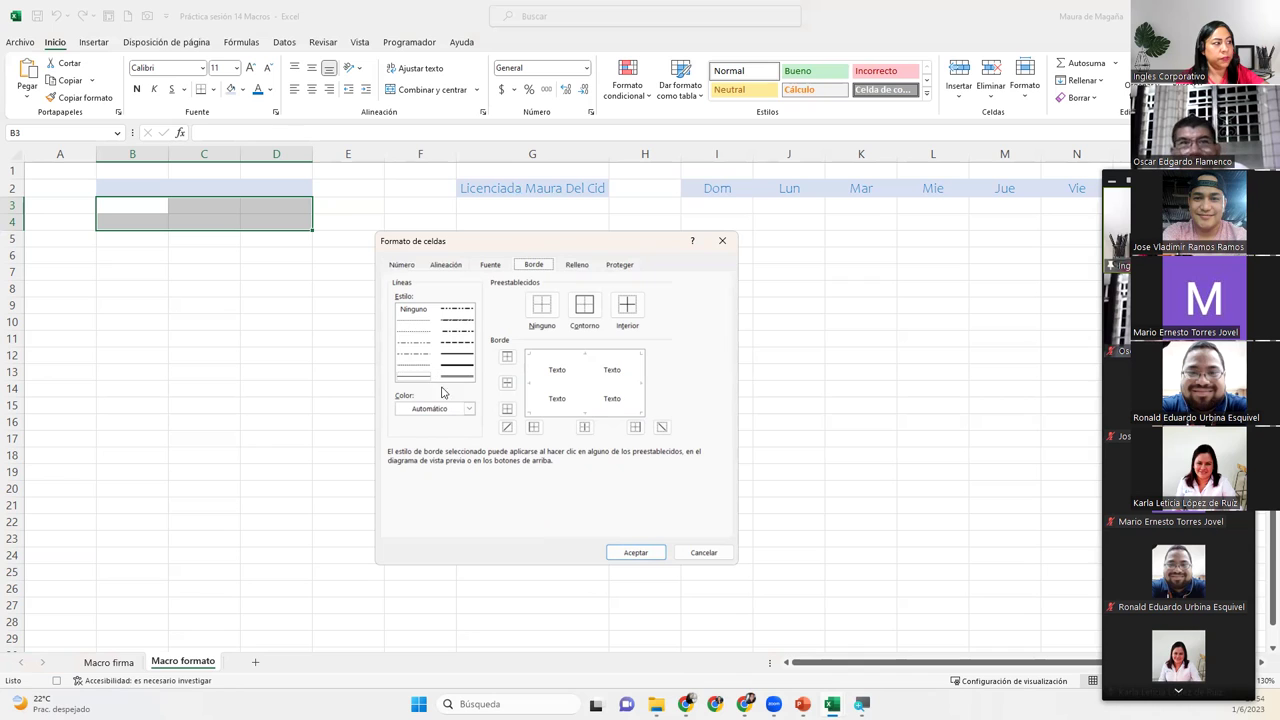
click(467, 410)
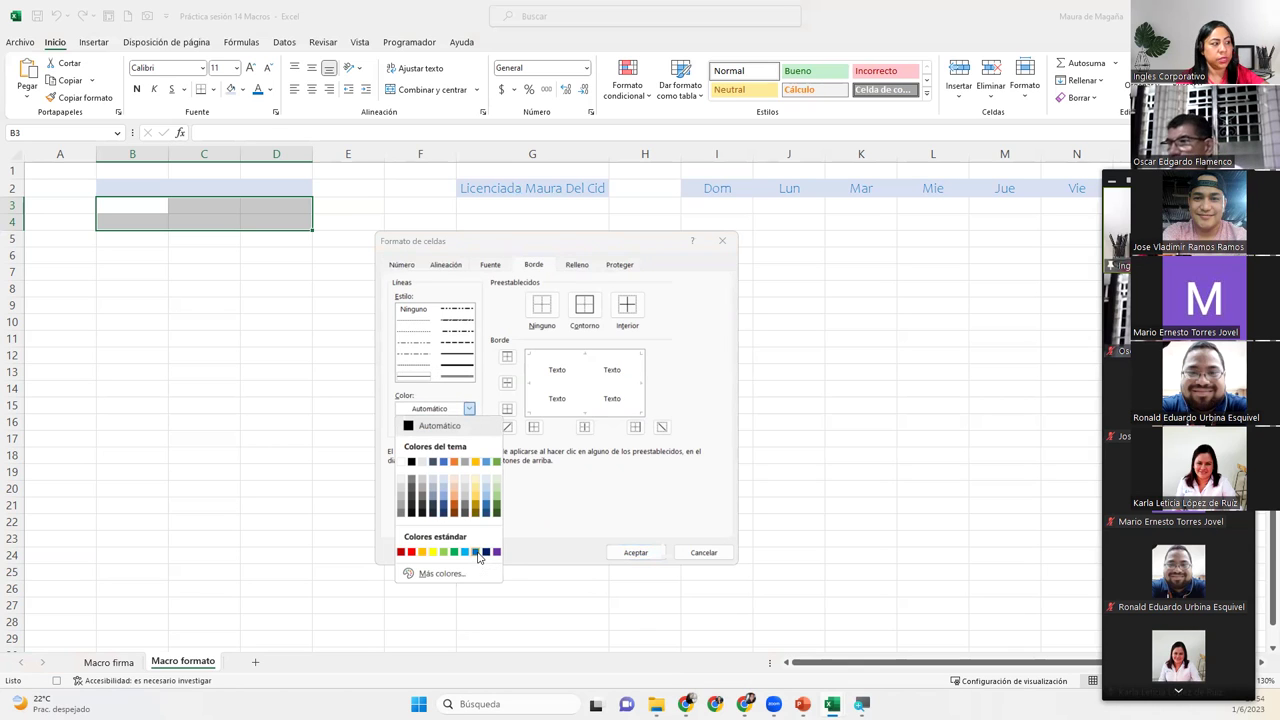
click(478, 552)
click(585, 309)
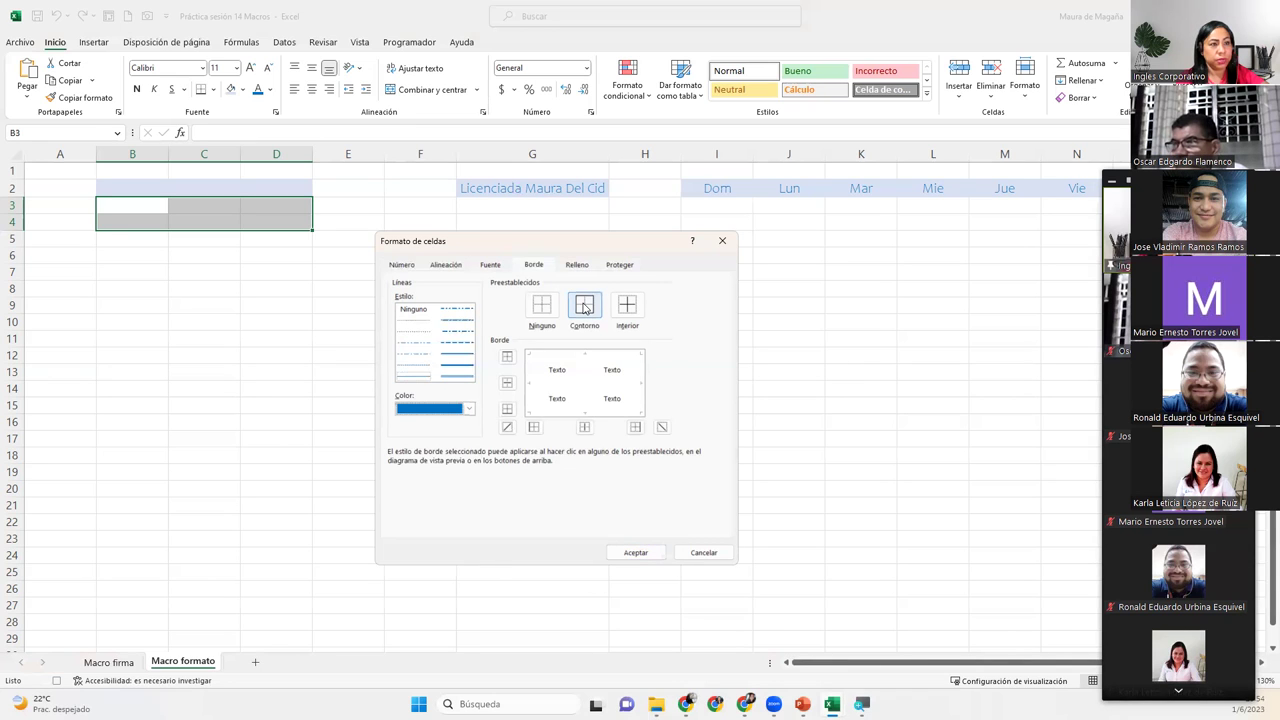
click(585, 308)
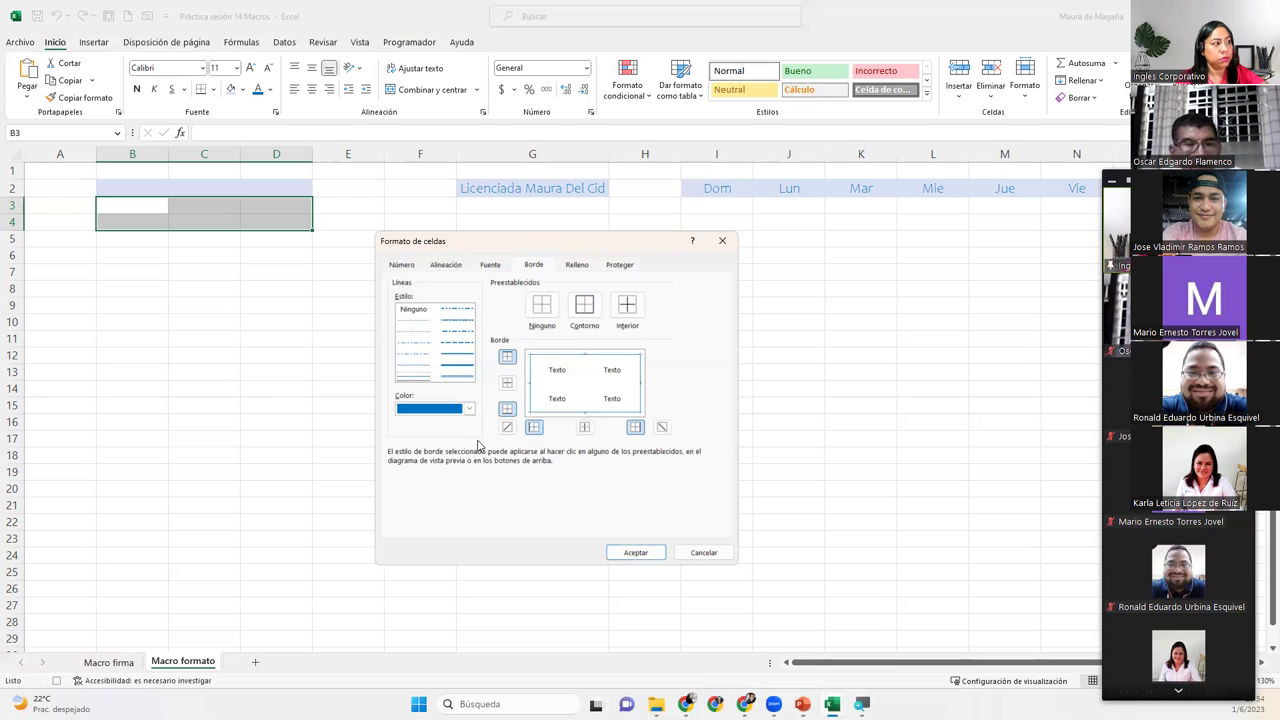
click(427, 336)
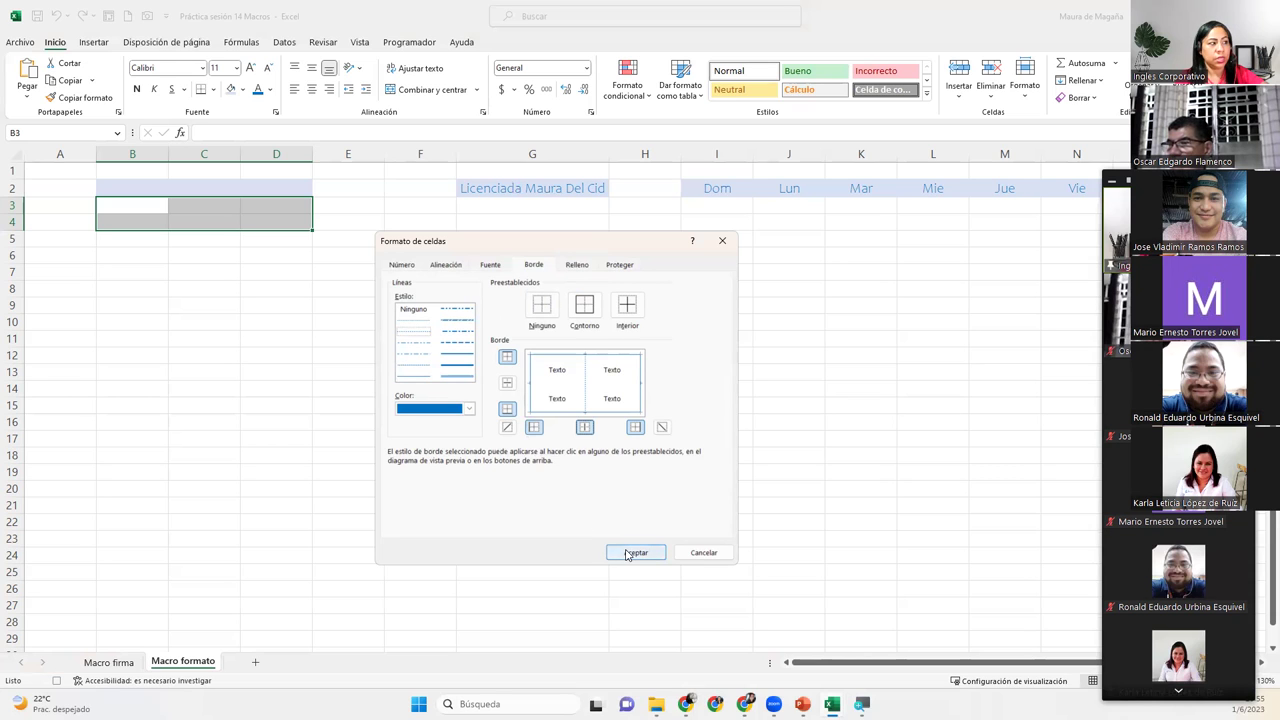
click(627, 553)
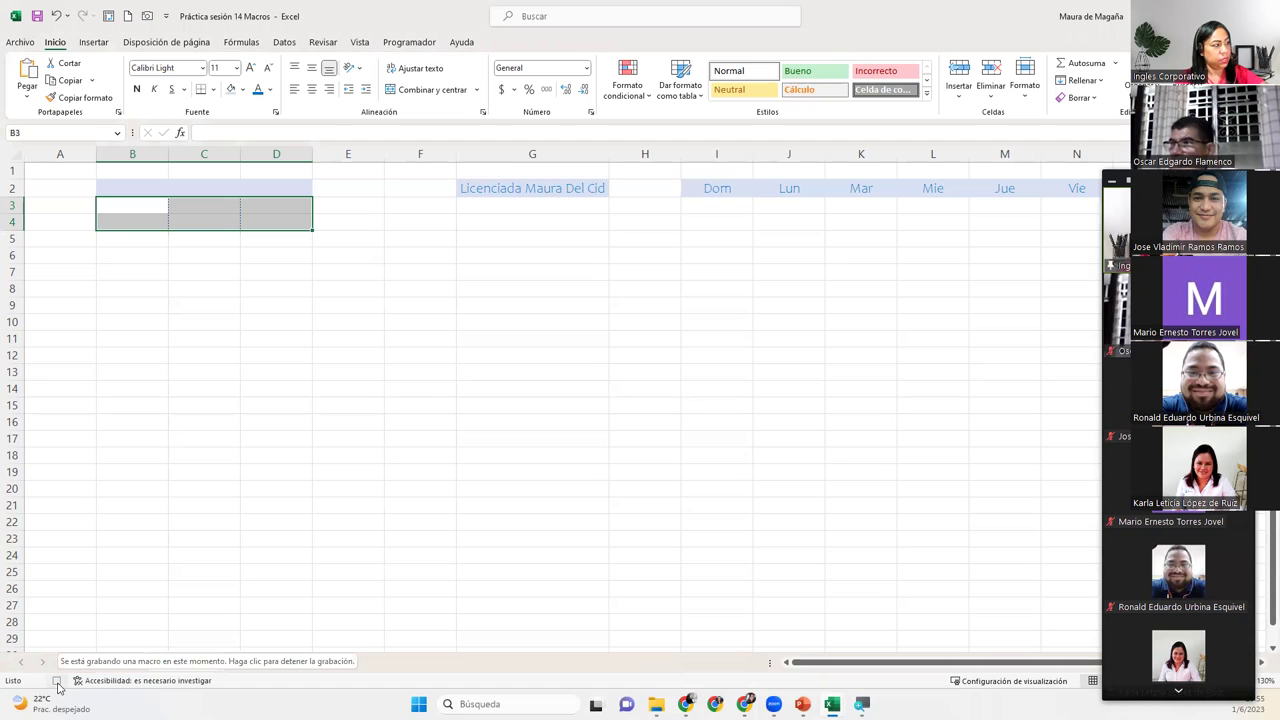
Step: Stop the macro recording and select the calendar cells I3:O7 under Dom–Sab
click(57, 683)
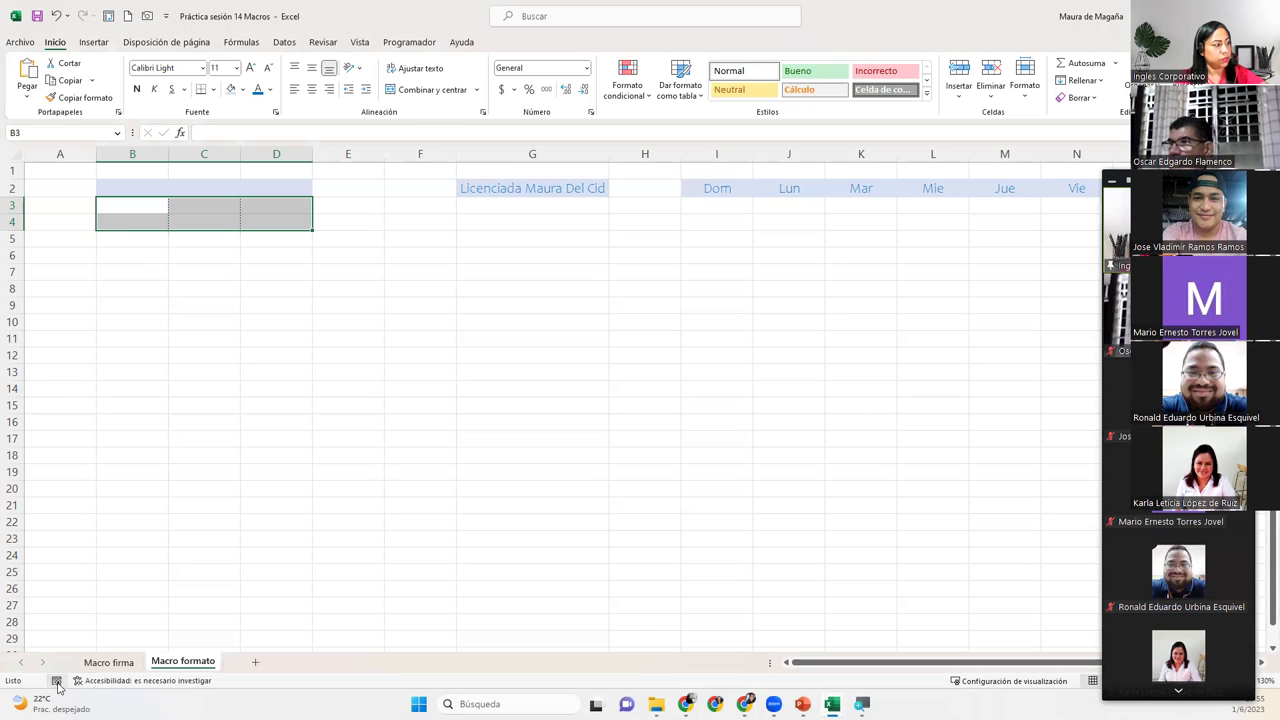
click(213, 201)
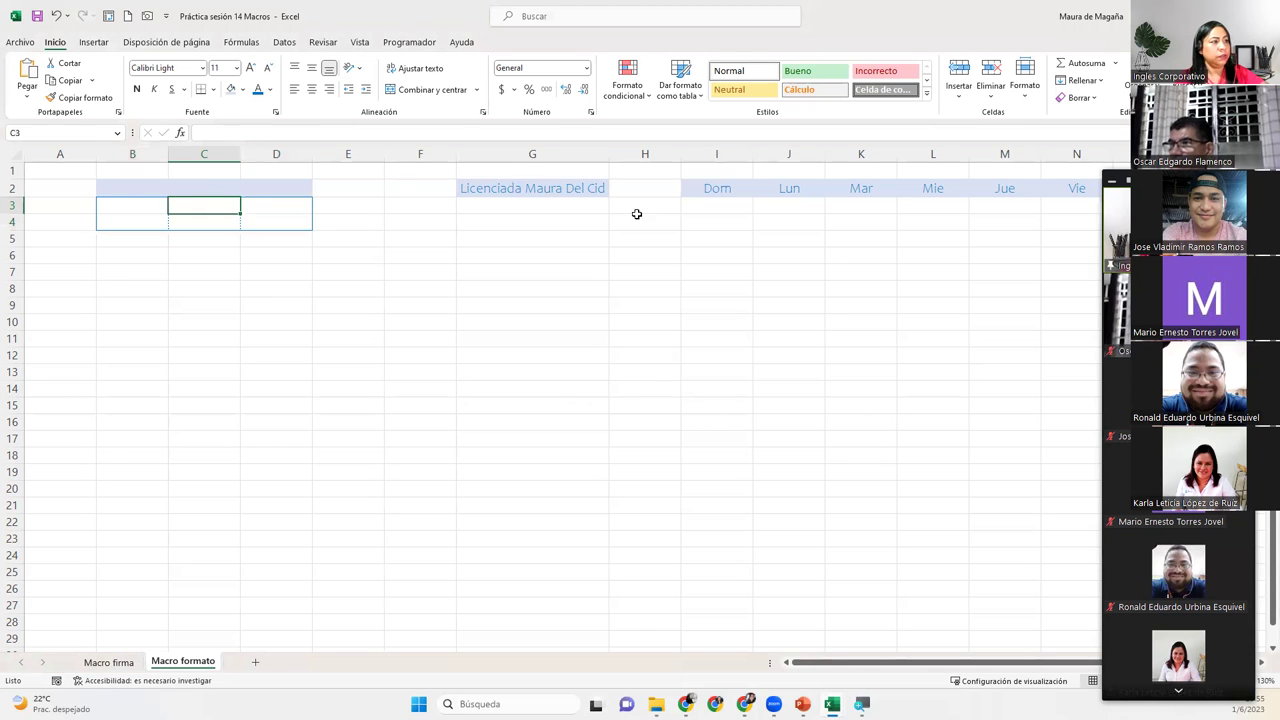
drag(690, 205, 1098, 252)
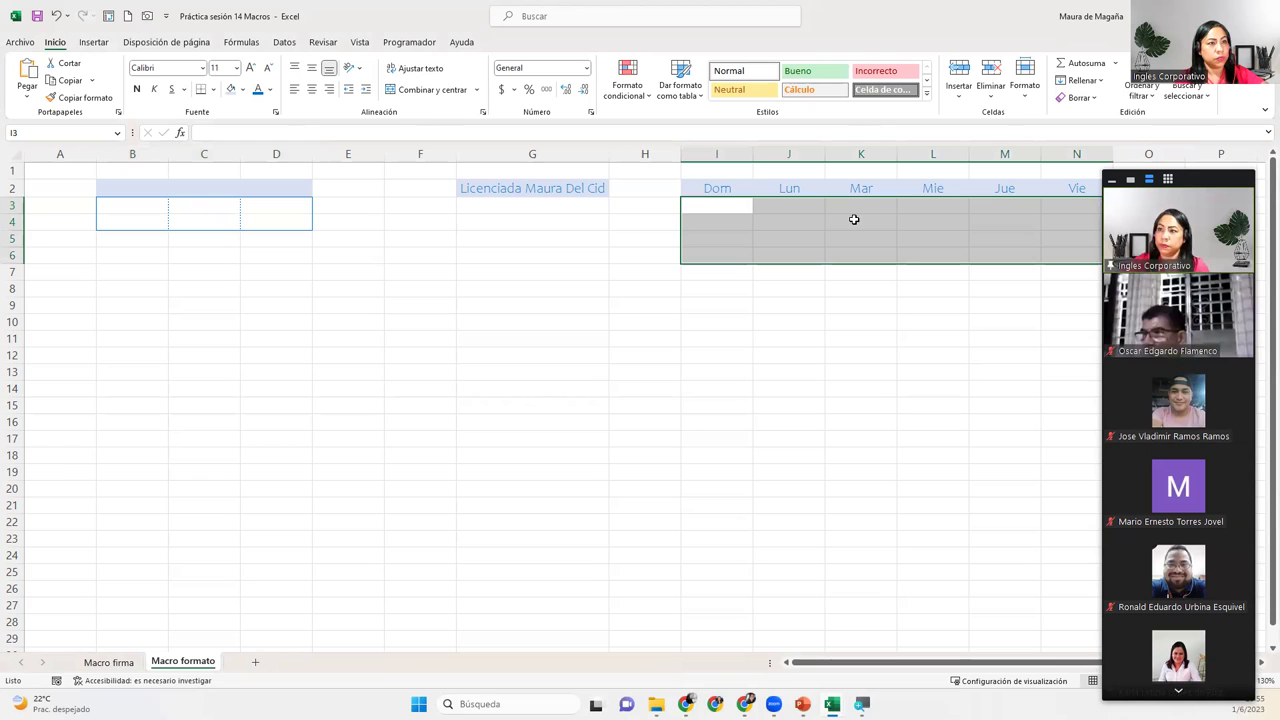
mouse_move(714, 206)
mouse_down()
mouse_move(1150, 225)
mouse_move(1153, 272)
mouse_up()
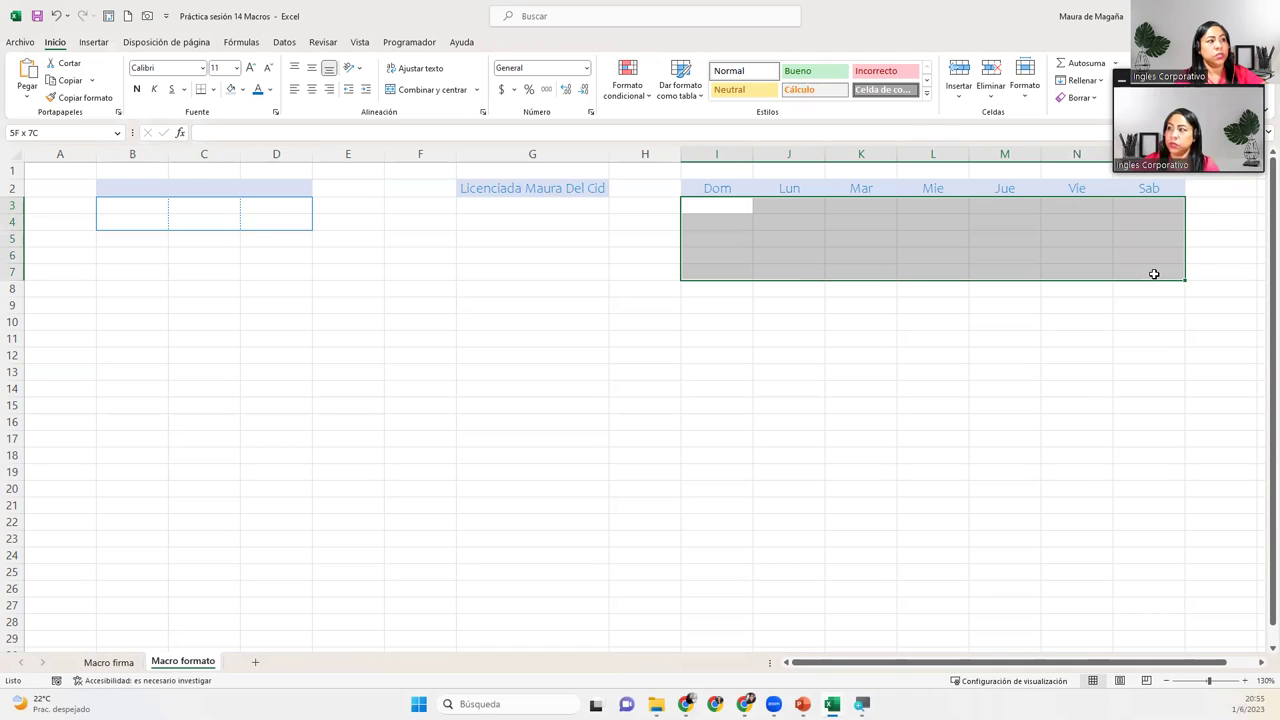
drag(1153, 273, 1153, 273)
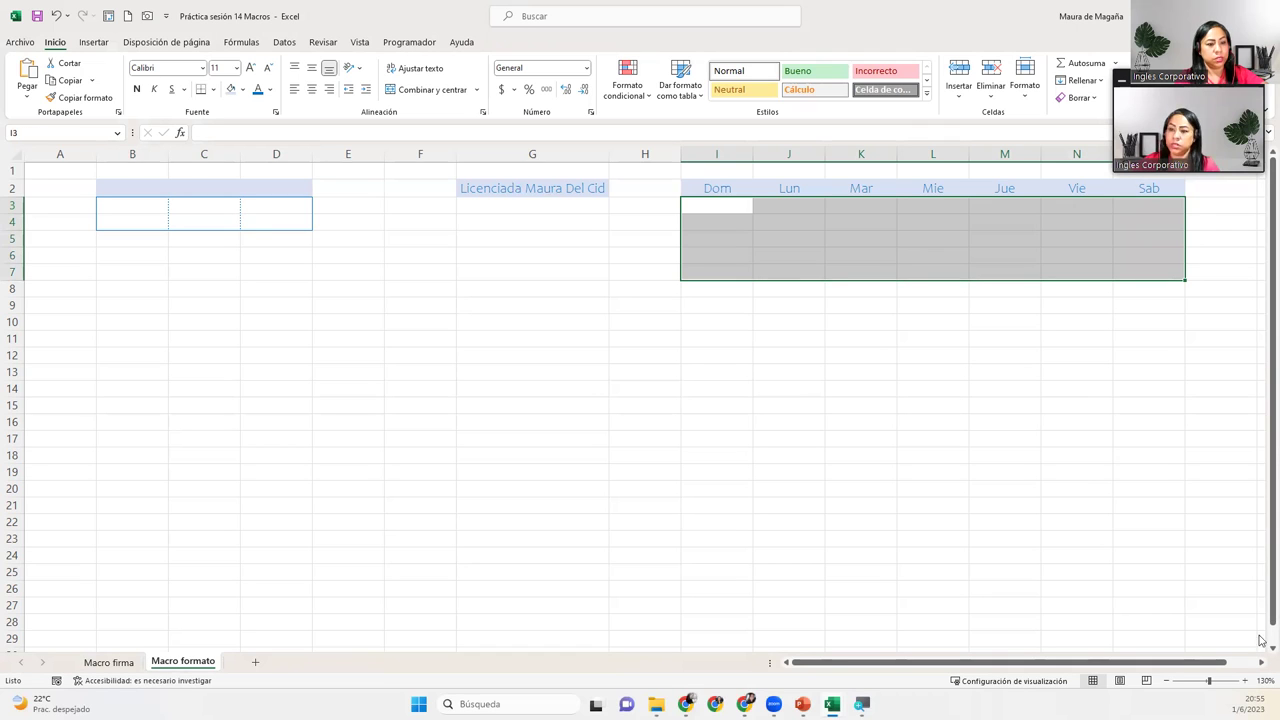
click(1242, 695)
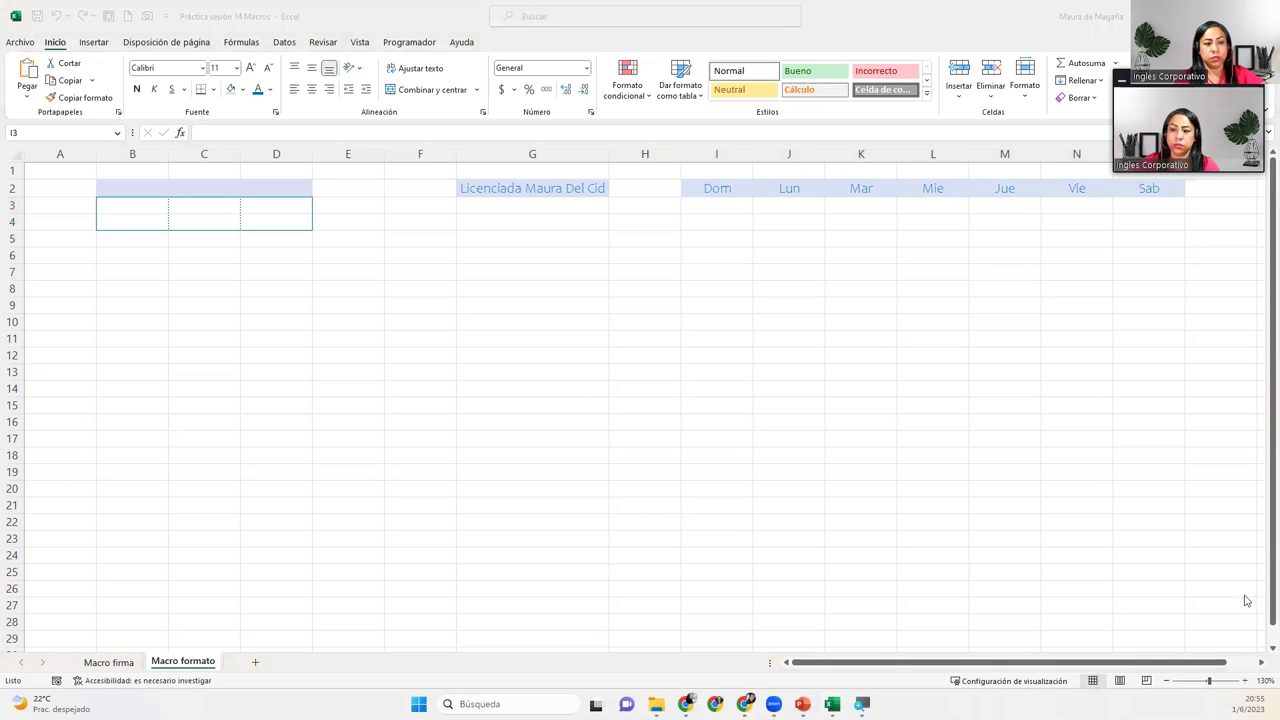
click(1039, 504)
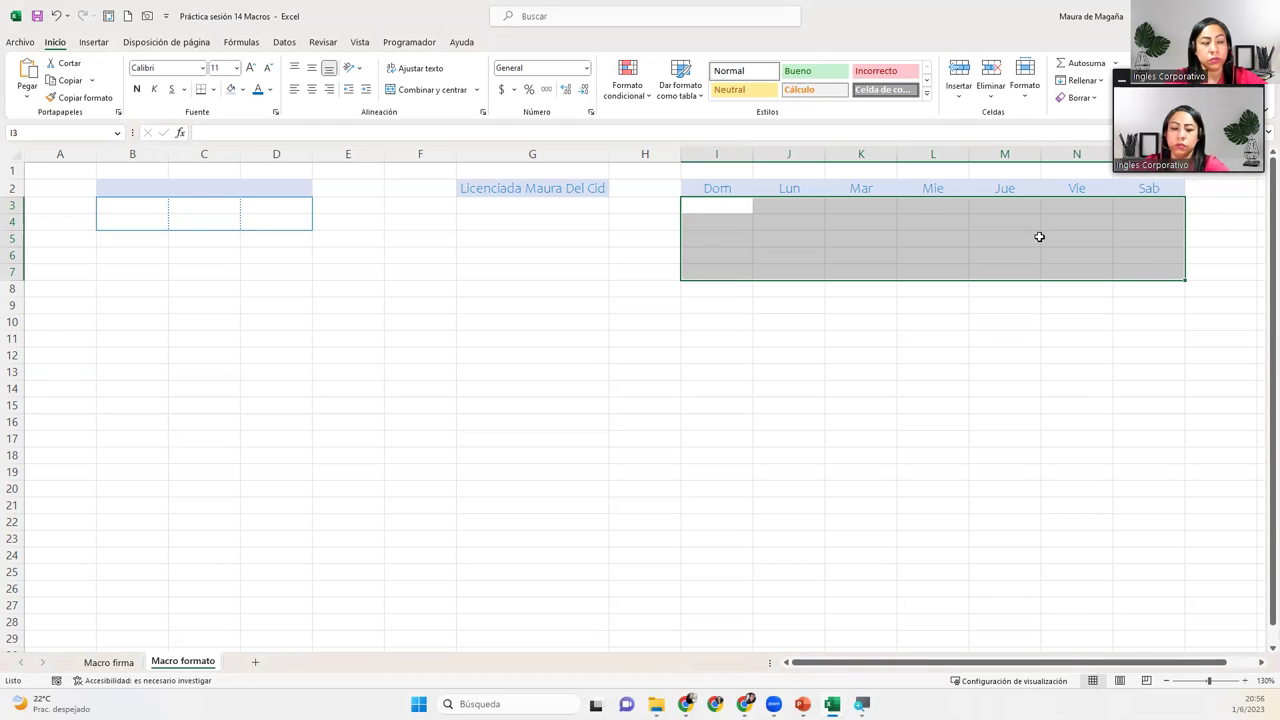
Step: Run the macro shortcut on I3:O7, then enter 1, 2, 3 in M3:O3
key(ctrl+shift+f)
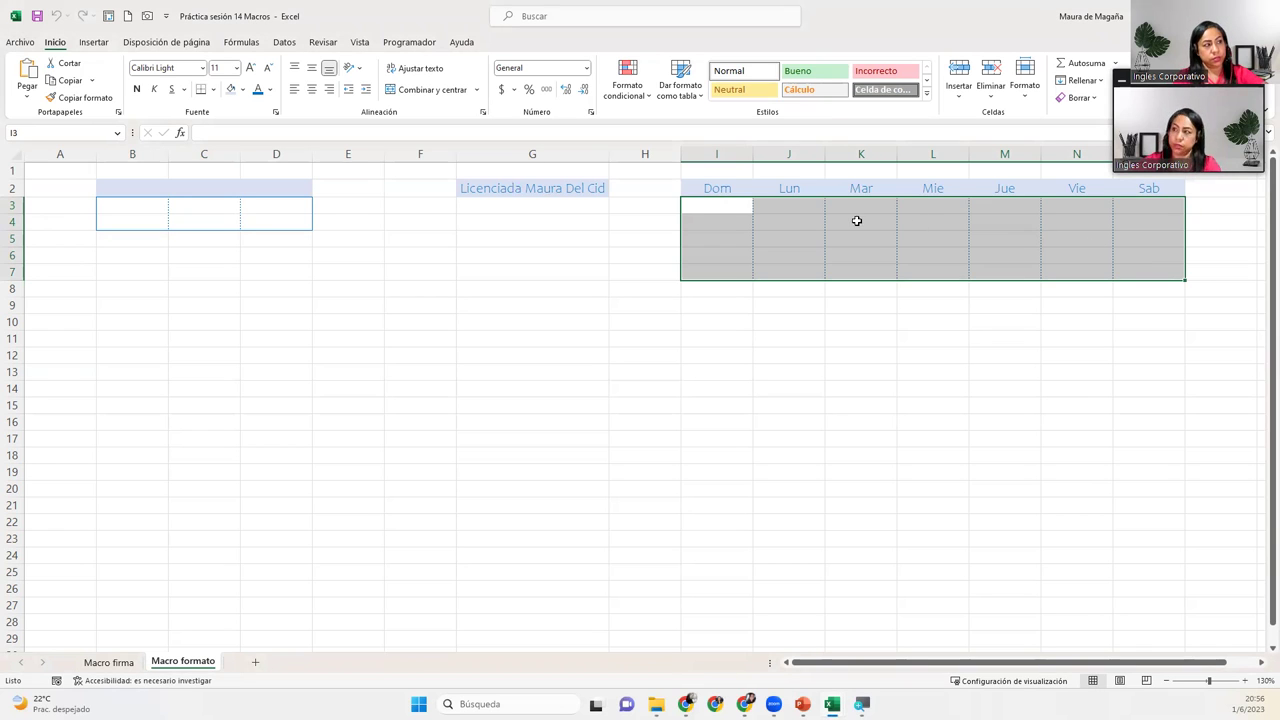
click(735, 210)
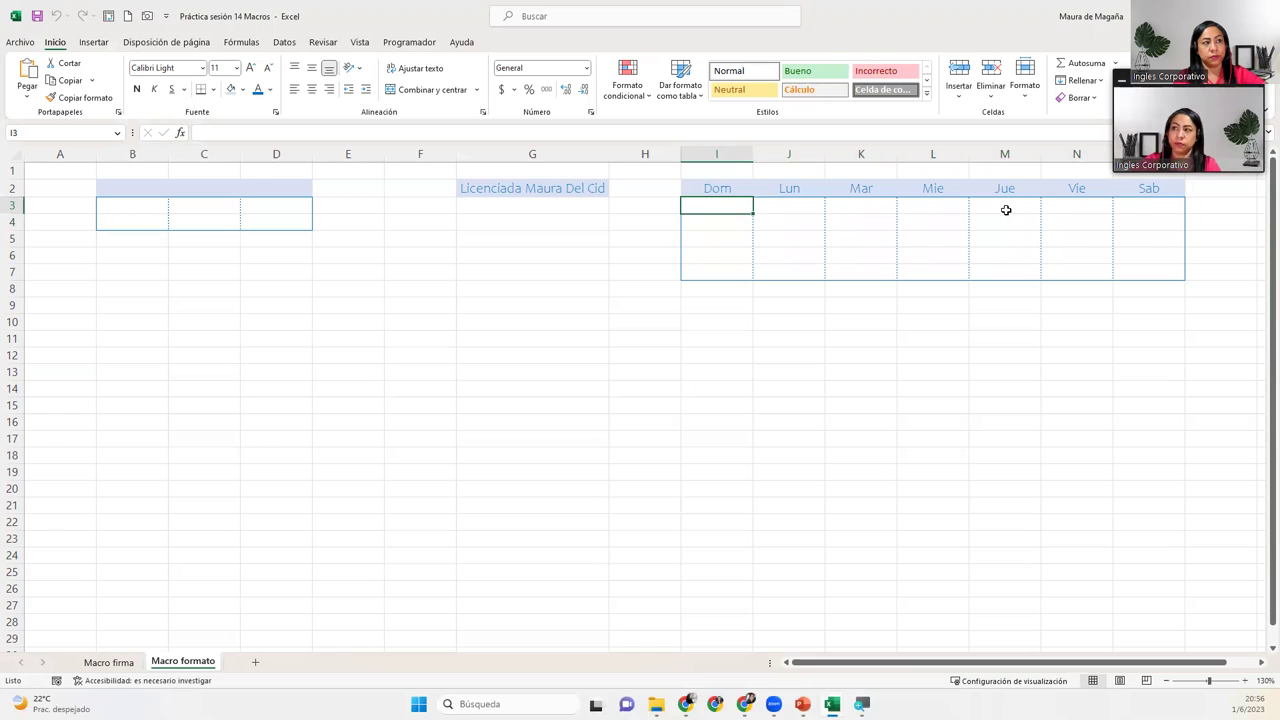
click(1006, 210)
text(1)
key(Tab)
text(2)
key(Tab)
text(2)
key(BackSpace)
text(3)
key(Return)
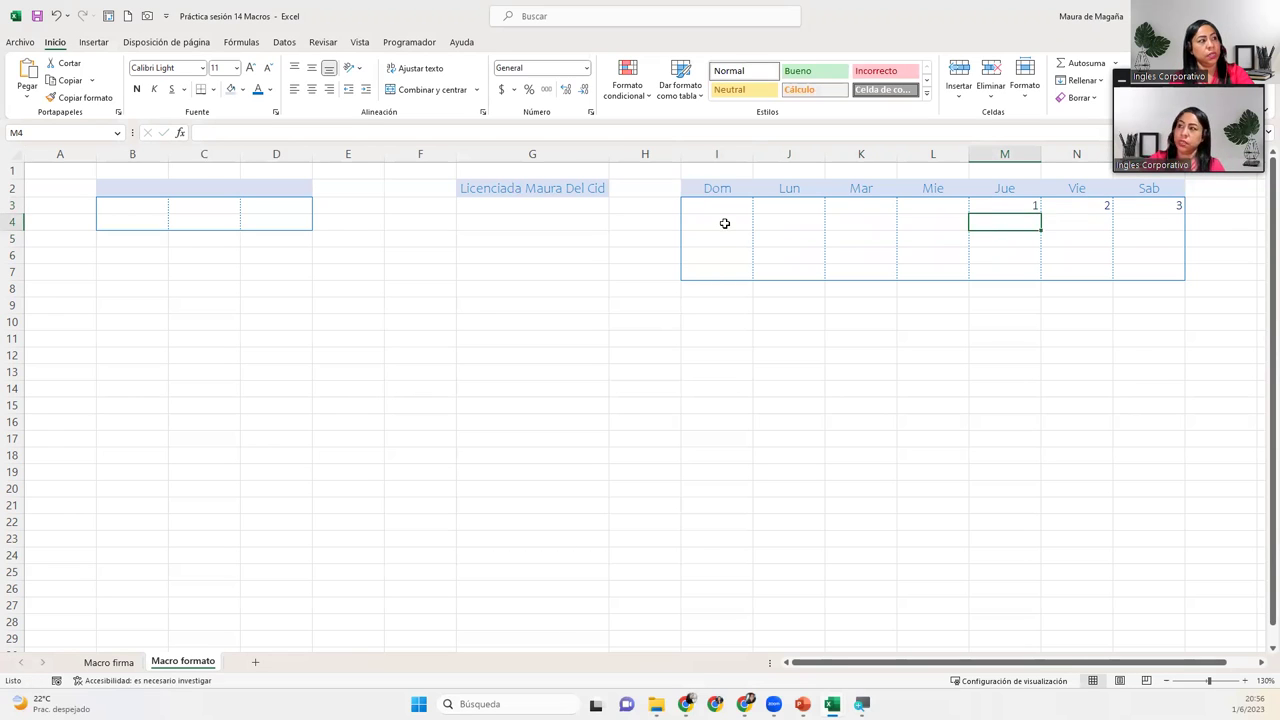
Step: Enter 4, 11, 18 and 25 down column I under Dom
click(724, 223)
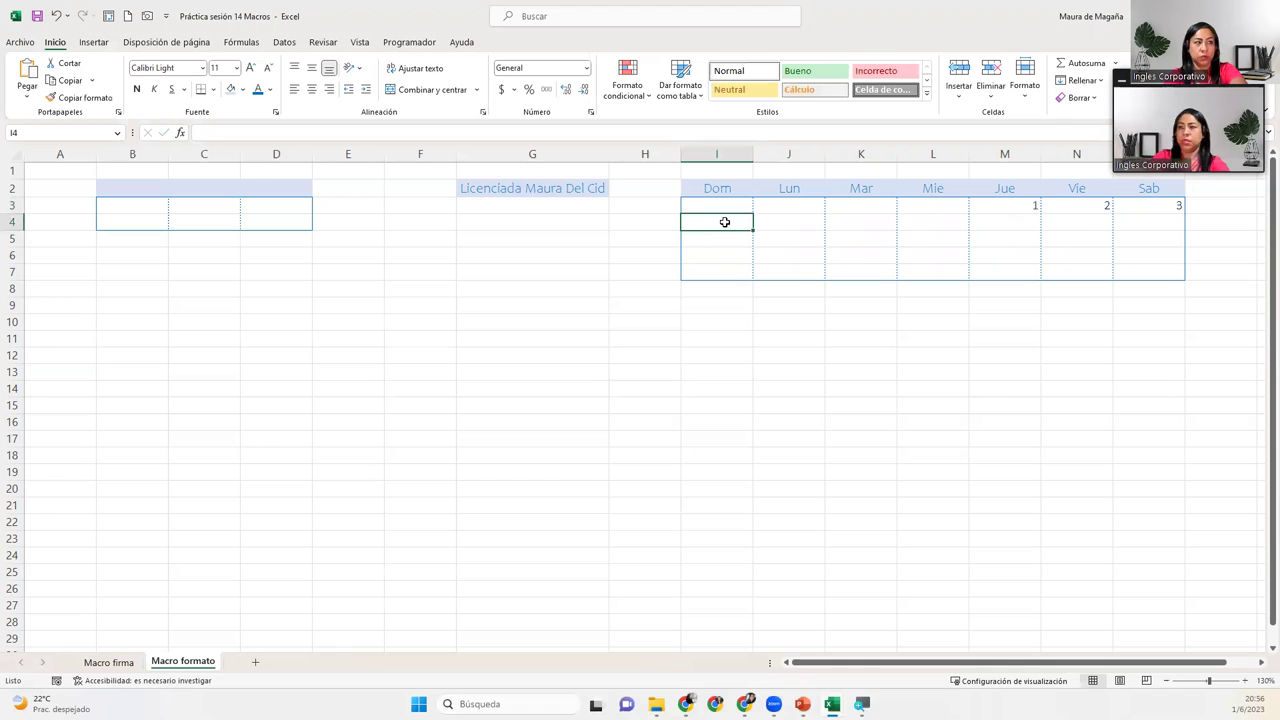
text(4)
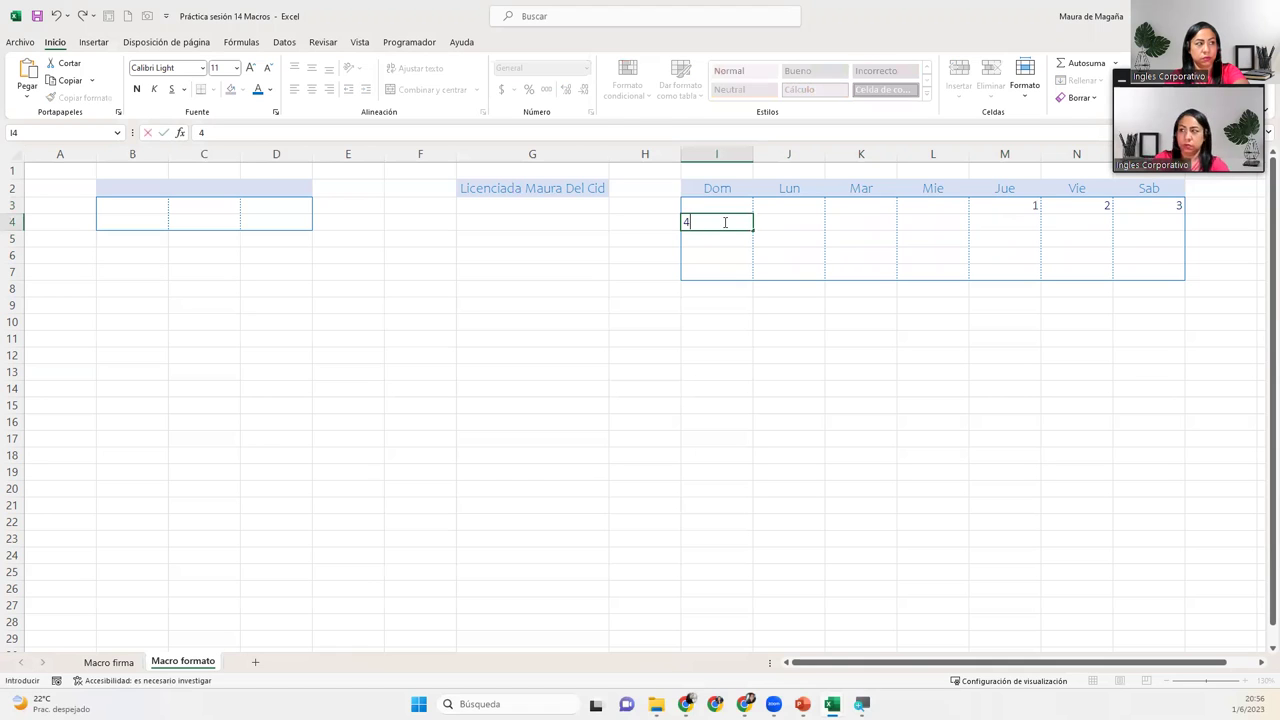
key(Return)
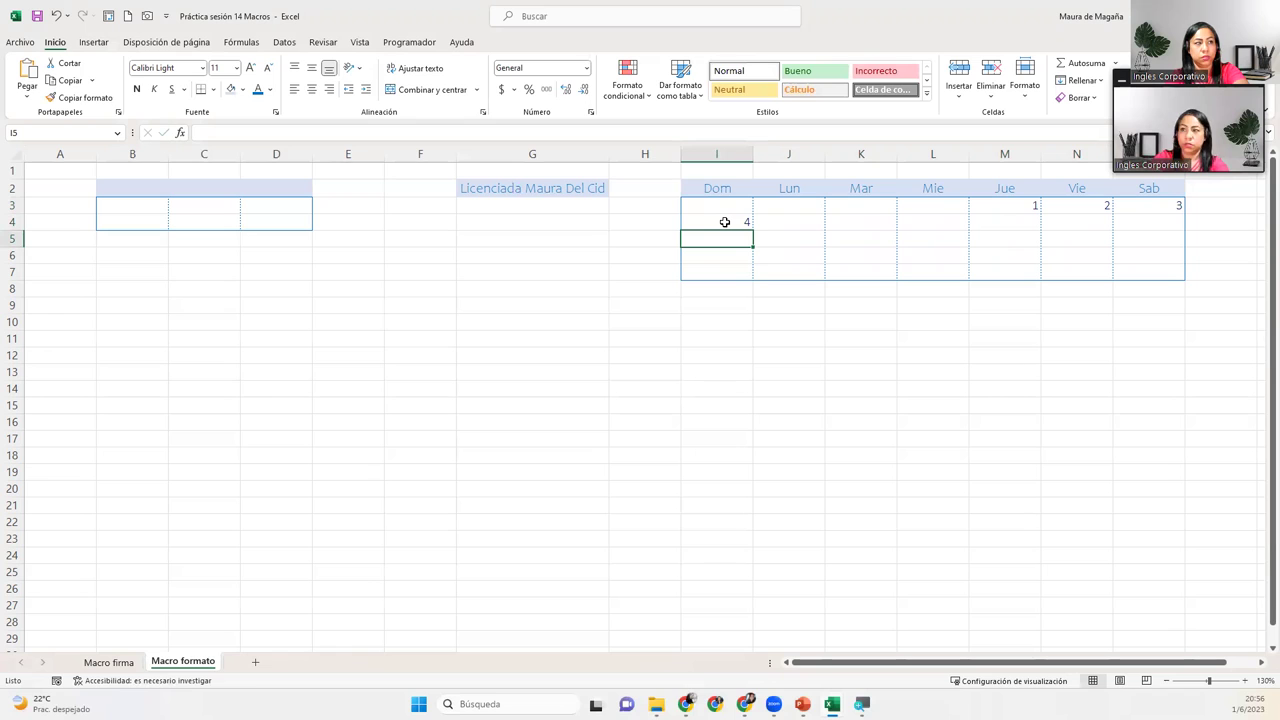
text(11)
key(Return)
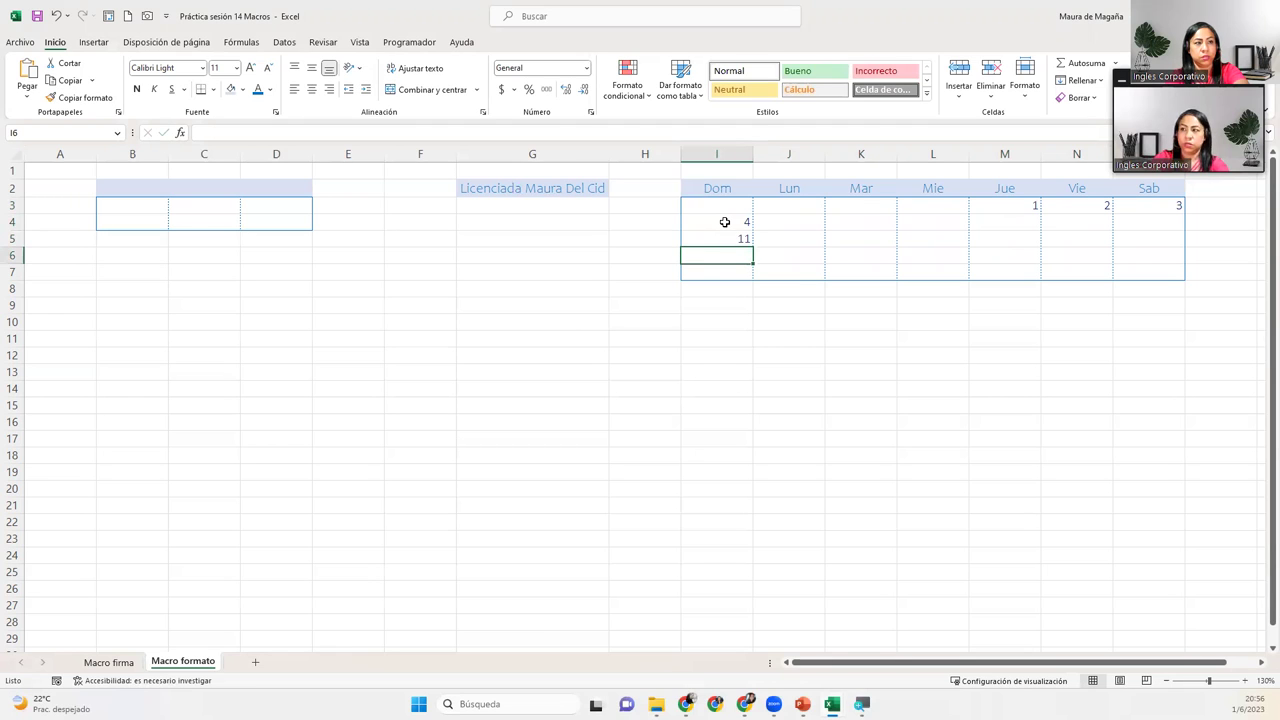
text(18+)
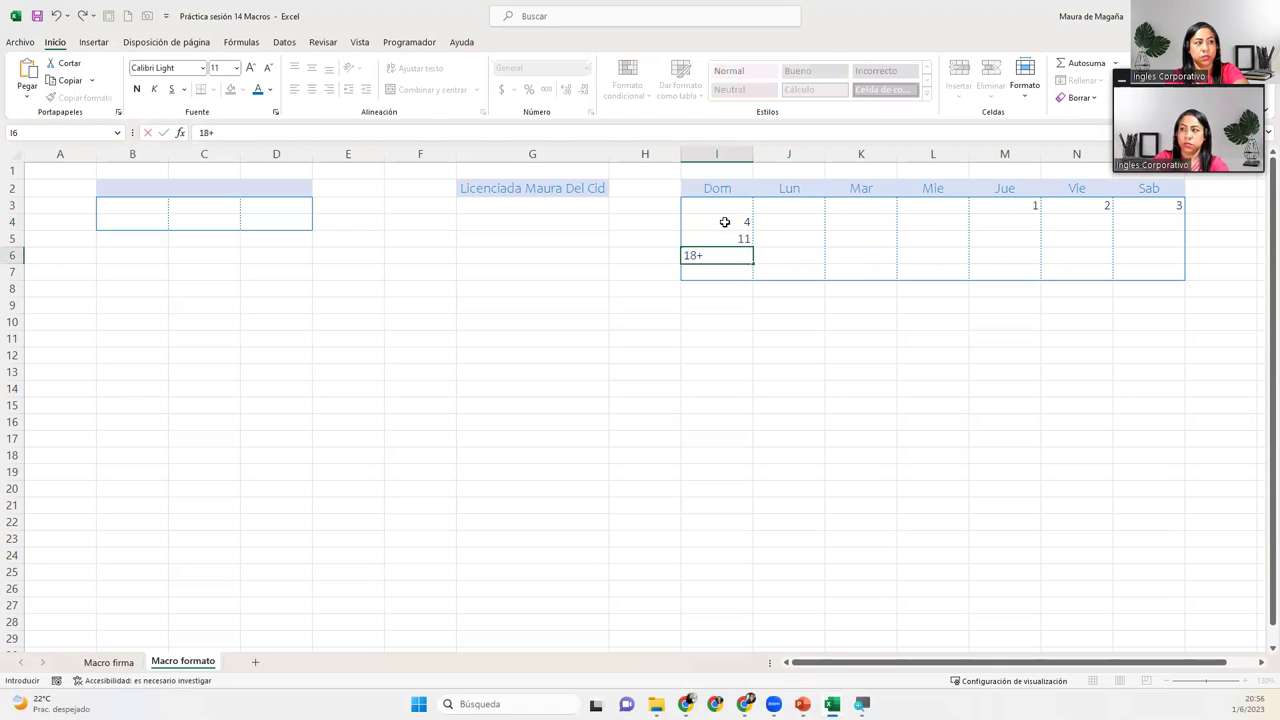
key(Return)
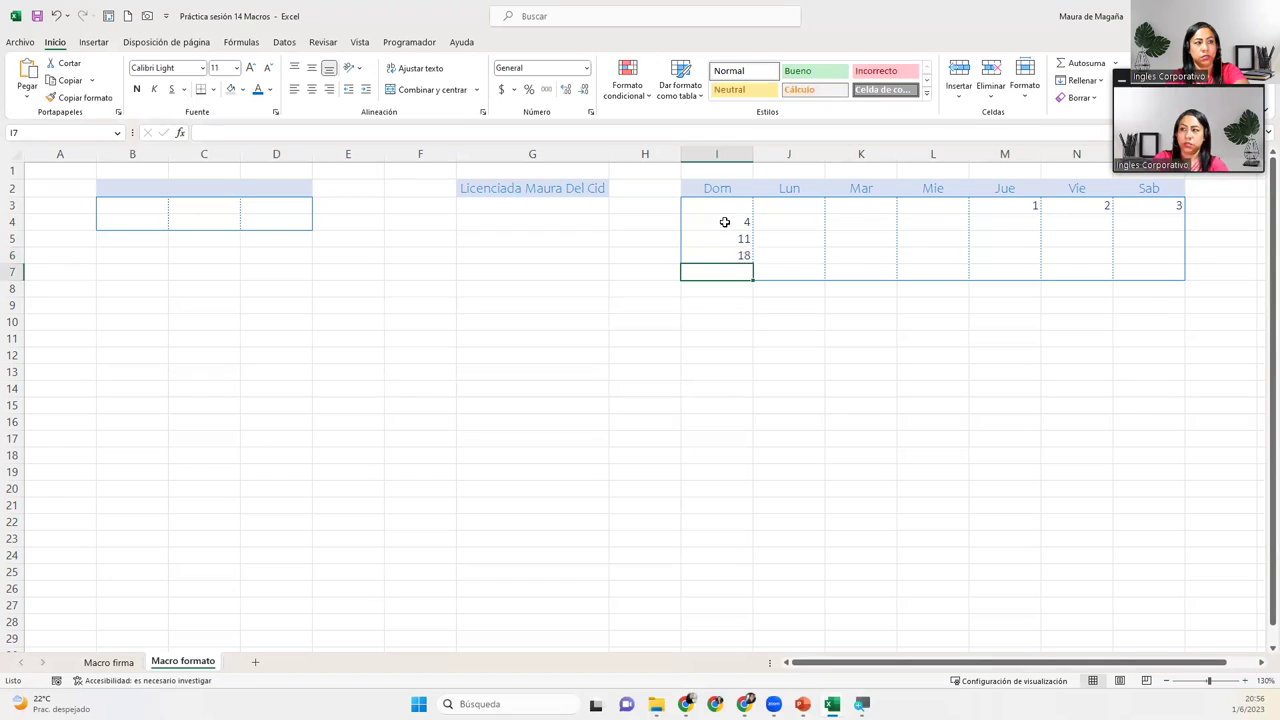
text(25)
key(Return)
Step: Fill the Dom dates across to column O as a series, ending with 31 in O7
click(724, 221)
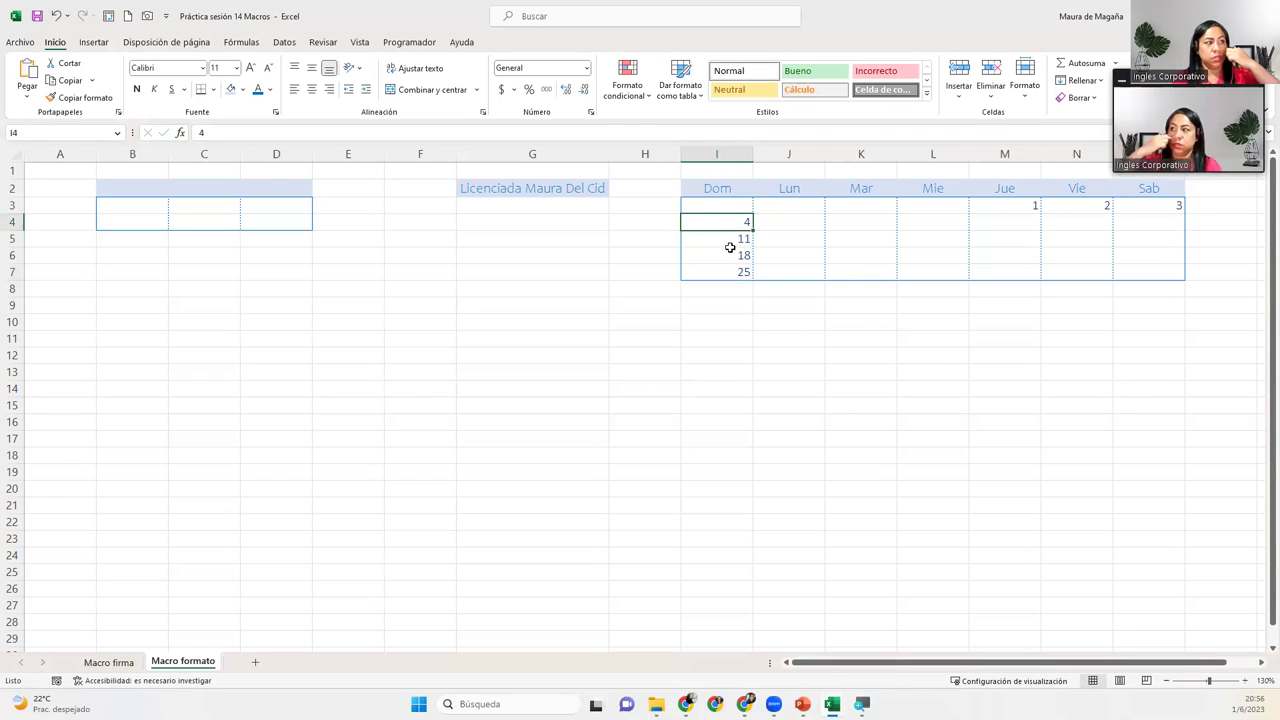
drag(730, 247, 759, 277)
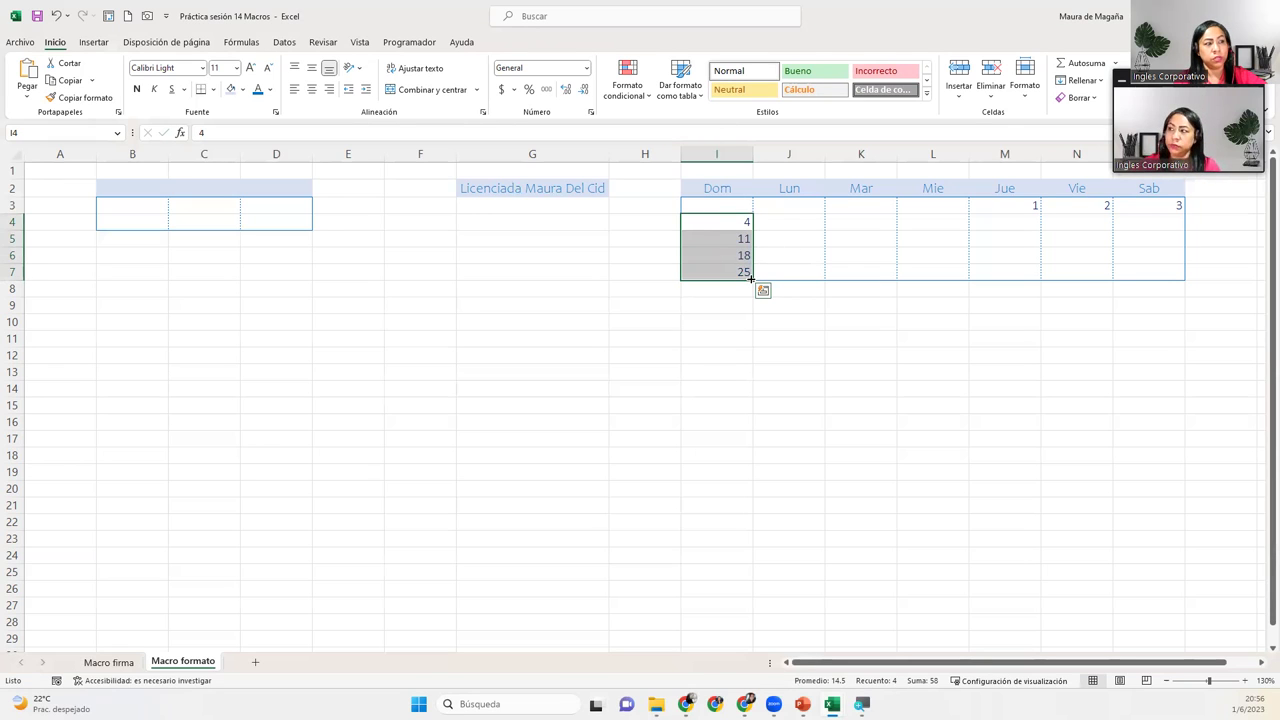
drag(751, 279, 1219, 258)
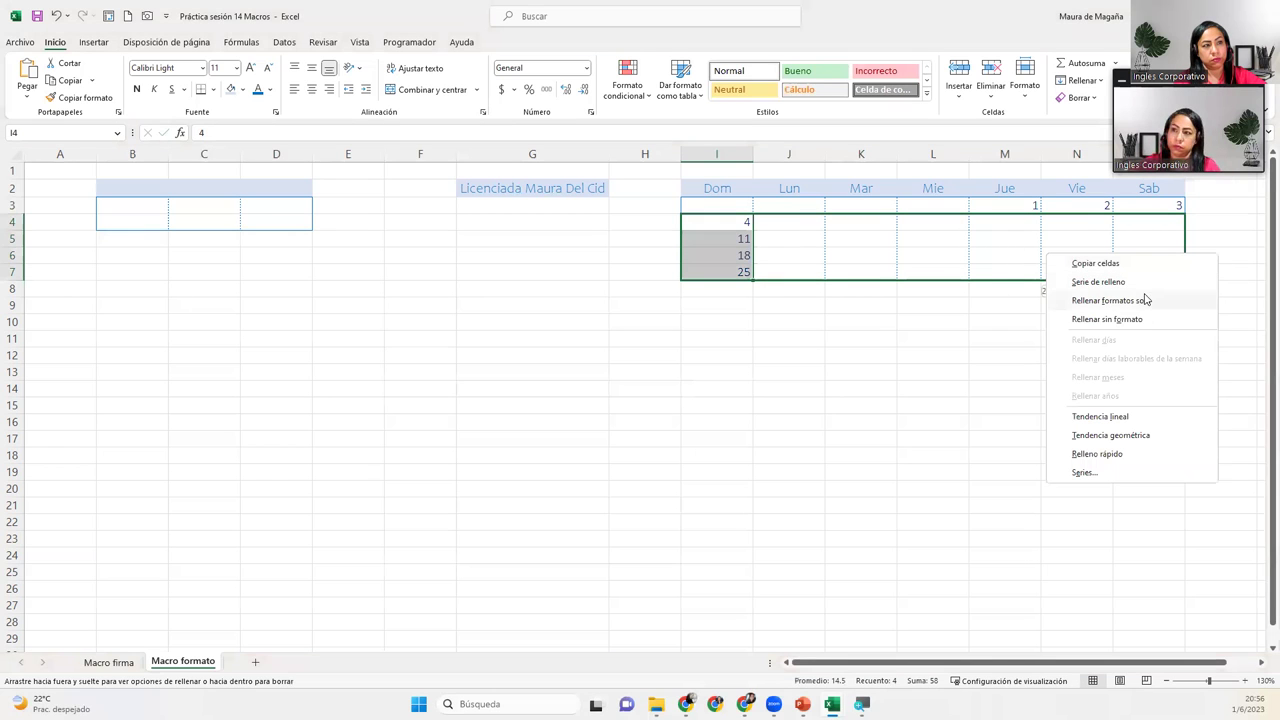
click(1149, 280)
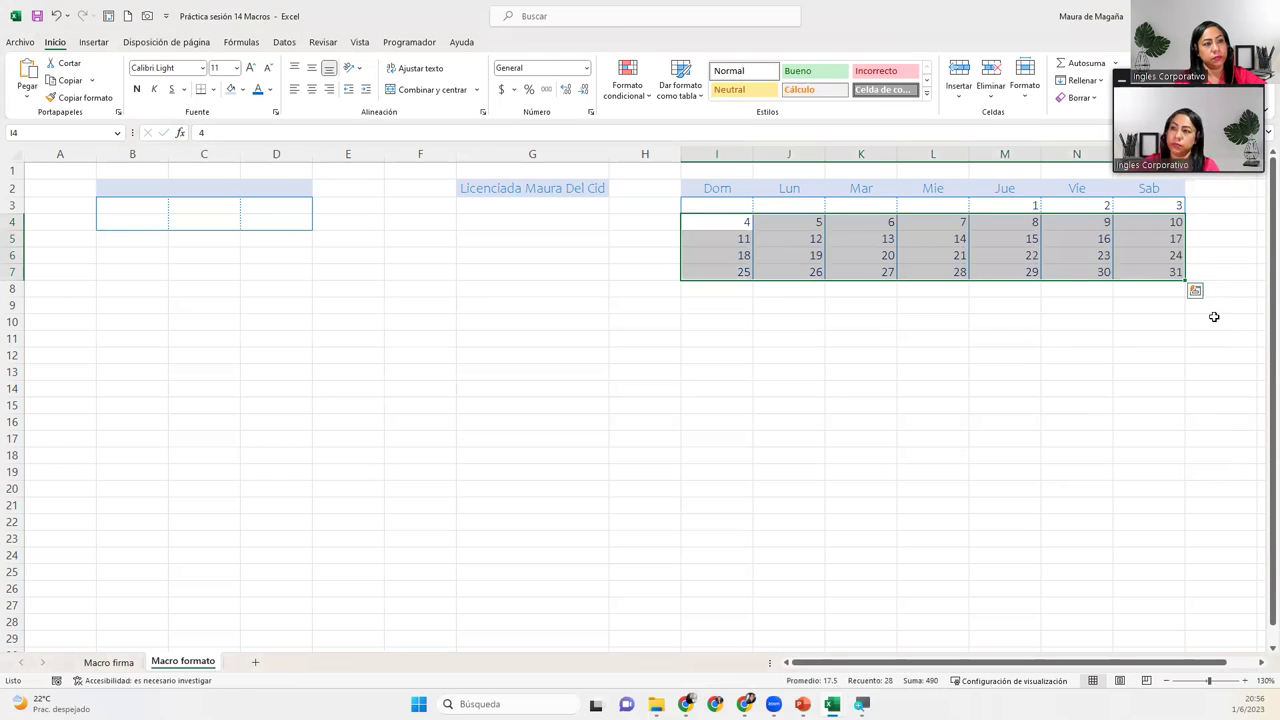
click(1195, 292)
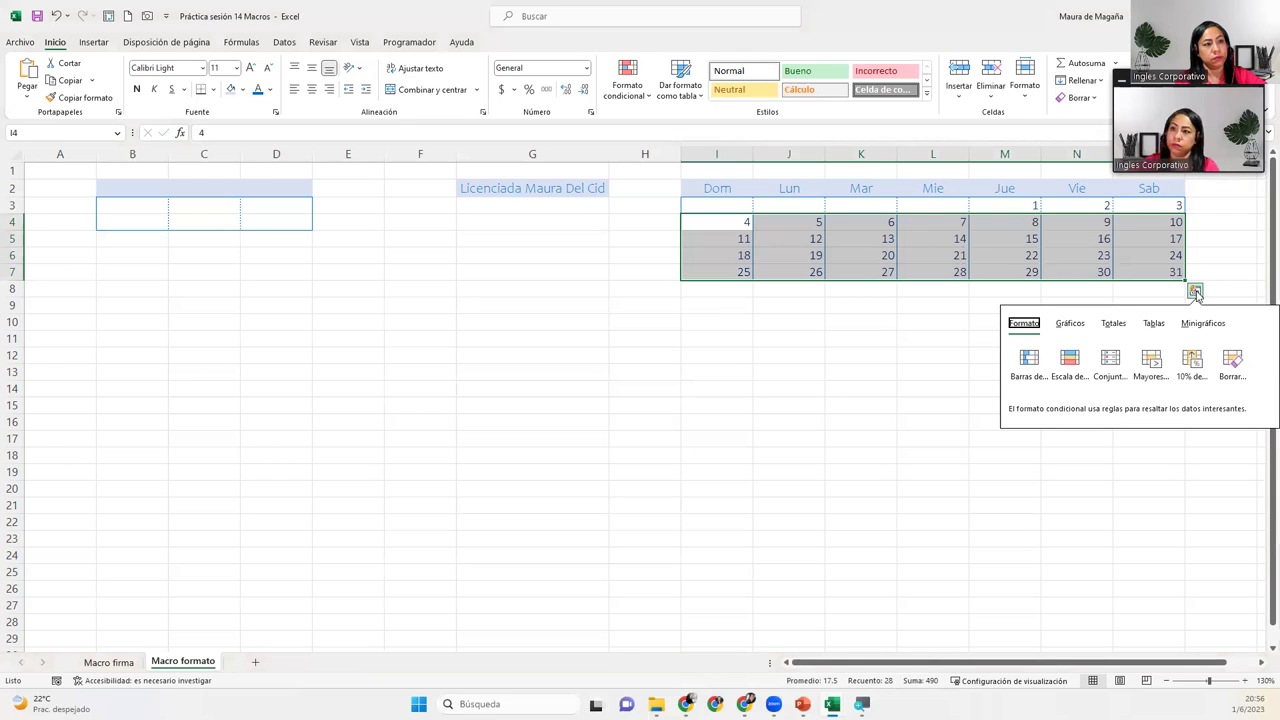
click(883, 350)
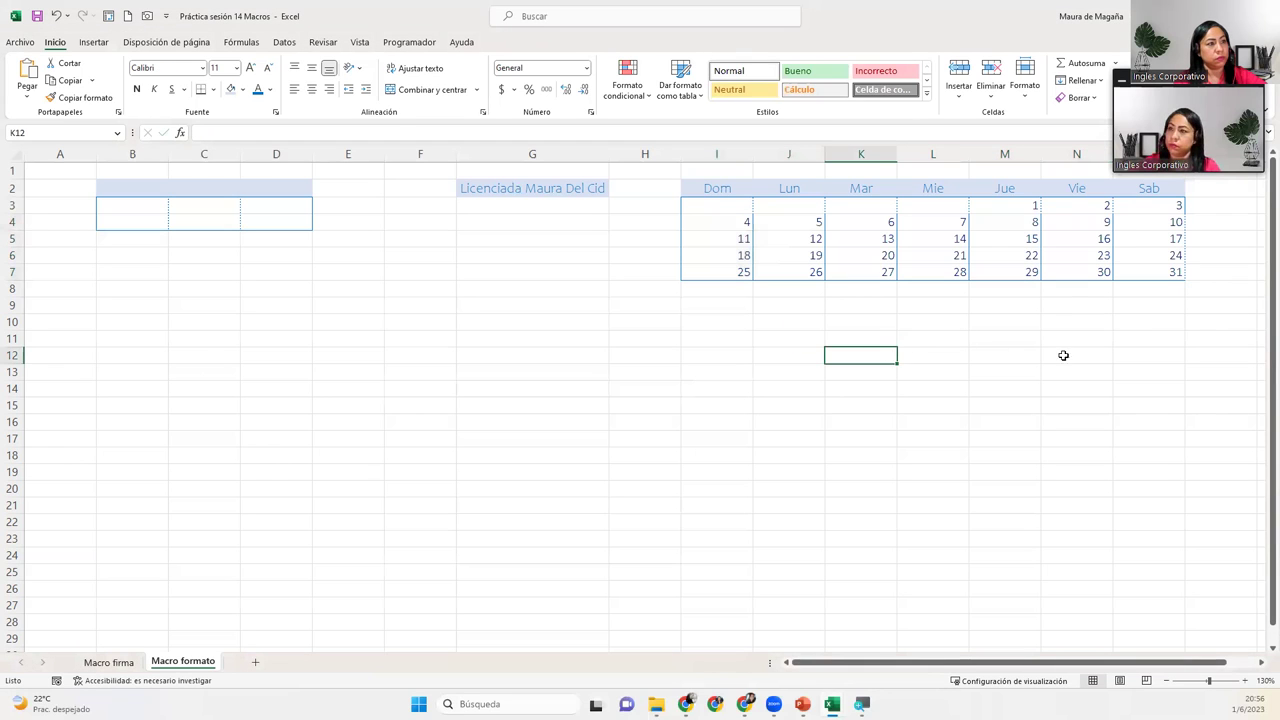
click(1159, 266)
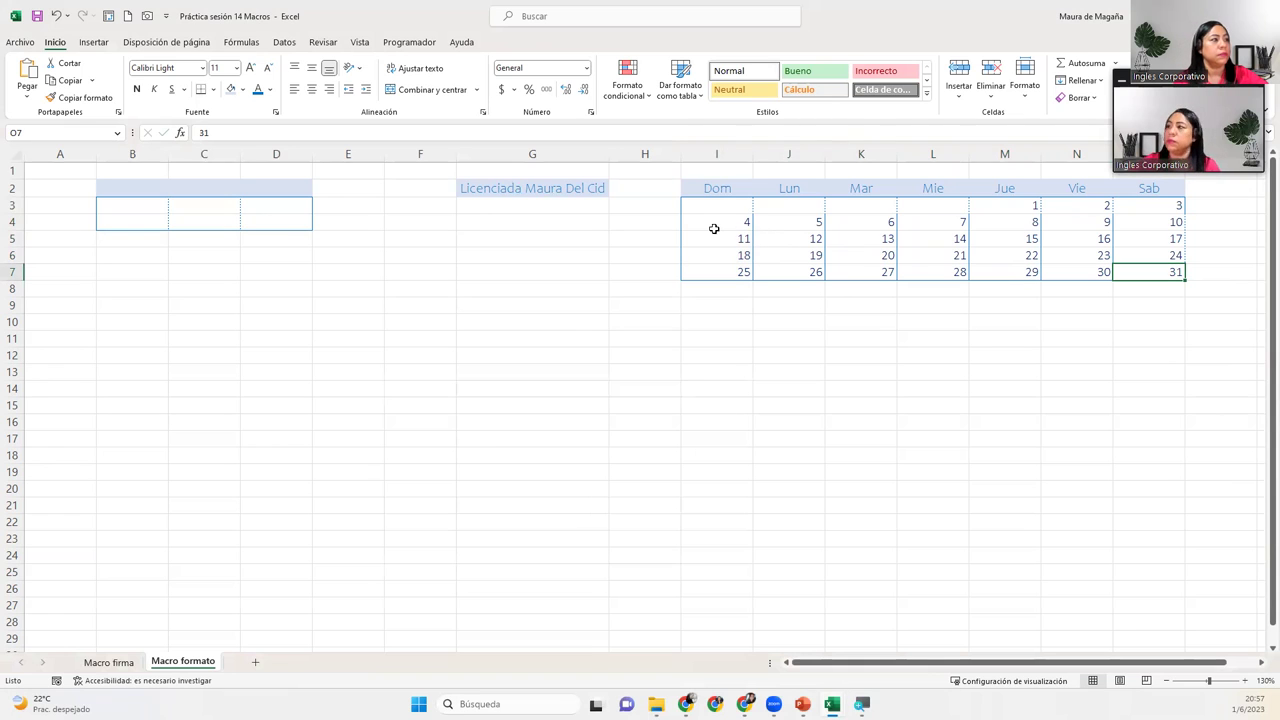
Step: Check the filled dates, such as 15 in M5, and save the workbook
drag(712, 211, 1156, 273)
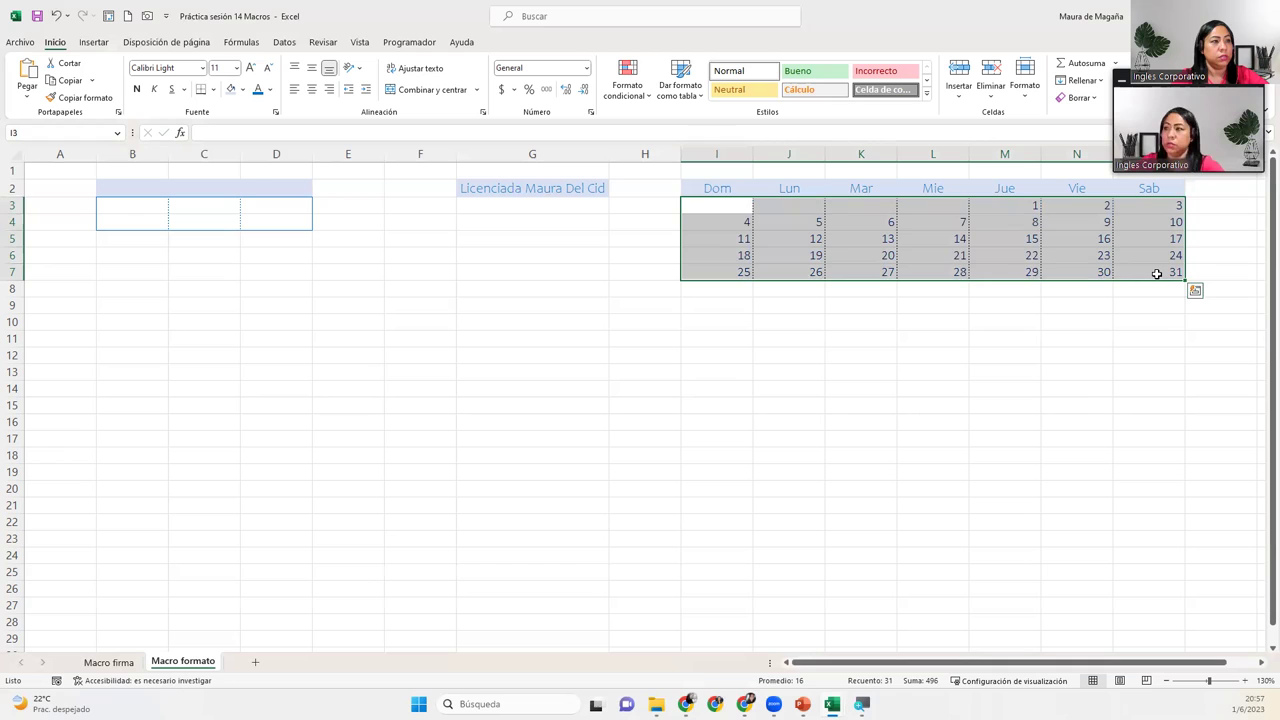
click(1089, 236)
click(992, 391)
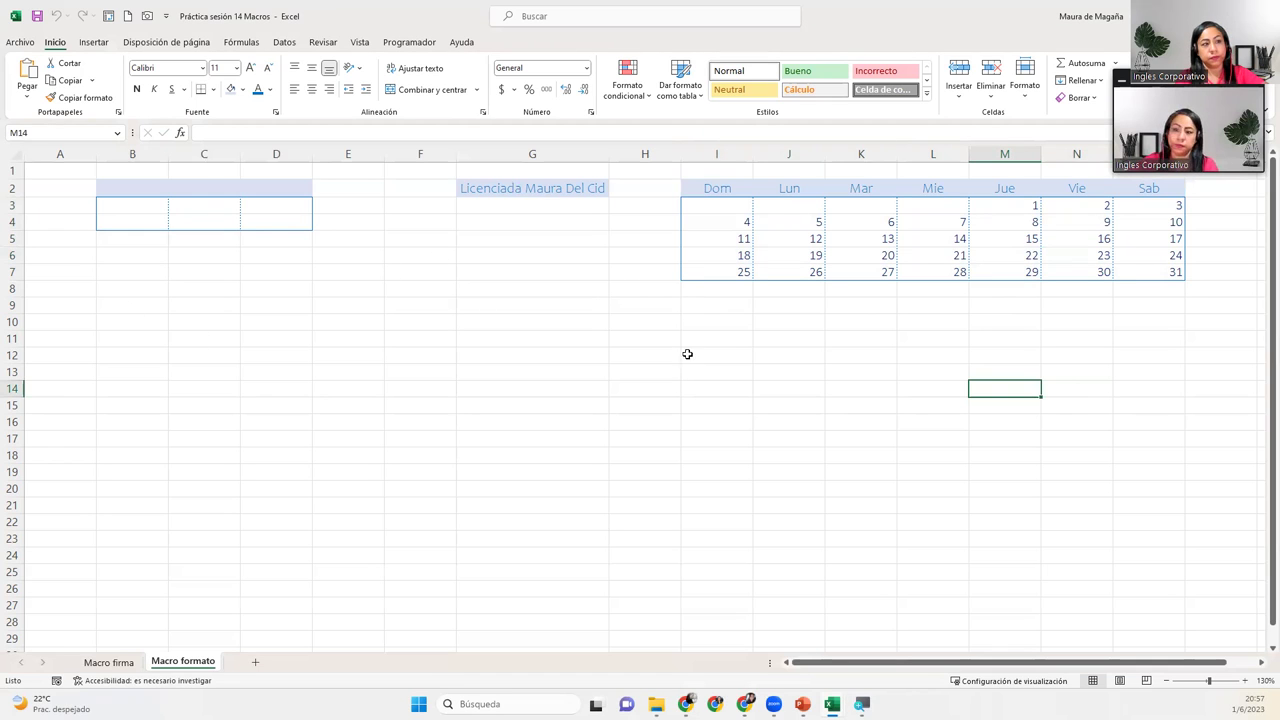
click(1020, 280)
click(990, 242)
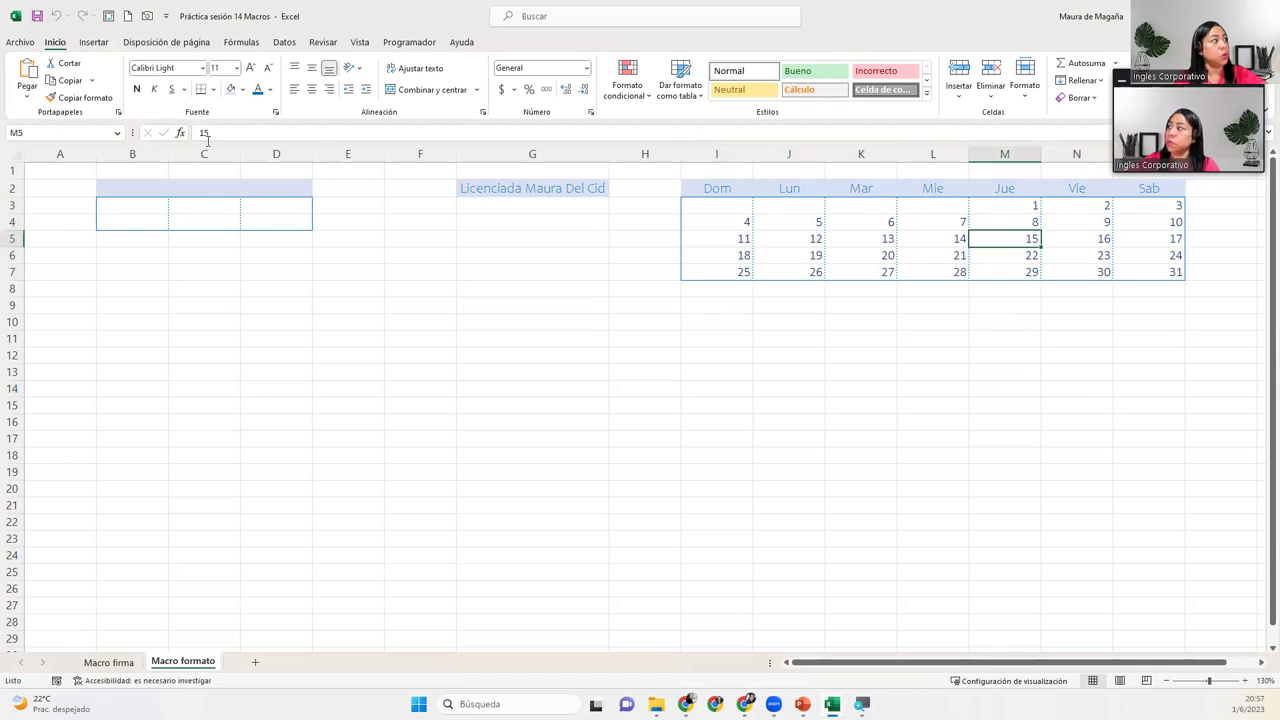
click(37, 17)
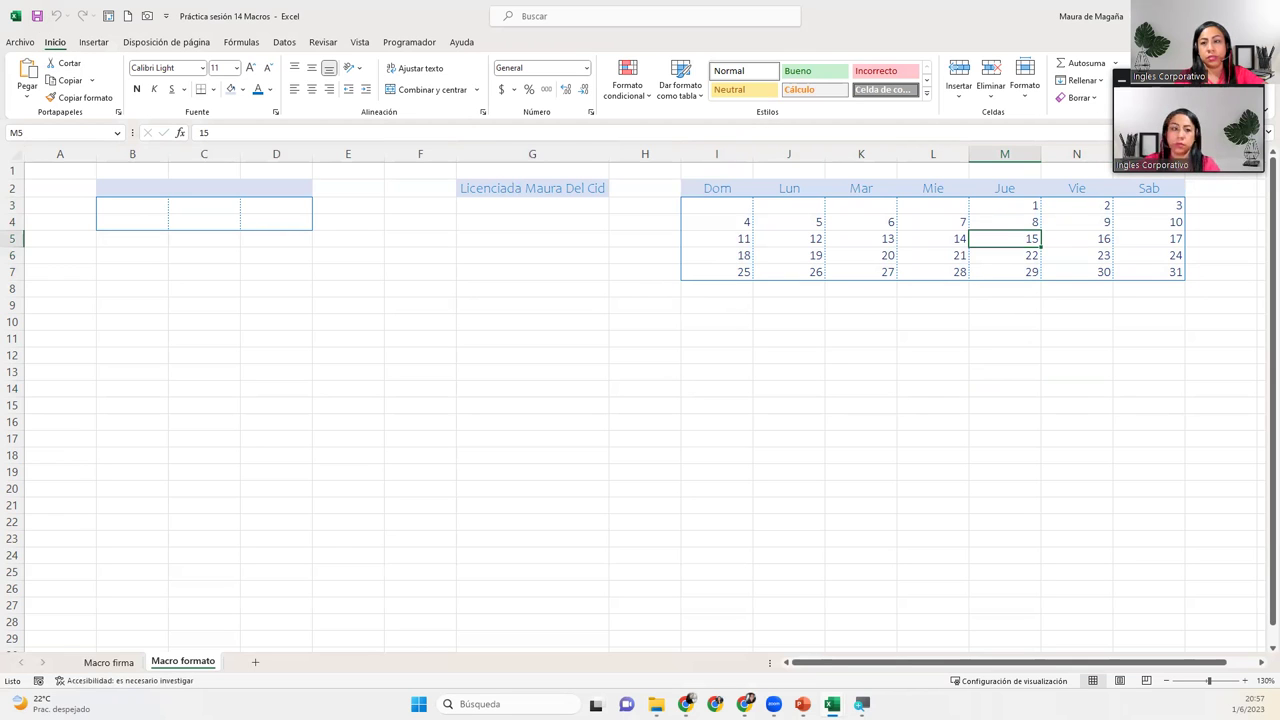
Step: Advance to the Cierre y Conclusiones slide and show Zoom's participant gallery beside it
key(Right)
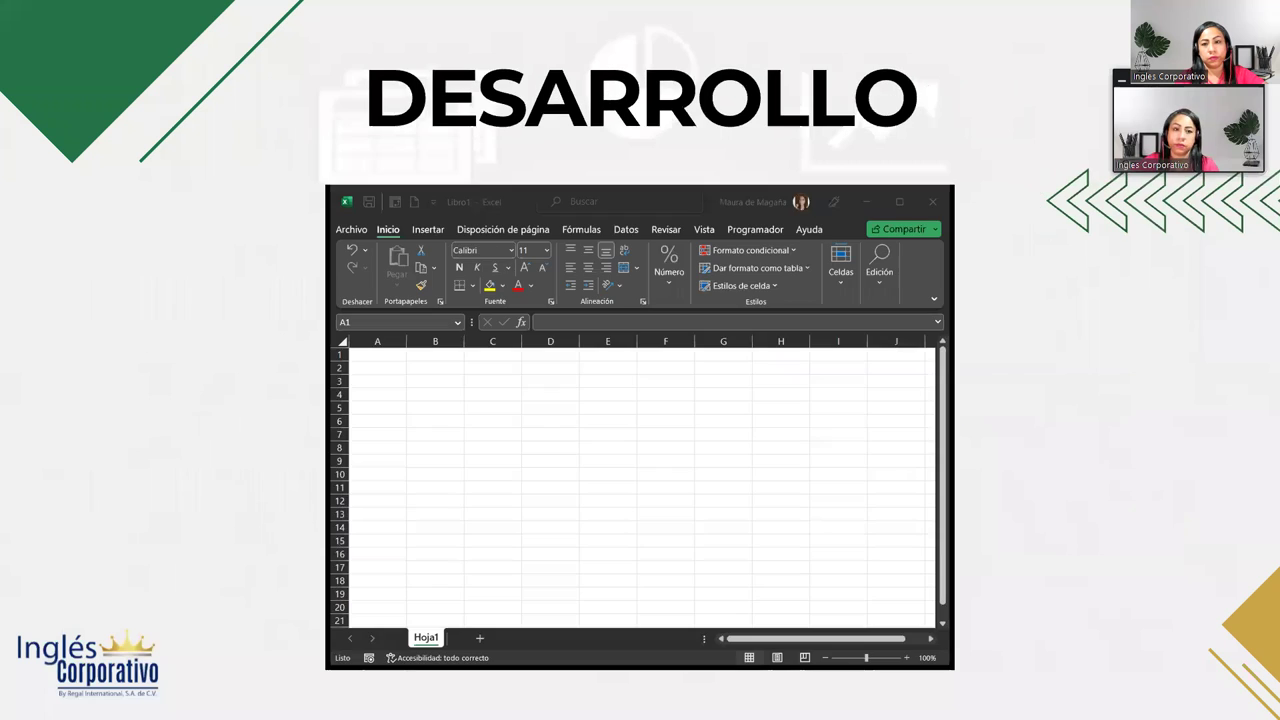
key(Right)
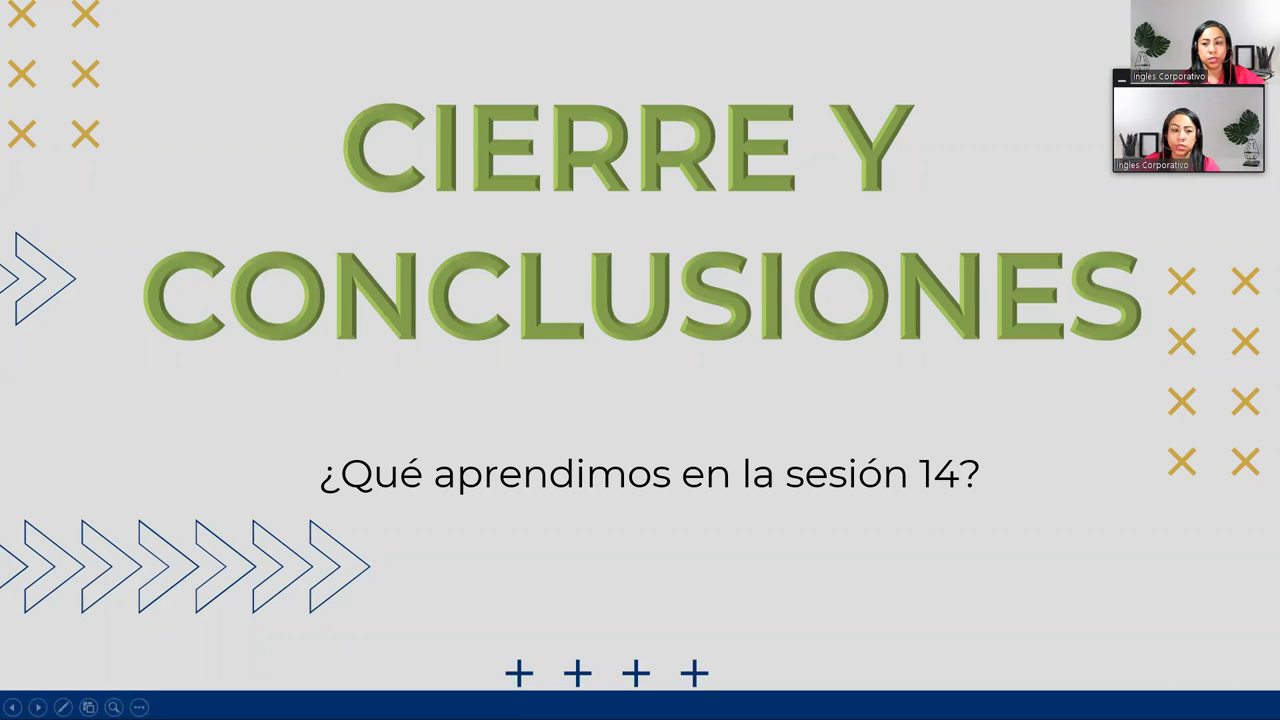
click(1178, 86)
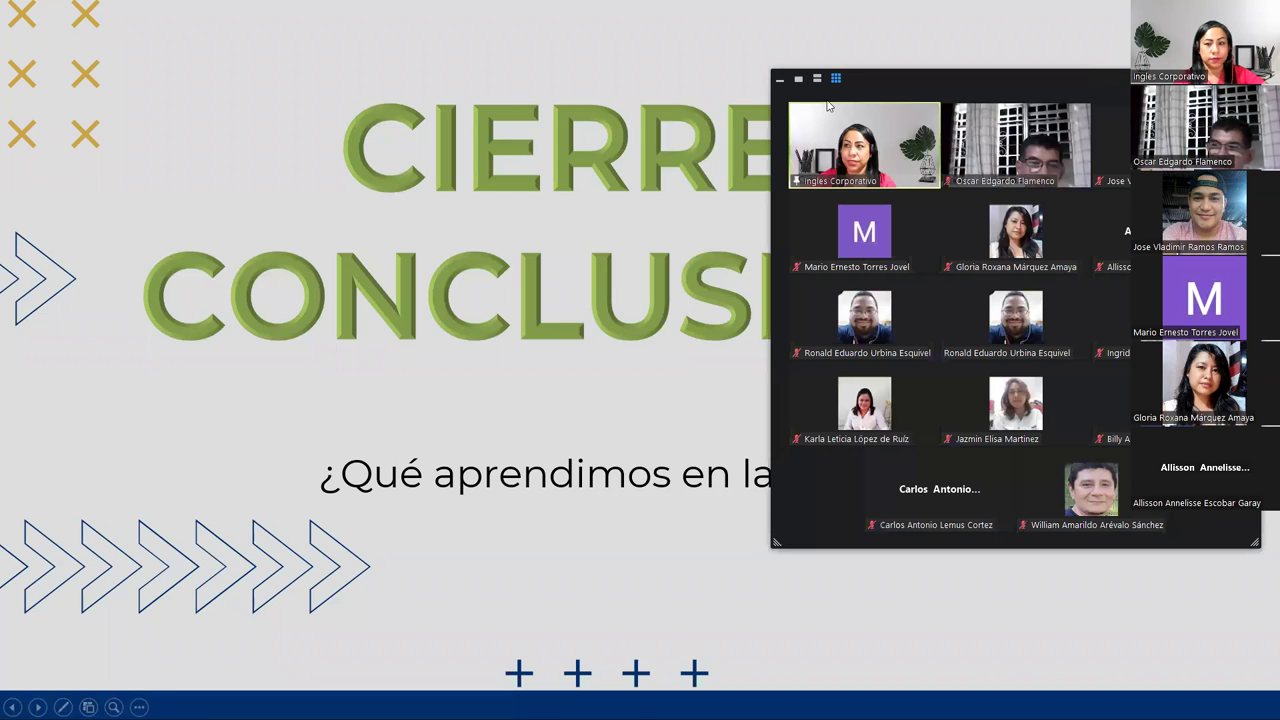
drag(826, 105, 565, 130)
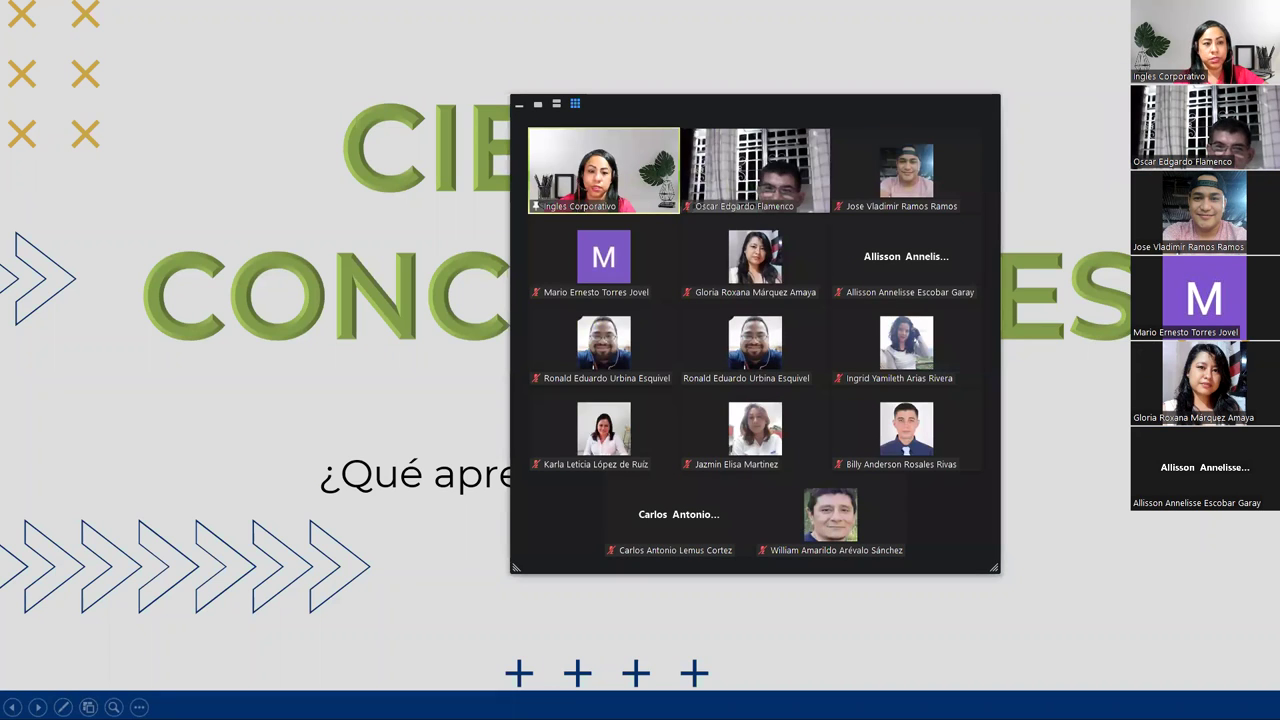